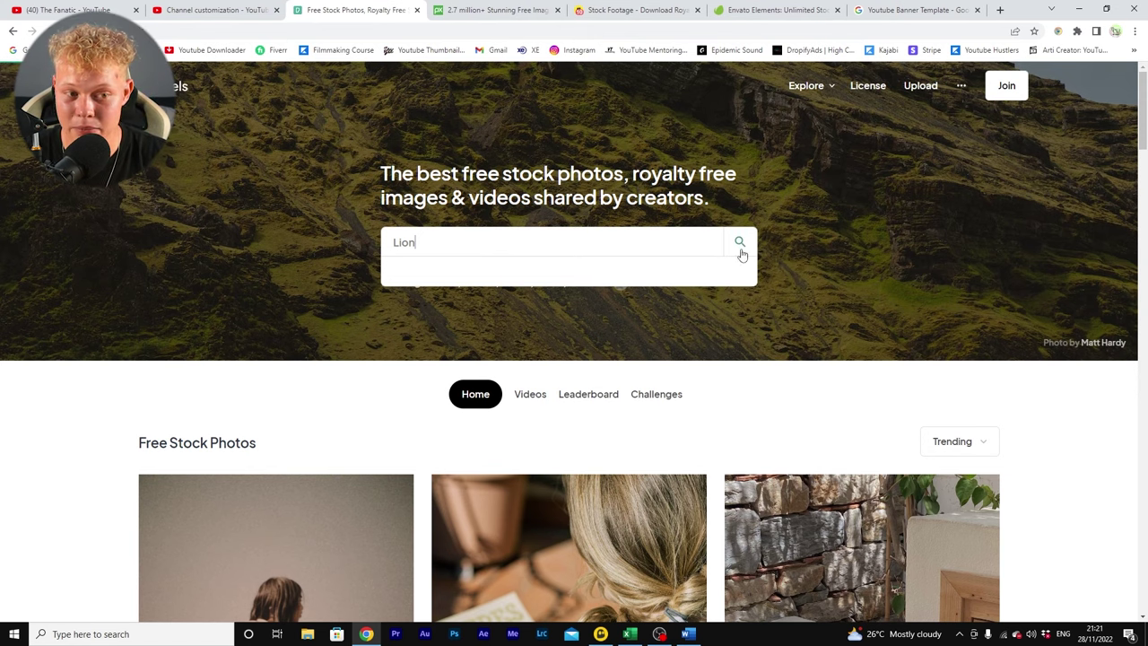
# - Search Pexels for Lion and browse the photo results and the video results
pyautogui.press('Return')
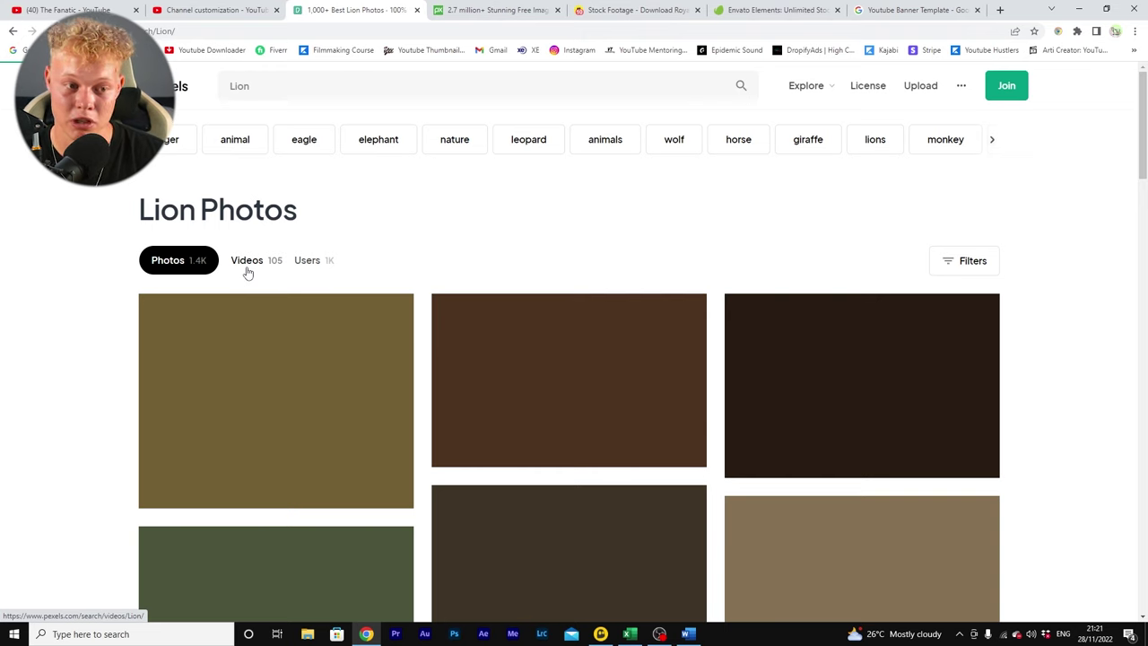
pyautogui.click(249, 273)
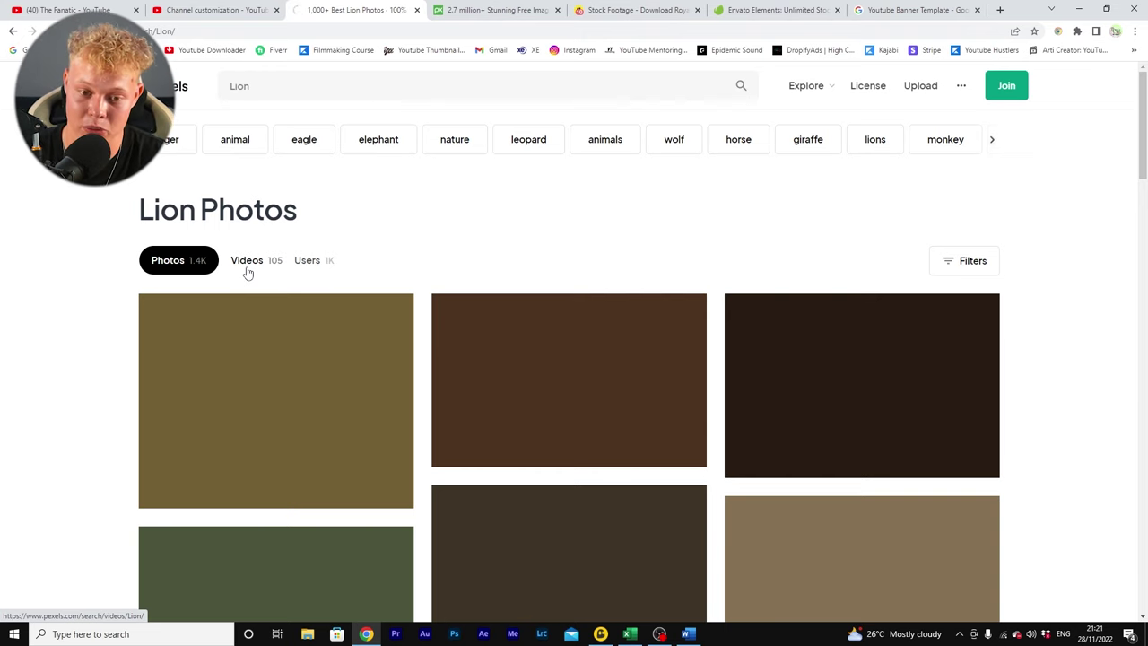
pyautogui.scroll(-3, 692, 233)
pyautogui.scroll(3, 651, 256)
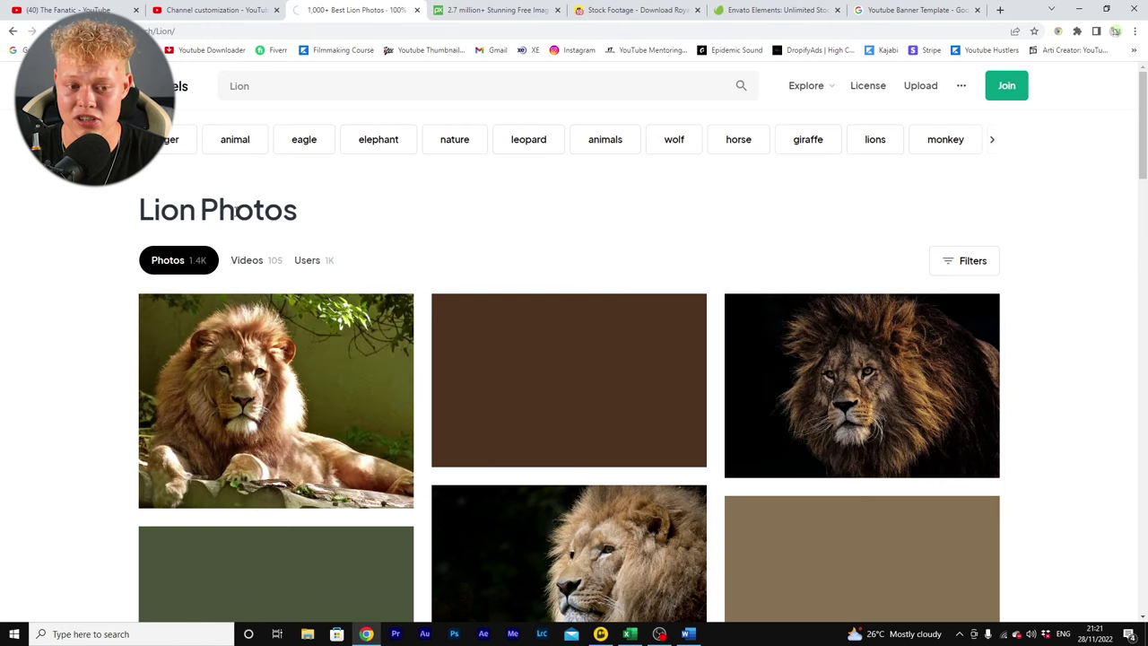
pyautogui.scroll(-6, 538, 266)
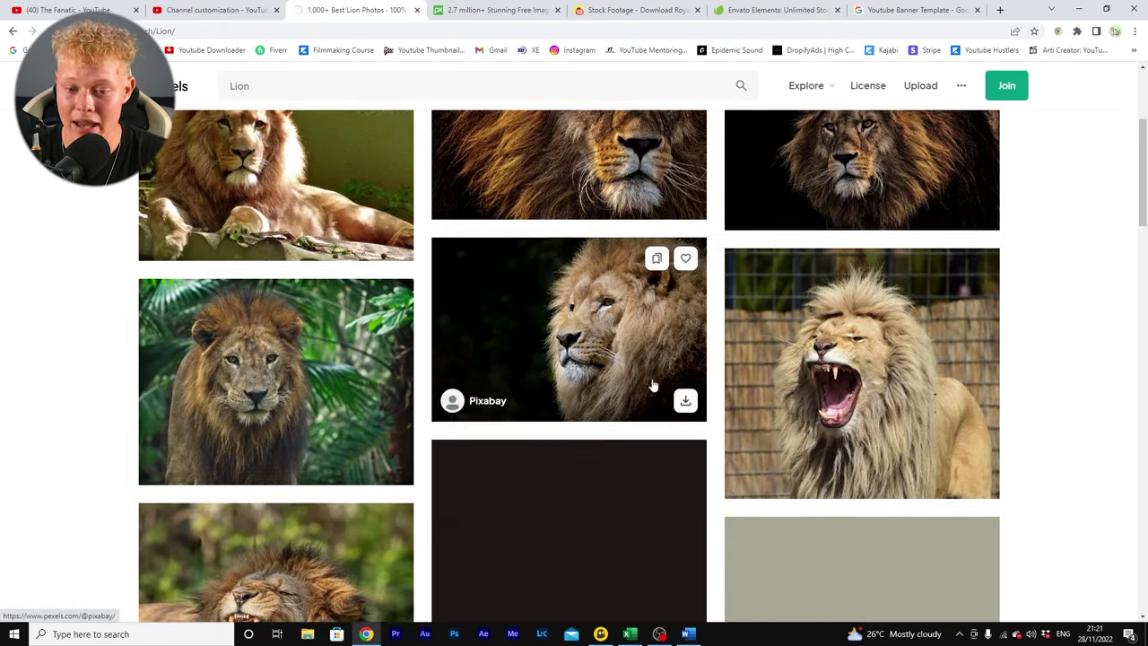
pyautogui.scroll(-2, 350, 267)
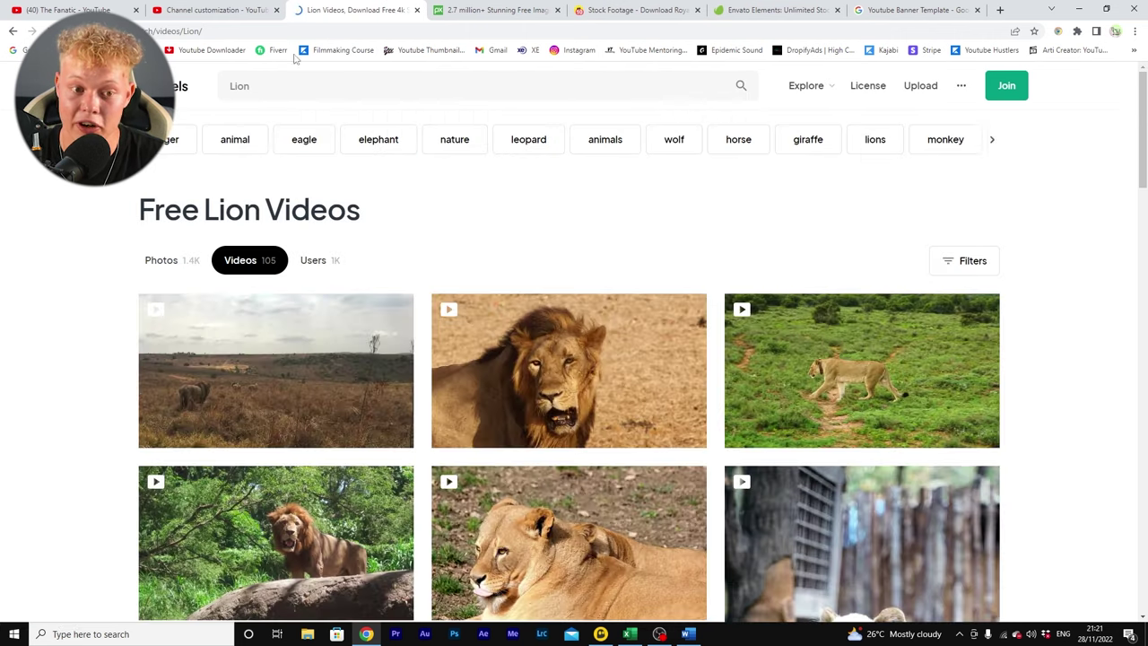
pyautogui.moveTo(199, 208); pyautogui.dragTo(261, 209)
pyautogui.click(389, 212)
pyautogui.scroll(-2, 211, 350)
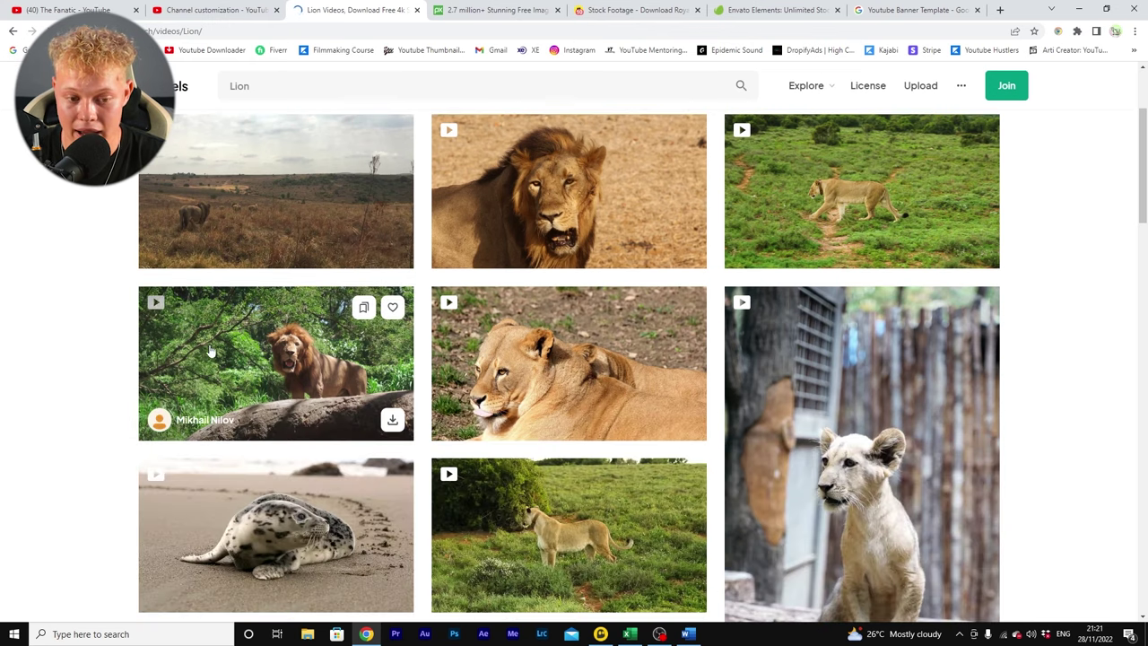
# - Open the free video of the lion standing on a rock and start its free download
pyautogui.click(302, 345)
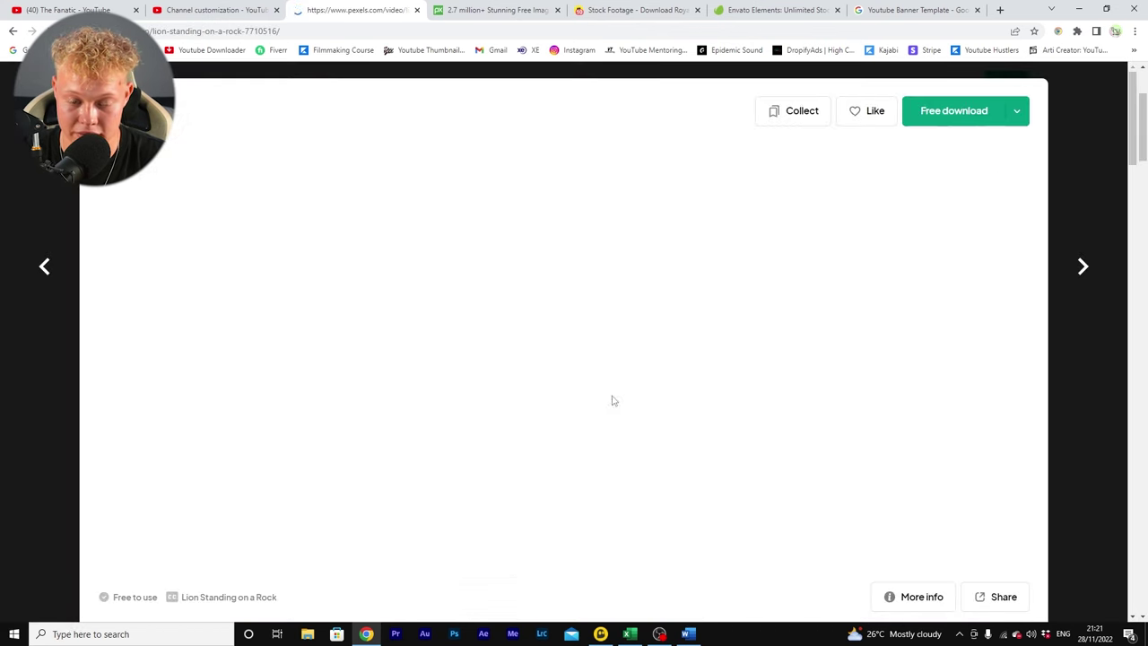
pyautogui.scroll(-4, 615, 417)
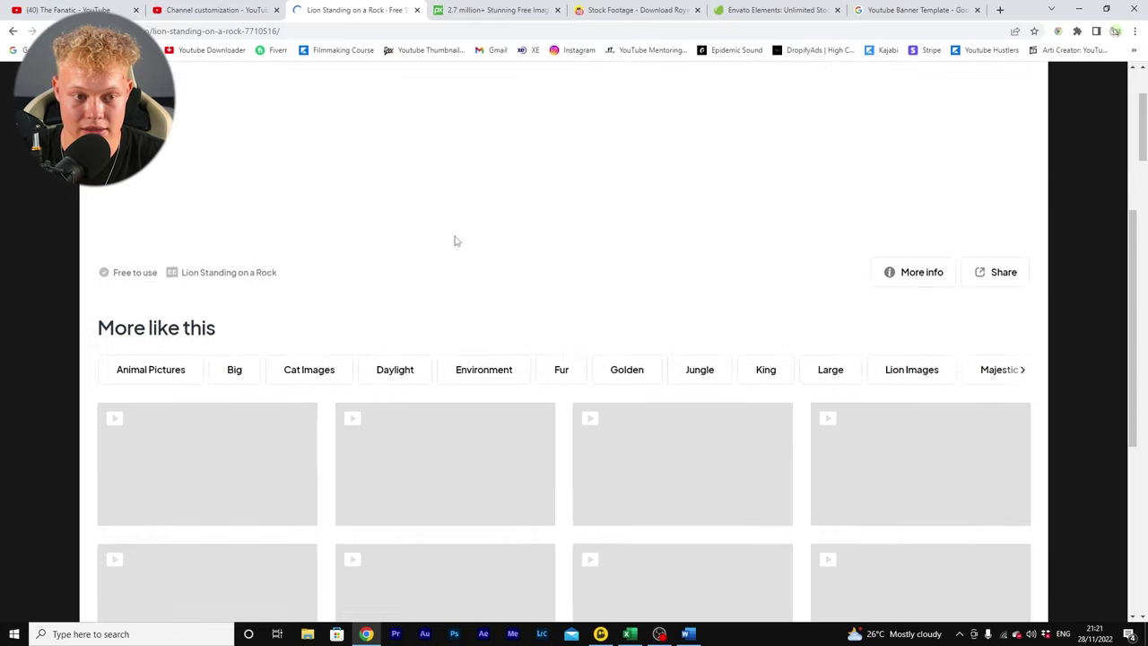
pyautogui.scroll(4, 449, 269)
pyautogui.scroll(-2, 289, 170)
pyautogui.scroll(2, 668, 298)
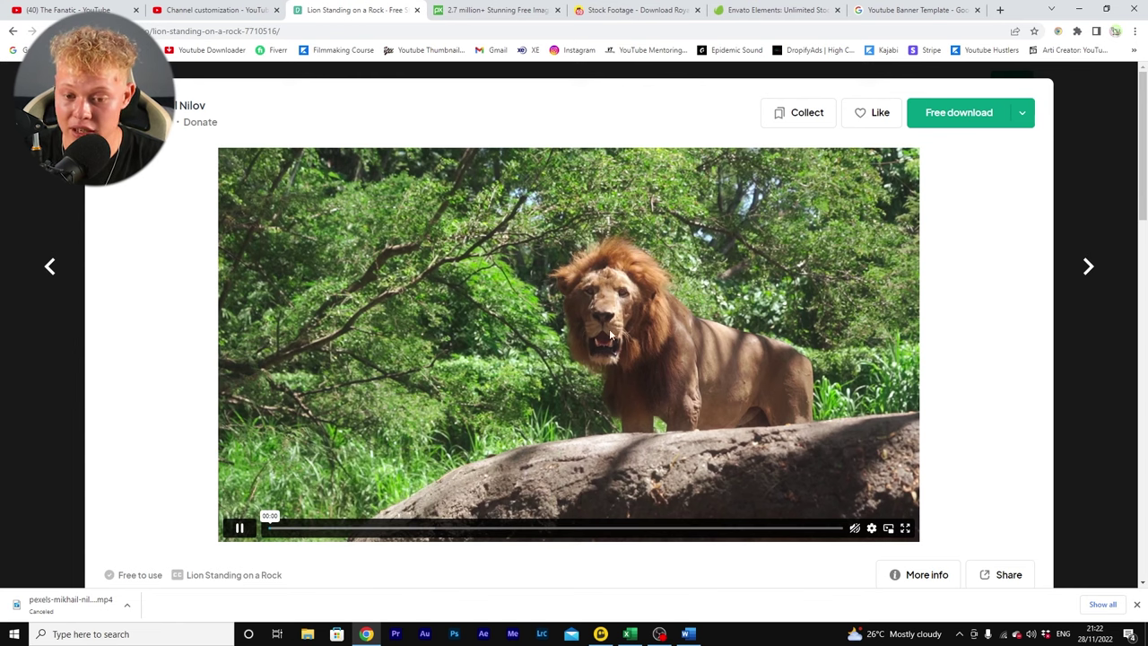
pyautogui.click(963, 115)
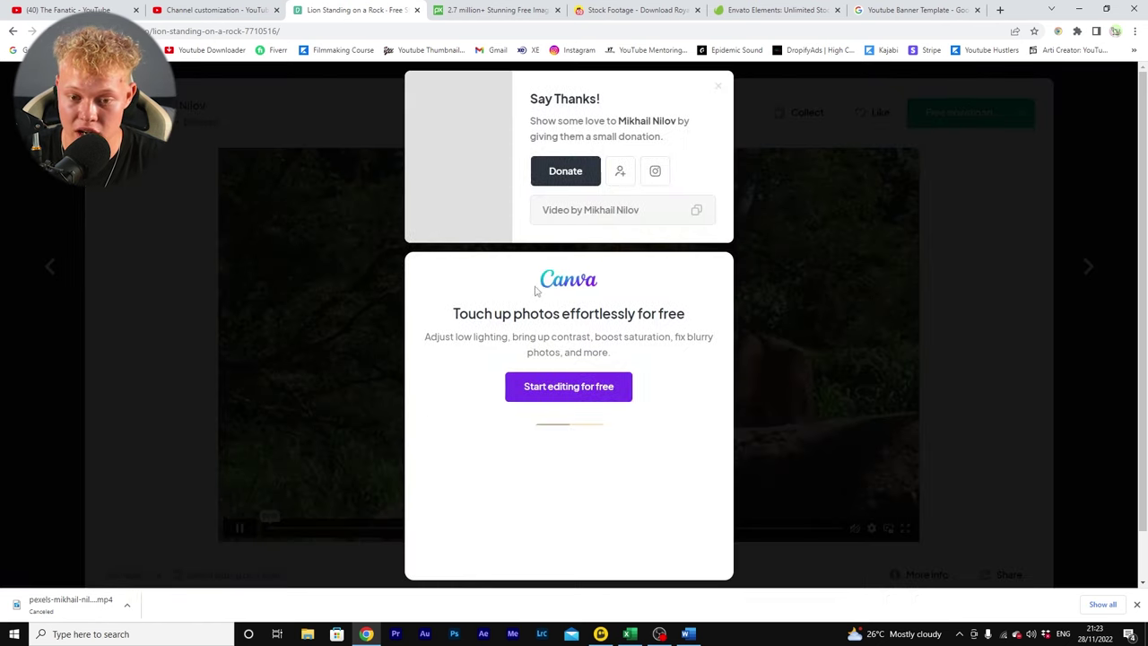
pyautogui.click(175, 330)
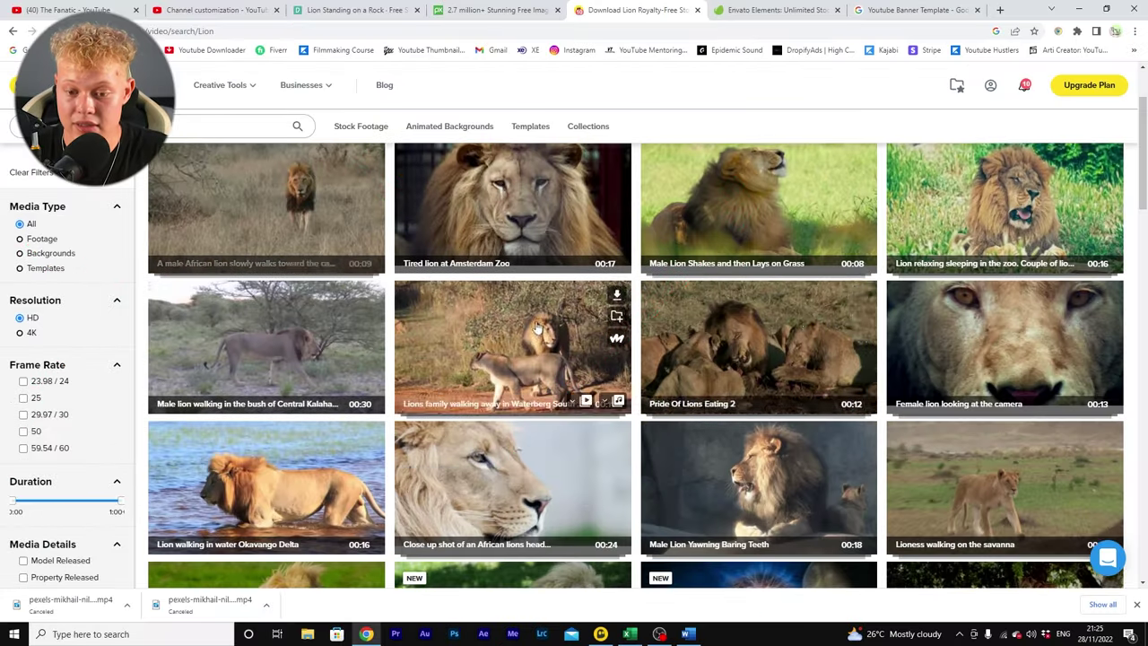
# - Browse the HD lion clips in the stock footage search results for usable footage
pyautogui.scroll(-1, 329, 249)
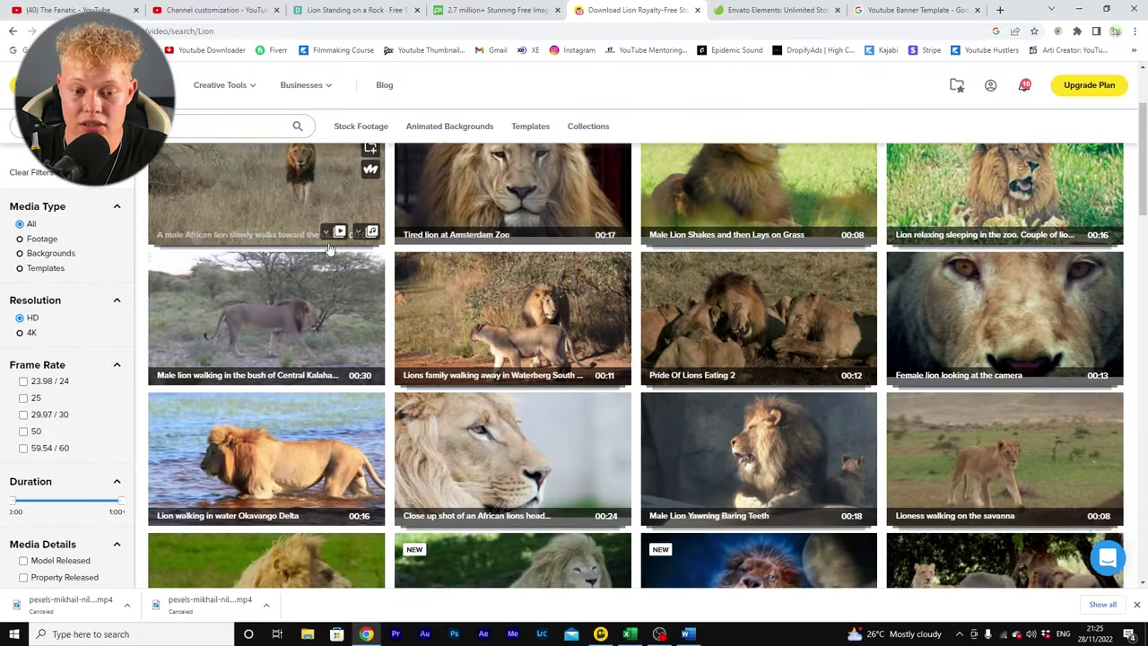
pyautogui.scroll(-3, 329, 249)
pyautogui.scroll(-3, 622, 260)
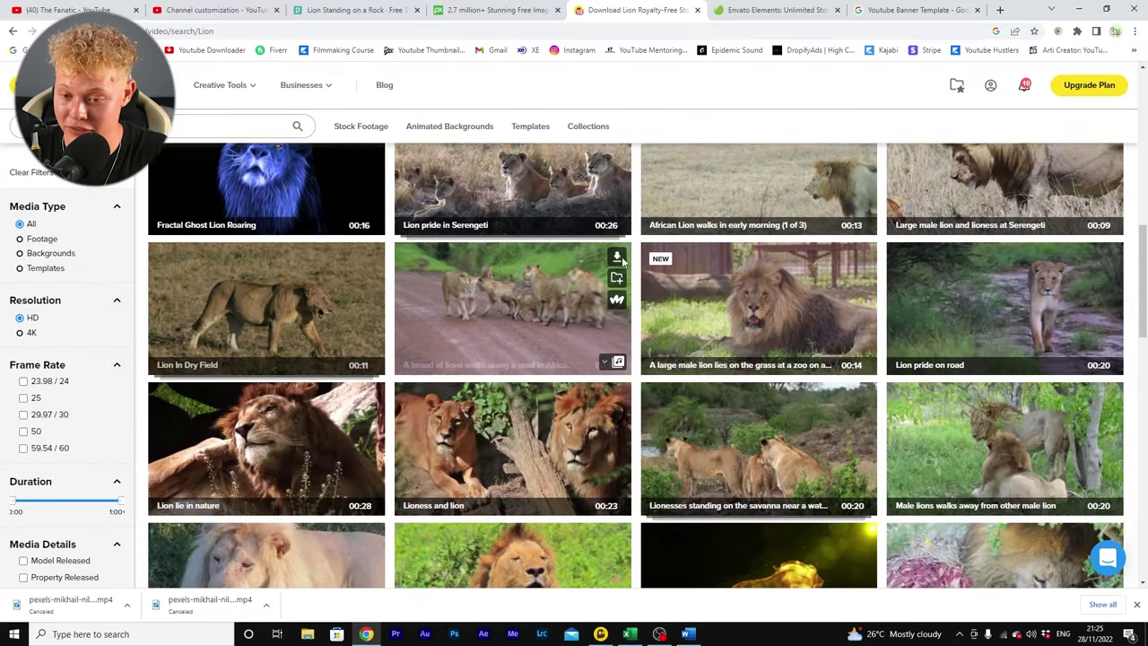
pyautogui.scroll(-2, 622, 260)
pyautogui.scroll(-3, 617, 233)
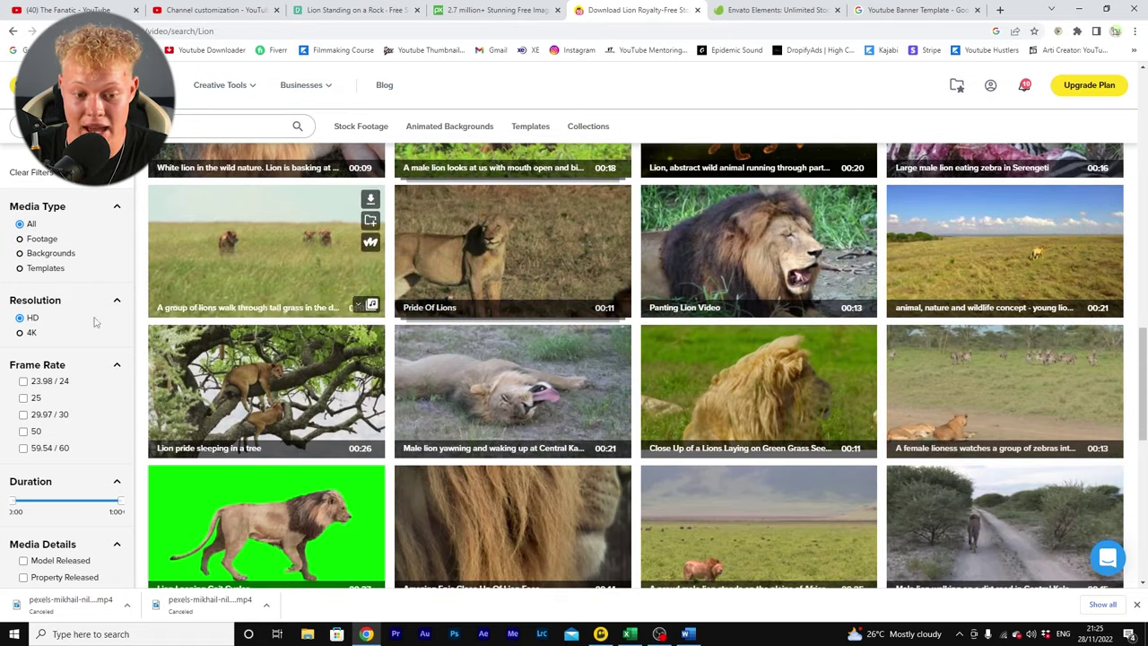
pyautogui.scroll(-2, 289, 371)
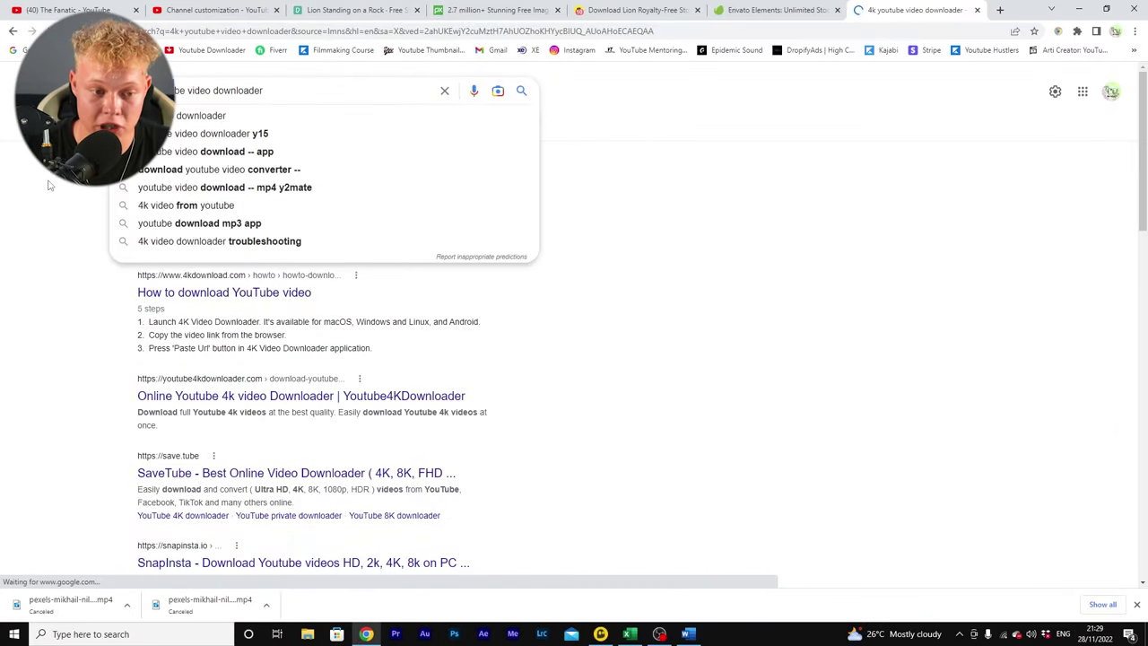
# - Open the "How to download YouTube video" result from the 4K Download site
pyautogui.click(20, 192)
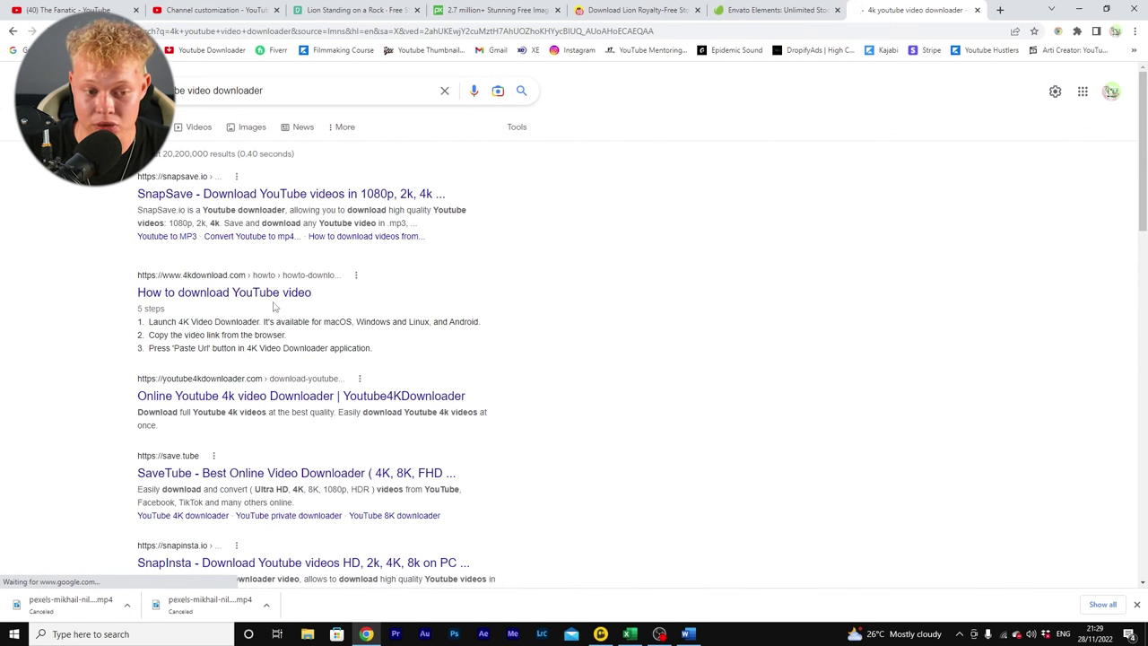
pyautogui.click(239, 295)
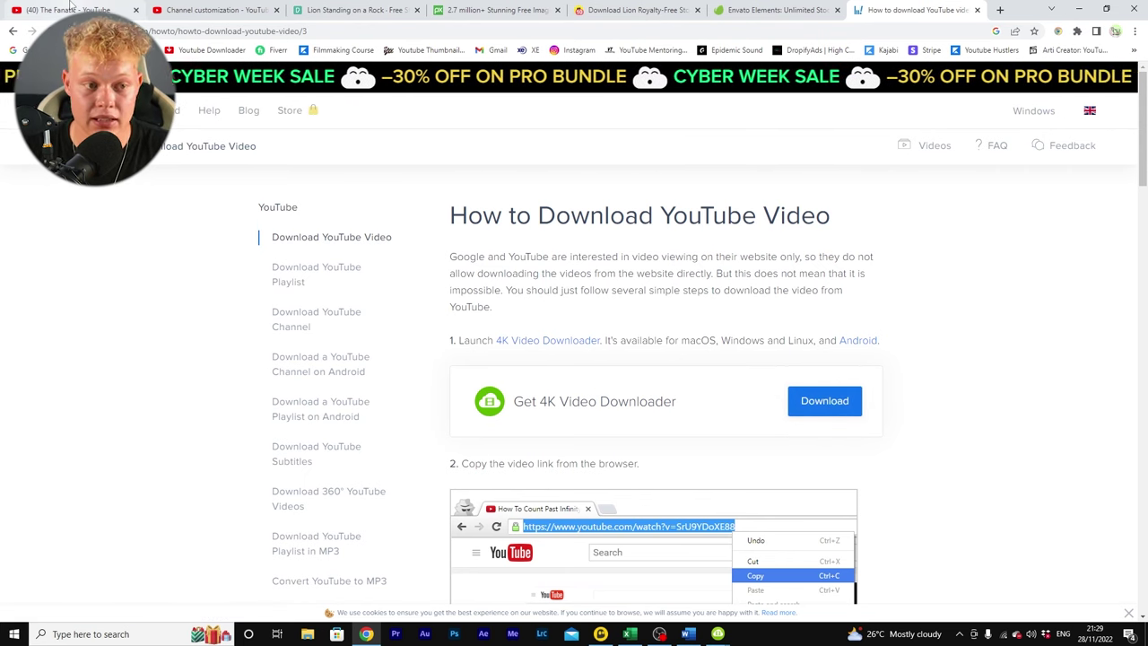
# - Copy the link of the YouTube video "15 Hungry Predators Messing With Strong And Combative Prey" and paste it into 4K Video Downloader
pyautogui.hotkey('ctrl', '1')
pyautogui.moveTo(351, 285)
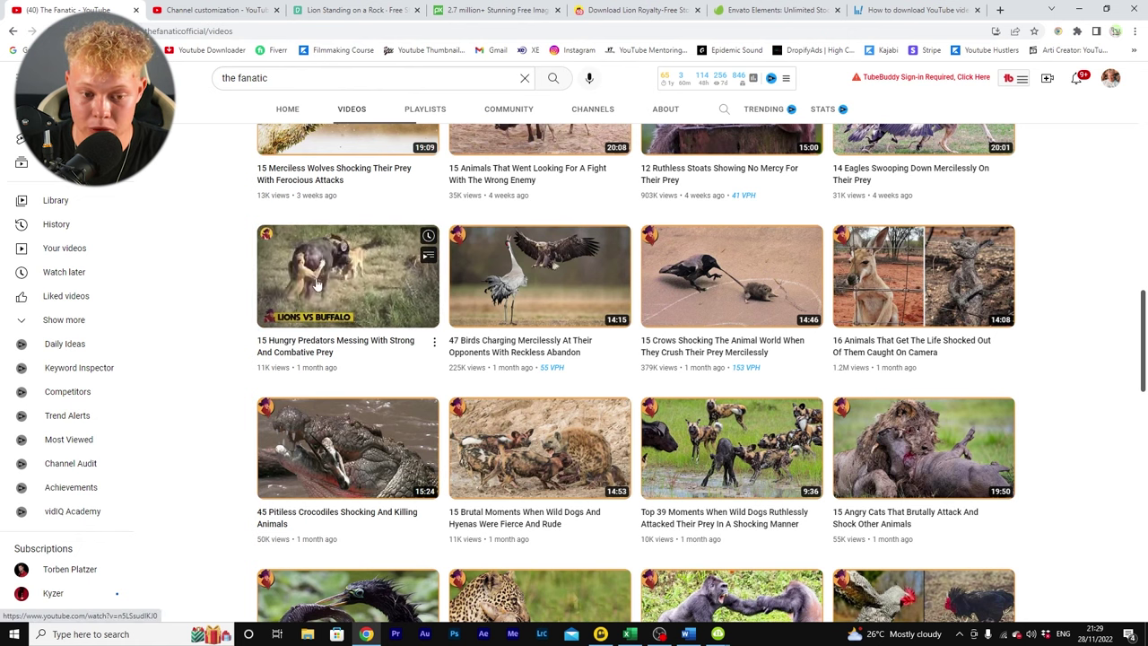
pyautogui.rightClick(333, 280)
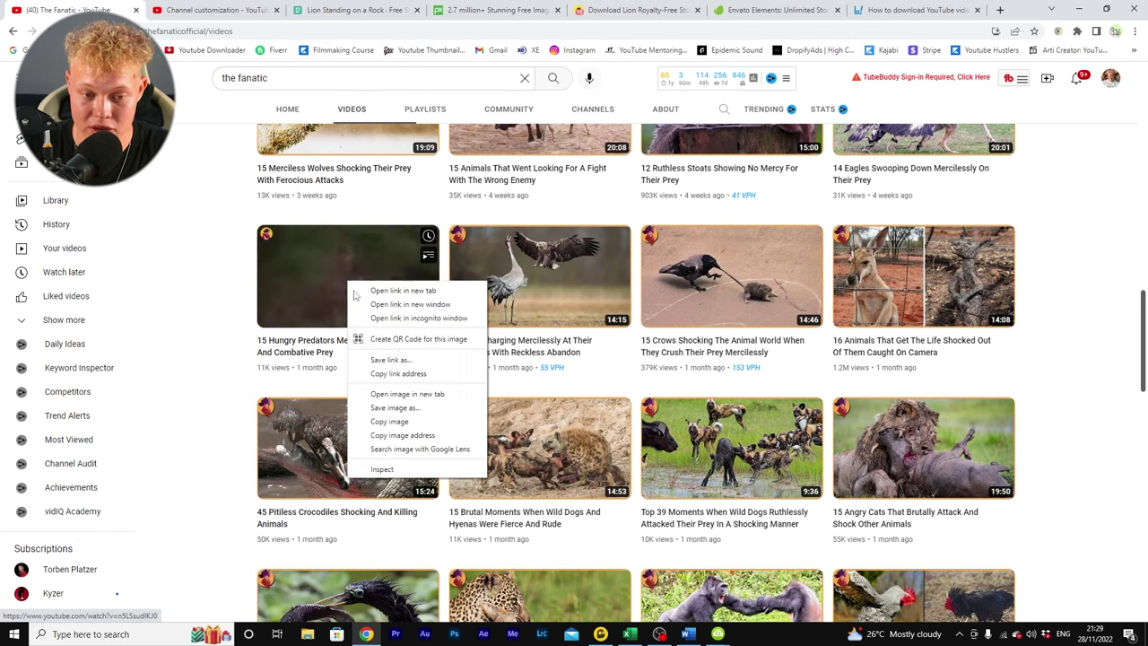
pyautogui.click(401, 375)
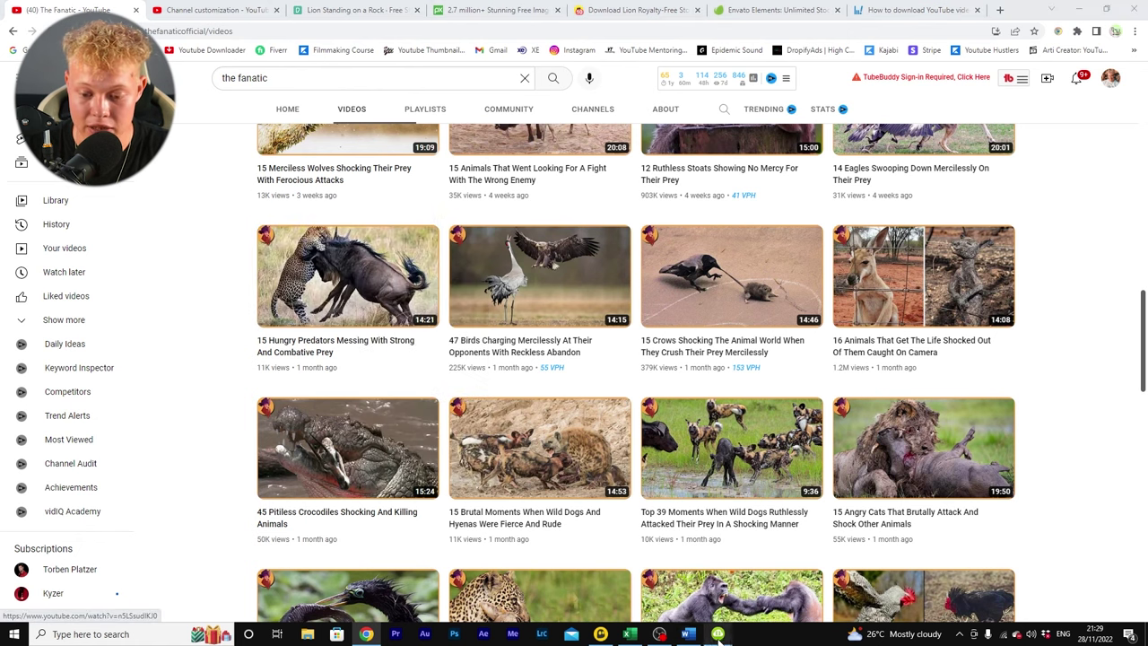
pyautogui.moveTo(718, 633)
pyautogui.click(603, 558)
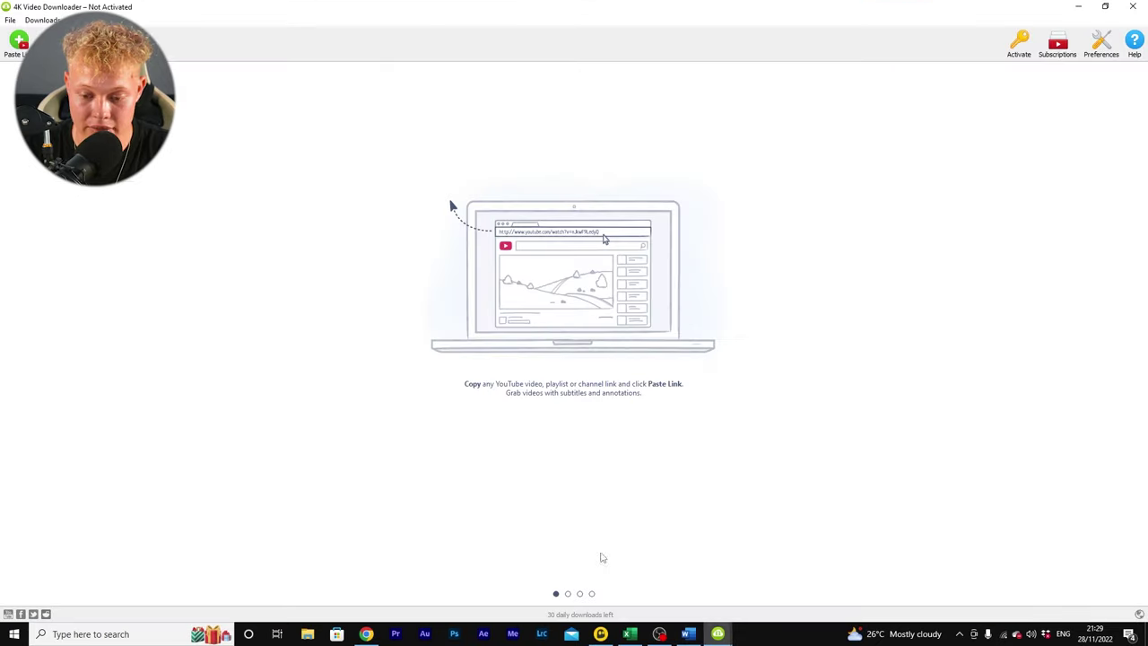
pyautogui.click(16, 43)
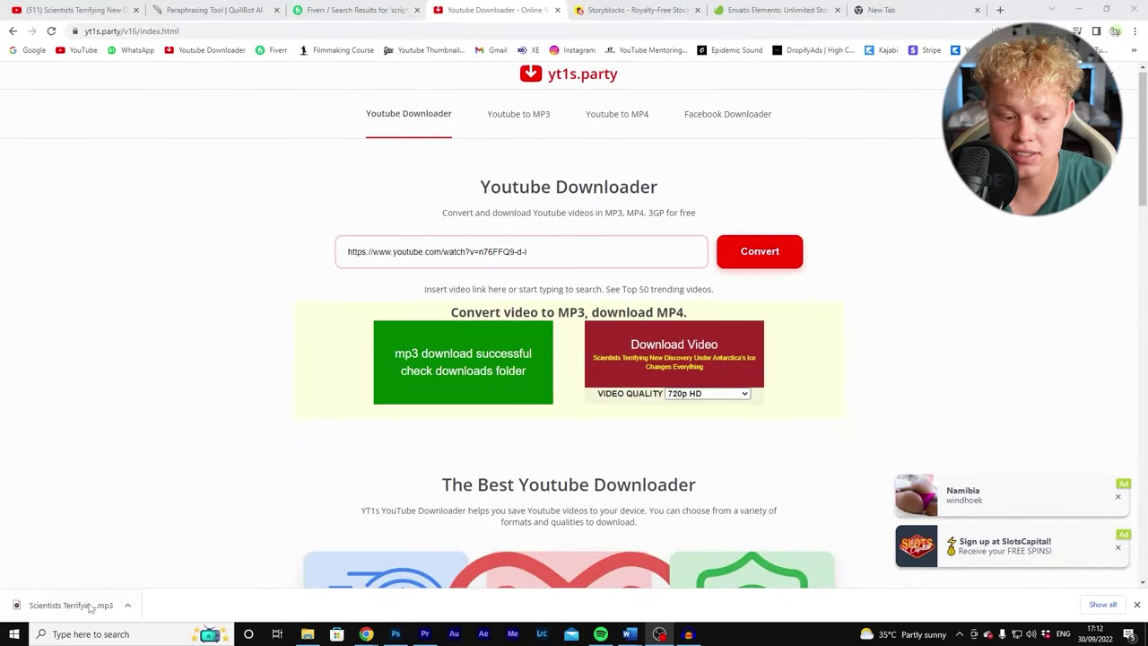
# - Import the downloaded "Scientists Terrifying" MP3 into the Example project in Adobe Premiere Pro
pyautogui.moveTo(90, 608); pyautogui.dragTo(334, 587)
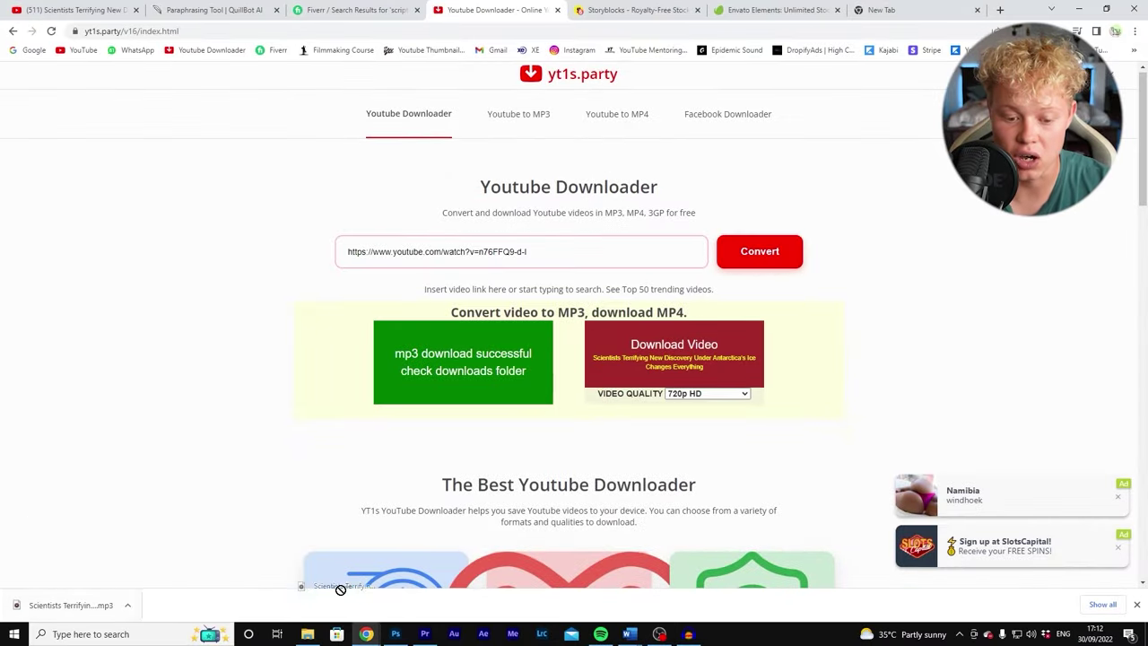
pyautogui.moveTo(421, 630); pyautogui.dragTo(427, 634)
pyautogui.moveTo(186, 485); pyautogui.dragTo(224, 480)
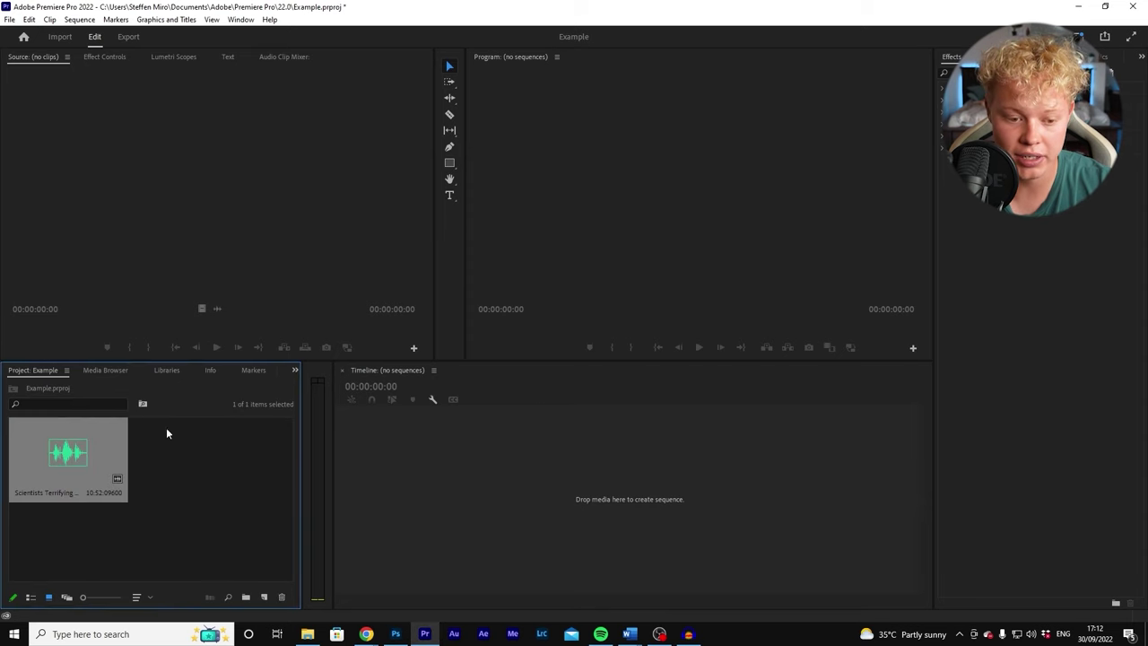
pyautogui.click(186, 485)
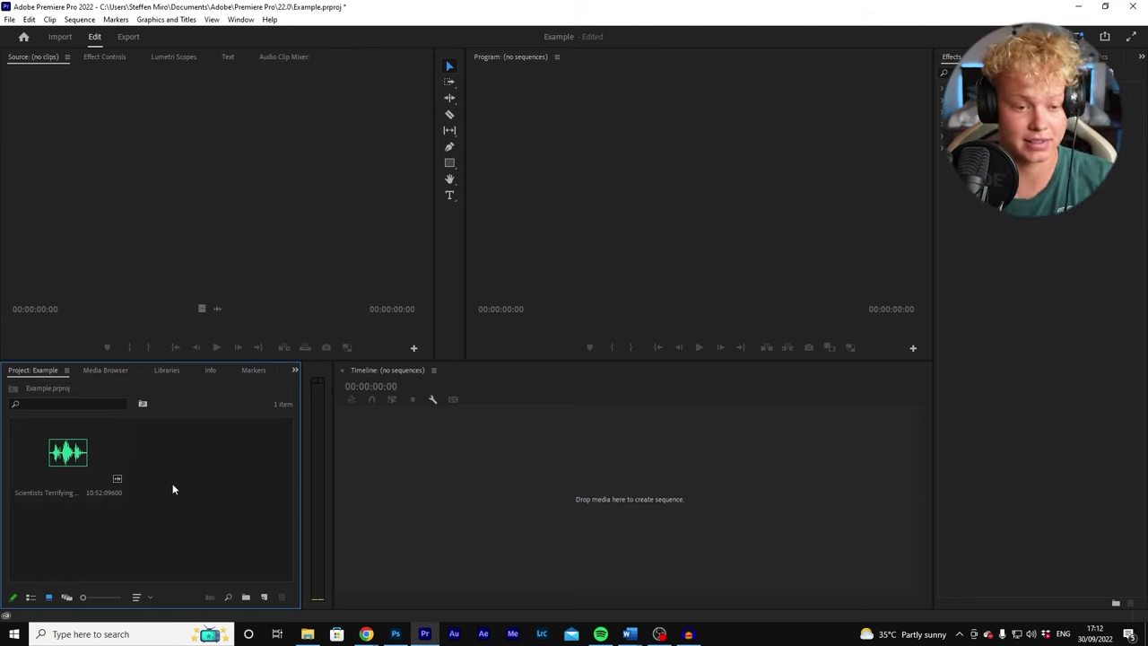
# - Create a new sequence using the DSLR 1080p24 preset, with a 1920 x 1080 frame size and a 23.976 frames/second timebase
pyautogui.click(10, 18)
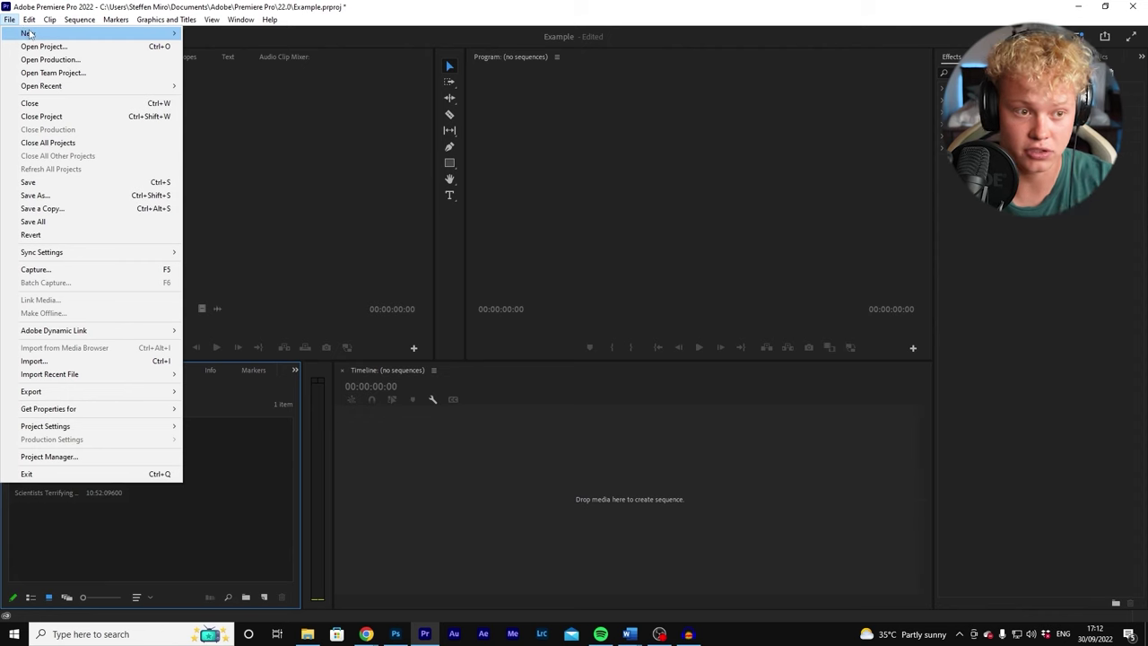
pyautogui.moveTo(29, 34)
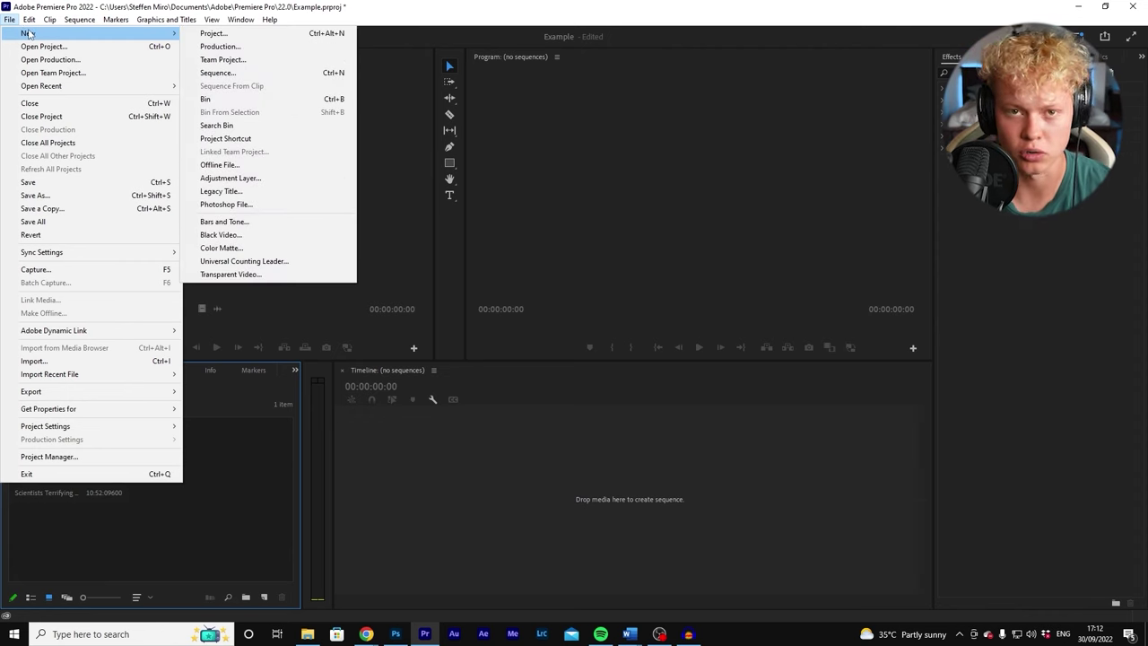
pyautogui.click(11, 20)
pyautogui.click(11, 20)
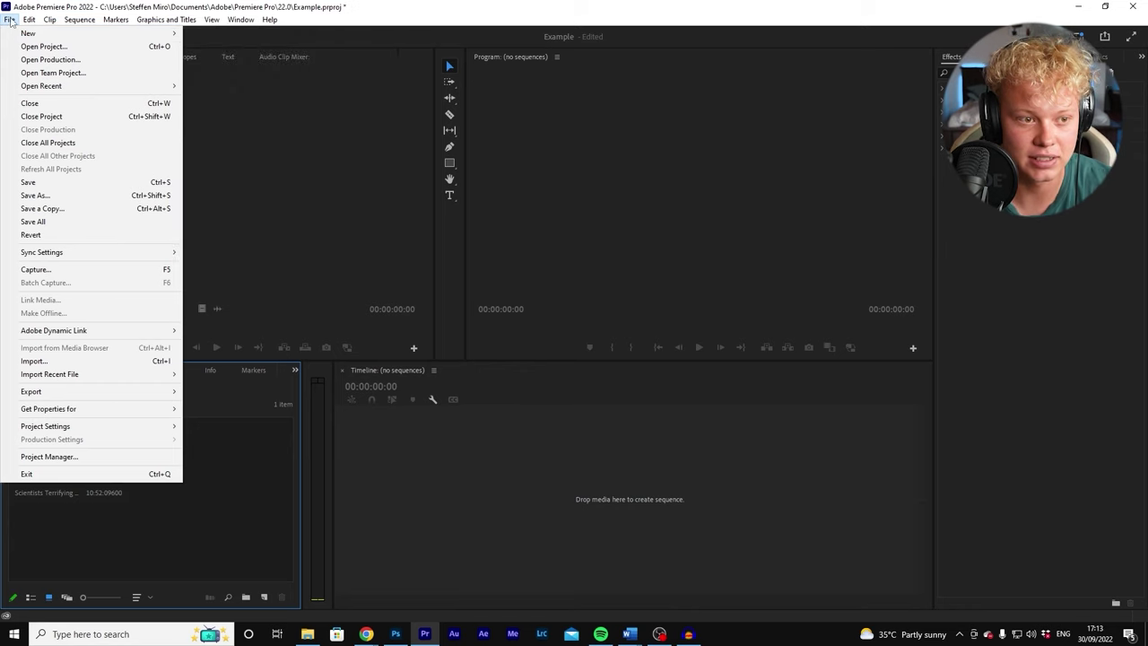
pyautogui.moveTo(29, 33)
pyautogui.click(255, 71)
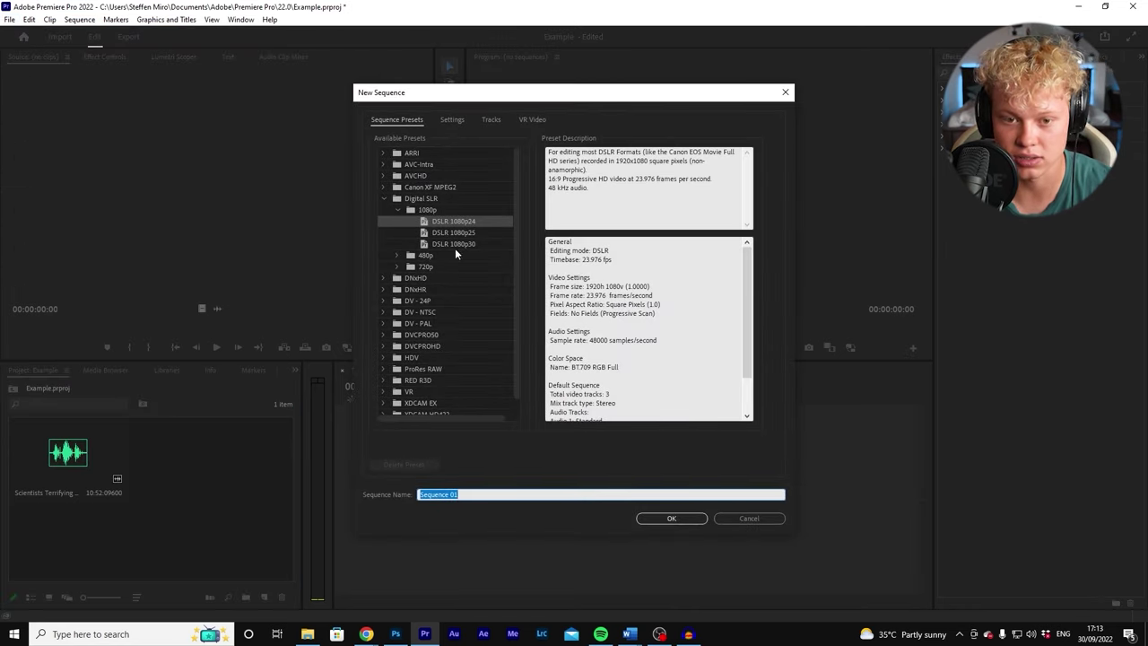
pyautogui.click(452, 121)
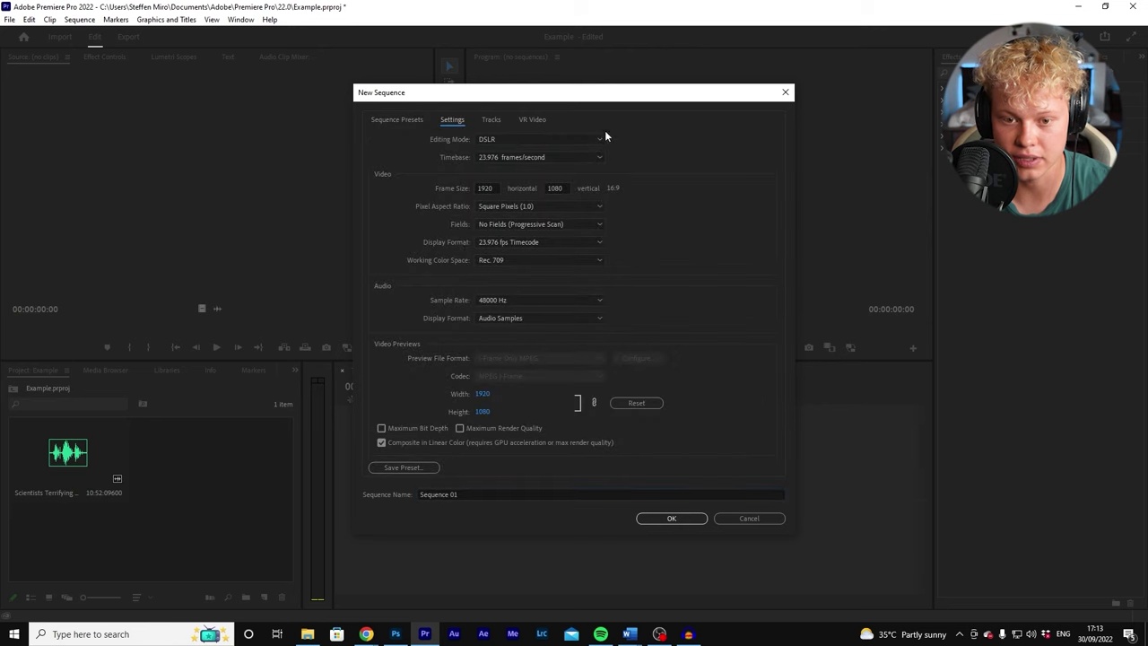
pyautogui.click(685, 520)
# - Place the imported audio clip at the start of audio track A1 and play it from the beginning
pyautogui.moveTo(90, 451); pyautogui.dragTo(686, 458)
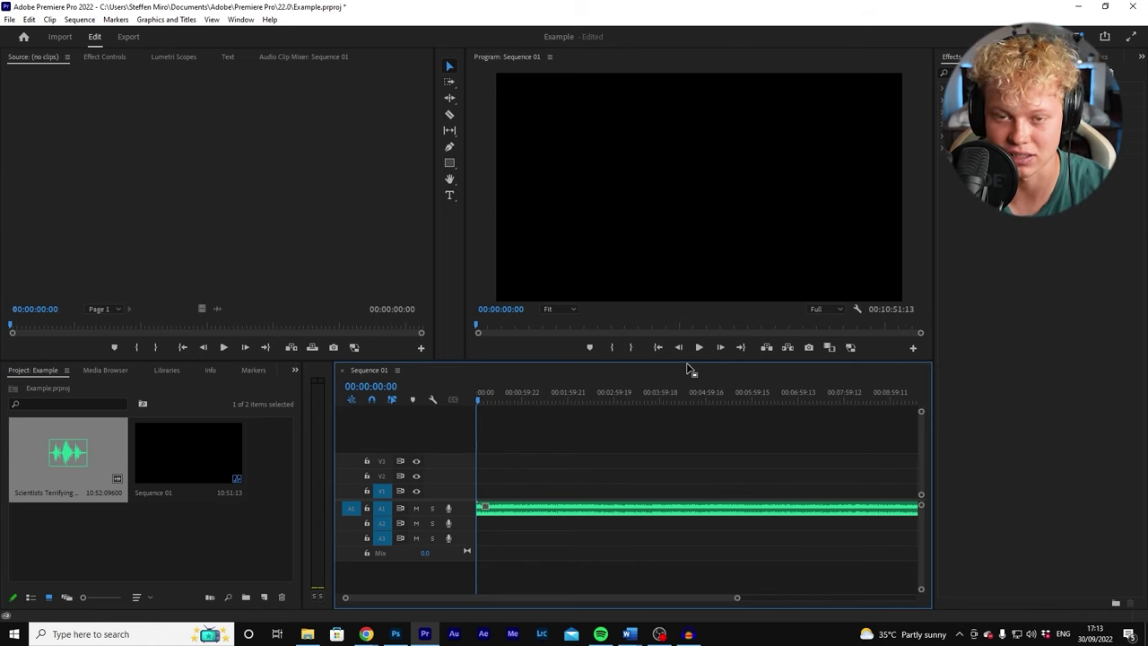
pyautogui.press('space')
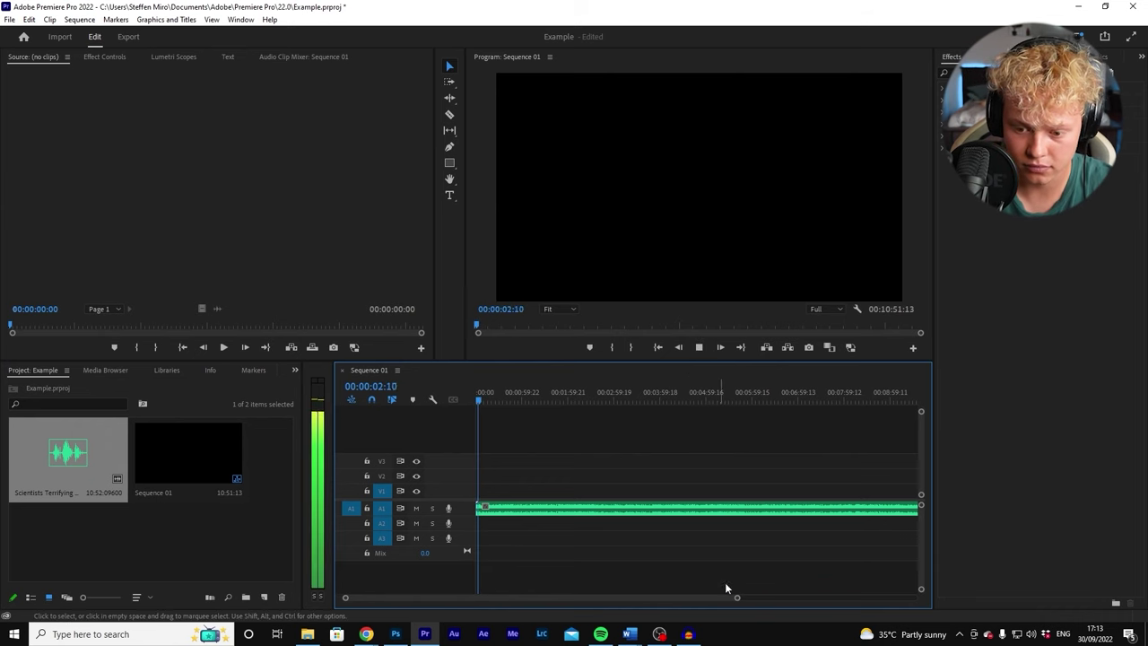
pyautogui.moveTo(736, 599); pyautogui.dragTo(459, 599)
pyautogui.press('space')
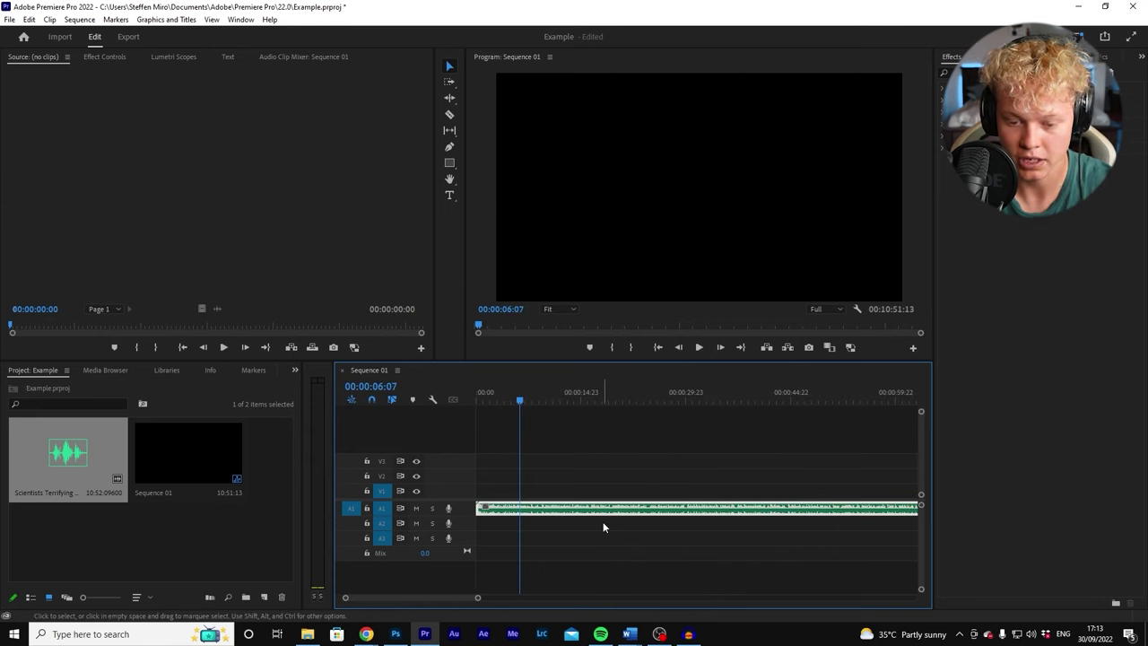
pyautogui.moveTo(518, 401); pyautogui.dragTo(485, 408)
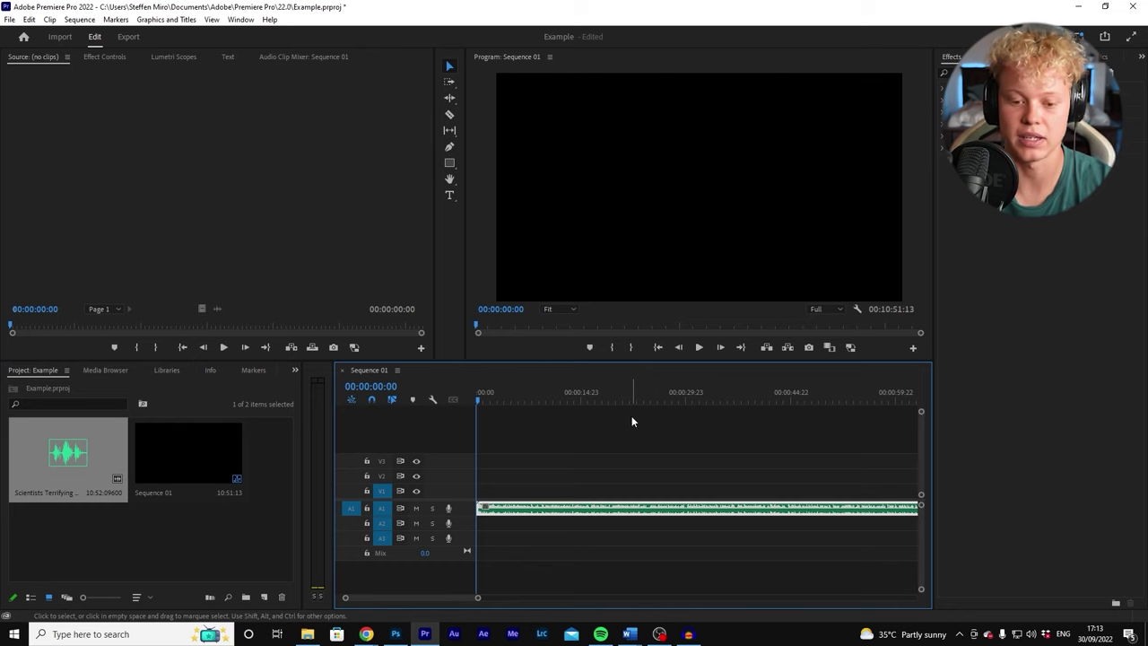
pyautogui.press('space')
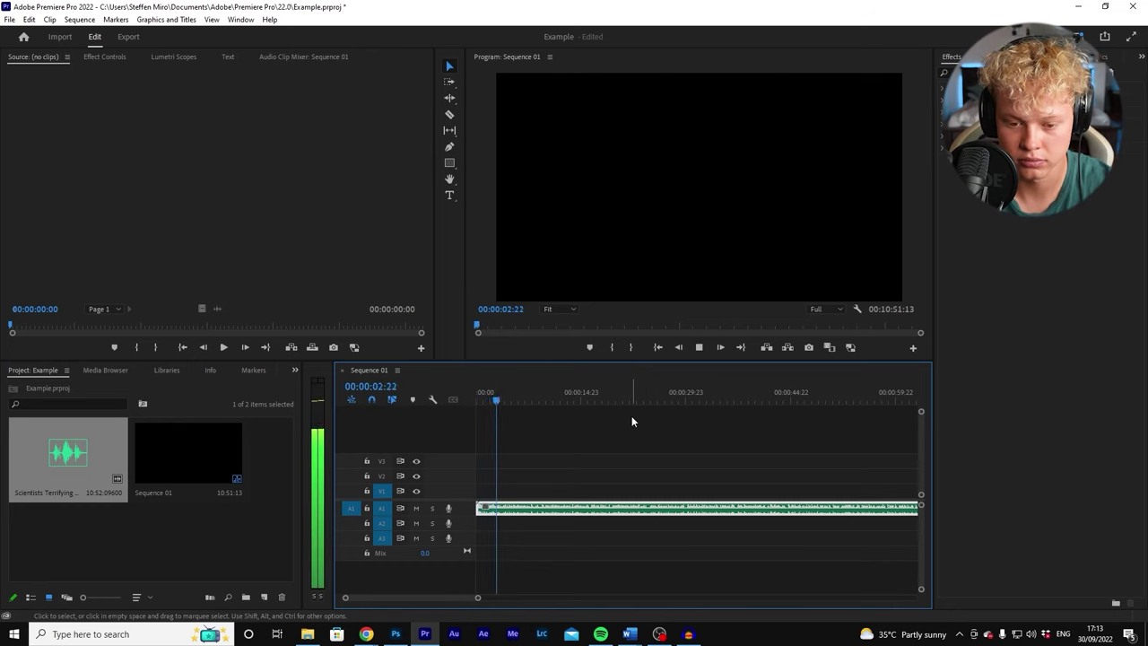
# - Stop the voice-over playback, switch to Storyblocks in Chrome and search its video library for "nasa"
pyautogui.press('space')
pyautogui.moveTo(366, 634)
pyautogui.click(386, 574)
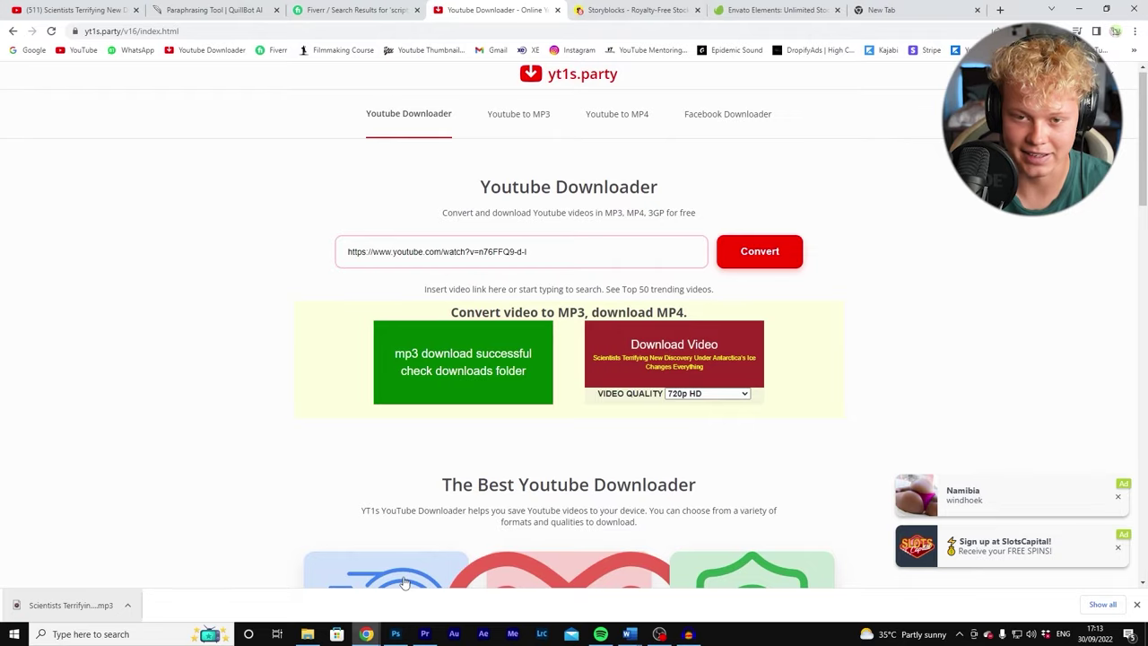
pyautogui.click(610, 7)
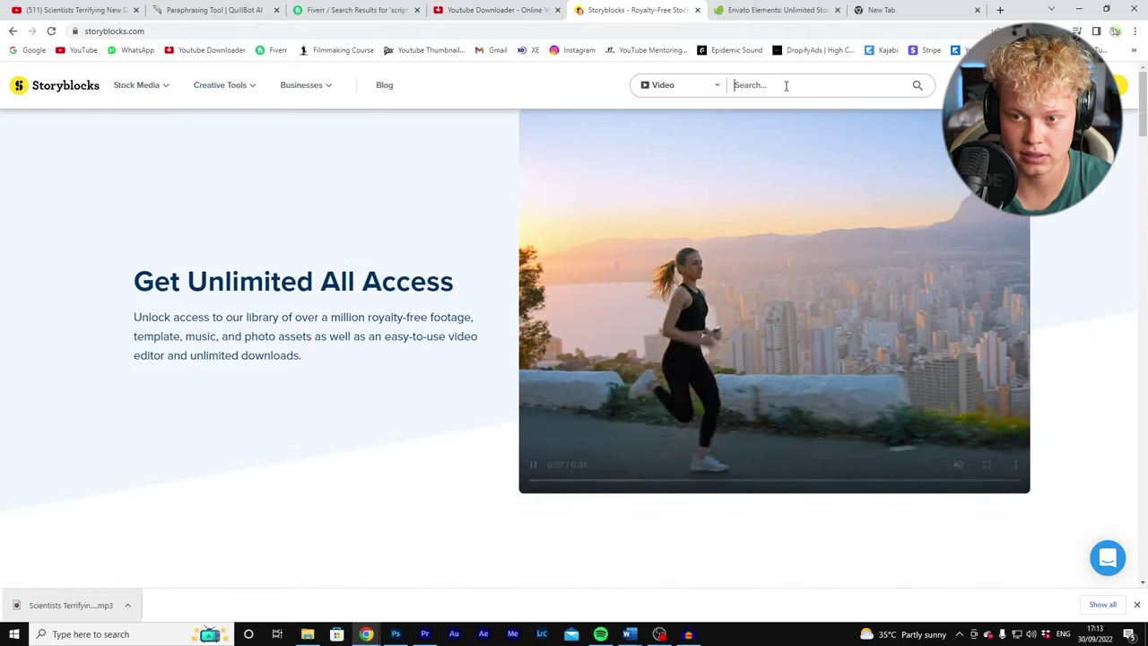
pyautogui.click(785, 85)
pyautogui.write('nasa')
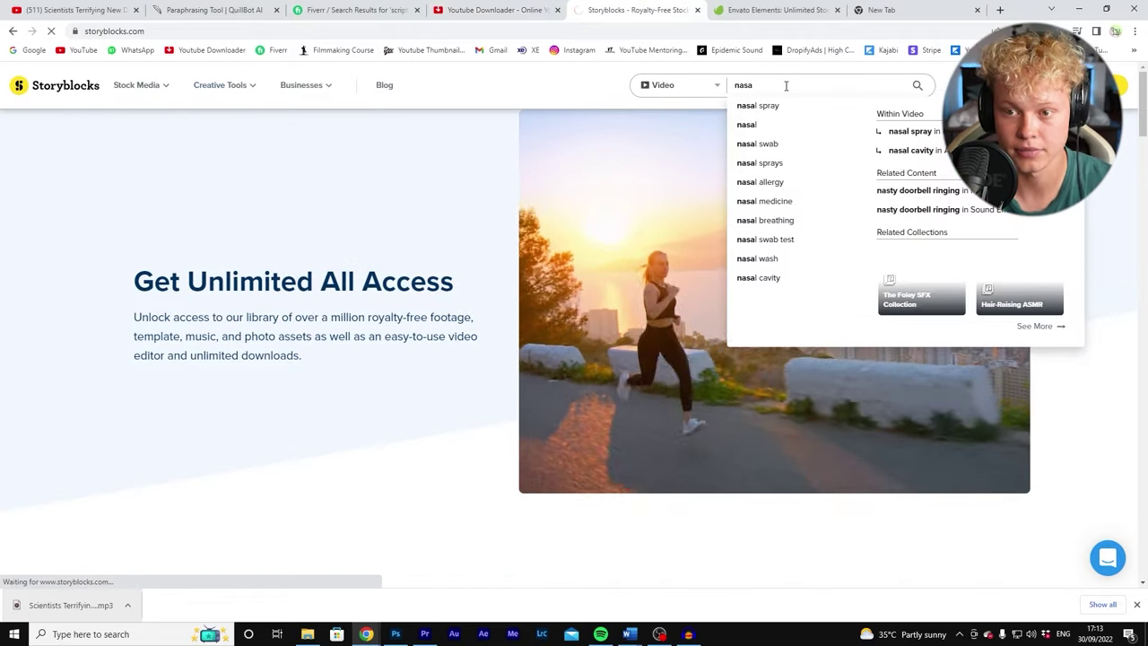
pyautogui.moveTo(114, 97)
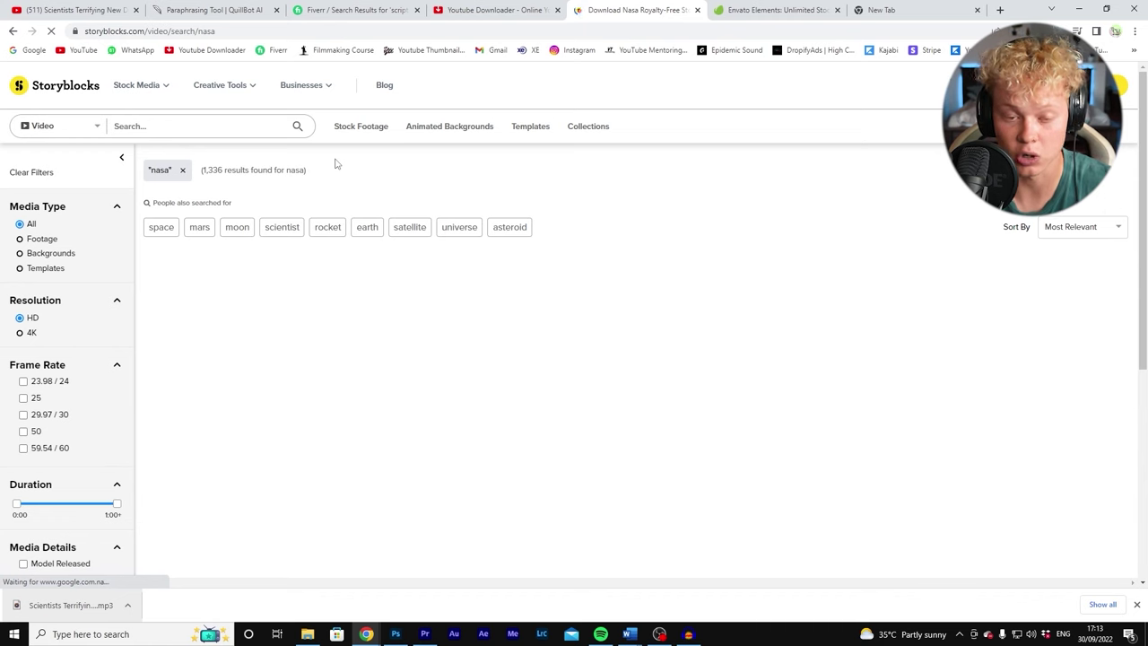
pyautogui.moveTo(356, 139)
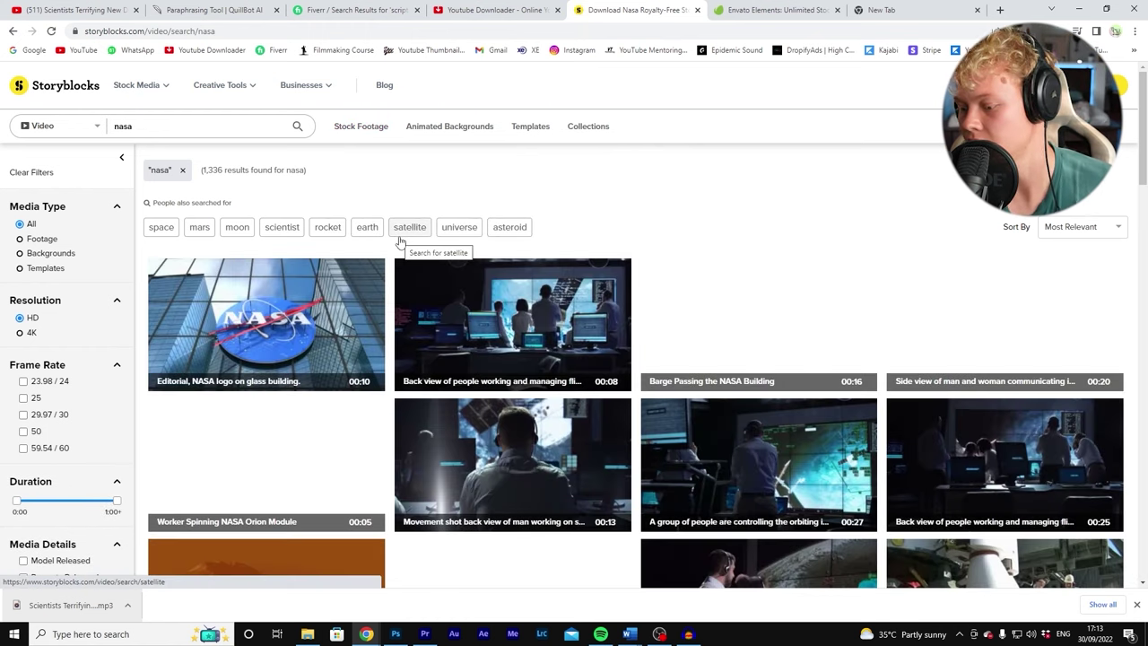
# - Download the "Barge Passing the NASA Building" and "NASA Workers Working at Base of the Rocket" clips as HDMP4 (h264)
pyautogui.scroll(-3, 401, 197)
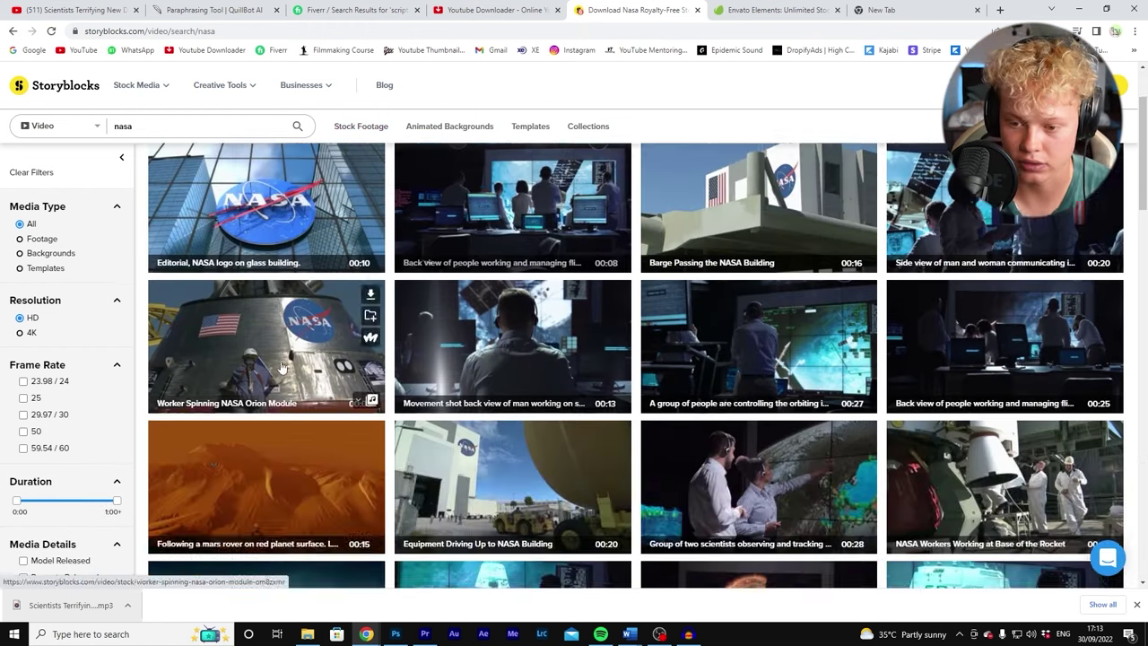
pyautogui.scroll(2, 807, 233)
pyautogui.click(862, 215)
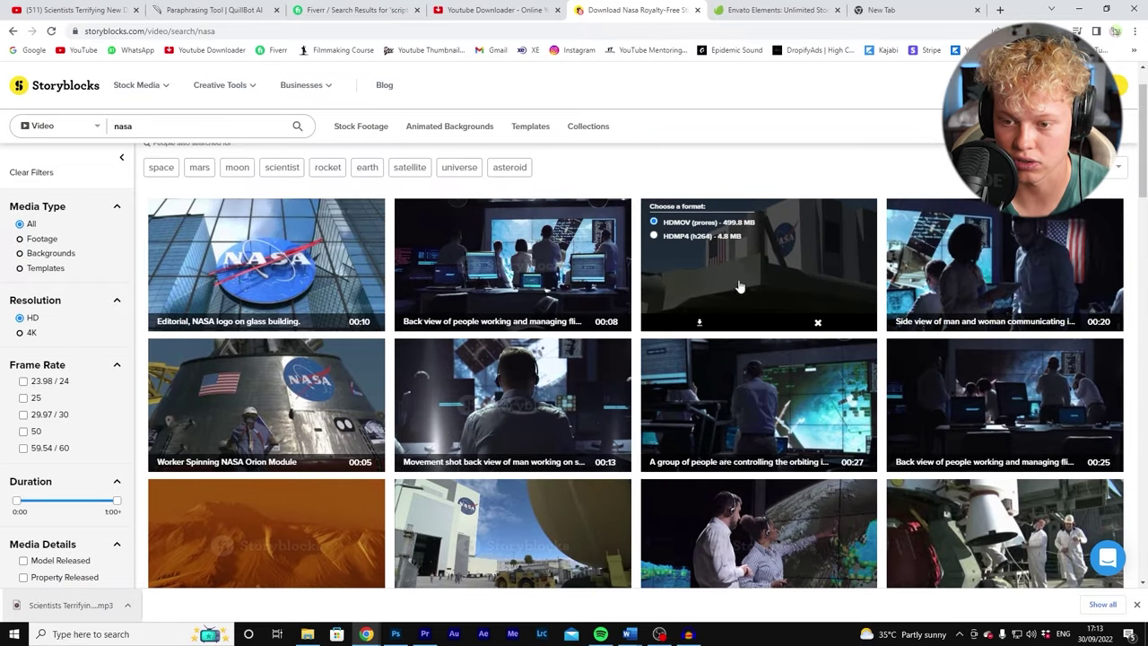
pyautogui.click(679, 320)
pyautogui.scroll(-2, 678, 320)
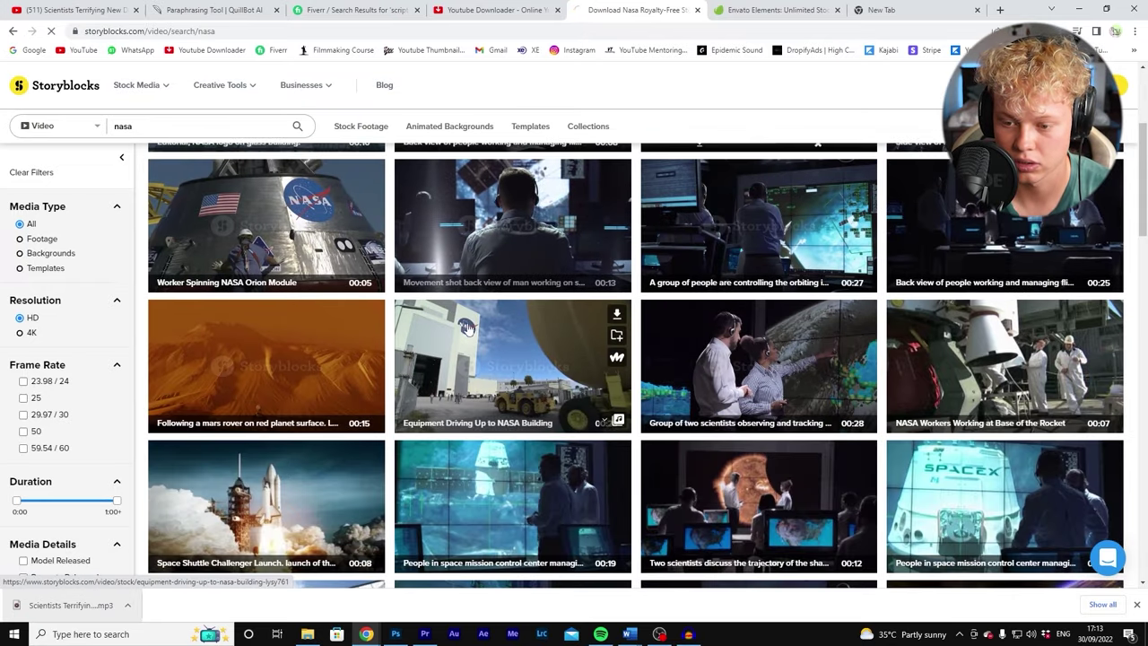
pyautogui.click(1115, 316)
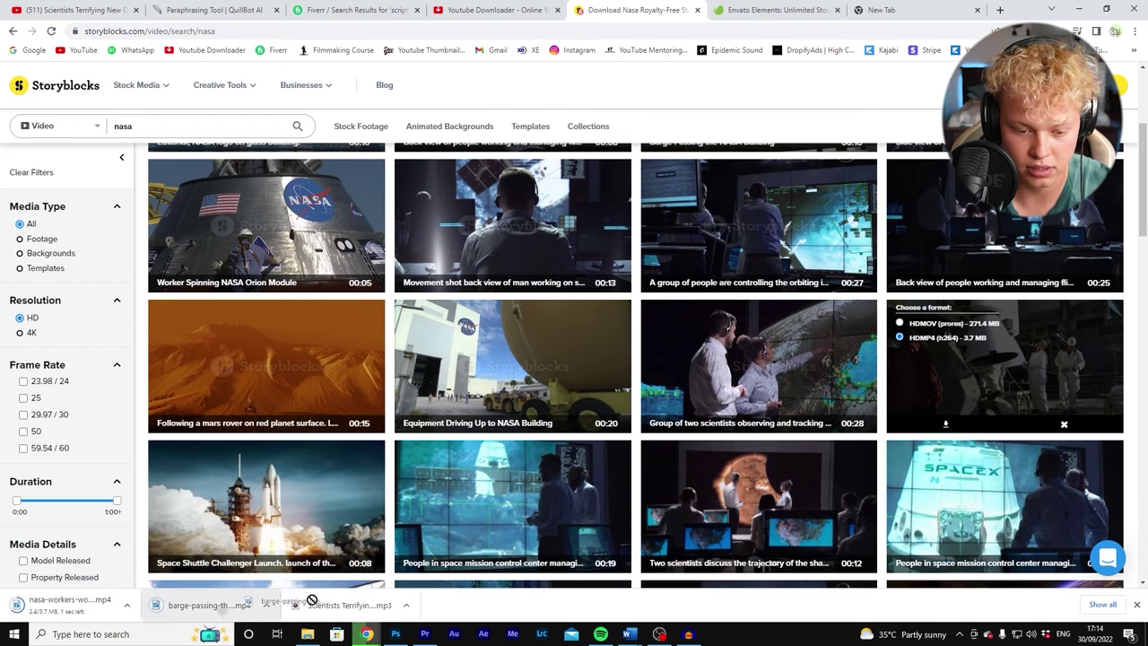
# - Place the downloaded barge clip at the start of video track V1 in Premiere Pro and trim its end to 00:00:02:05
pyautogui.moveTo(404, 640); pyautogui.dragTo(480, 492)
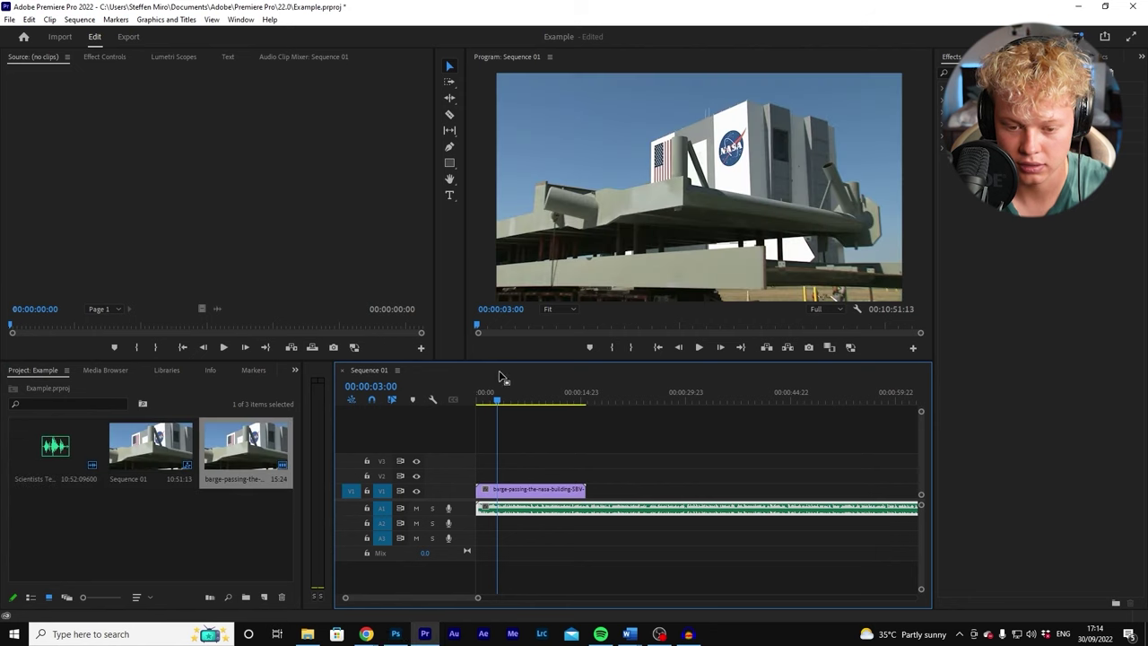
pyautogui.press('space')
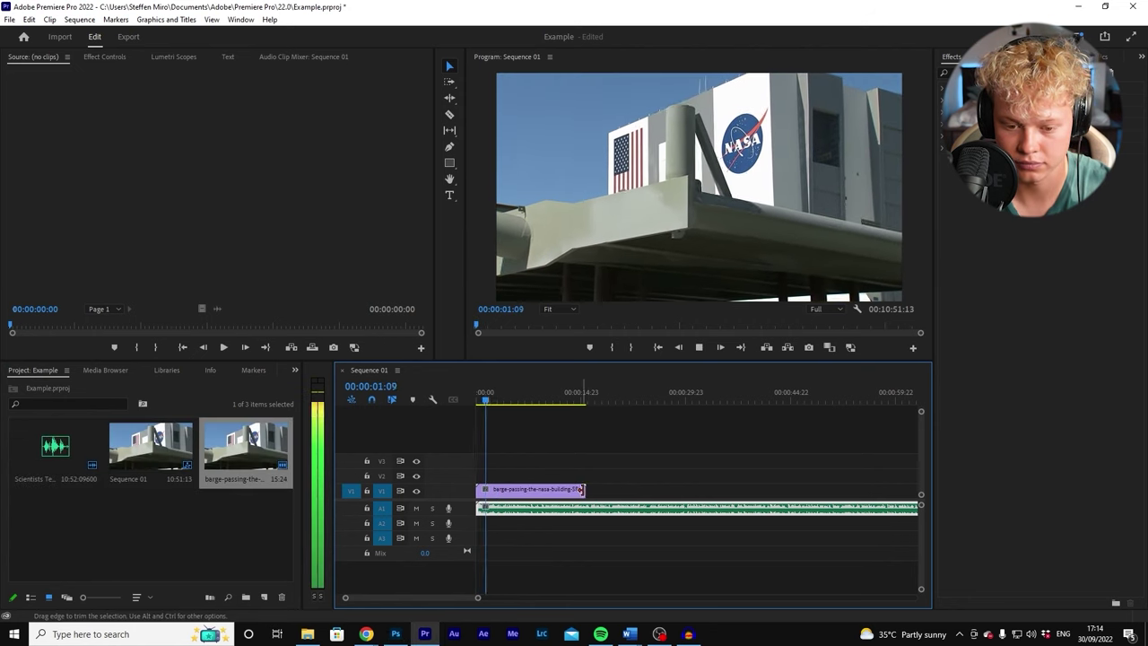
pyautogui.click(491, 401)
pyautogui.moveTo(585, 488); pyautogui.dragTo(491, 489)
# - Place the downloaded NASA workers clip directly after the barge clip on V1 and trim its end to 00:00:03:17
pyautogui.moveTo(366, 634)
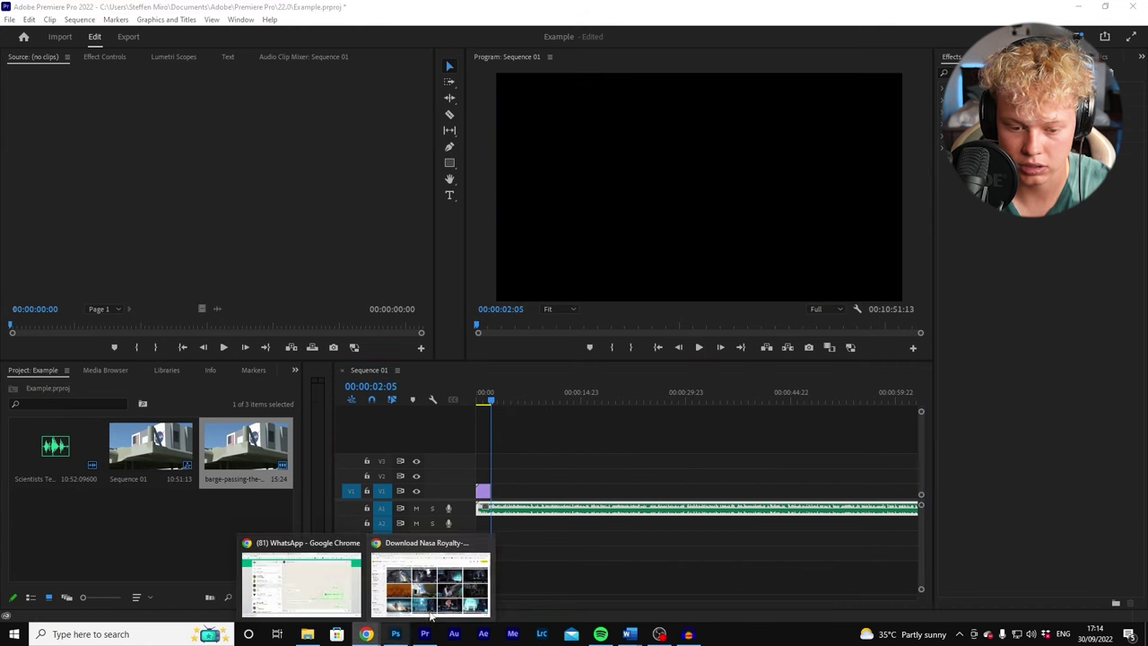
pyautogui.click(431, 578)
pyautogui.click(396, 634)
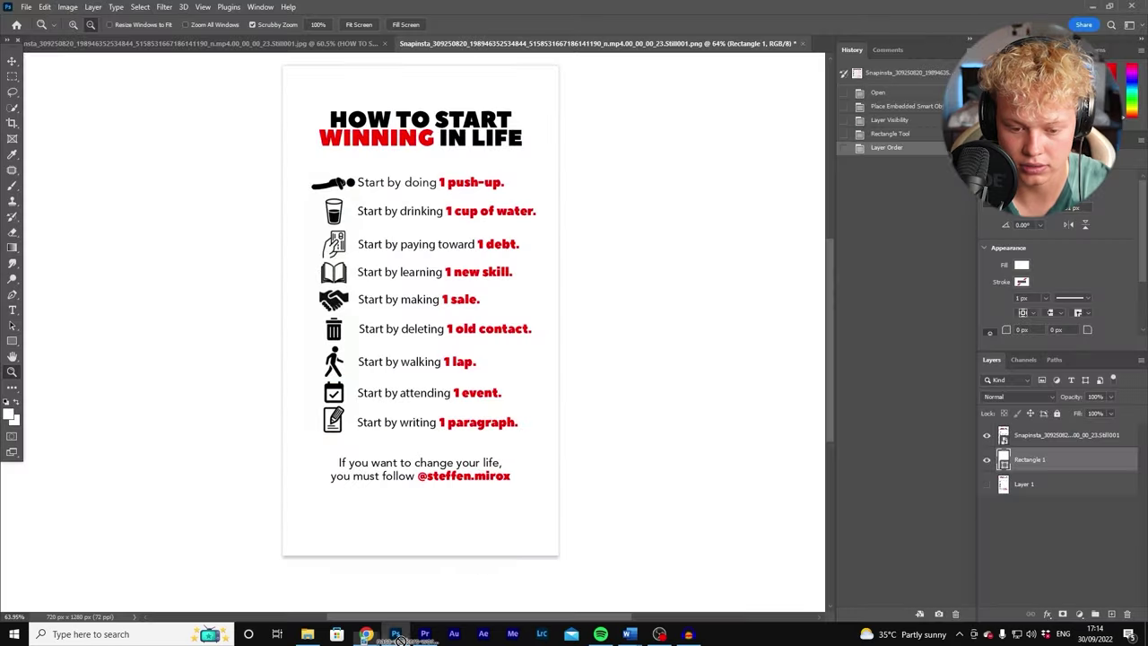
pyautogui.click(425, 634)
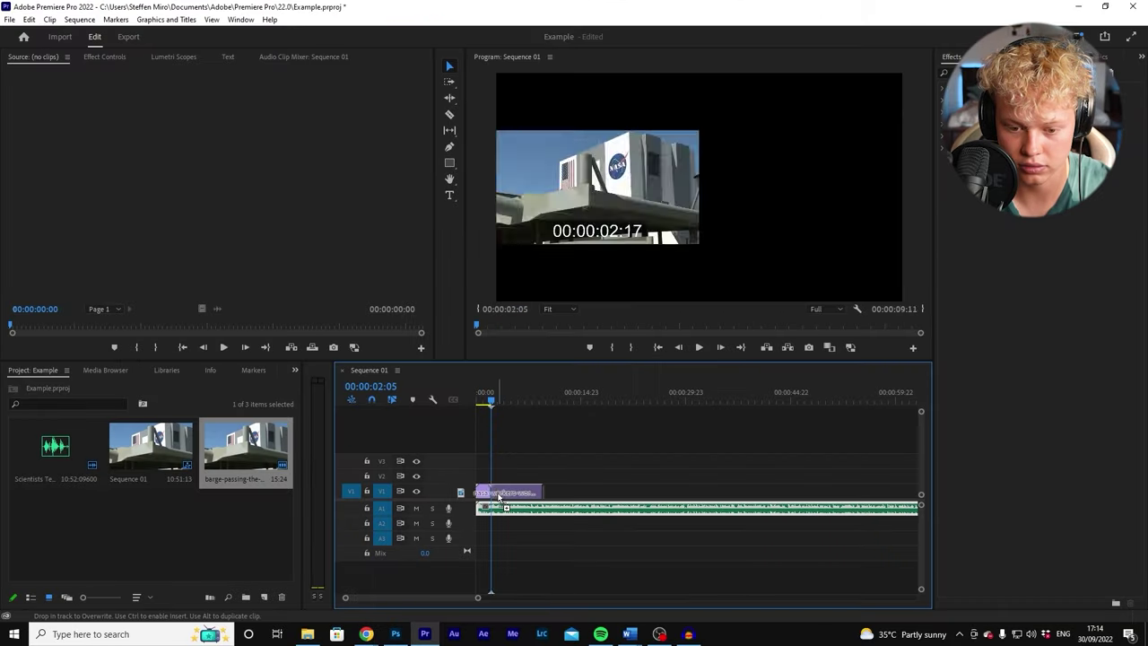
pyautogui.click(699, 347)
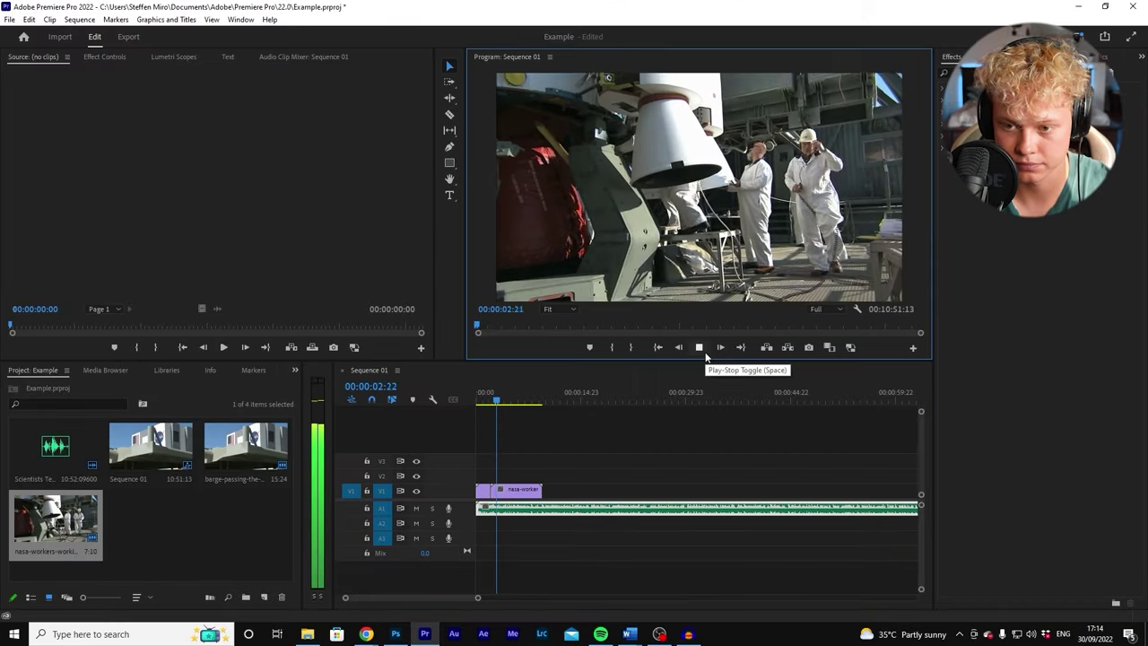
pyautogui.click(699, 347)
pyautogui.moveTo(541, 492); pyautogui.dragTo(506, 493)
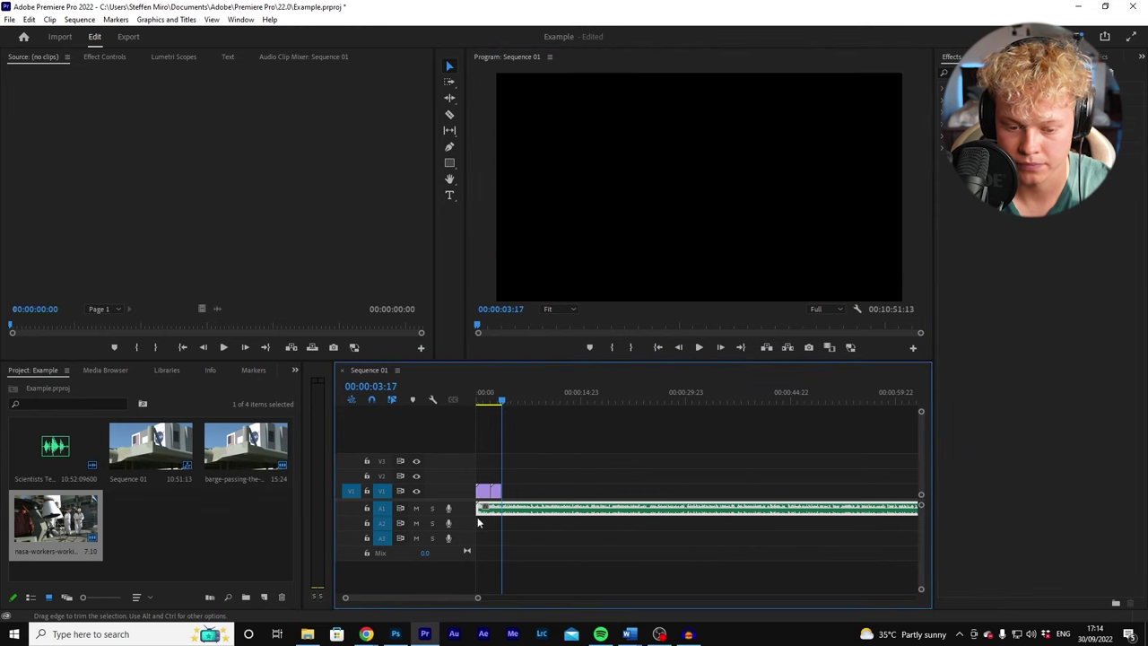
# - Play the voice-over on to 00:00:05:18, then download the 19-second "People in space mission control center" clip from Storyblocks as HDMP4 (h264)
pyautogui.click(699, 347)
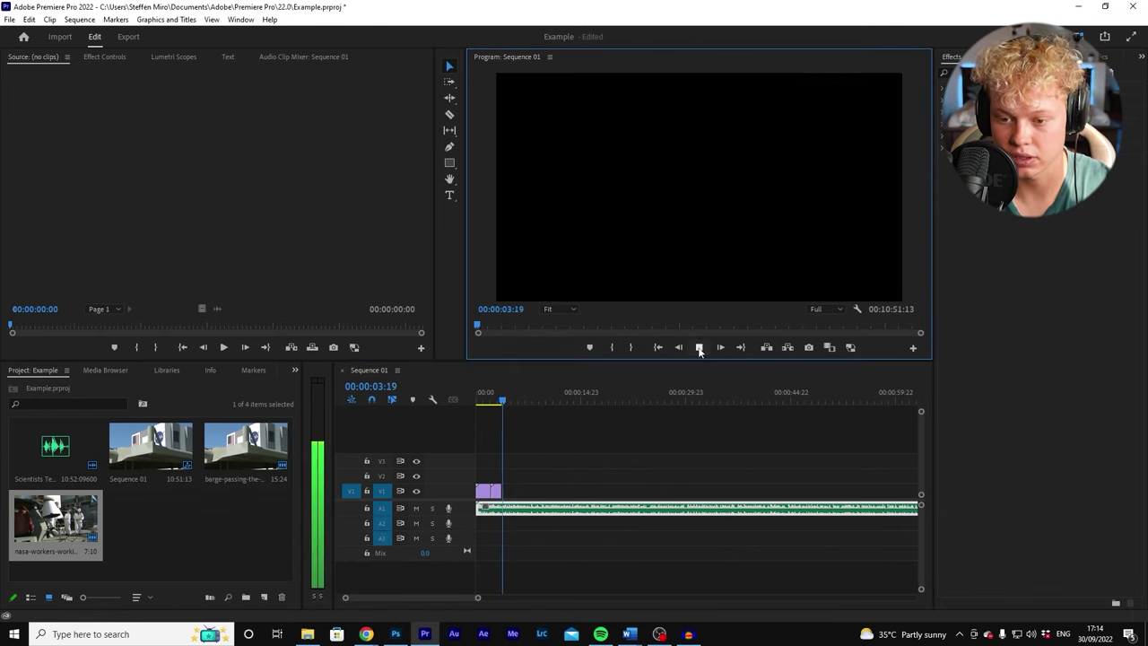
pyautogui.click(699, 348)
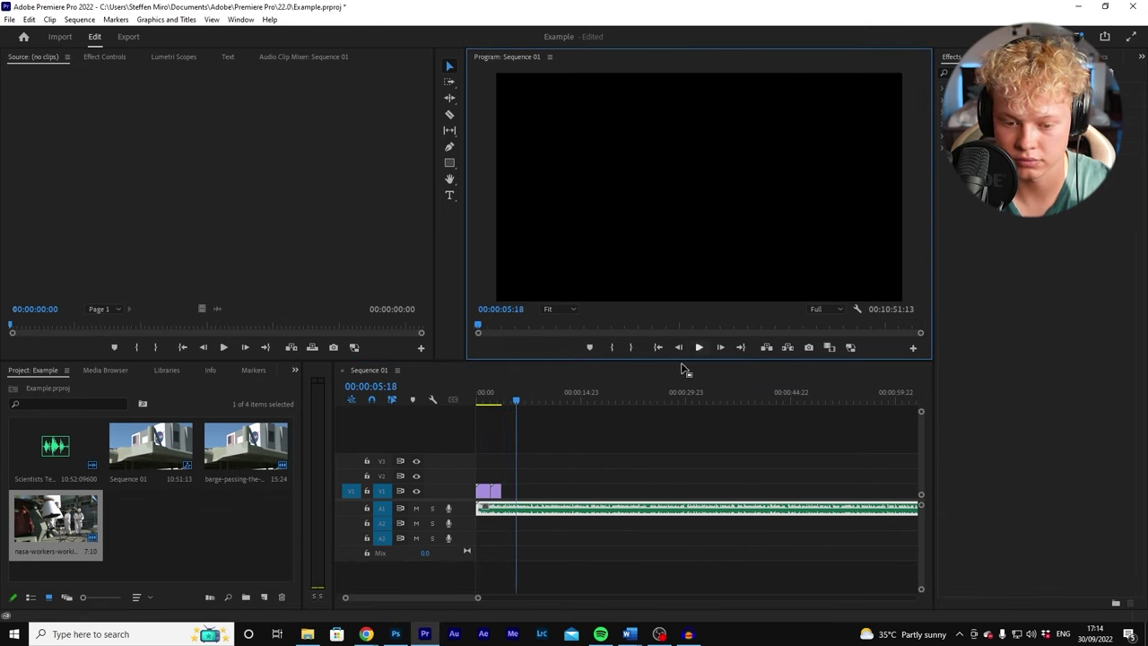
pyautogui.moveTo(368, 632)
pyautogui.click(435, 574)
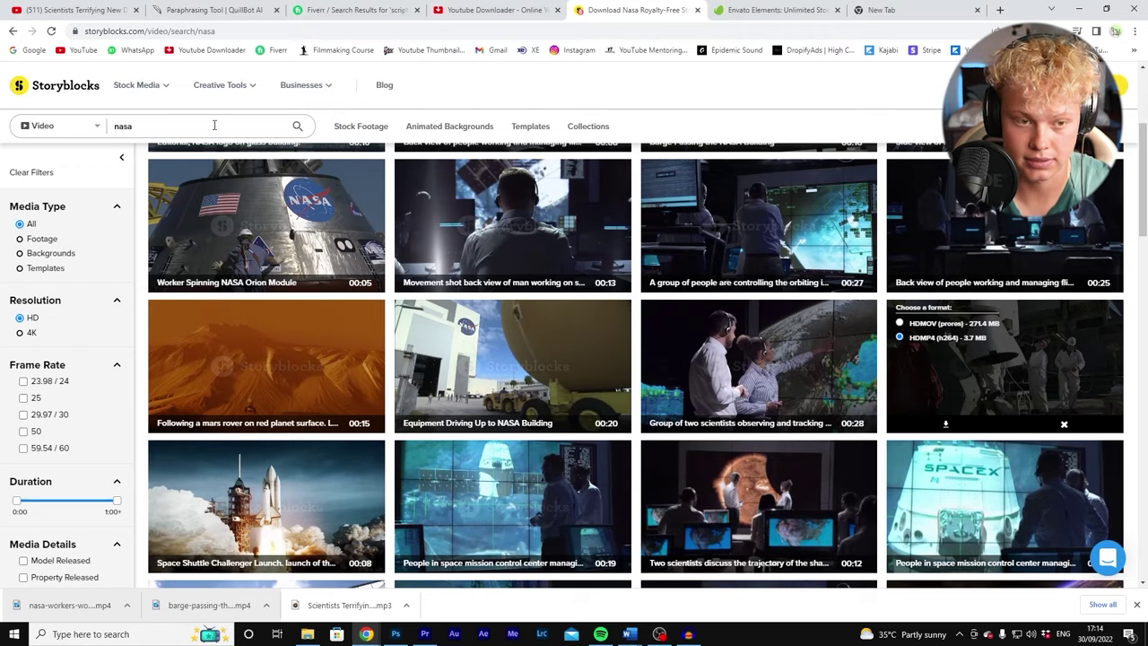
pyautogui.scroll(-1, 463, 279)
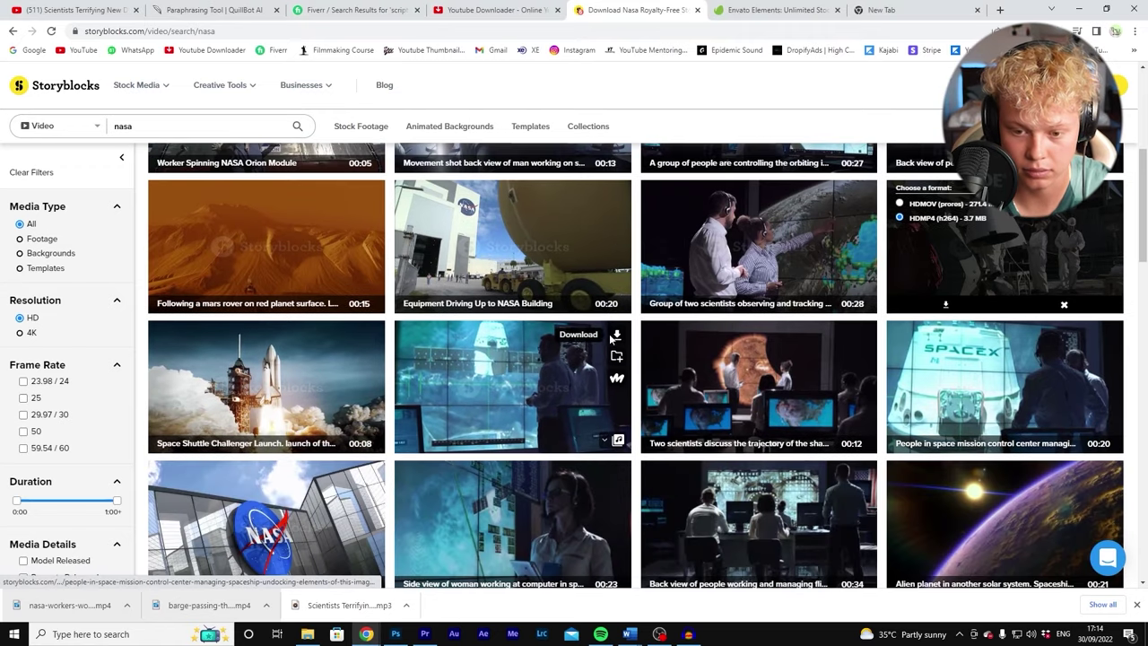
pyautogui.click(616, 334)
pyautogui.click(444, 447)
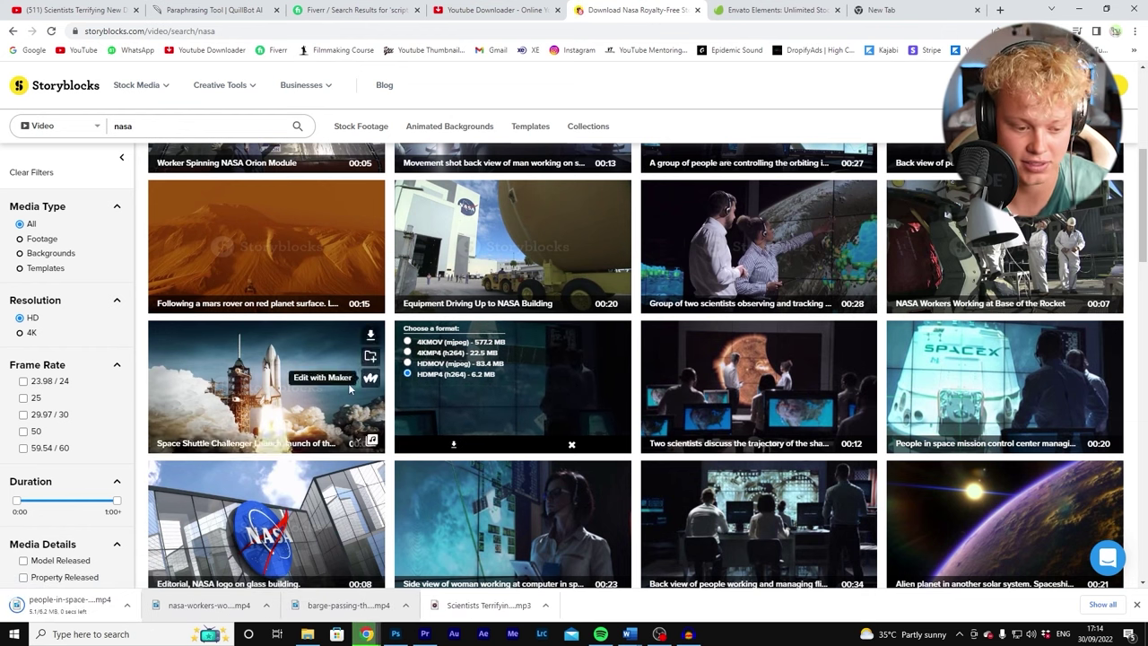
# - Place the mission control clip after the NASA workers clip on V1 and trim its end to about 6 seconds into the sequence
pyautogui.moveTo(431, 642); pyautogui.dragTo(489, 492)
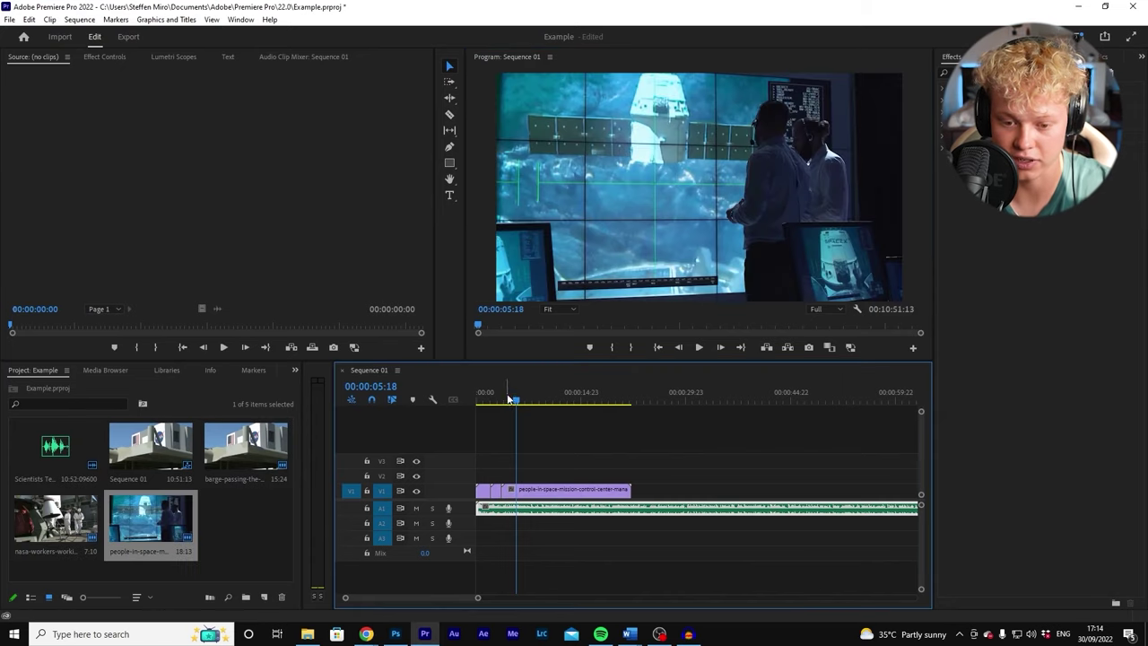
pyautogui.press('space')
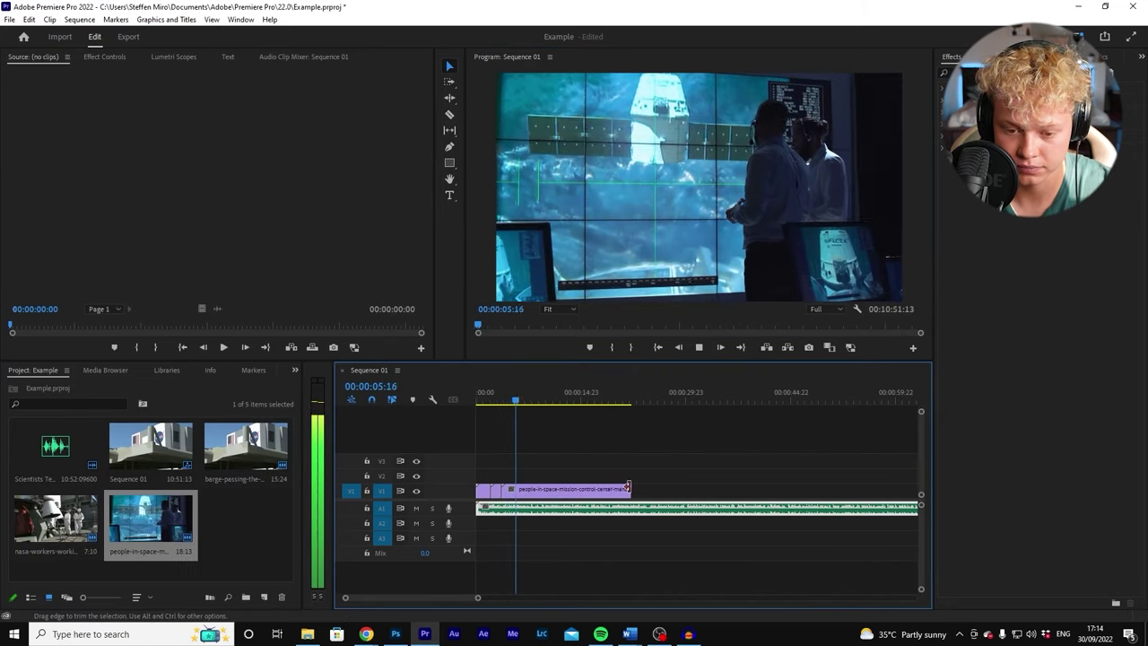
pyautogui.moveTo(628, 489); pyautogui.dragTo(517, 489)
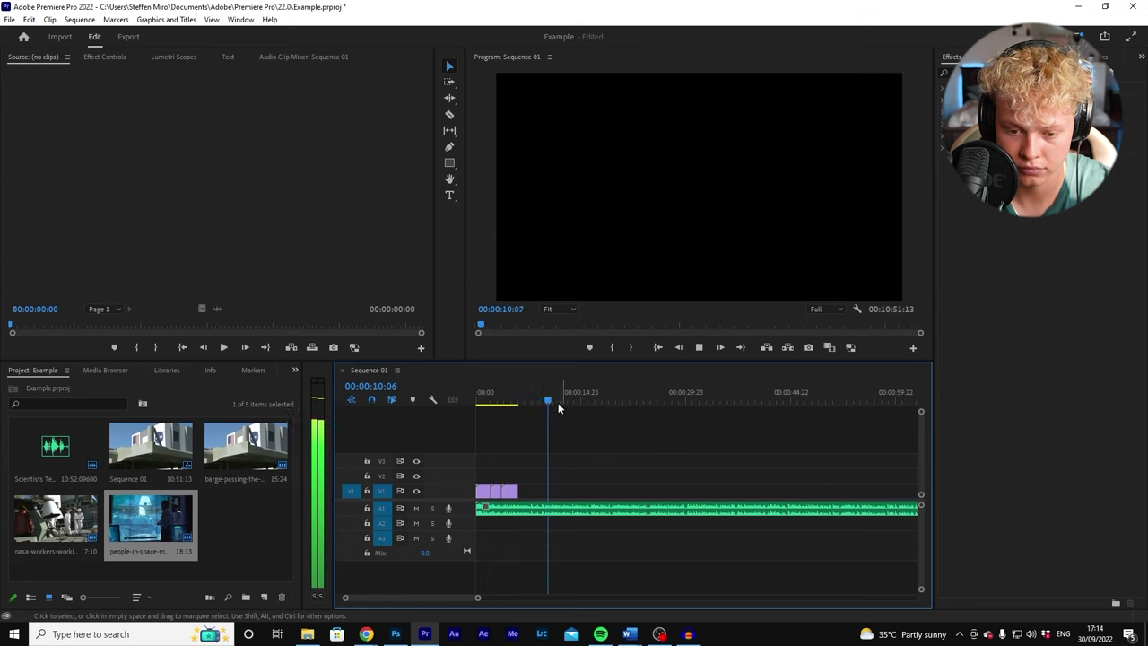
# - Replay the voice-over from the end of the last clip and examine the first page of Storyblocks "nasa" results for matching footage
pyautogui.moveTo(542, 392); pyautogui.dragTo(520, 392)
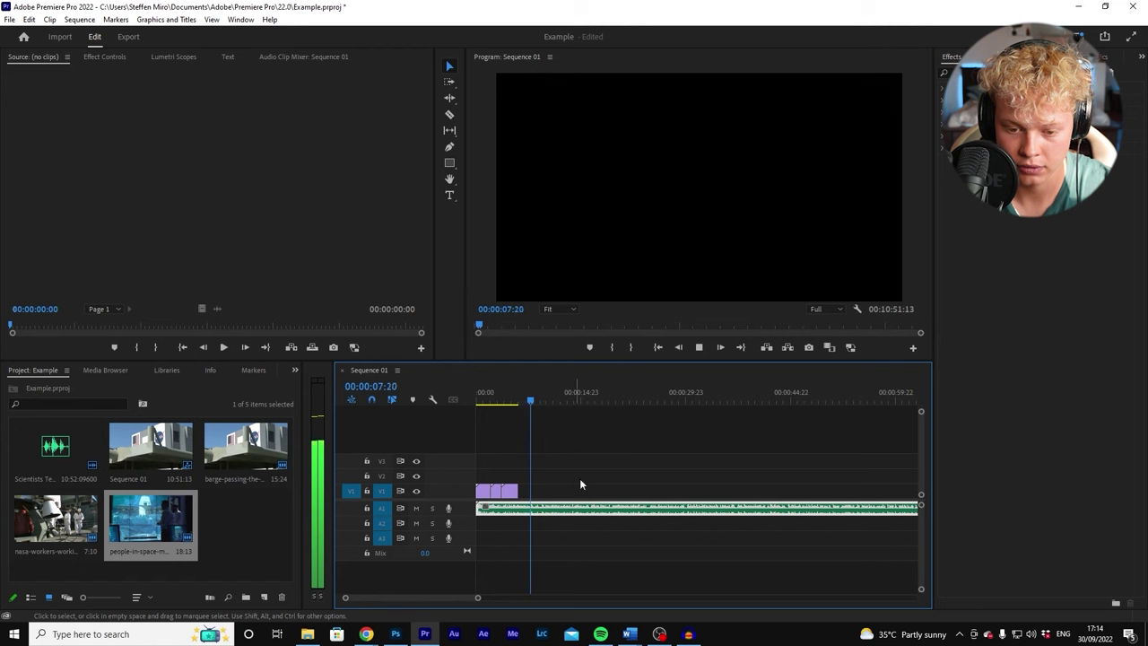
pyautogui.moveTo(369, 636)
pyautogui.click(431, 574)
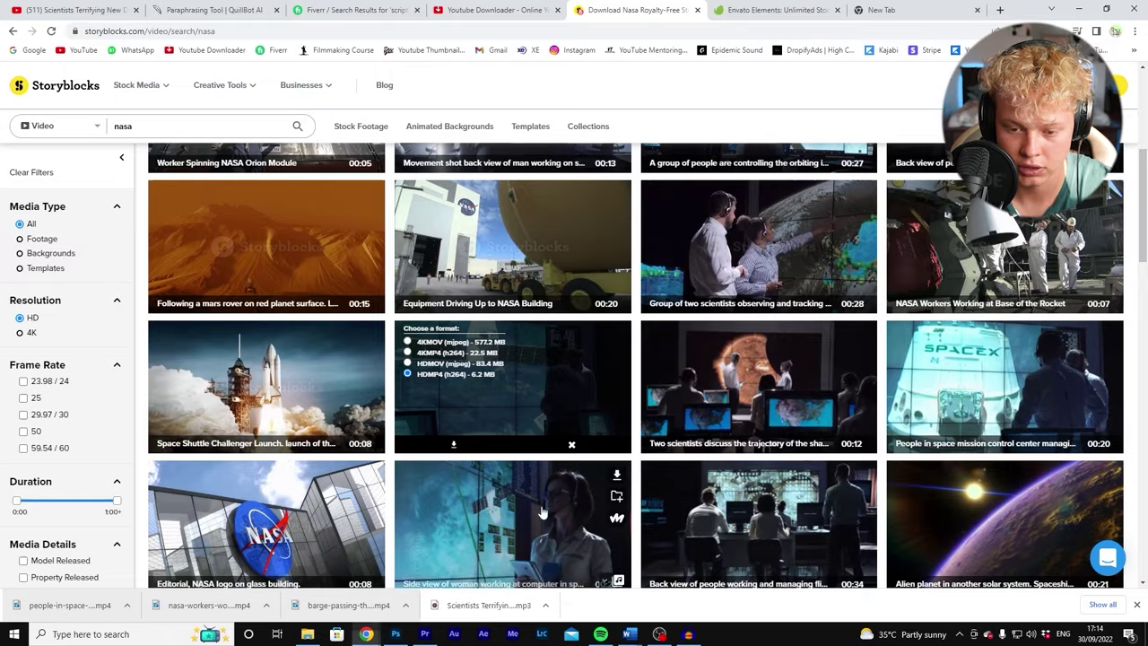
pyautogui.scroll(-3, 366, 456)
pyautogui.scroll(-6, 365, 455)
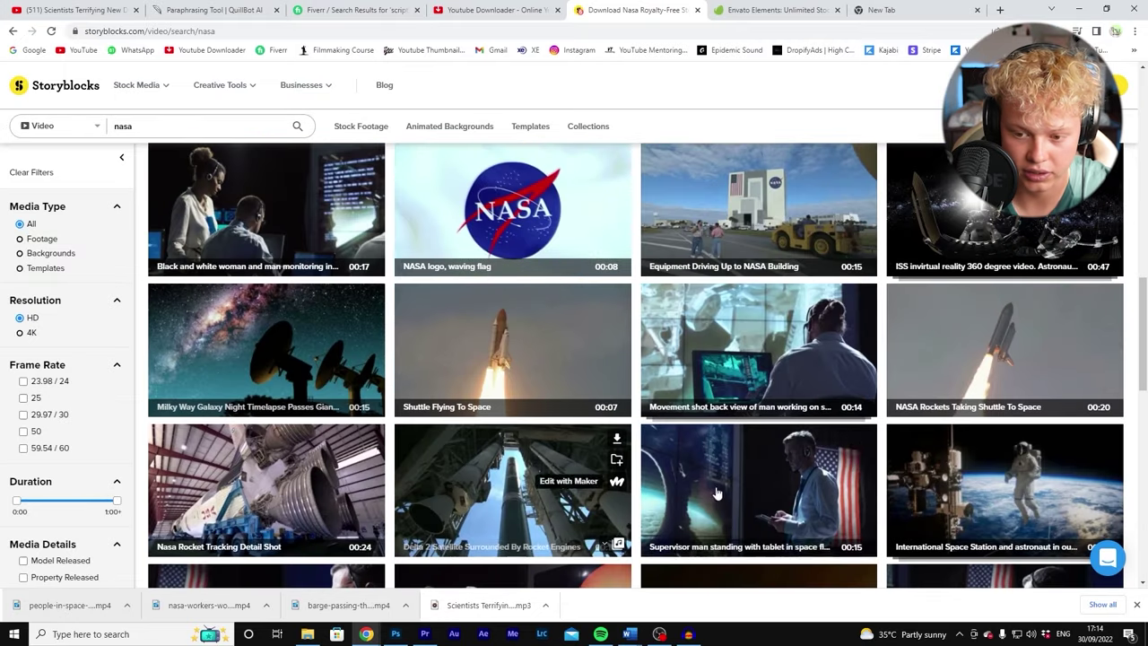
pyautogui.scroll(-2, 399, 446)
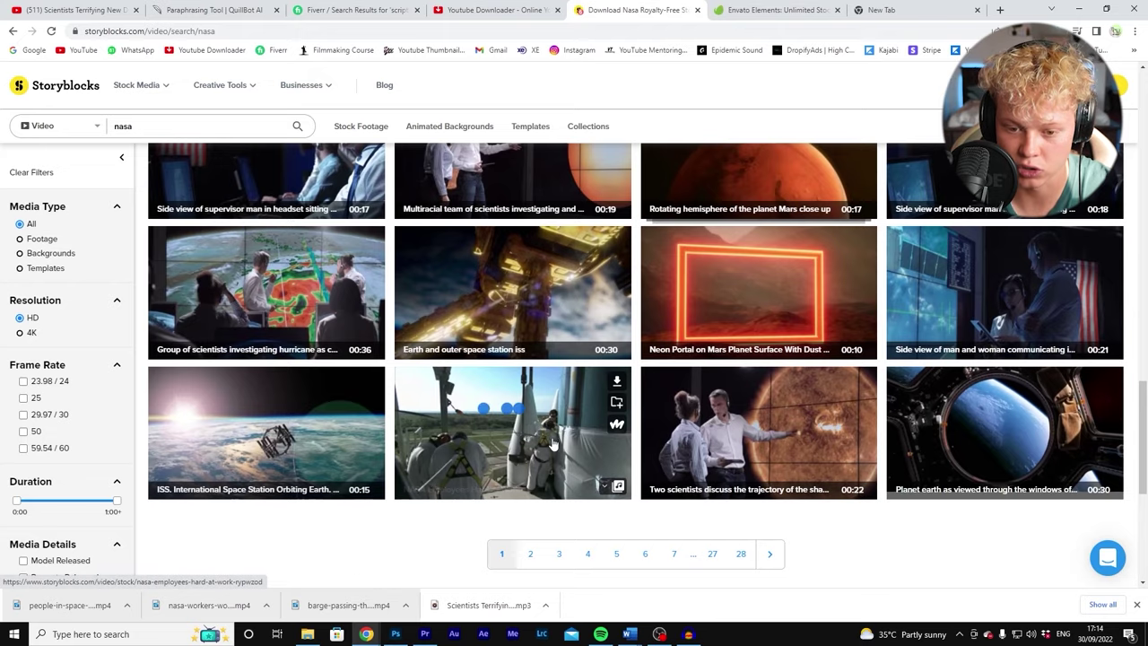
pyautogui.scroll(-3, 520, 394)
pyautogui.scroll(5, 524, 382)
pyautogui.scroll(10, 525, 382)
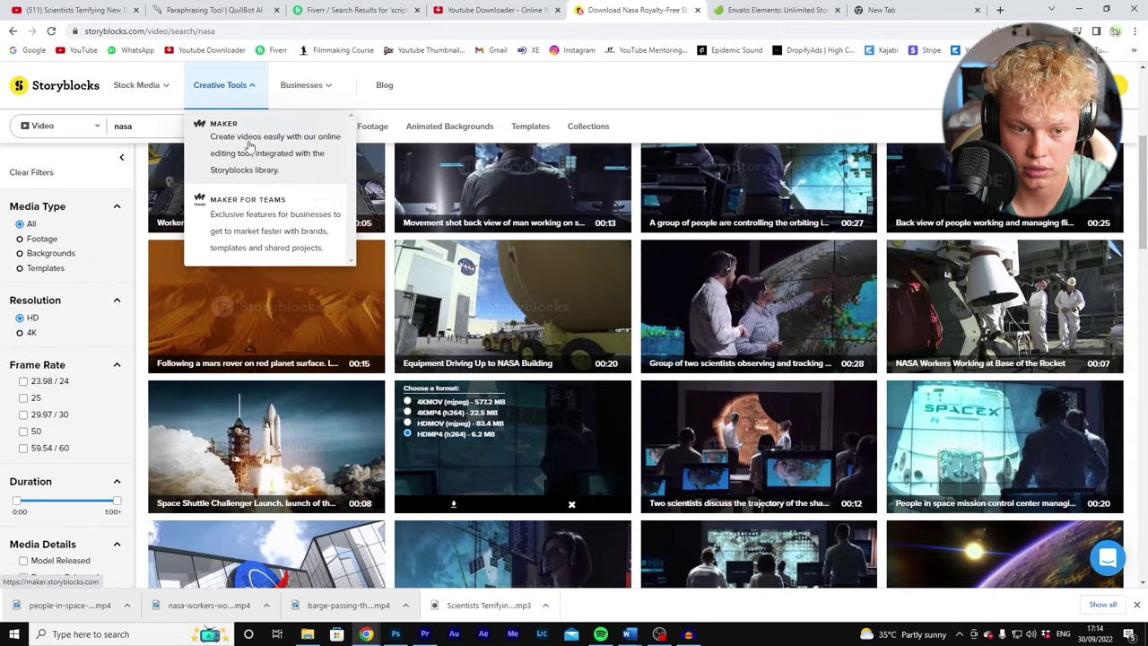
pyautogui.scroll(-2, 406, 244)
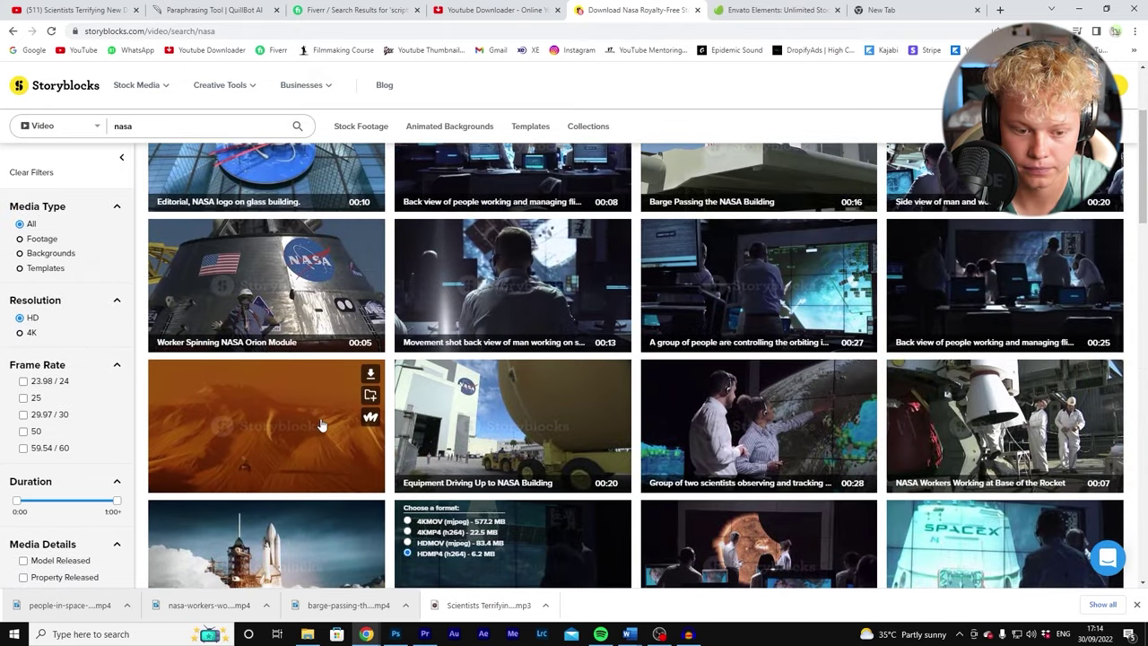
pyautogui.scroll(3, 321, 419)
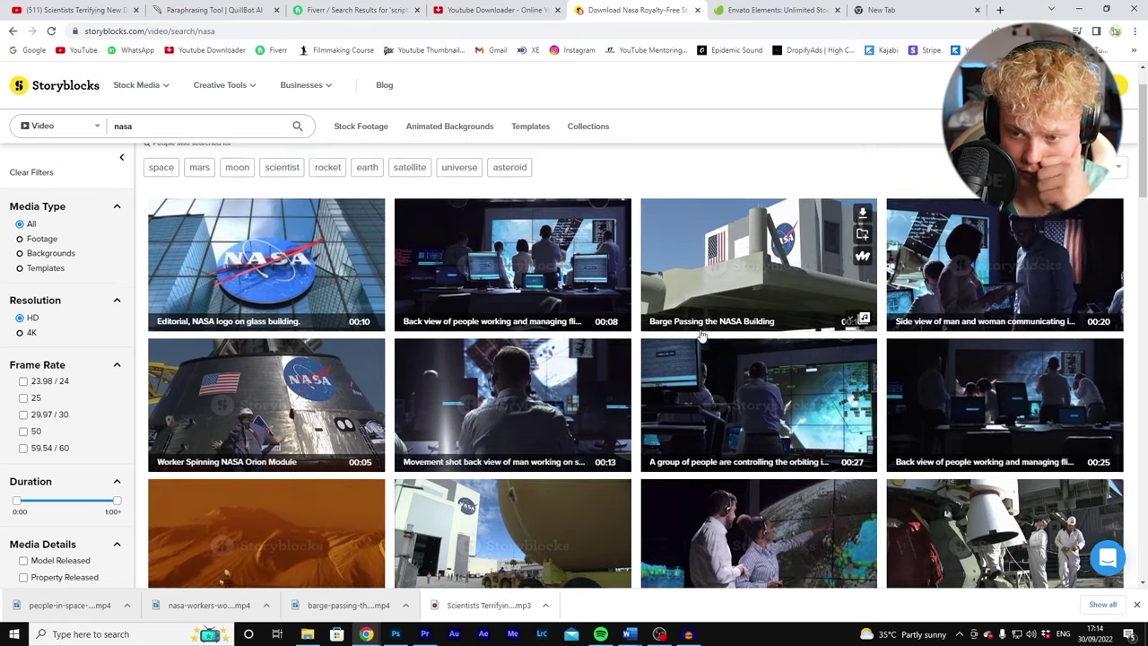
pyautogui.scroll(-6, 627, 423)
pyautogui.scroll(-5, 583, 436)
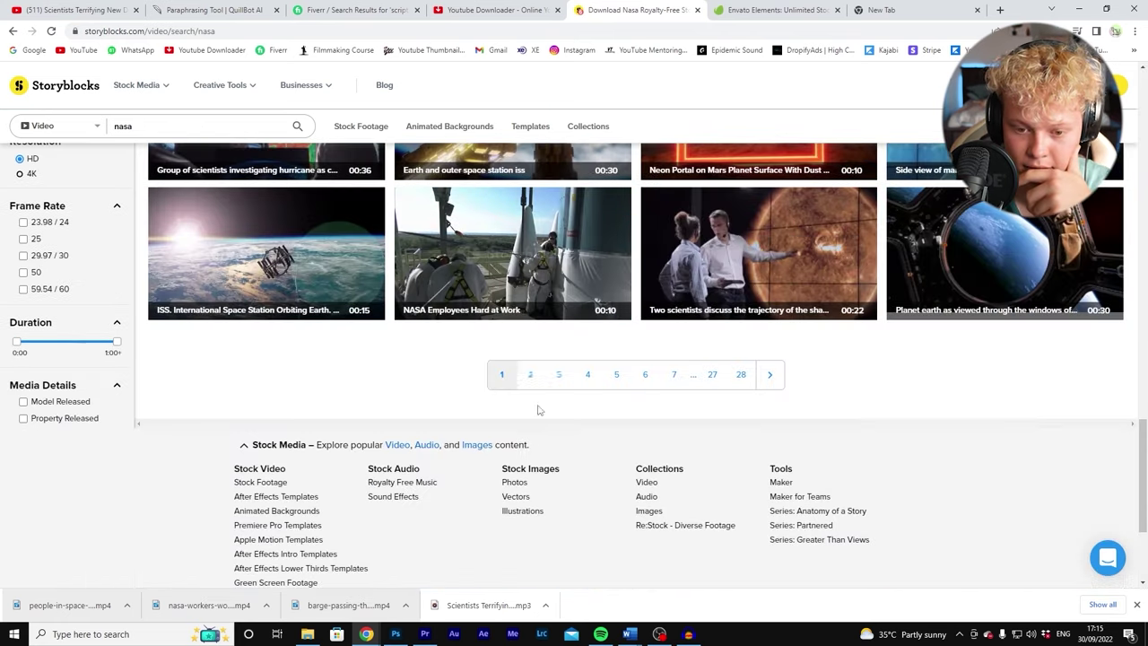
# - Find the 10-second "Astronaut on lunar landing mission" clip on page 2 of the Storyblocks "nasa" results and download it as HDMP4 (h264)
pyautogui.click(530, 375)
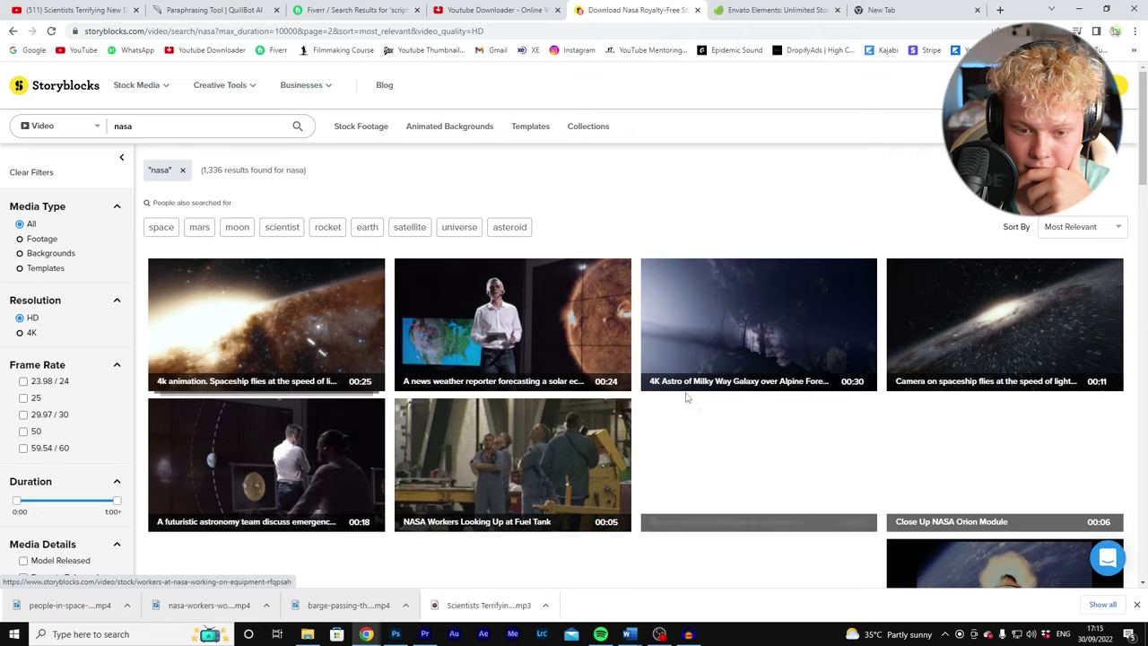
pyautogui.scroll(-15, 208, 399)
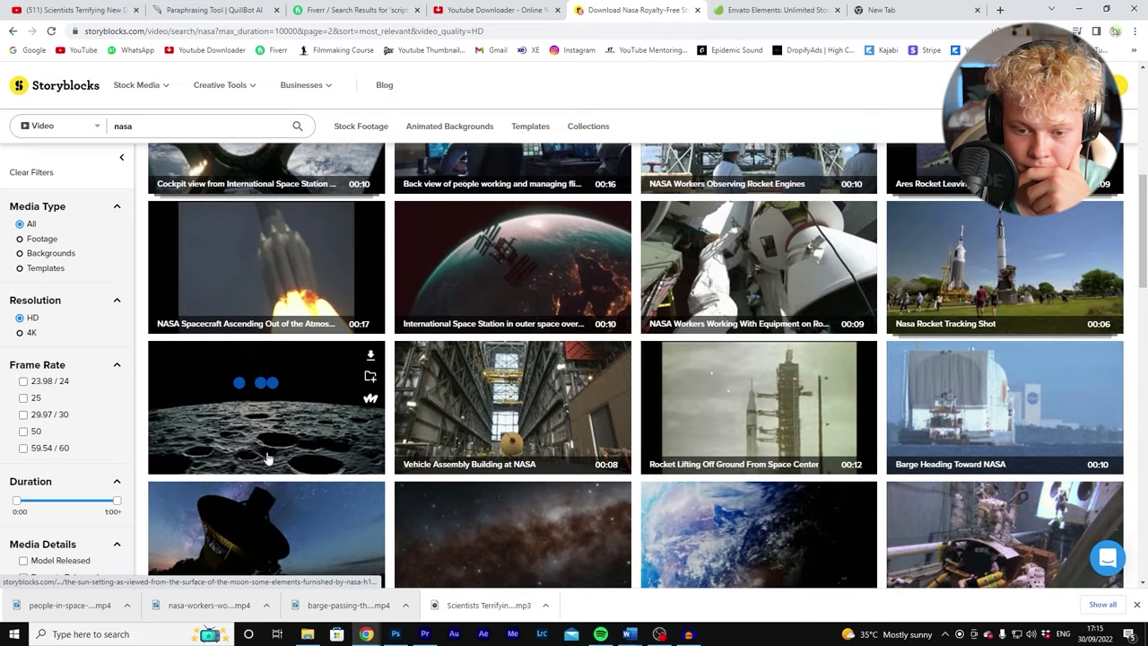
pyautogui.scroll(-8, 330, 484)
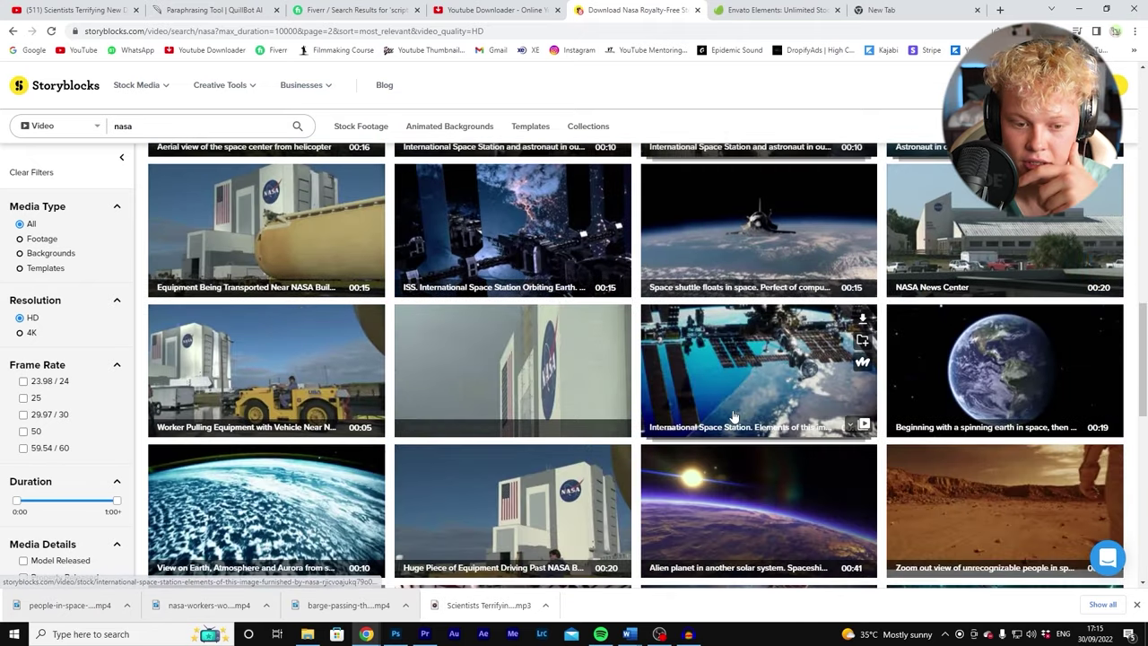
pyautogui.scroll(-1, 908, 403)
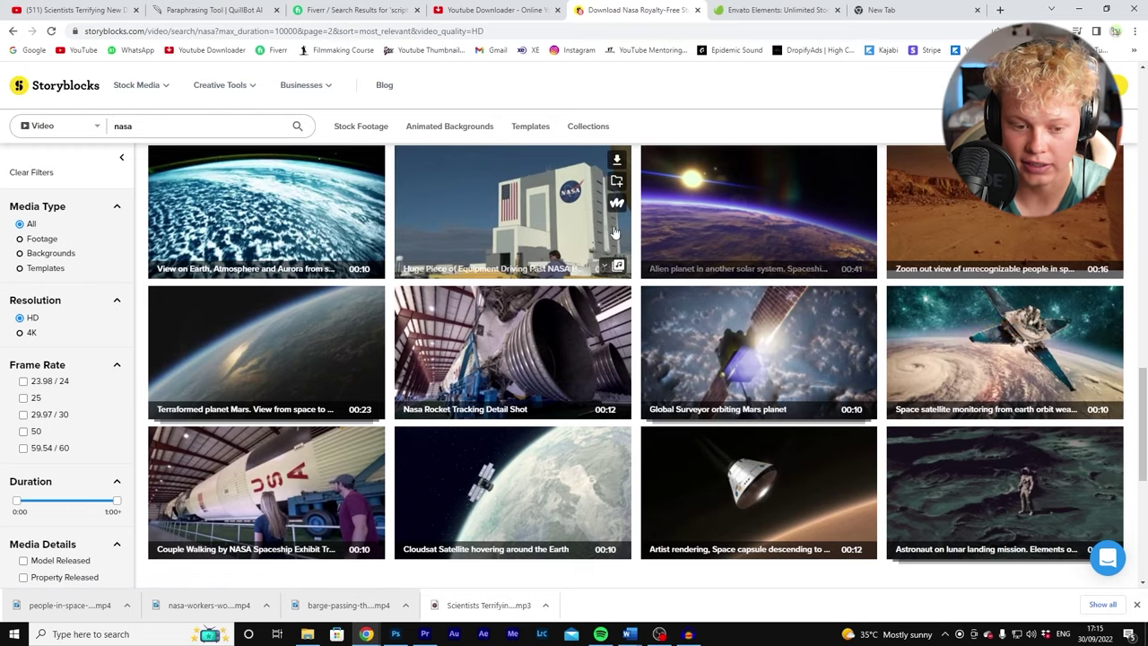
pyautogui.scroll(-2, 642, 234)
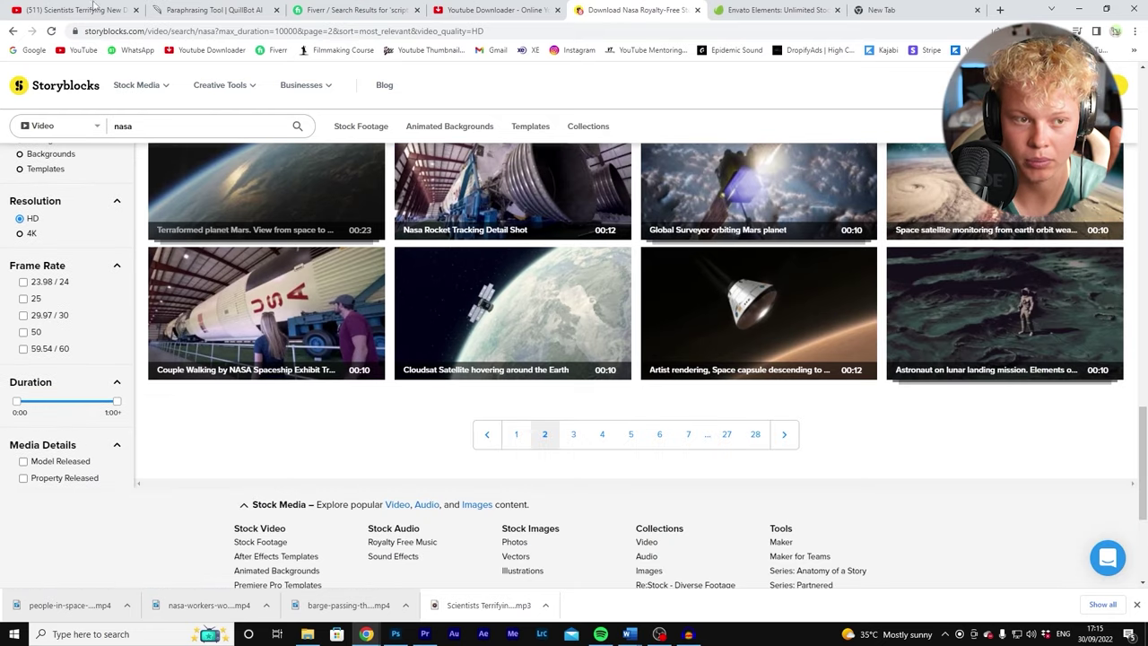
pyautogui.hotkey('ctrl', '1')
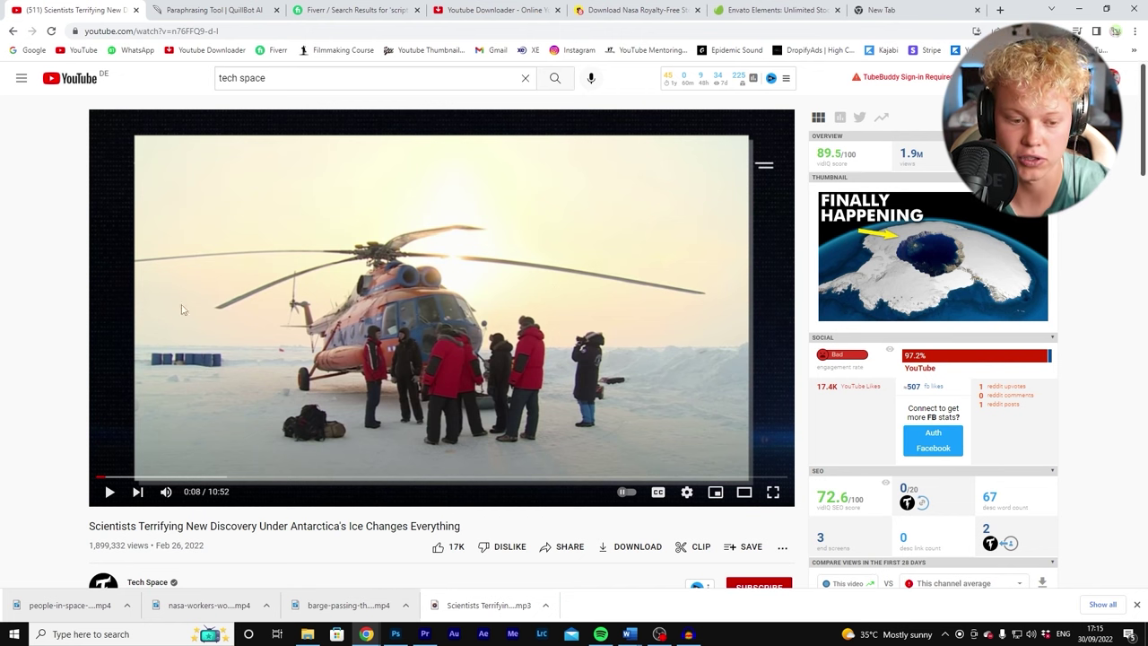
pyautogui.click(632, 10)
pyautogui.moveTo(370, 263)
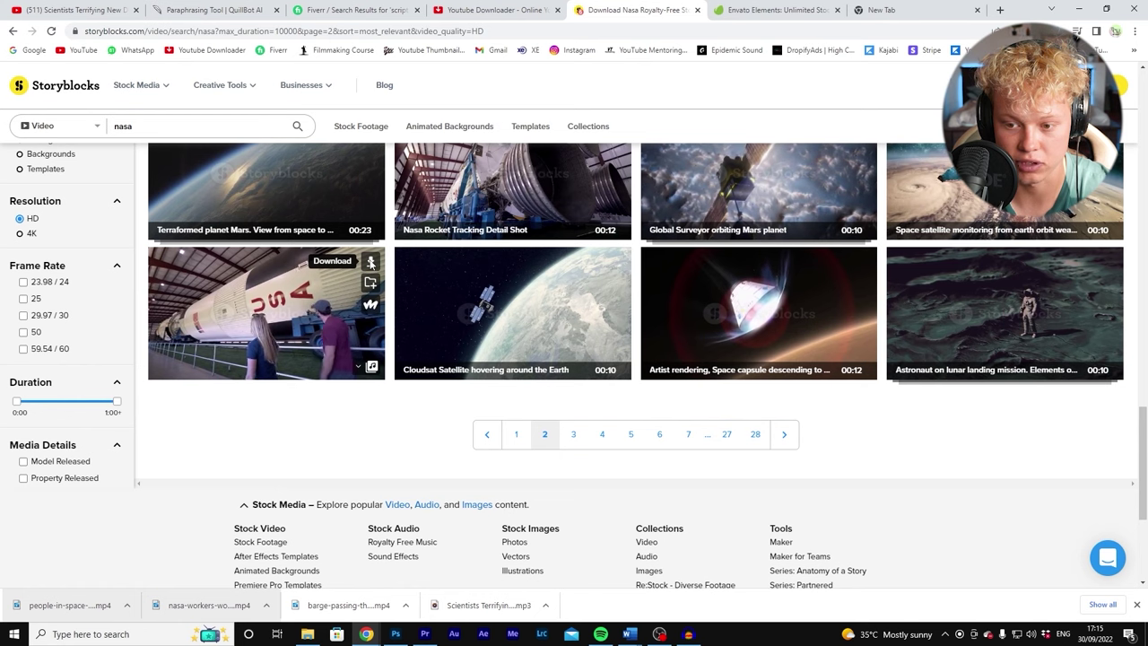
pyautogui.click(1109, 263)
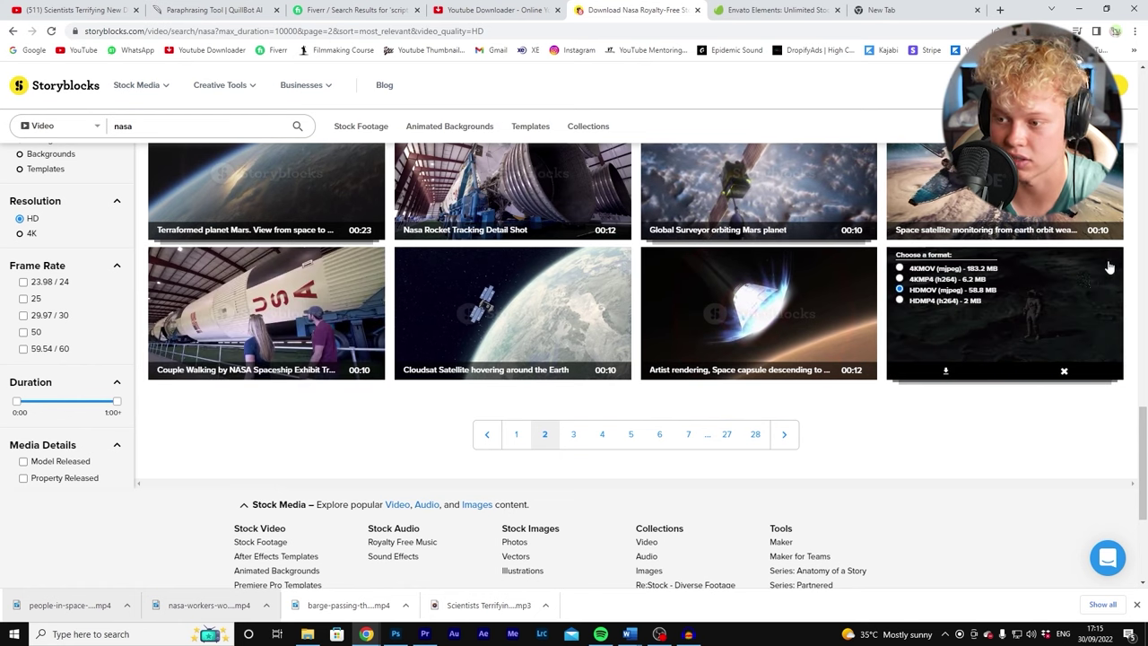
pyautogui.click(935, 375)
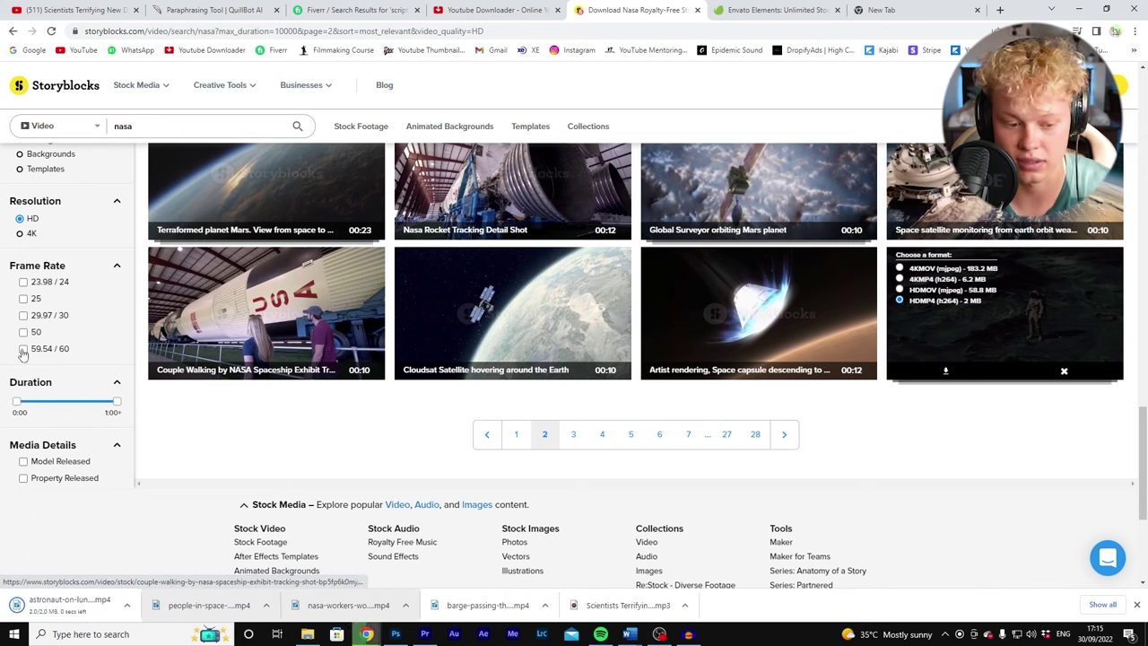
# - Import the downloaded astronaut clip into Premiere Pro and place it directly after the mission control clip on V1
pyautogui.moveTo(67, 604); pyautogui.dragTo(529, 490)
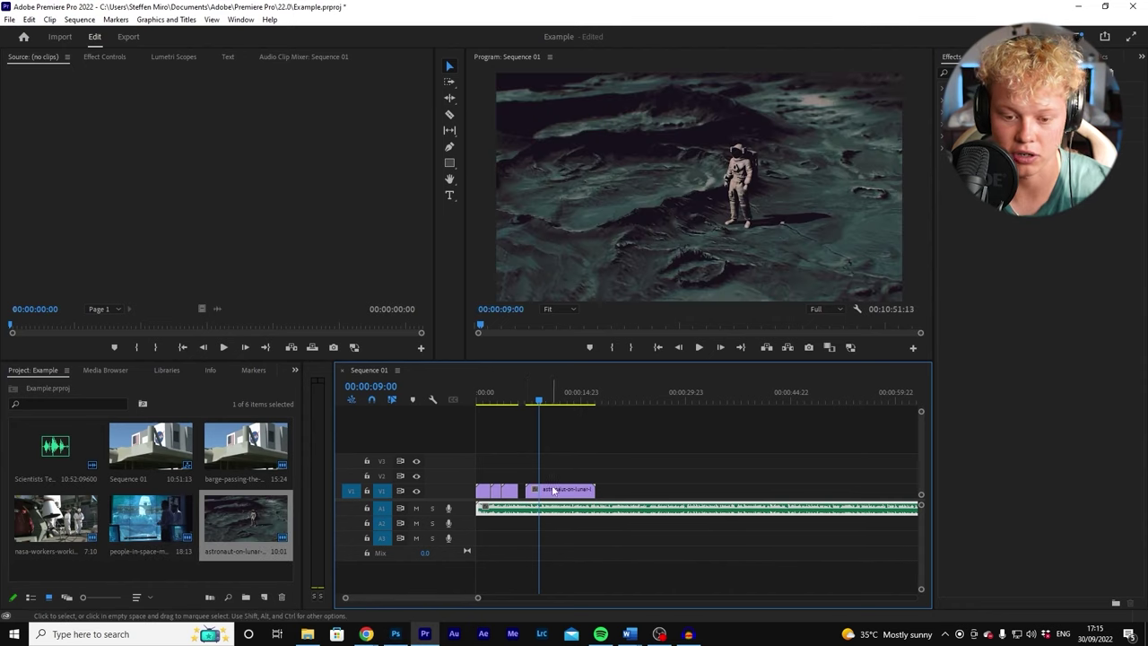
pyautogui.click(540, 491)
pyautogui.moveTo(541, 495); pyautogui.dragTo(533, 494)
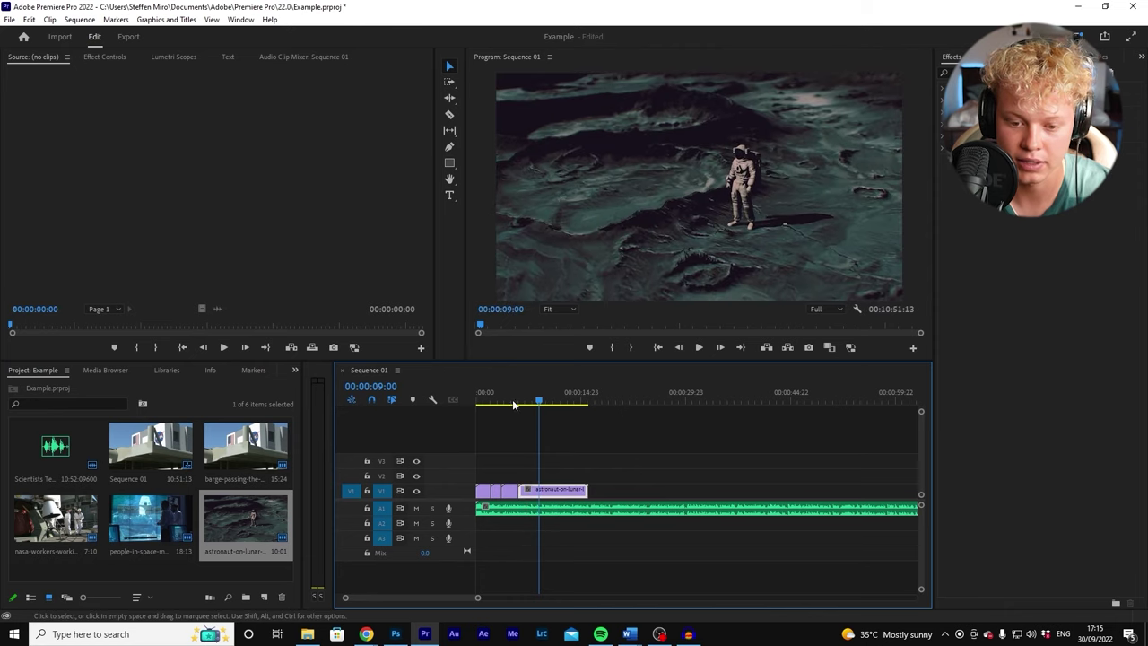
# - Play the voice-over over the astronaut clip and trim the clip's end to 00:00:09:06
pyautogui.click(512, 403)
pyautogui.press('space')
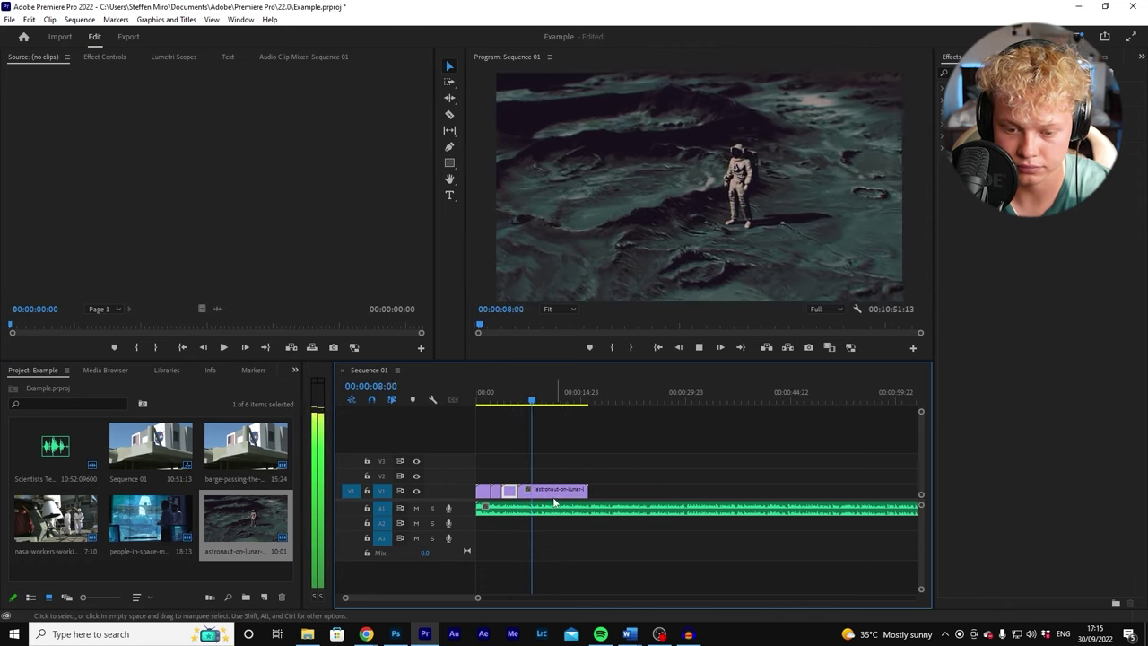
pyautogui.press('space')
pyautogui.press('Left')
pyautogui.press('Left')
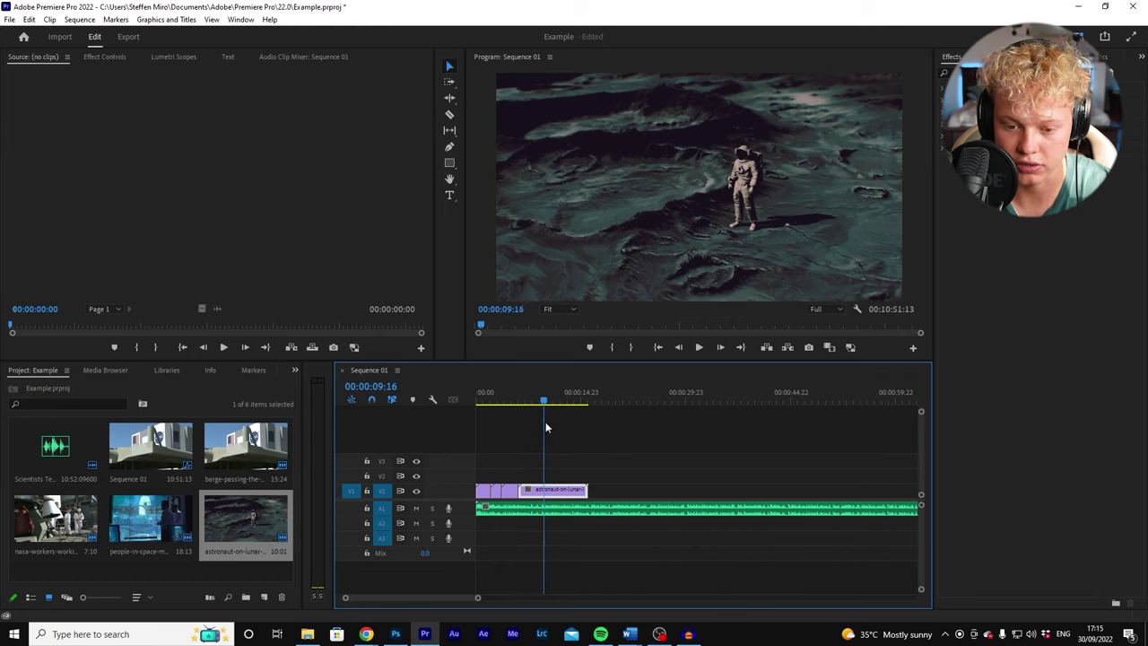
pyautogui.press('Right')
pyautogui.press('Right')
pyautogui.press('Right')
pyautogui.press('Right')
pyautogui.press('Right')
pyautogui.press('Right')
pyautogui.press('Right')
pyautogui.moveTo(586, 491); pyautogui.dragTo(540, 491)
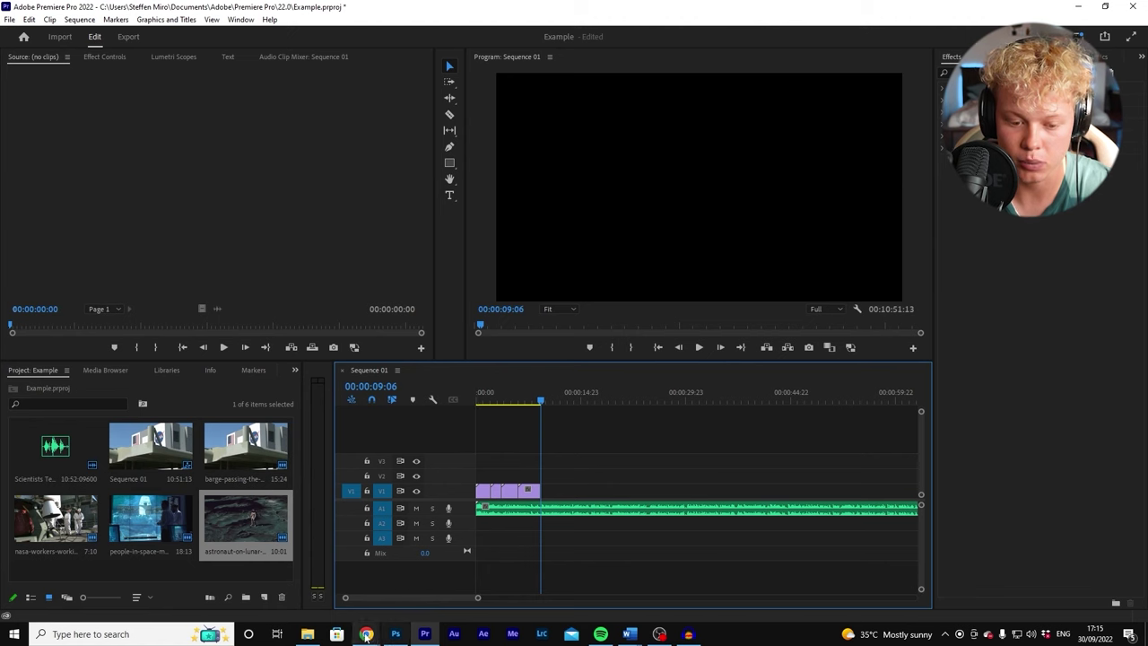
# - Switch to Chrome and open the Tech Space channel page from the Antarctica video to check the channel name for crediting
pyautogui.moveTo(374, 637)
pyautogui.click(302, 573)
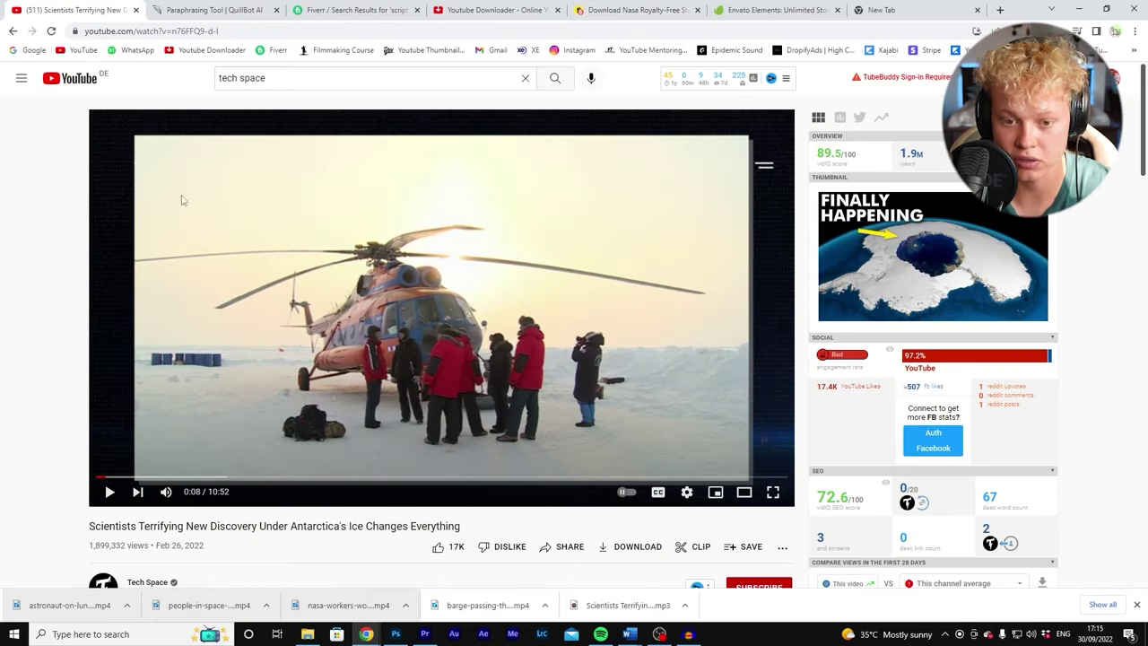
pyautogui.scroll(-2, 269, 412)
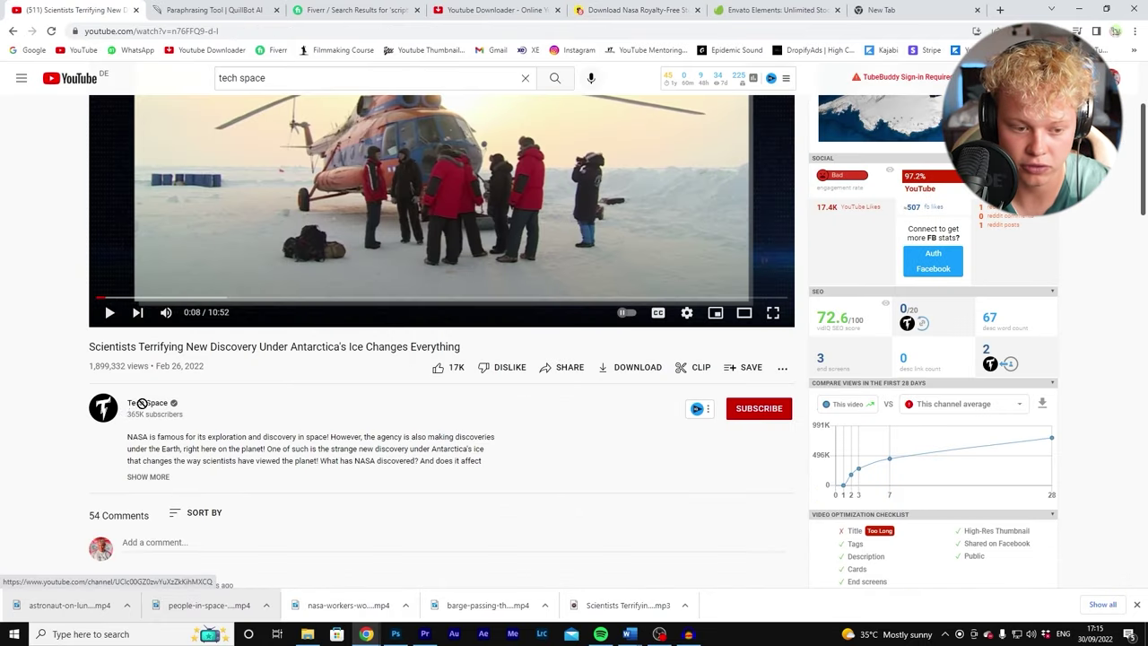
pyautogui.moveTo(160, 409); pyautogui.dragTo(179, 406)
pyautogui.click(149, 404)
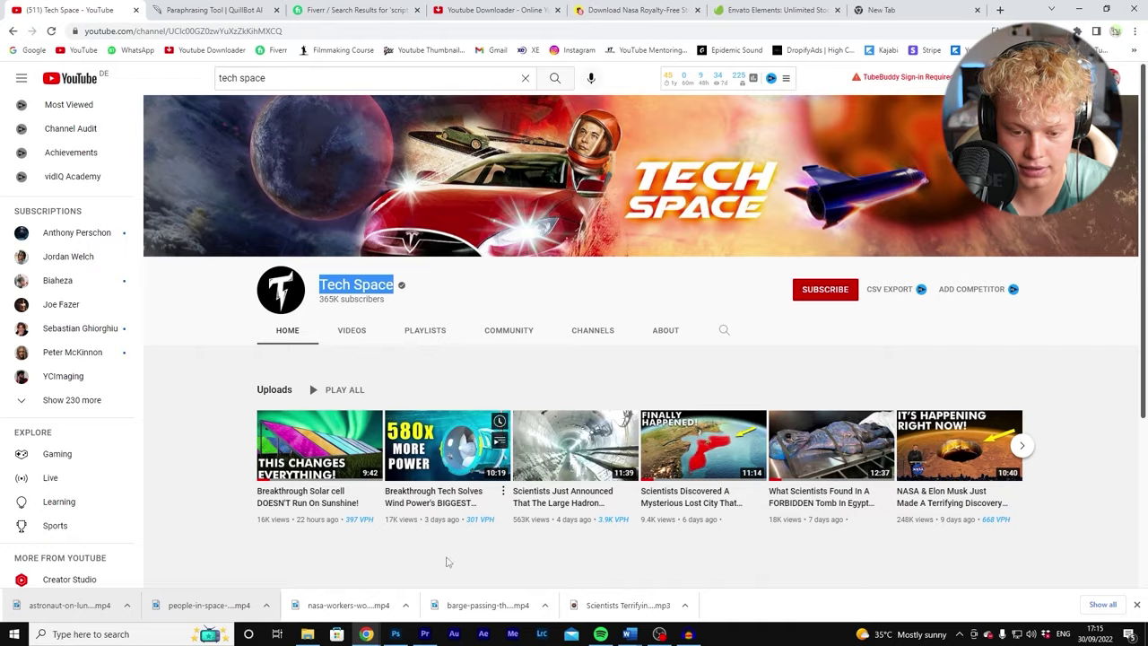
pyautogui.click(425, 634)
pyautogui.moveTo(367, 638)
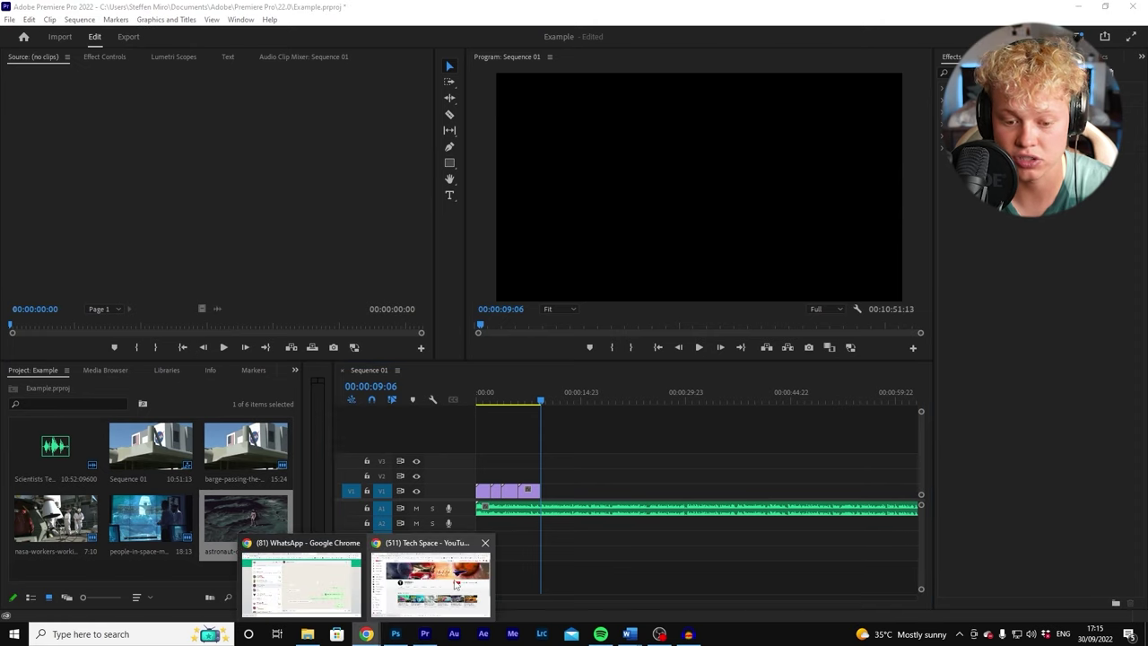
pyautogui.click(430, 583)
pyautogui.click(431, 284)
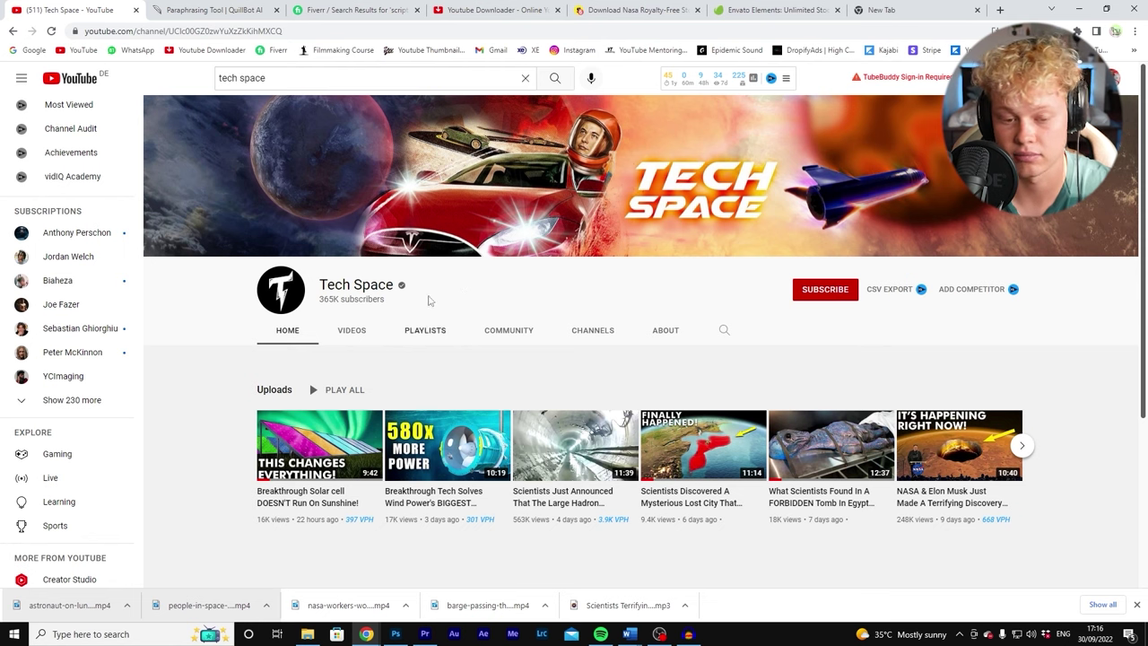
# - Return to Premiere Pro and add the text "Credits: Tech Space" over the astronaut clip at 00:00:06:12
pyautogui.click(426, 631)
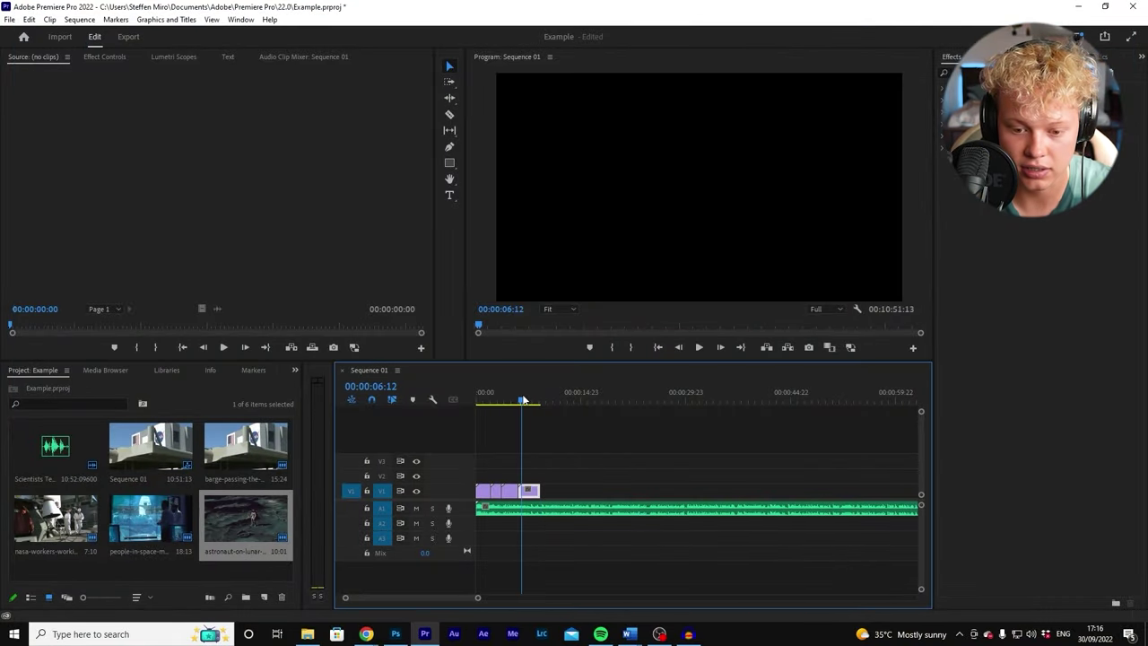
pyautogui.click(450, 194)
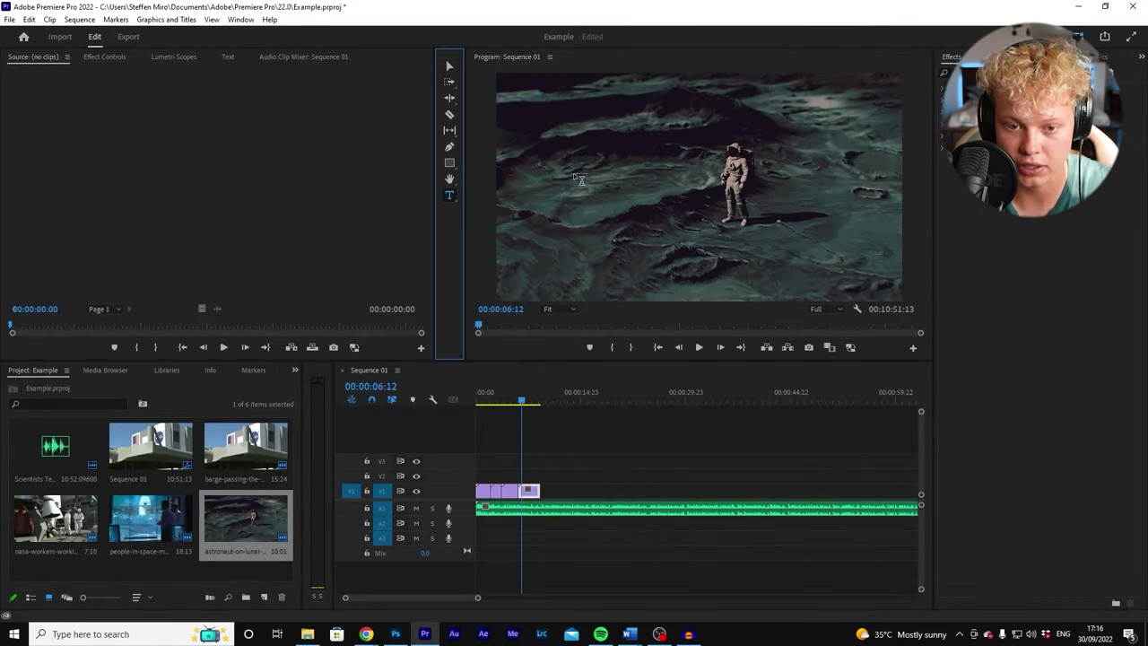
pyautogui.click(572, 179)
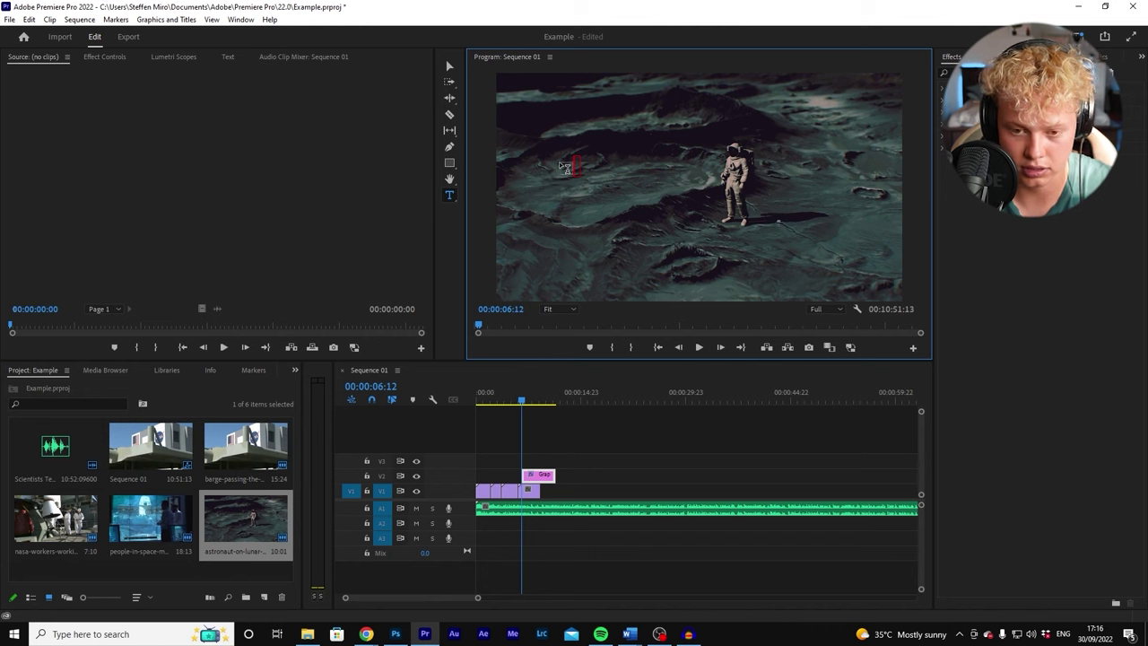
pyautogui.write('Tech Space')
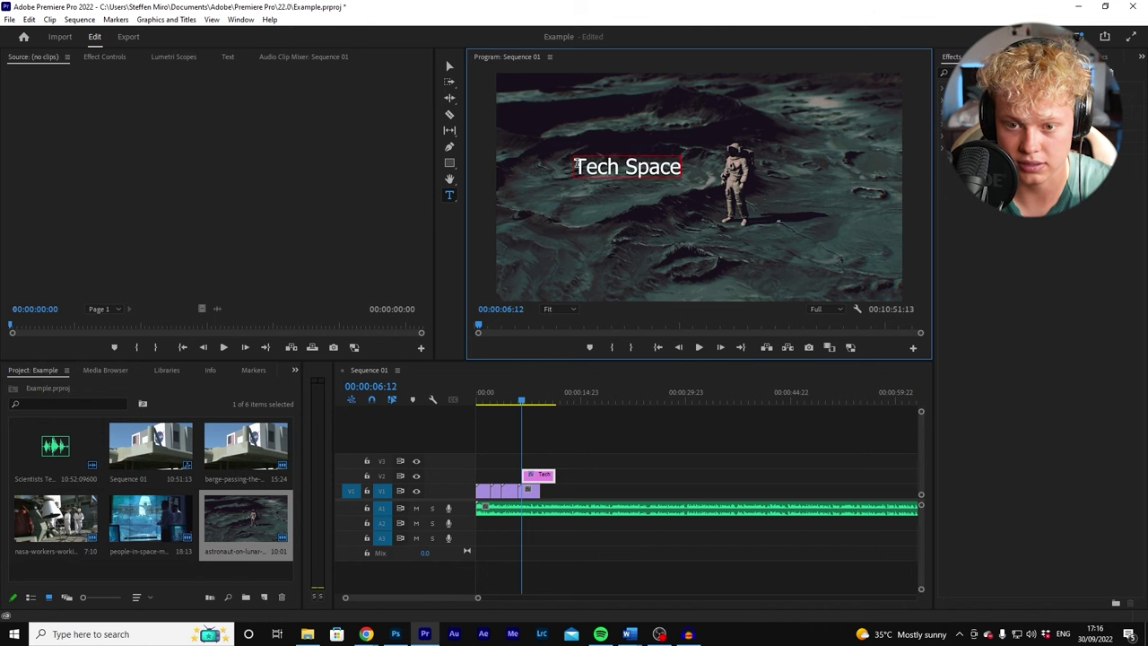
pyautogui.write('Credits')
pyautogui.press('BackSpace')
pyautogui.write(':')
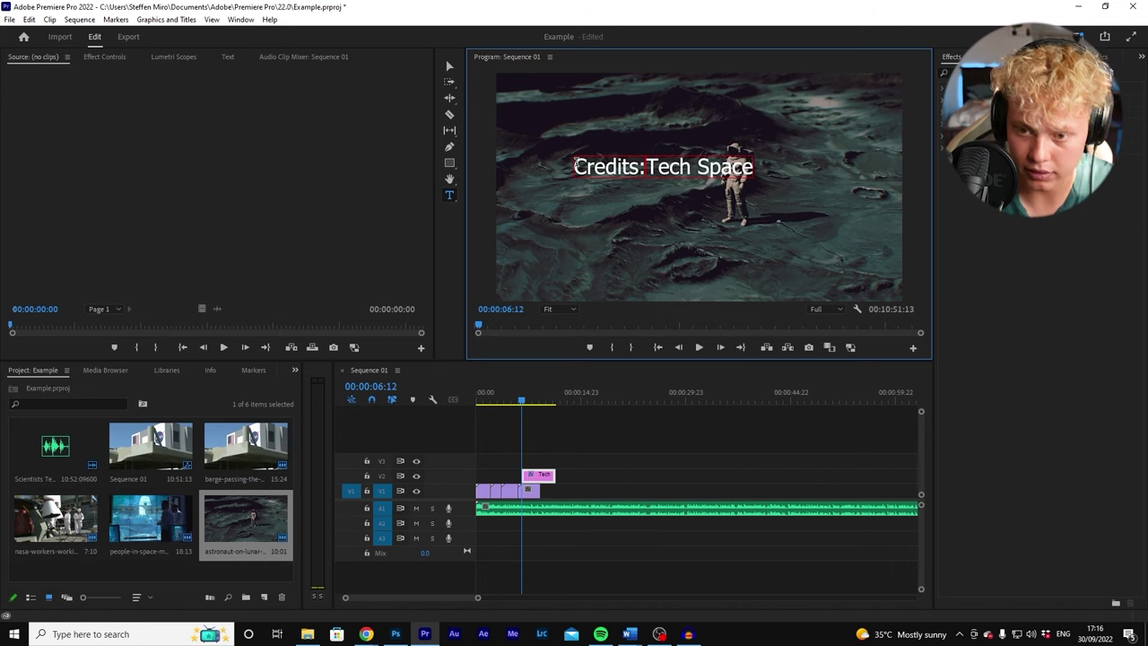
# - Set the credits text size to 52 and move it to the frame's upper-left corner at 12.7, 64.2
pyautogui.moveTo(578, 182); pyautogui.dragTo(761, 170)
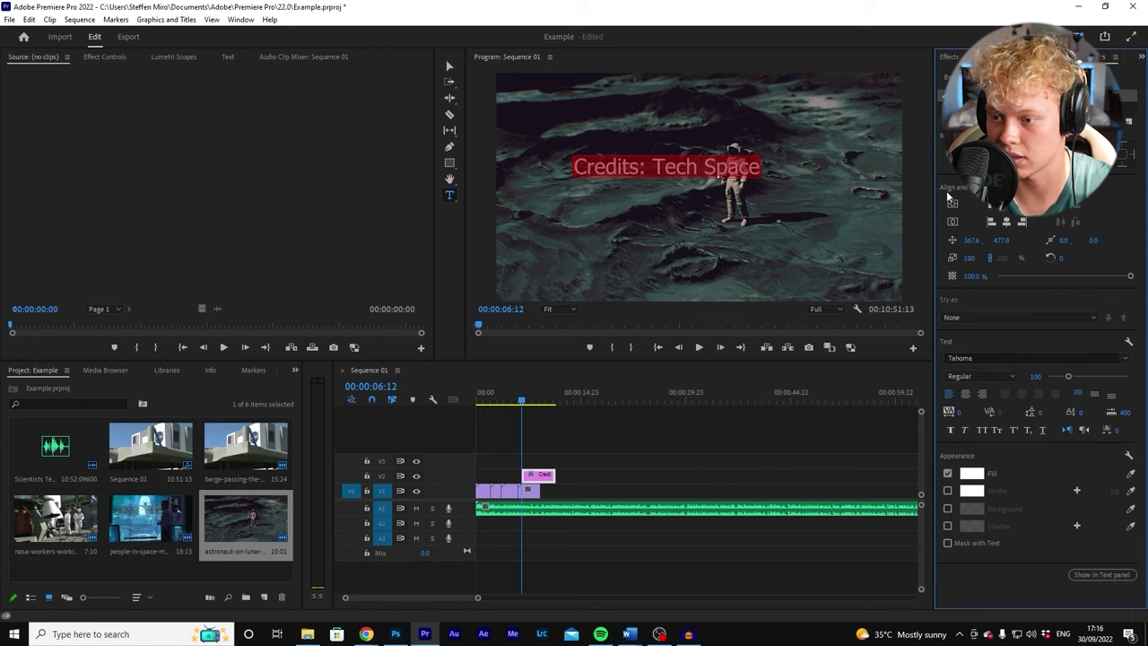
pyautogui.moveTo(1069, 375); pyautogui.dragTo(1059, 382)
pyautogui.click(952, 222)
pyautogui.click(952, 204)
pyautogui.moveTo(998, 246); pyautogui.dragTo(896, 248)
pyautogui.moveTo(973, 240)
pyautogui.mouseDown()
pyautogui.moveTo(941, 241)
pyautogui.moveTo(972, 242)
pyautogui.mouseUp()
# - Change the credits text's font to The Bold Font
pyautogui.click(1013, 359)
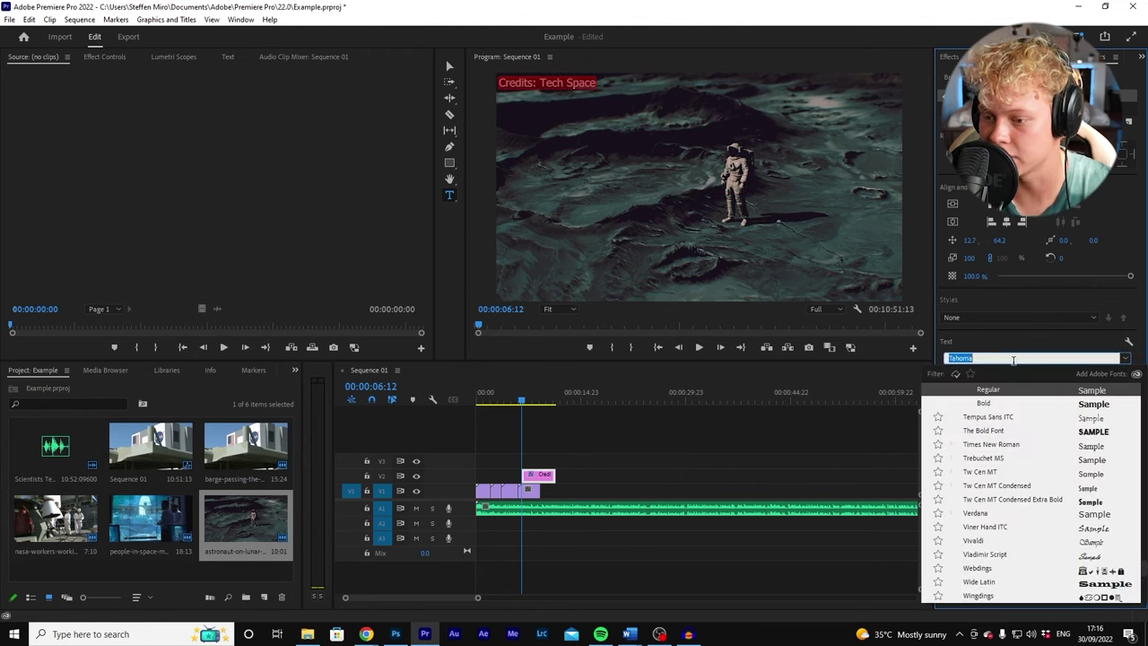
pyautogui.click(1074, 430)
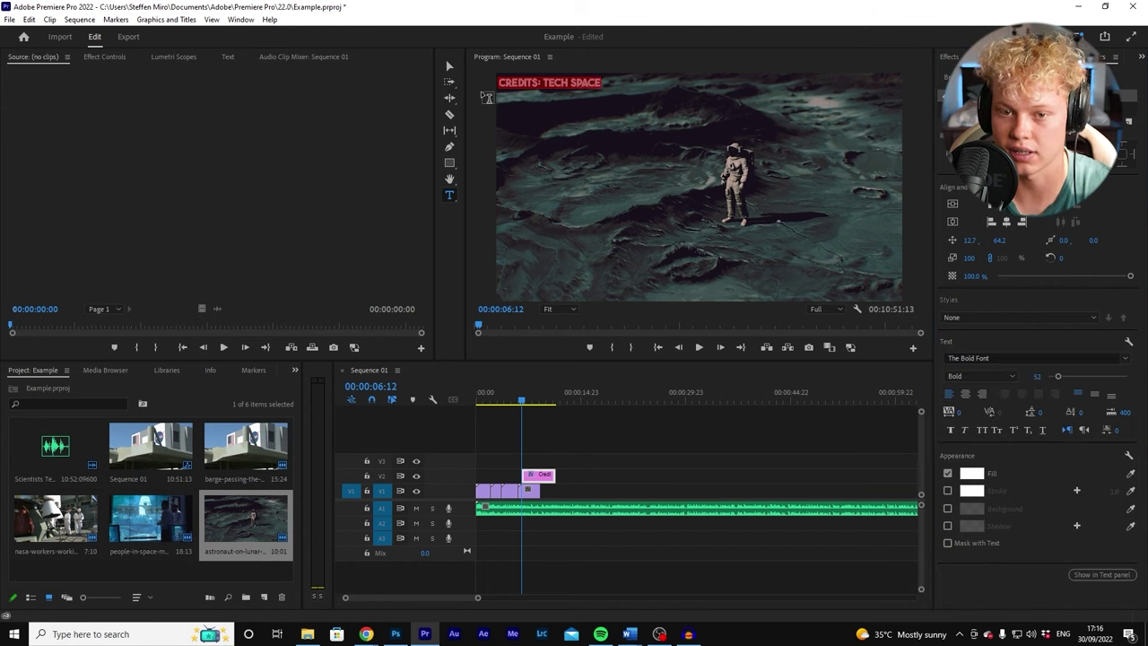
pyautogui.click(527, 95)
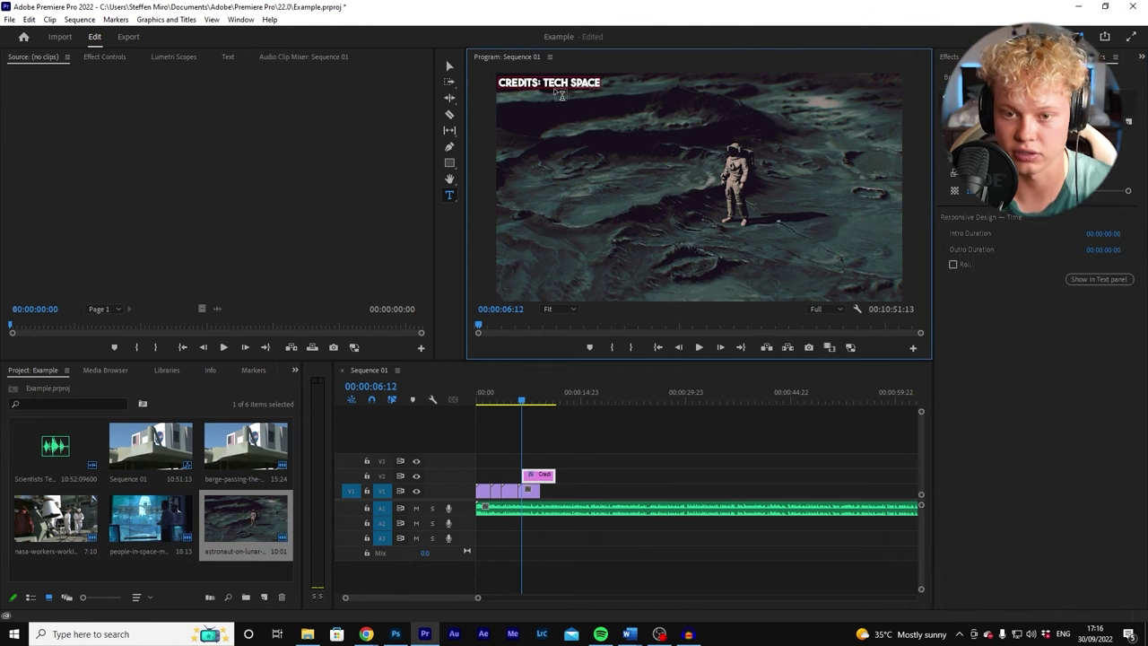
pyautogui.click(579, 80)
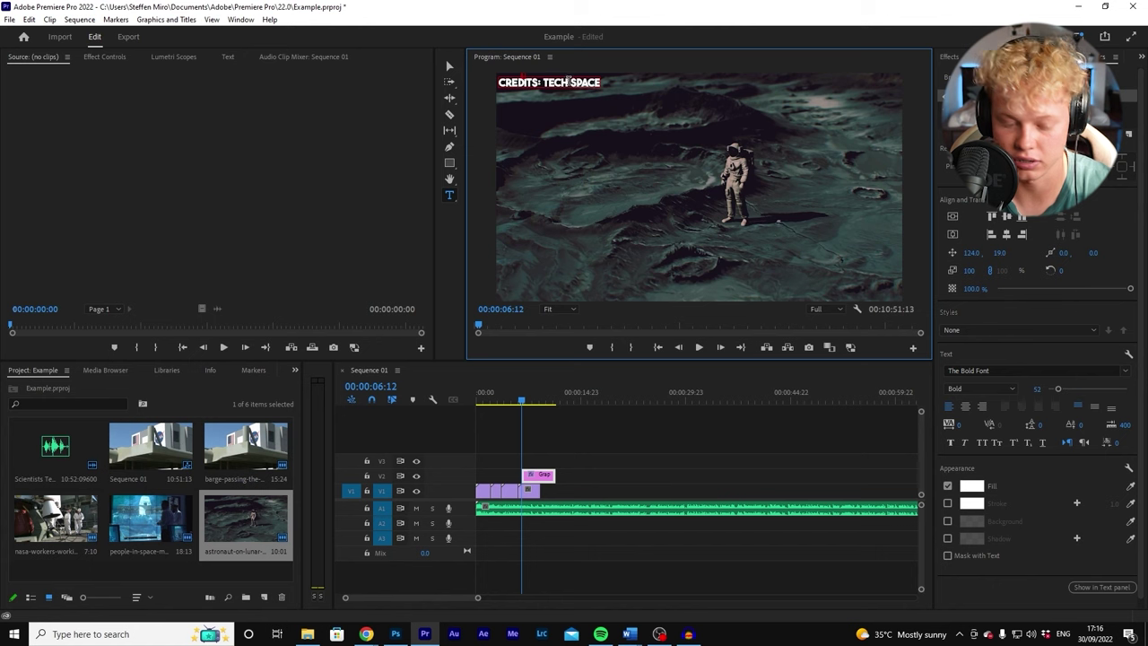
# - Fit the credits graphic on V2 to the start and end of the astronaut clip and play that section back
pyautogui.moveTo(545, 479); pyautogui.dragTo(540, 478)
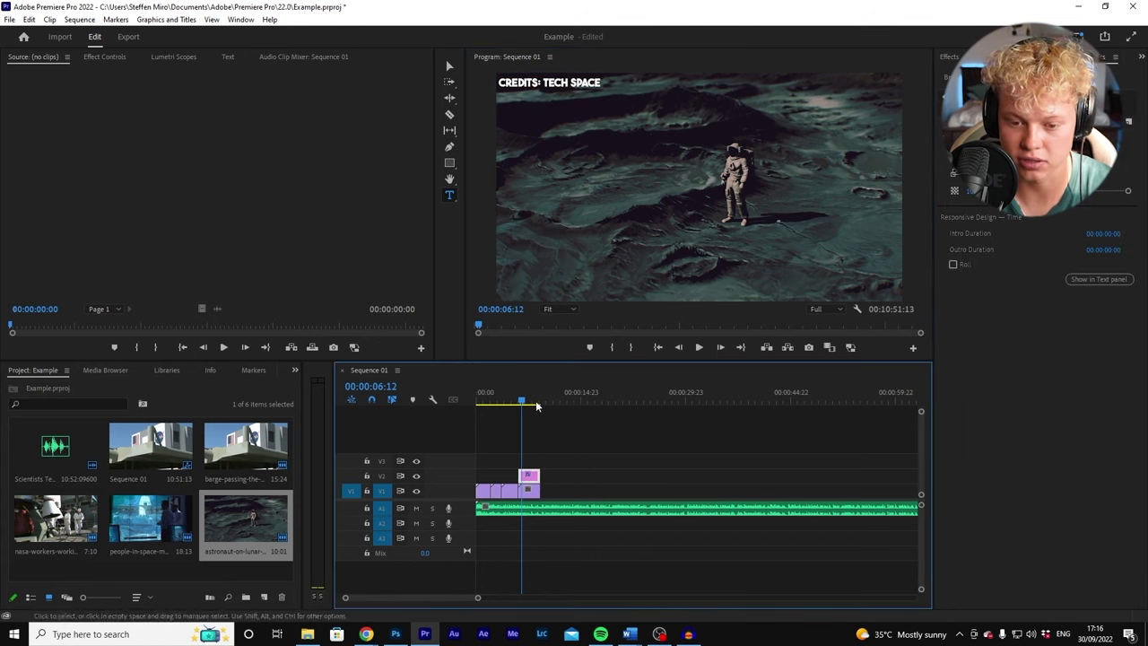
pyautogui.click(517, 399)
pyautogui.press('space')
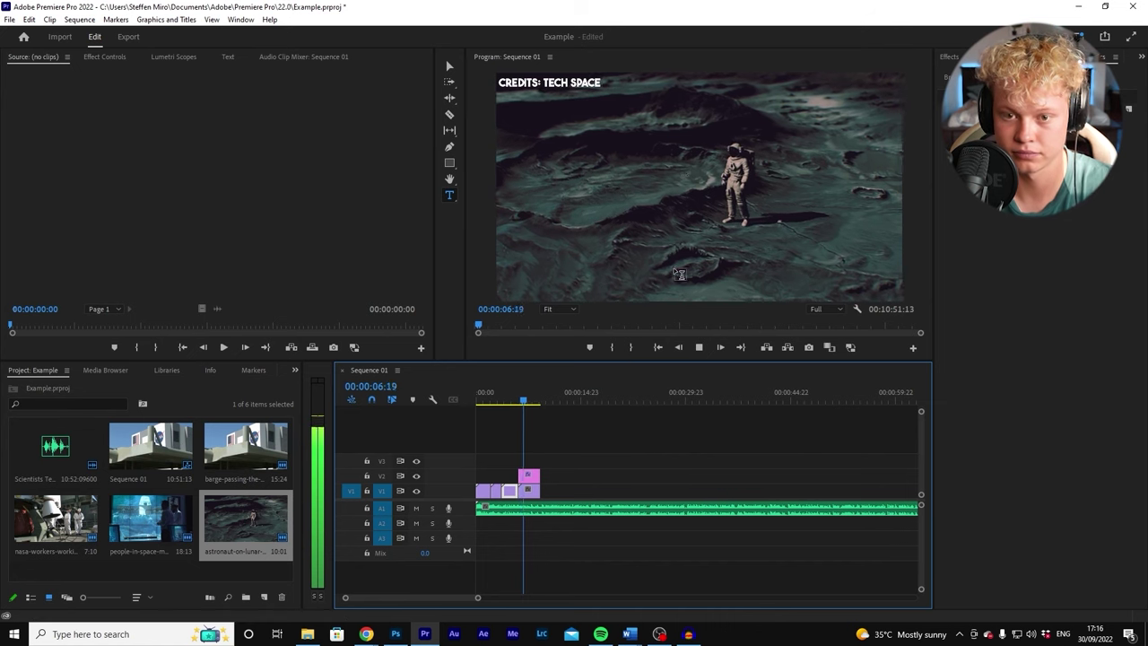
# - Scale the astronaut clip on V1 up to 139
pyautogui.click(528, 399)
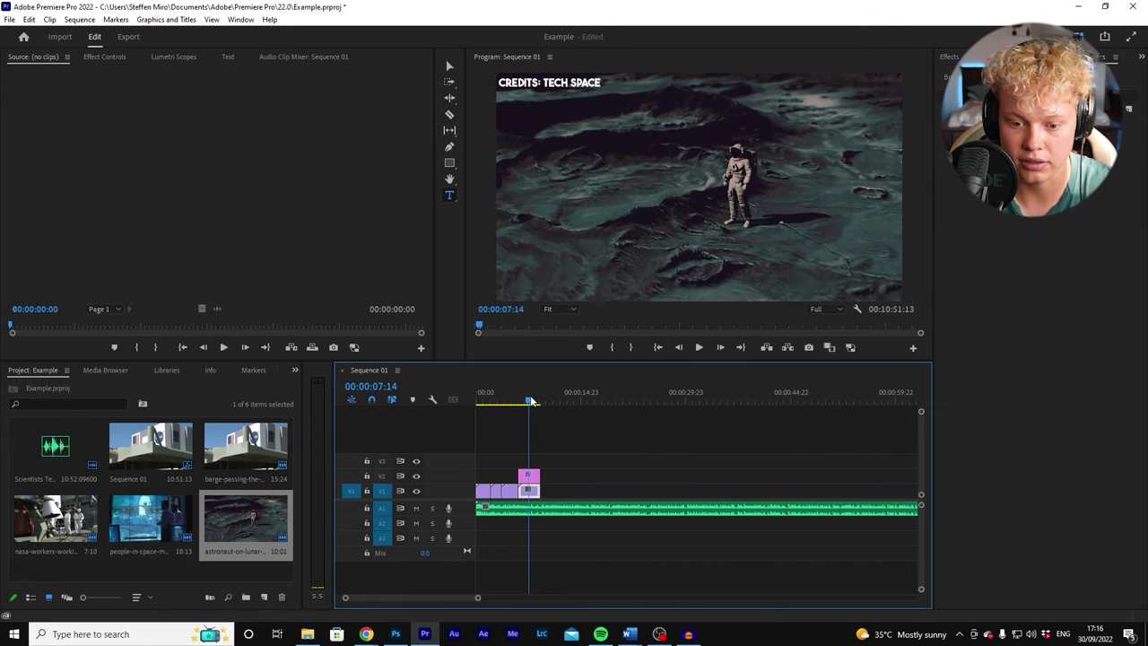
pyautogui.click(957, 58)
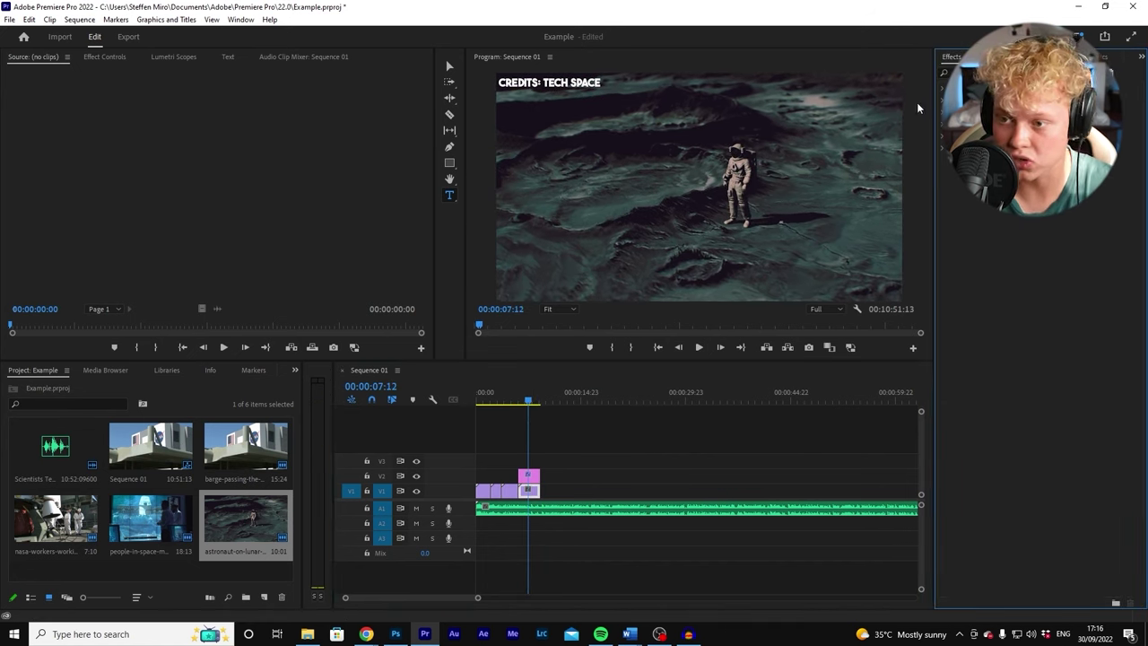
pyautogui.click(105, 57)
pyautogui.moveTo(128, 130); pyautogui.dragTo(163, 130)
# - Search the effects library for flip
pyautogui.click(1058, 98)
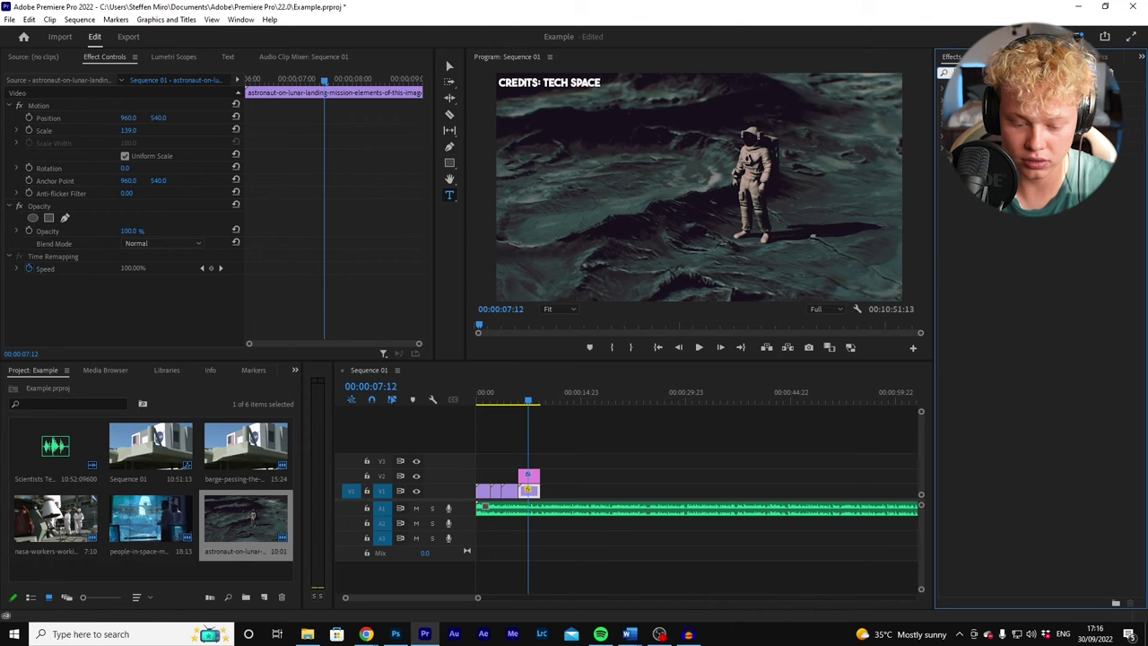
pyautogui.scroll(-2, 986, 448)
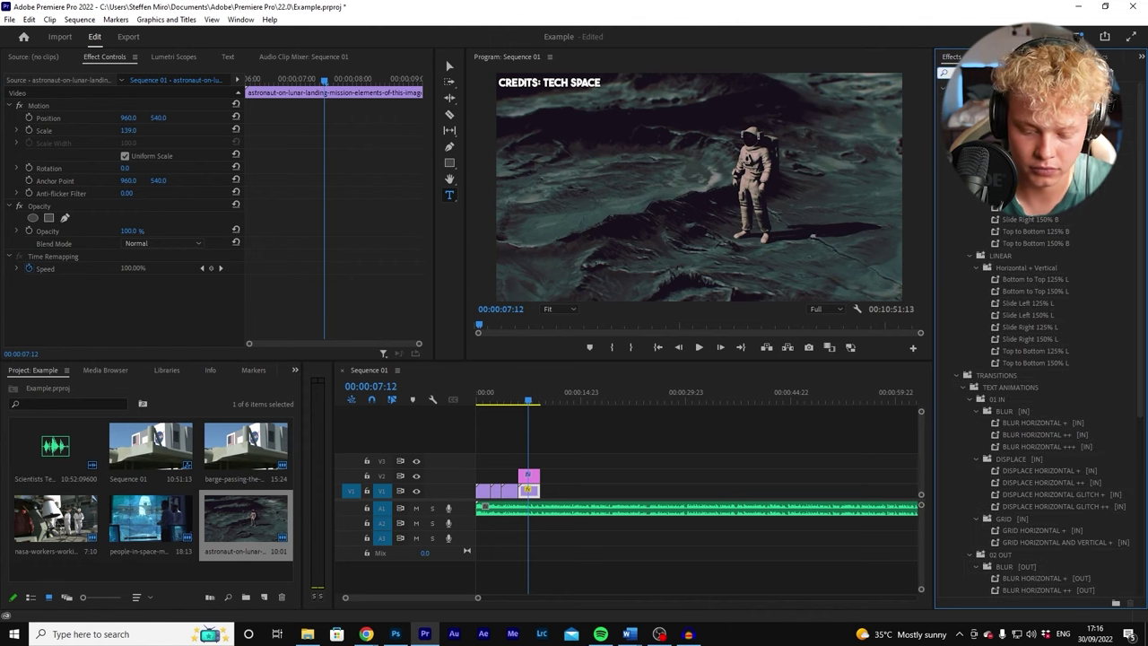
pyautogui.scroll(-10, 986, 448)
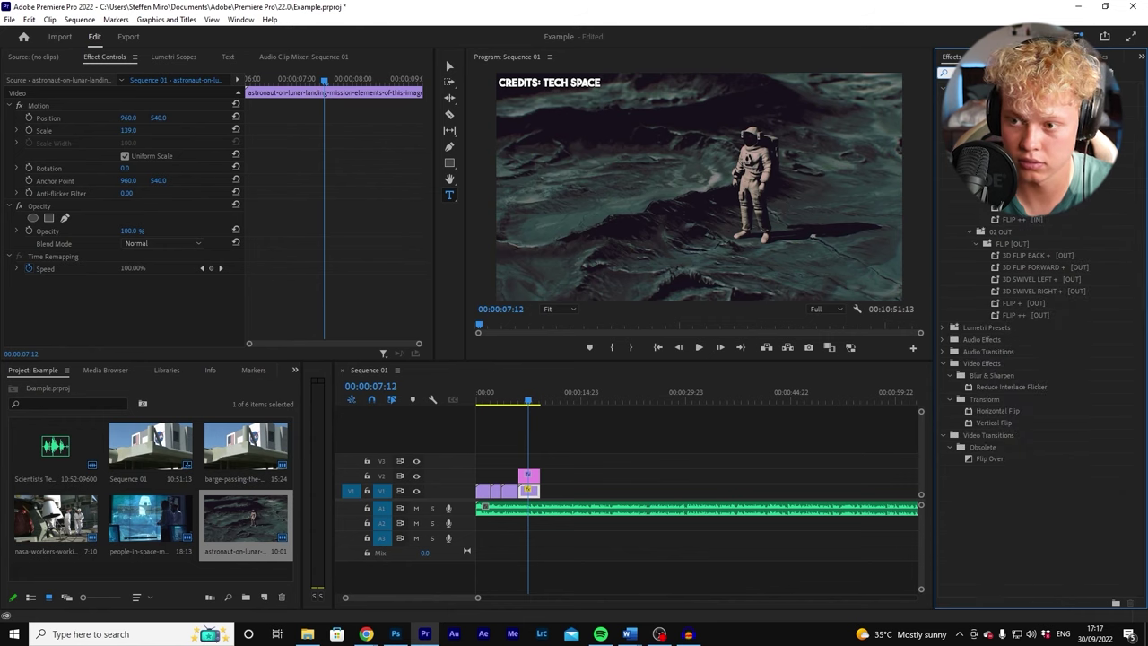
pyautogui.write('p')
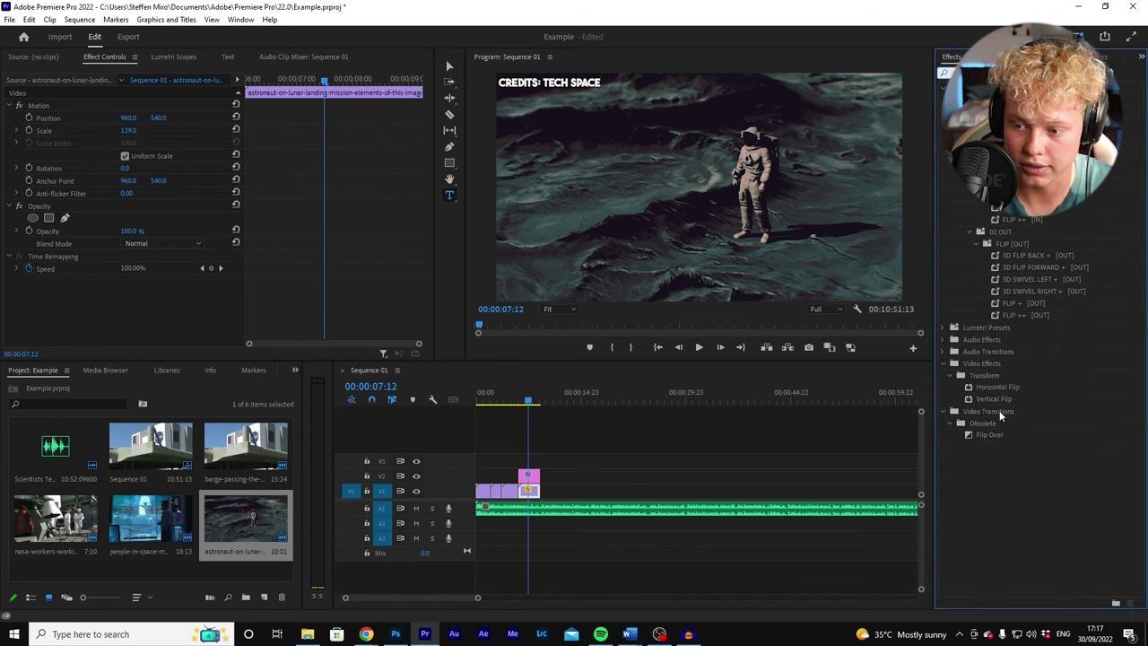
# - Try the Vertical Flip effect on the astronaut clip on V1 and undo it
pyautogui.moveTo(1002, 398); pyautogui.dragTo(535, 495)
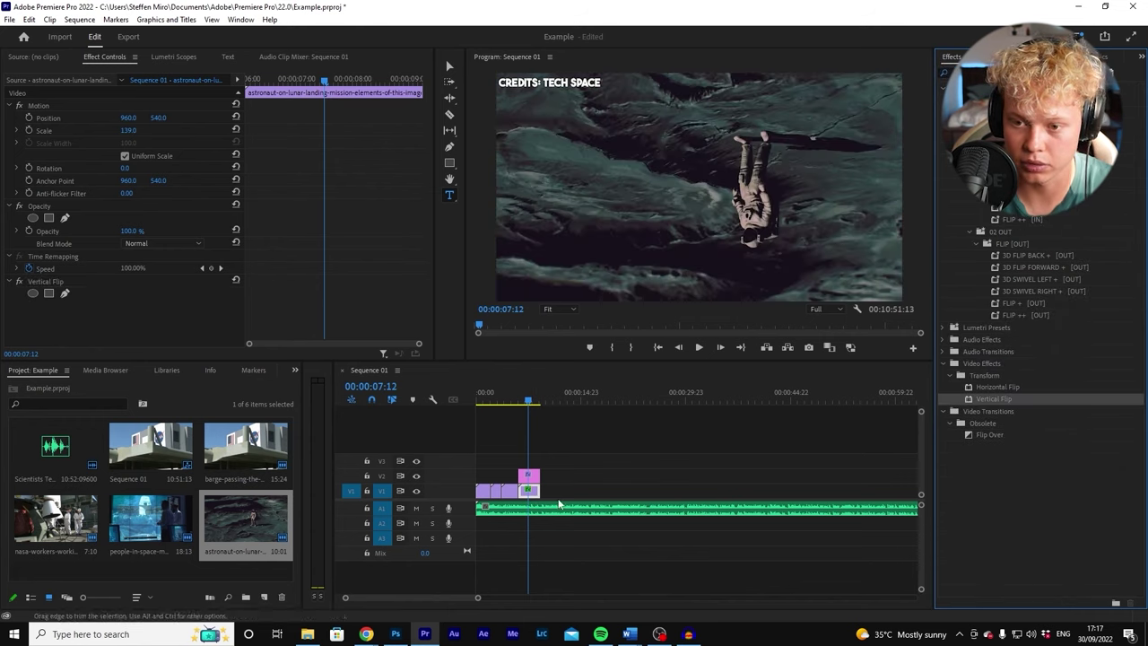
pyautogui.hotkey('ctrl', 'z')
# - Apply the Horizontal Flip effect to the astronaut clip on V1 and play it back
pyautogui.moveTo(994, 387); pyautogui.dragTo(928, 391)
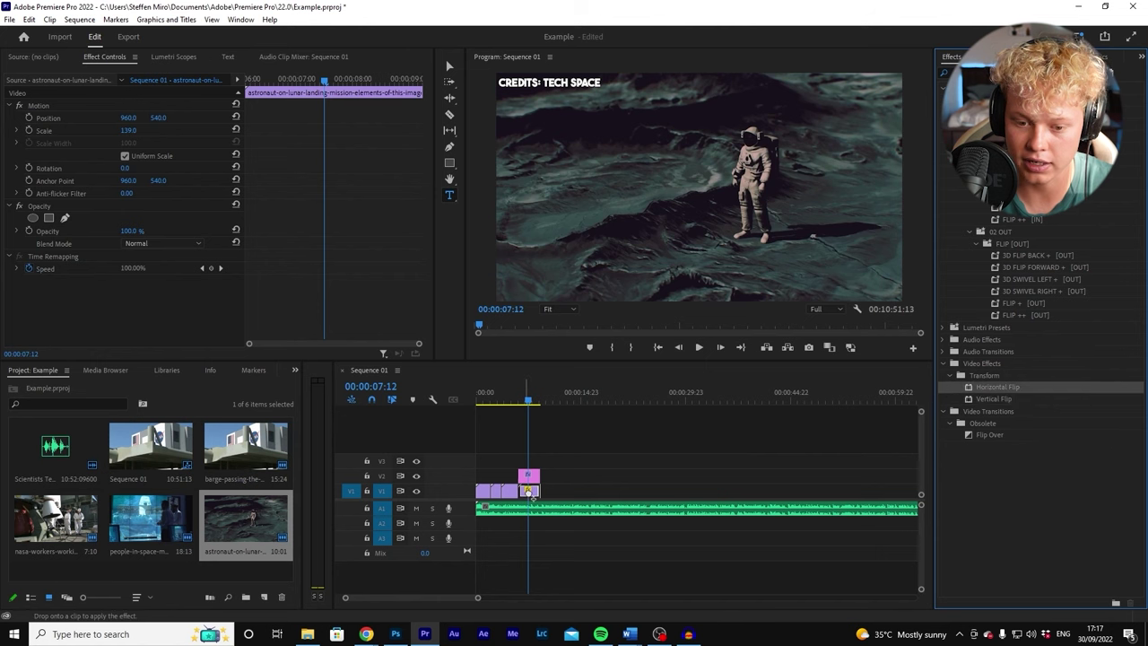
pyautogui.moveTo(502, 504); pyautogui.dragTo(529, 492)
pyautogui.press('space')
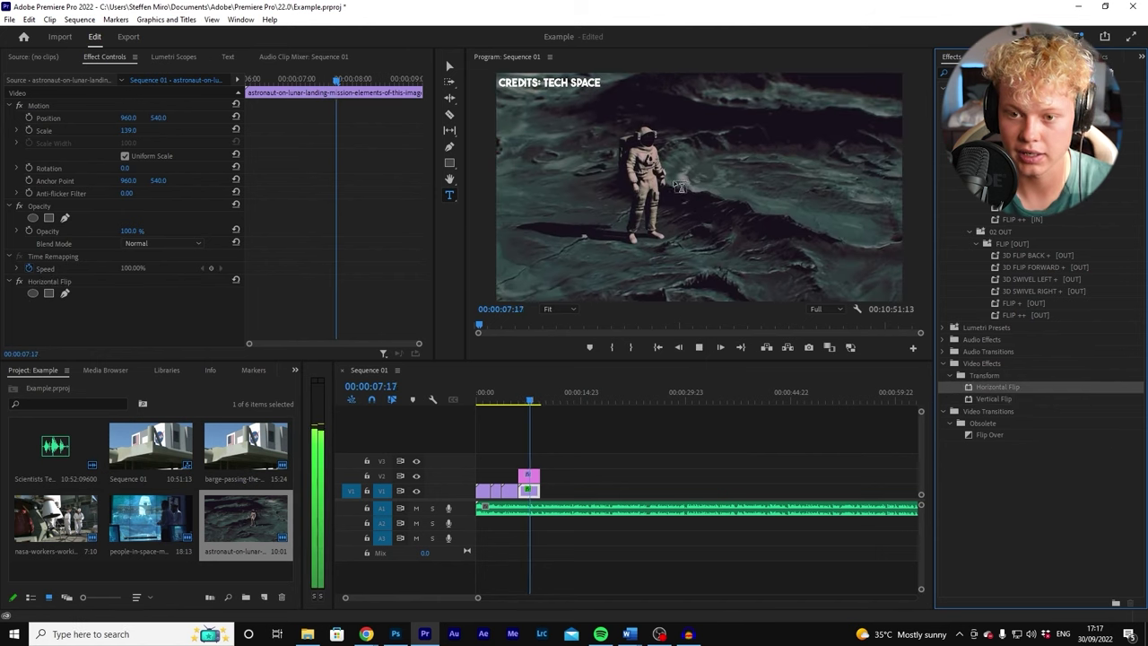
pyautogui.press('space')
# - Add the title "UNDER THE EARTH" in the lower part of the frame, starting at 00:00:07:04
pyautogui.click(516, 382)
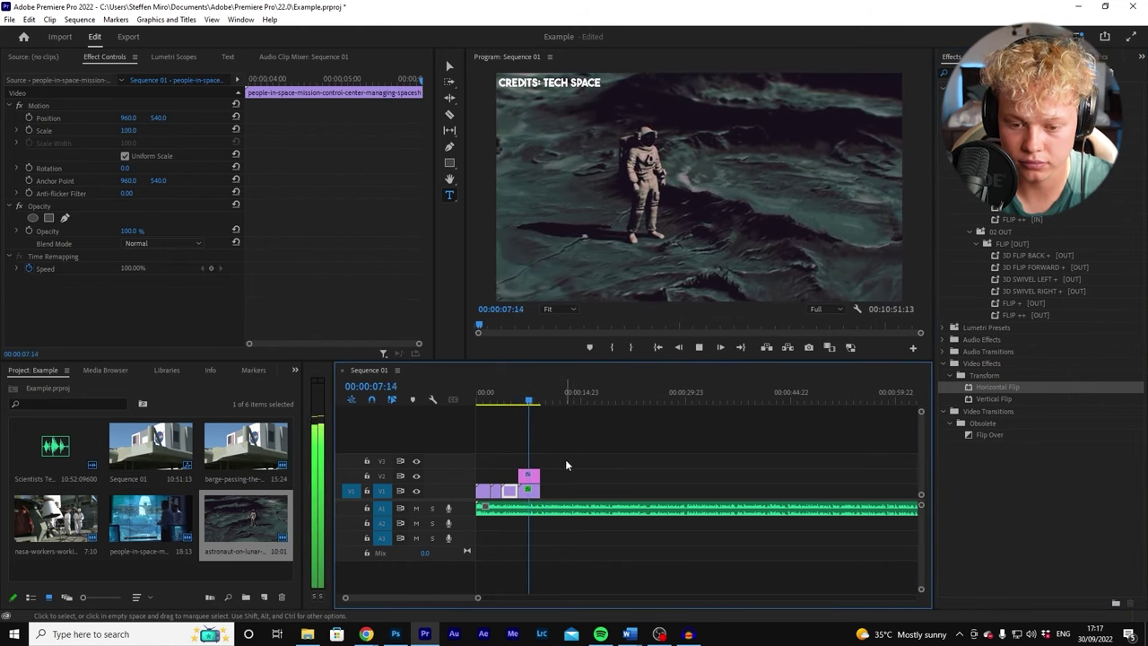
pyautogui.click(529, 490)
pyautogui.click(525, 401)
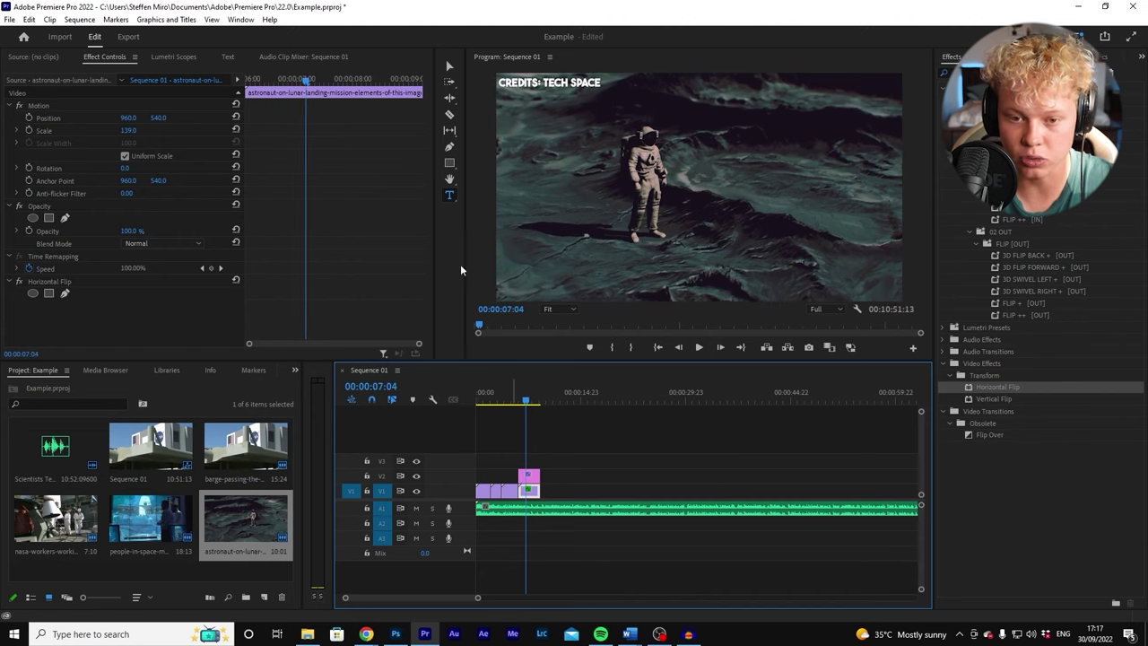
pyautogui.click(600, 279)
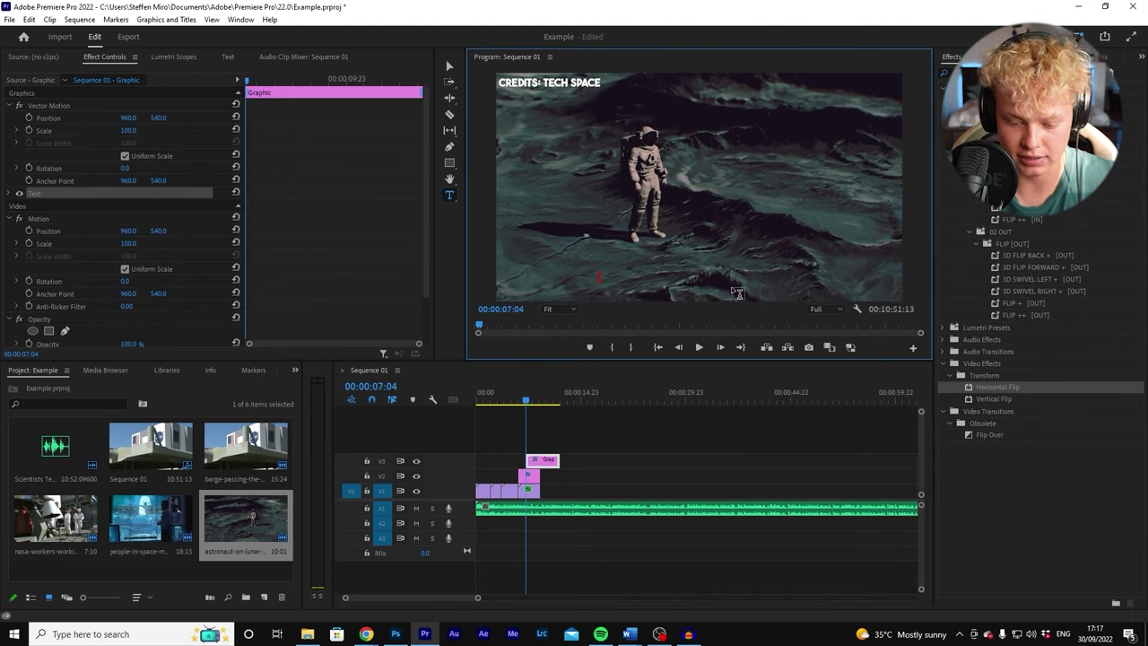
pyautogui.write('UNDER')
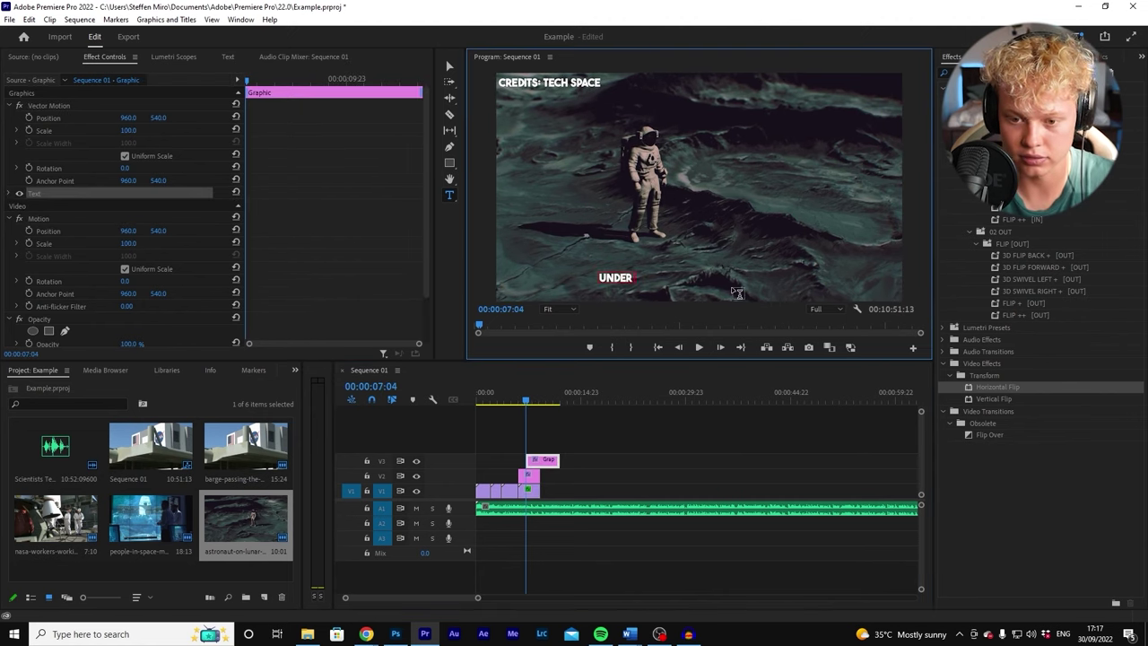
pyautogui.write(' THE EARTH')
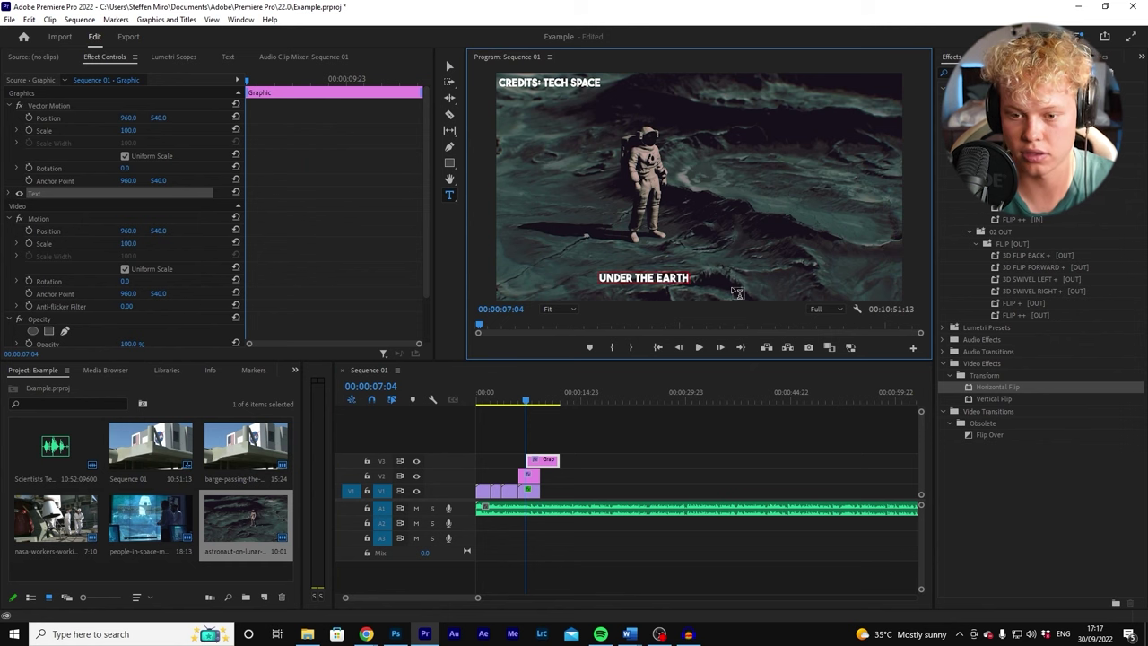
# - Enlarge the title to a vector motion scale of 110 and text size 109, and centre it horizontally in the frame
pyautogui.moveTo(128, 130)
pyautogui.mouseDown()
pyautogui.moveTo(169, 130)
pyautogui.moveTo(135, 130)
pyautogui.mouseUp()
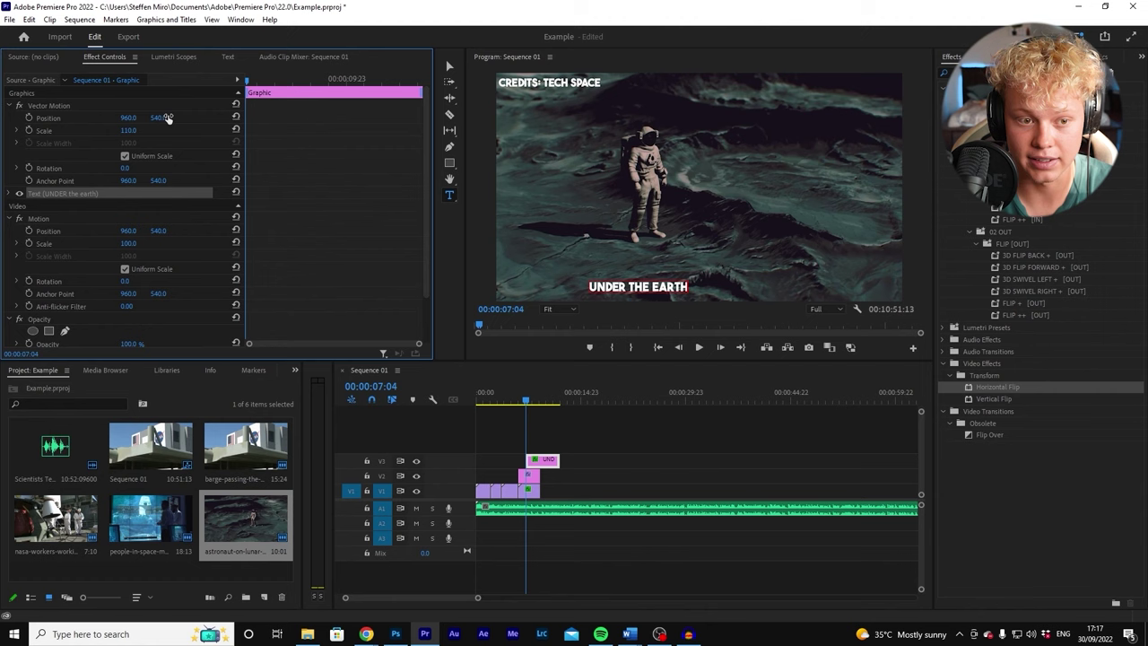
pyautogui.click(991, 56)
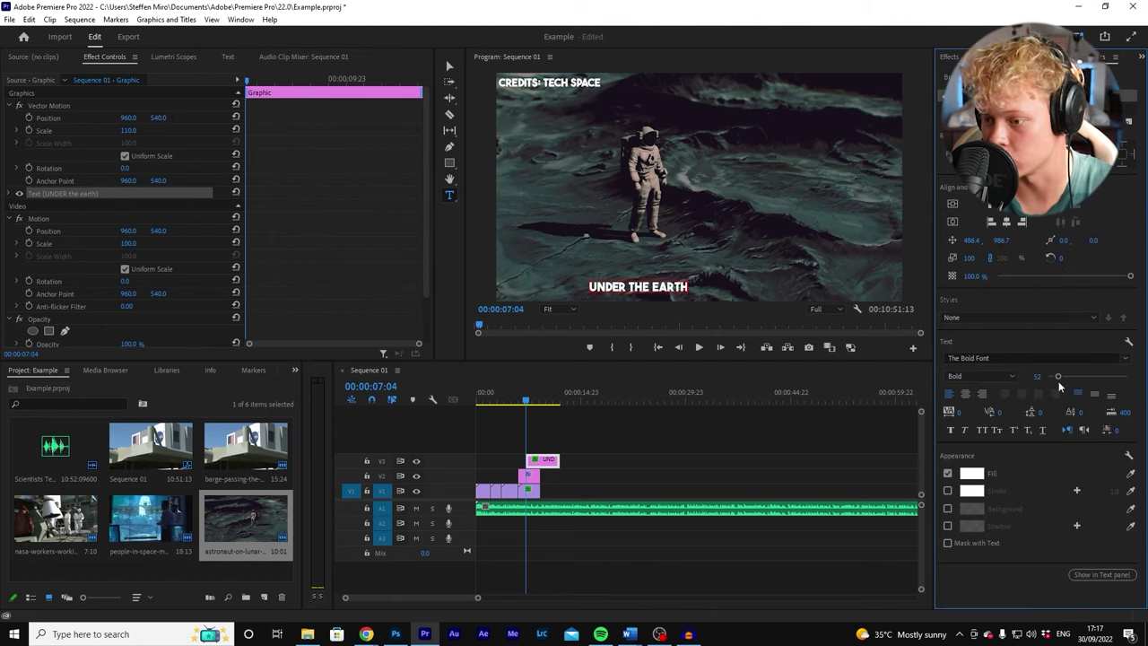
pyautogui.moveTo(1059, 376); pyautogui.dragTo(1058, 377)
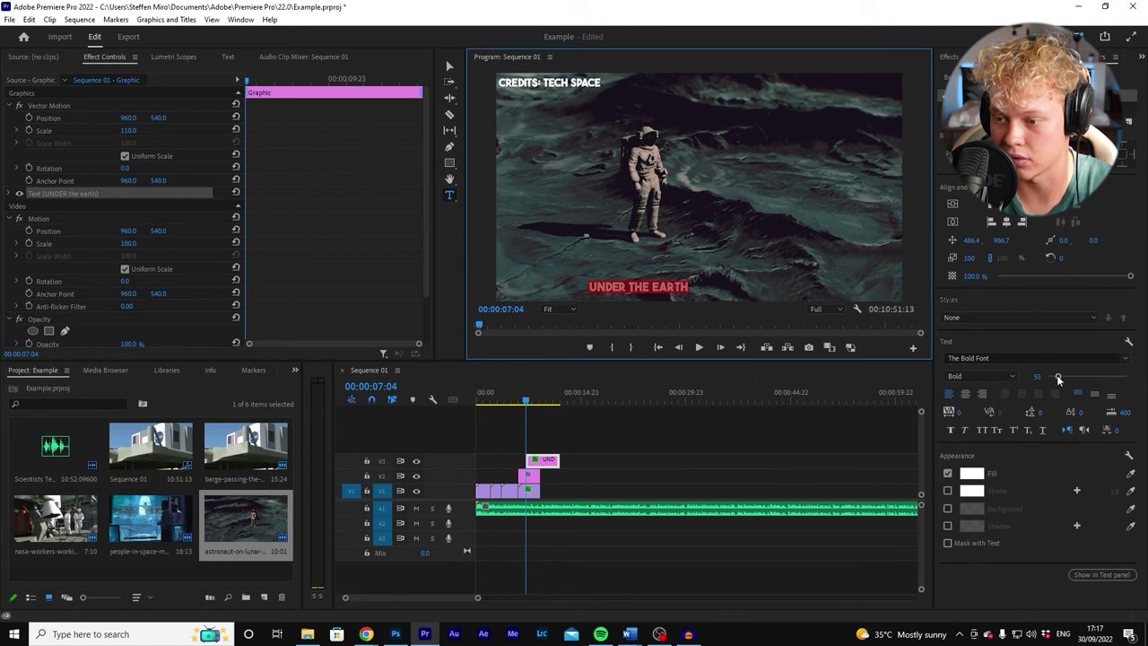
pyautogui.moveTo(1057, 378); pyautogui.dragTo(1070, 376)
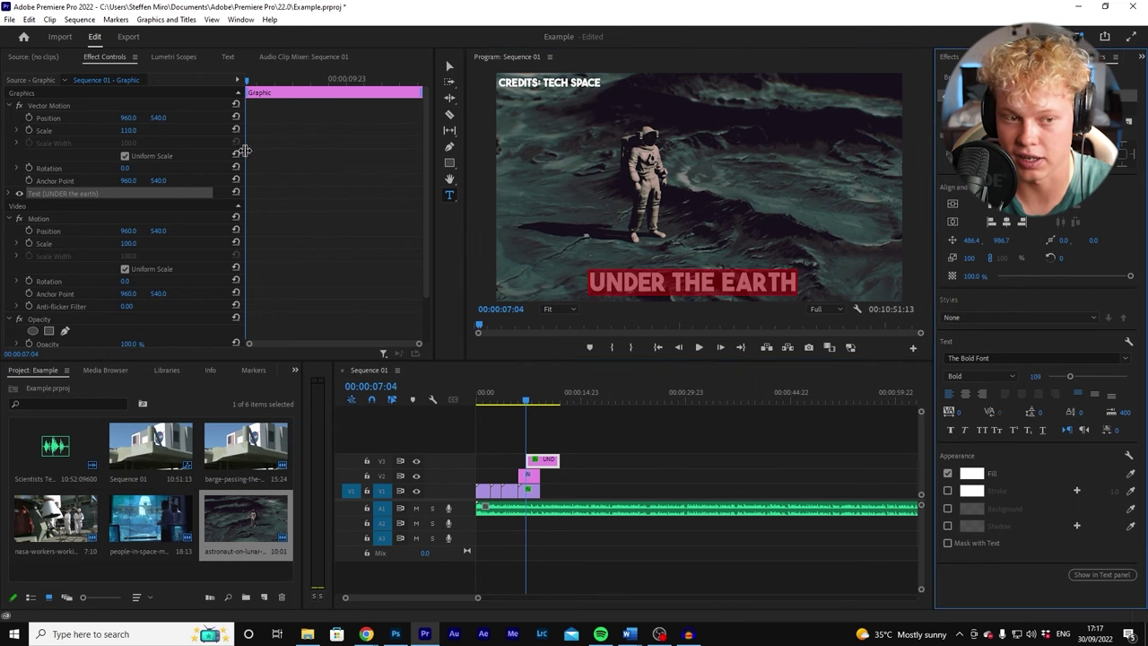
pyautogui.click(952, 223)
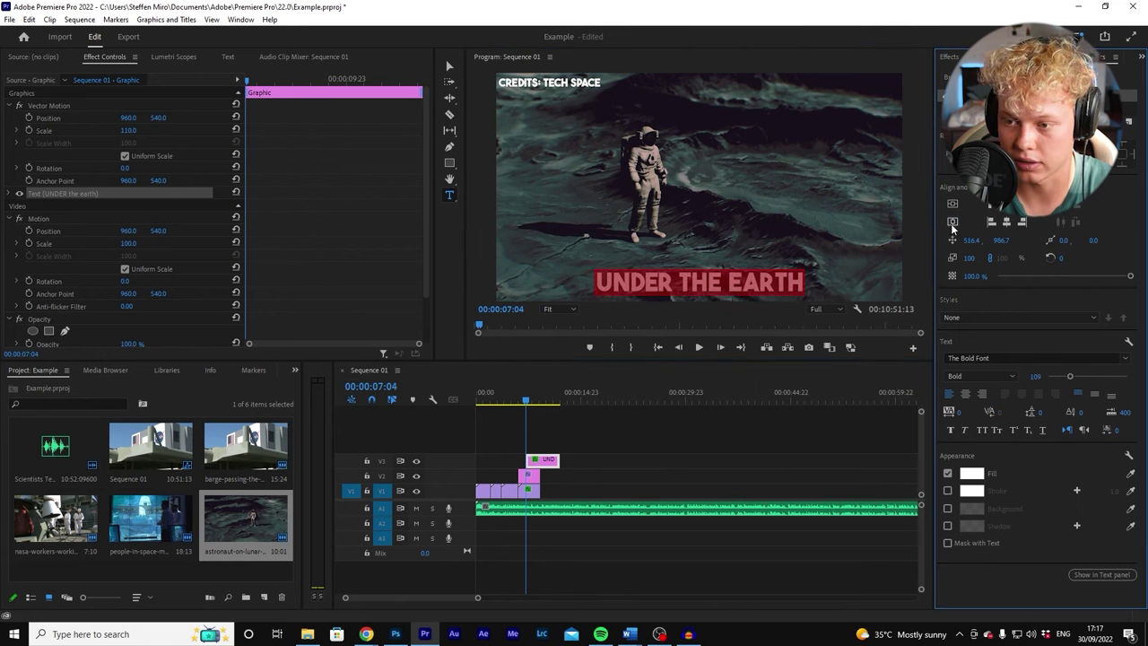
# - Play the voice-over around the title and trim the title graphic's end on V3 to make it about one second long
pyautogui.click(557, 409)
pyautogui.press('space')
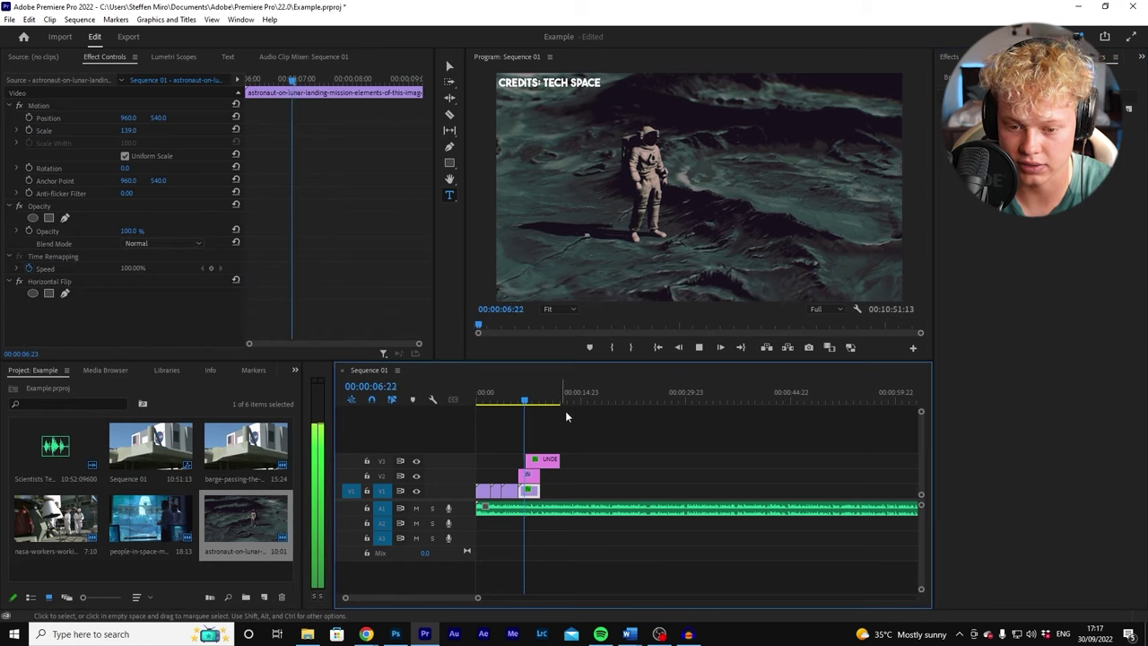
pyautogui.press('space')
pyautogui.moveTo(556, 455); pyautogui.dragTo(536, 460)
pyautogui.click(532, 405)
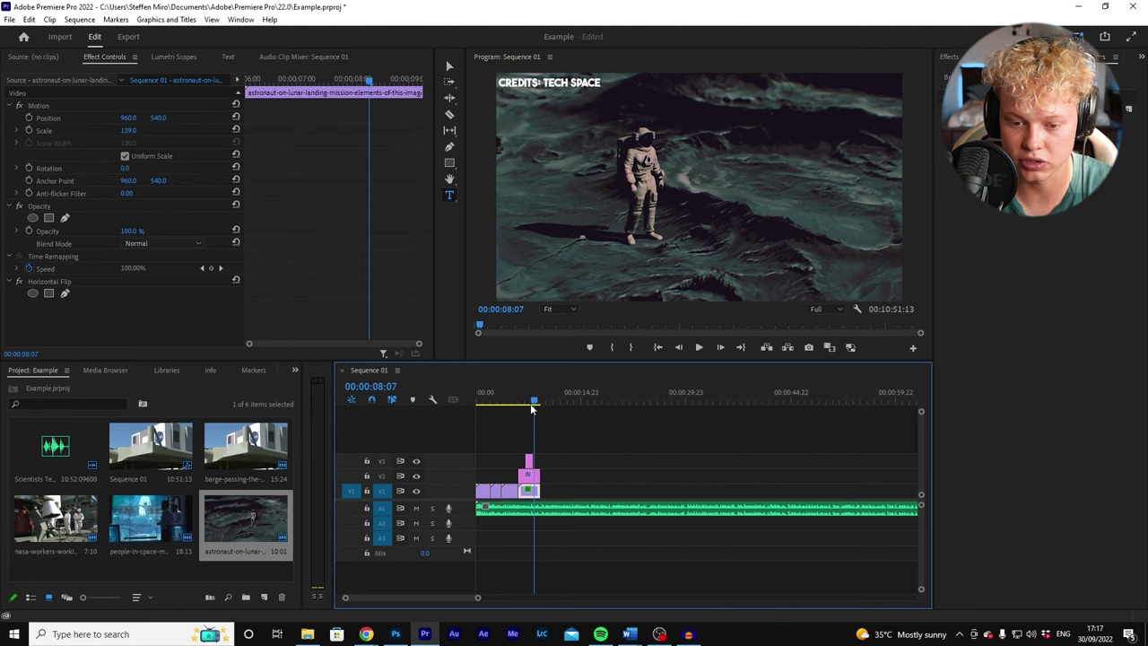
# - Go to the start of the title graphic at 00:00:07:04 and move its text anchor point to the middle of the words
pyautogui.moveTo(532, 405); pyautogui.dragTo(527, 404)
pyautogui.click(528, 461)
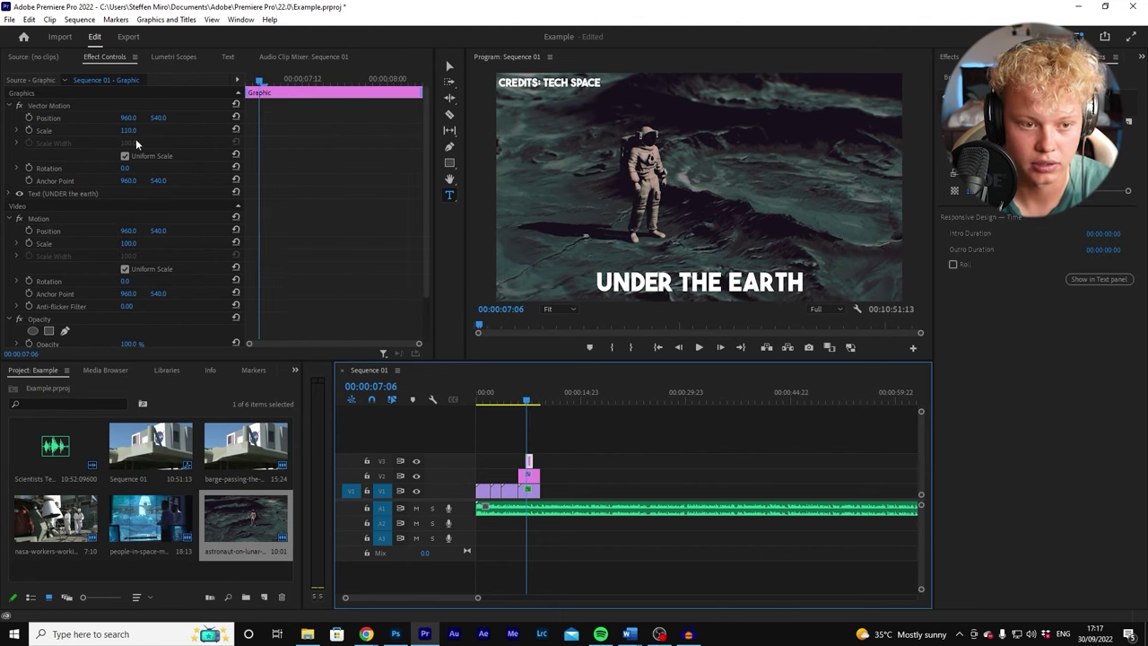
pyautogui.moveTo(254, 79); pyautogui.dragTo(228, 76)
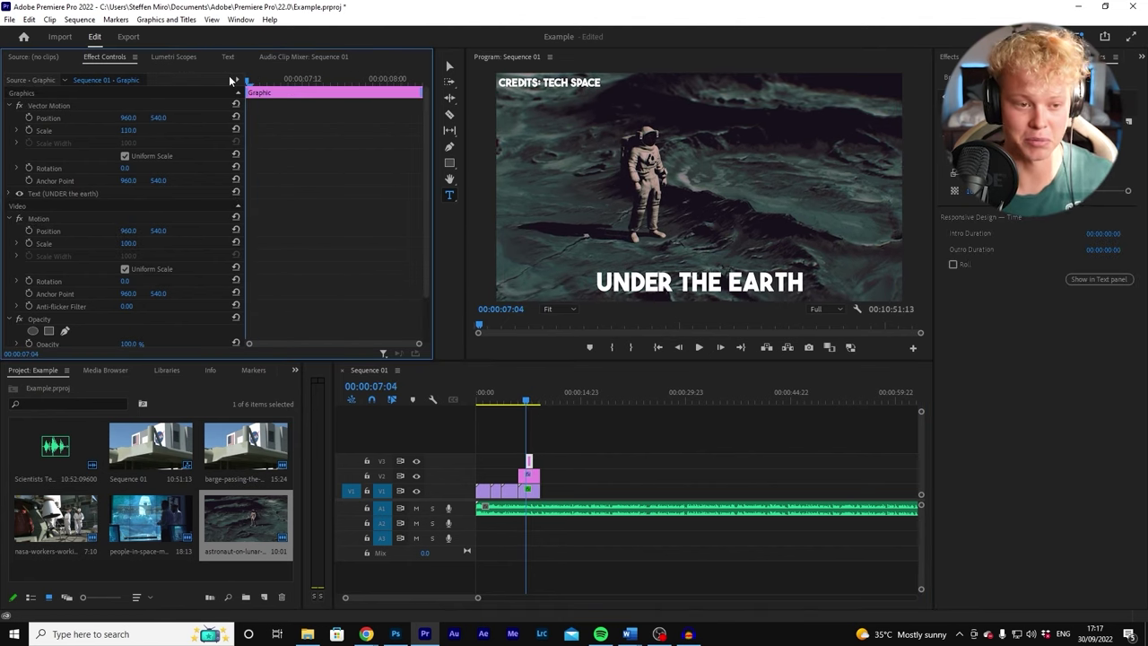
pyautogui.click(18, 194)
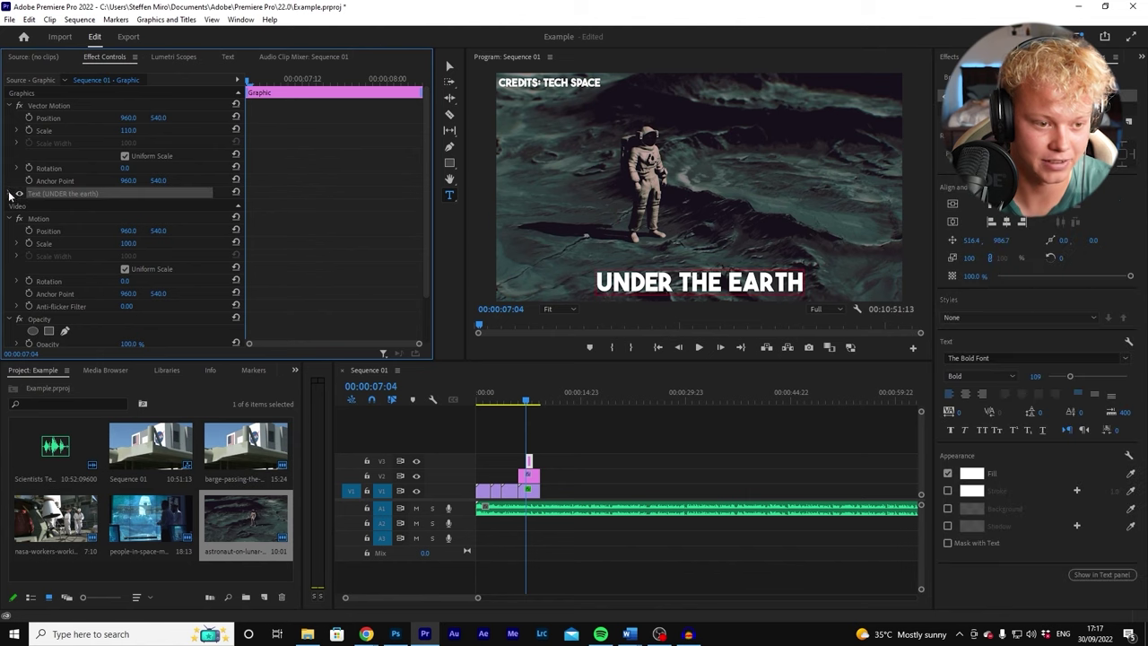
pyautogui.click(447, 66)
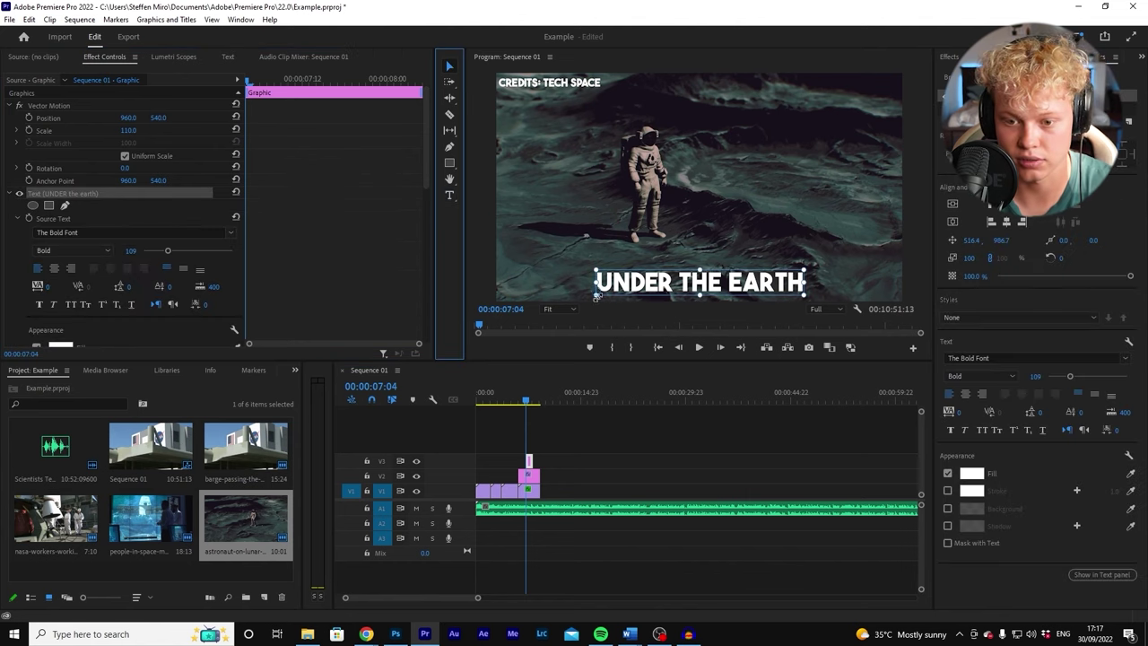
pyautogui.click(673, 284)
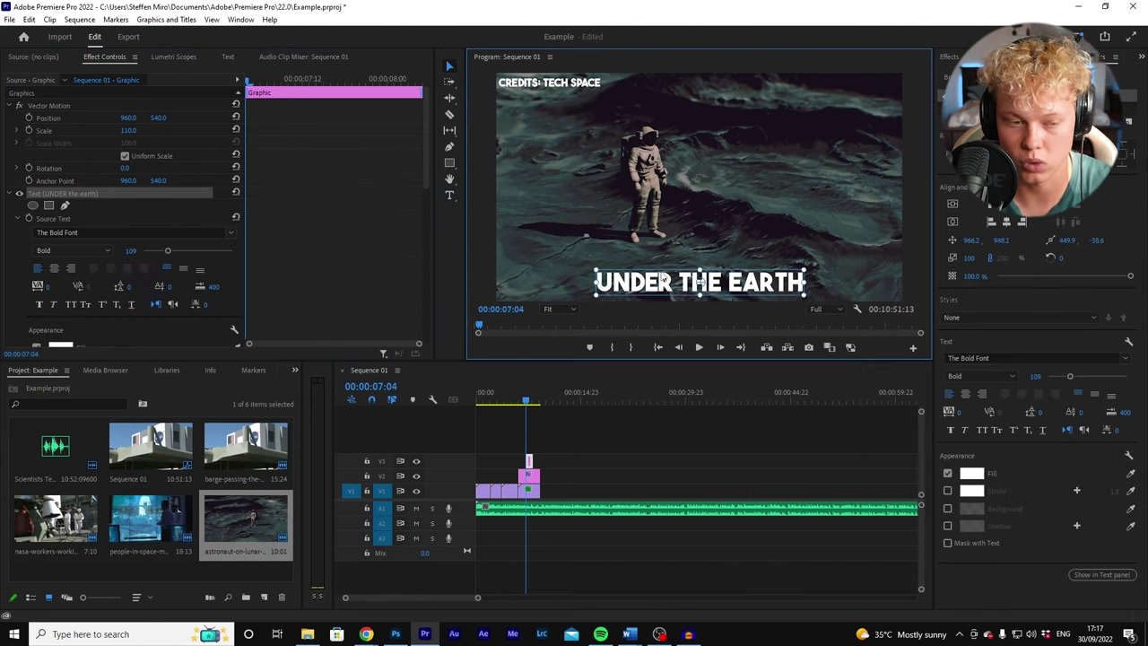
# - Enable scale keyframing on the title's text at 00:00:07:04 and set the scale to 120
pyautogui.scroll(-5, 300, 243)
pyautogui.scroll(-1, 344, 302)
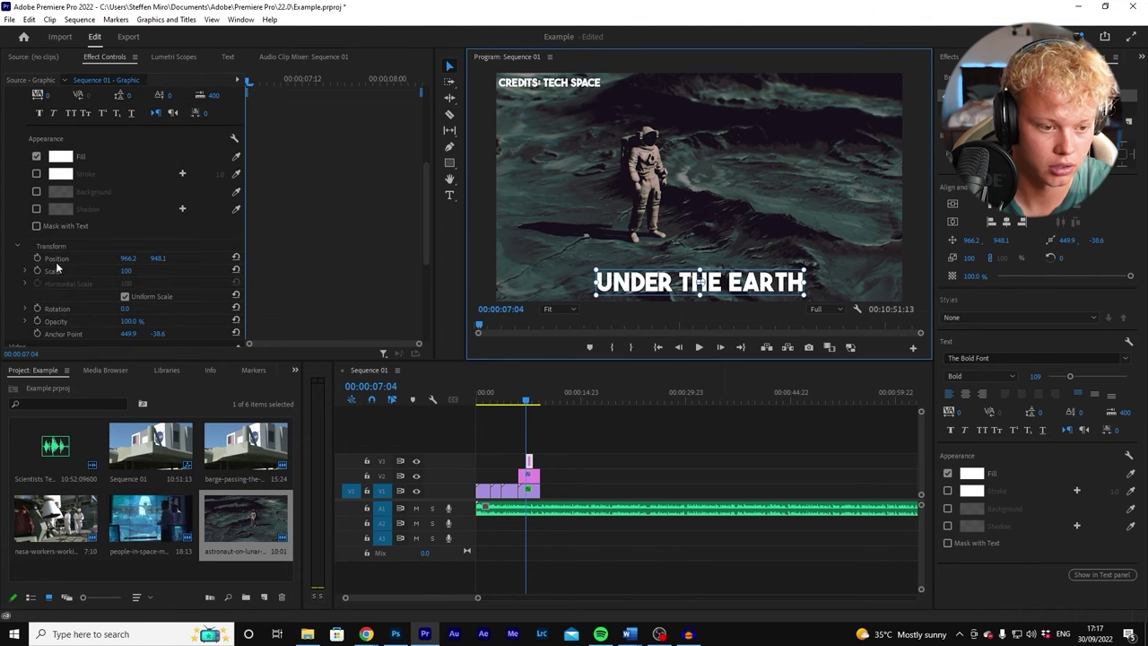
pyautogui.click(52, 270)
pyautogui.click(126, 269)
pyautogui.write('120')
pyautogui.press('Return')
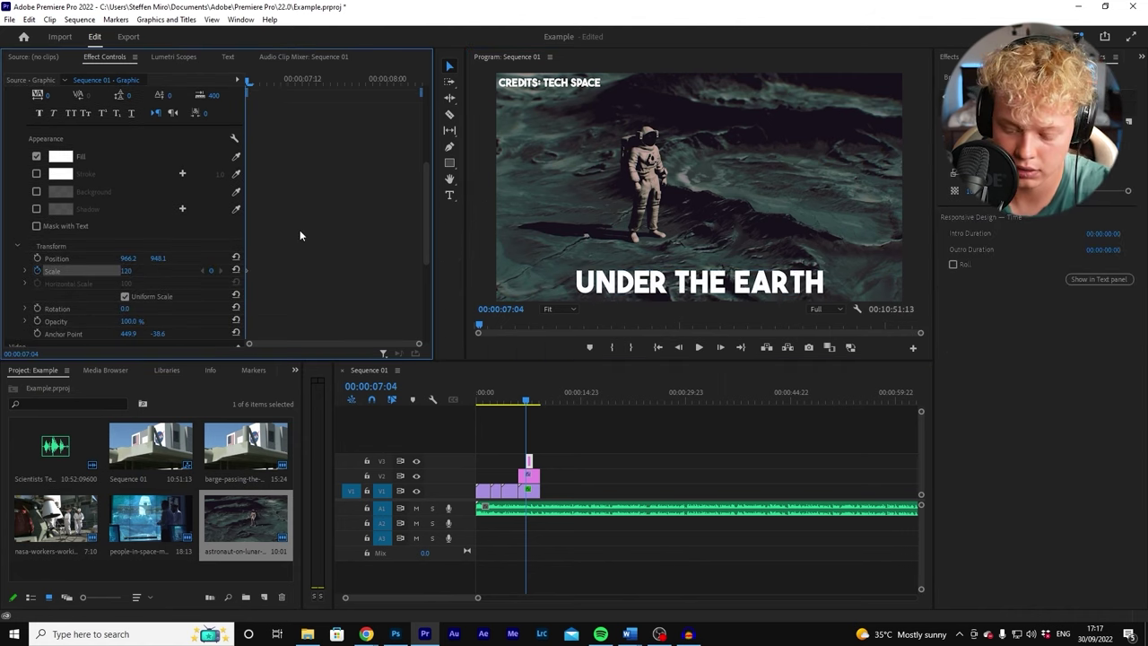
# - Reset the title's text scale to 100 with a keyframe three frames in and play the animation back
pyautogui.press('Right')
pyautogui.press('Right')
pyautogui.press('Right')
pyautogui.click(236, 270)
pyautogui.click(525, 415)
pyautogui.click(525, 393)
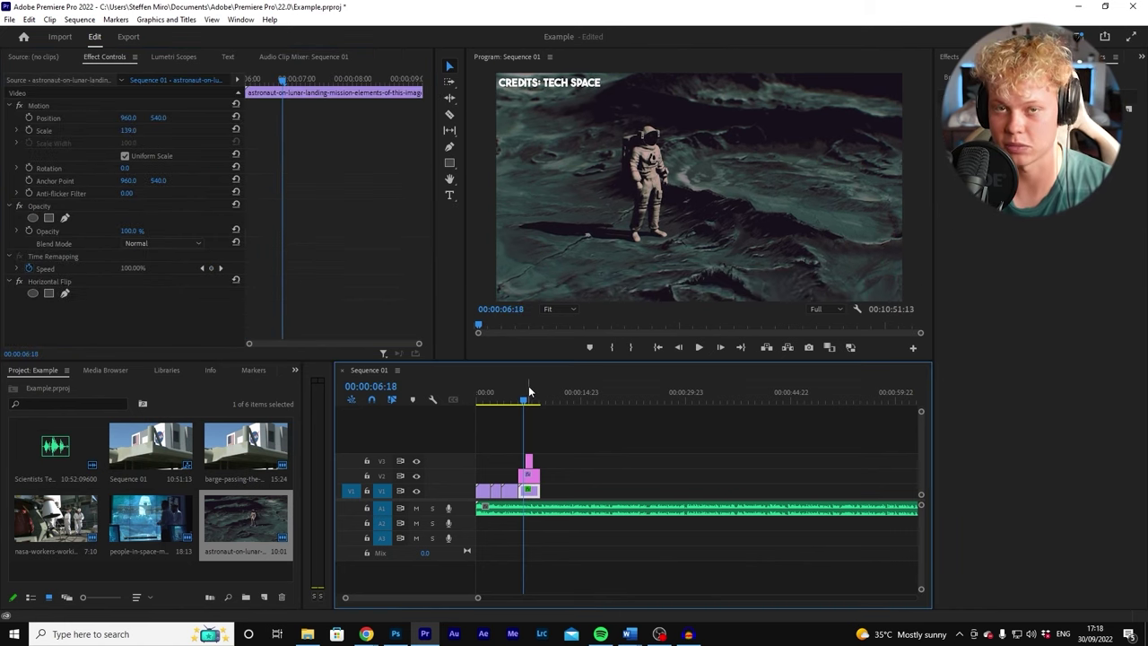
pyautogui.press('space')
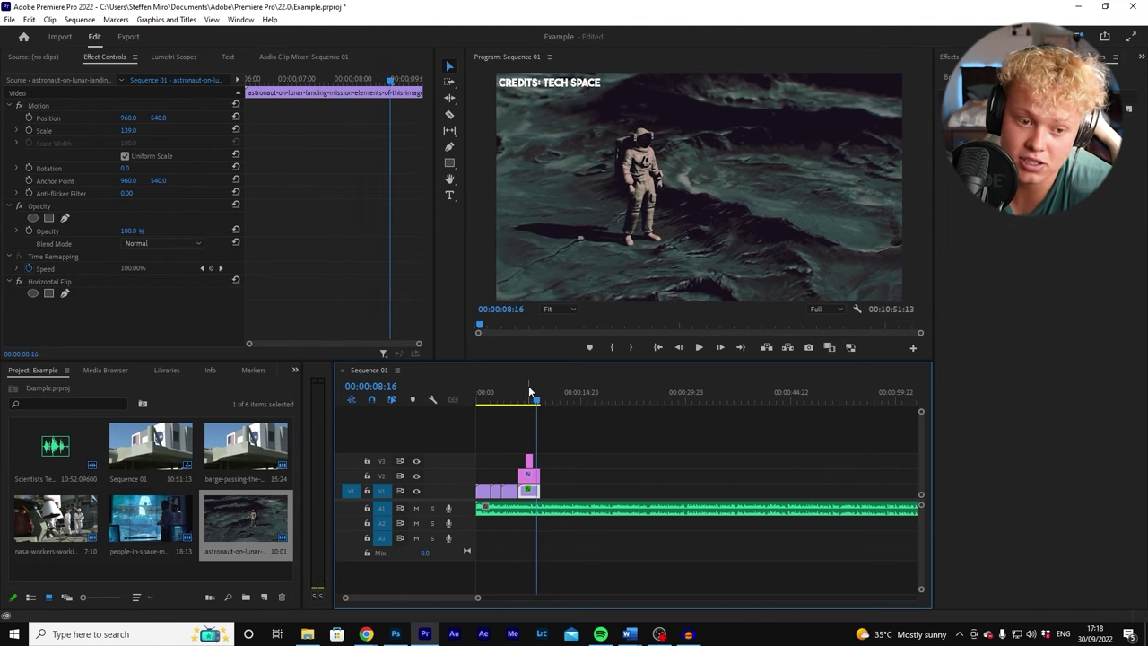
# - Keyframe the title's text position at 00:00:08:02 and shift the text vertically at the graphic's end
pyautogui.click(529, 395)
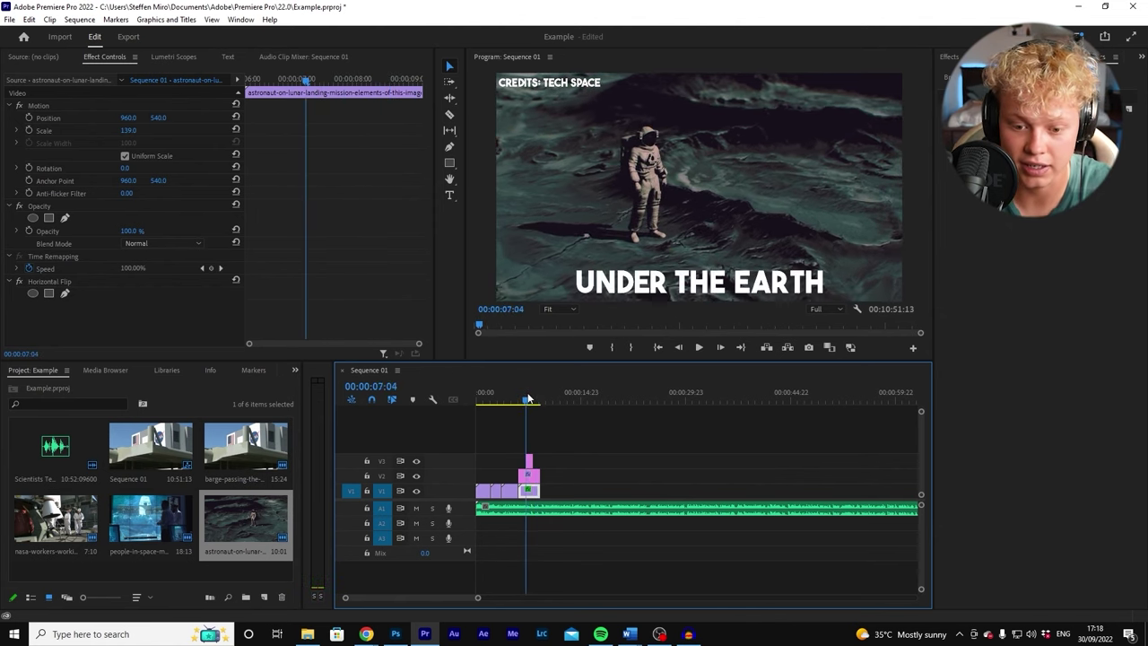
pyautogui.click(529, 474)
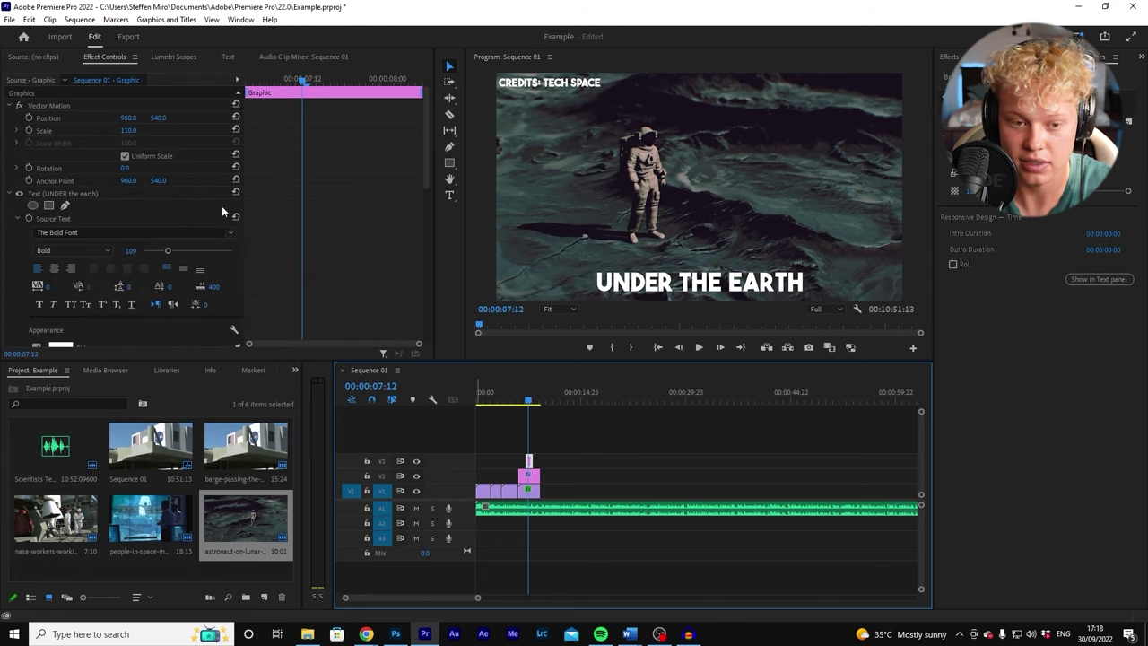
pyautogui.scroll(-10, 293, 198)
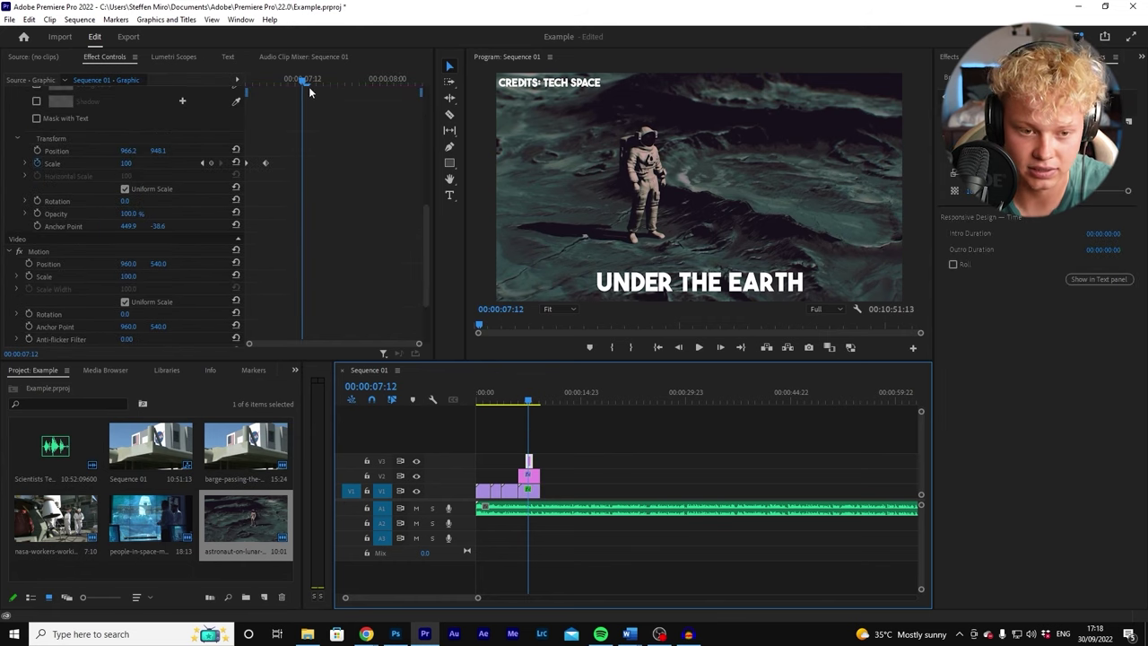
pyautogui.moveTo(306, 82); pyautogui.dragTo(401, 98)
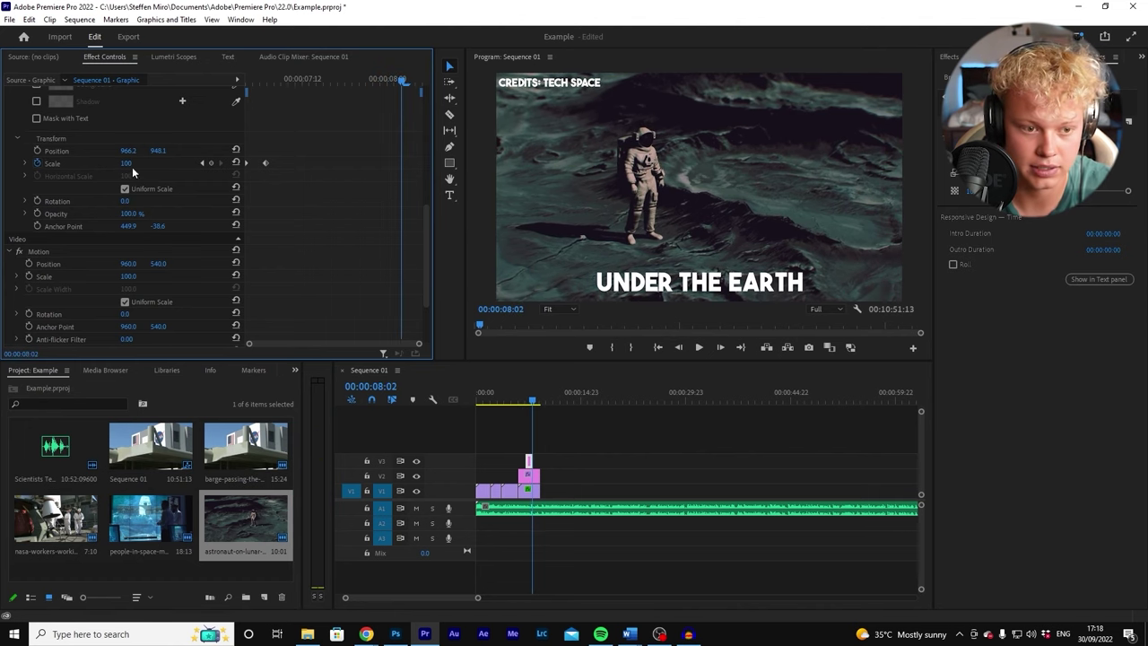
pyautogui.click(38, 151)
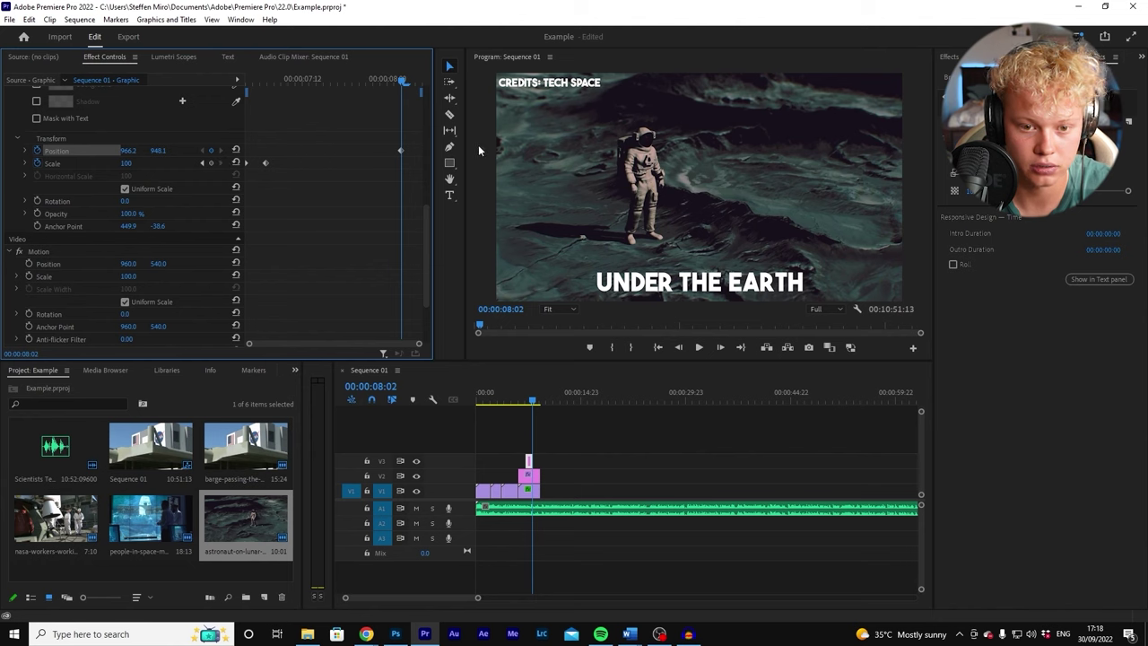
pyautogui.moveTo(400, 78); pyautogui.dragTo(415, 80)
pyautogui.moveTo(158, 151); pyautogui.dragTo(170, 154)
# - Play back the astronaut section to check the title's scale and position animation
pyautogui.click(512, 392)
pyautogui.press('space')
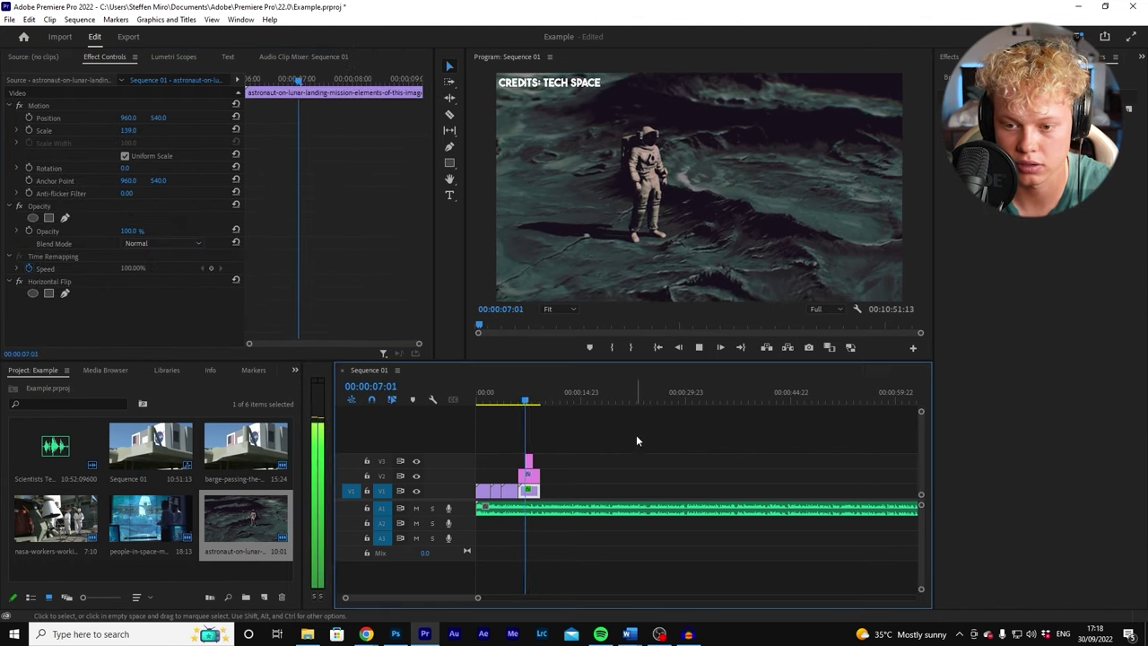
pyautogui.click(533, 405)
pyautogui.moveTo(477, 598); pyautogui.dragTo(403, 598)
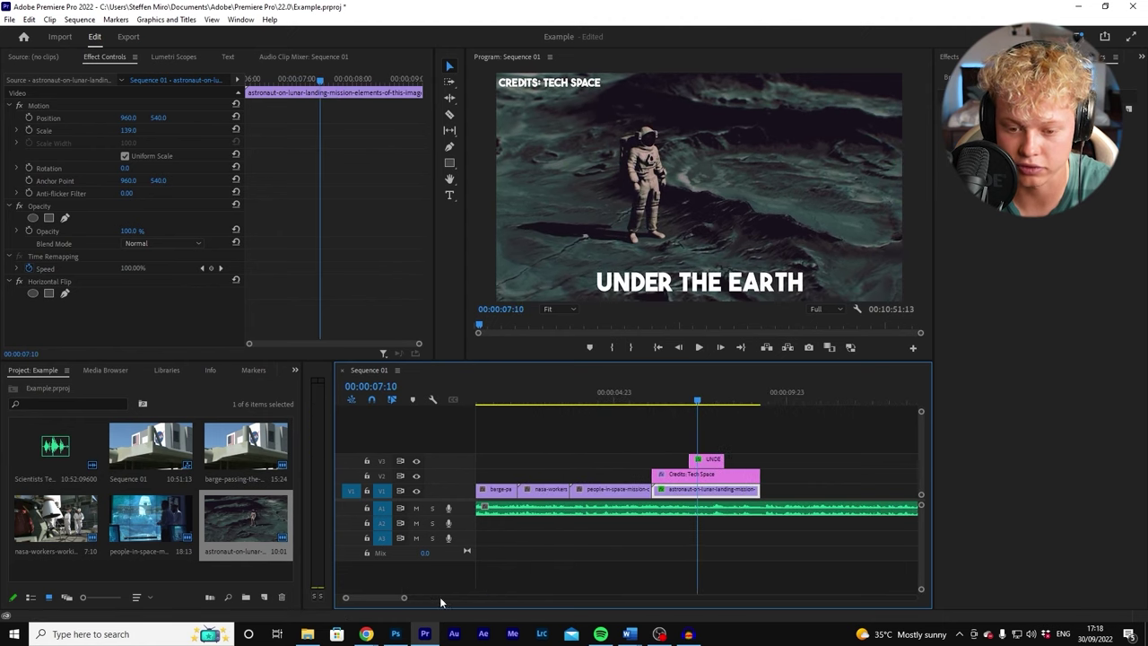
# - Extend the "UNDER THE EARTH" title clip's end to about 00:00:08:16 and check its position keyframes near 00:00:08:05
pyautogui.moveTo(736, 460); pyautogui.dragTo(741, 460)
pyautogui.moveTo(715, 391); pyautogui.dragTo(725, 392)
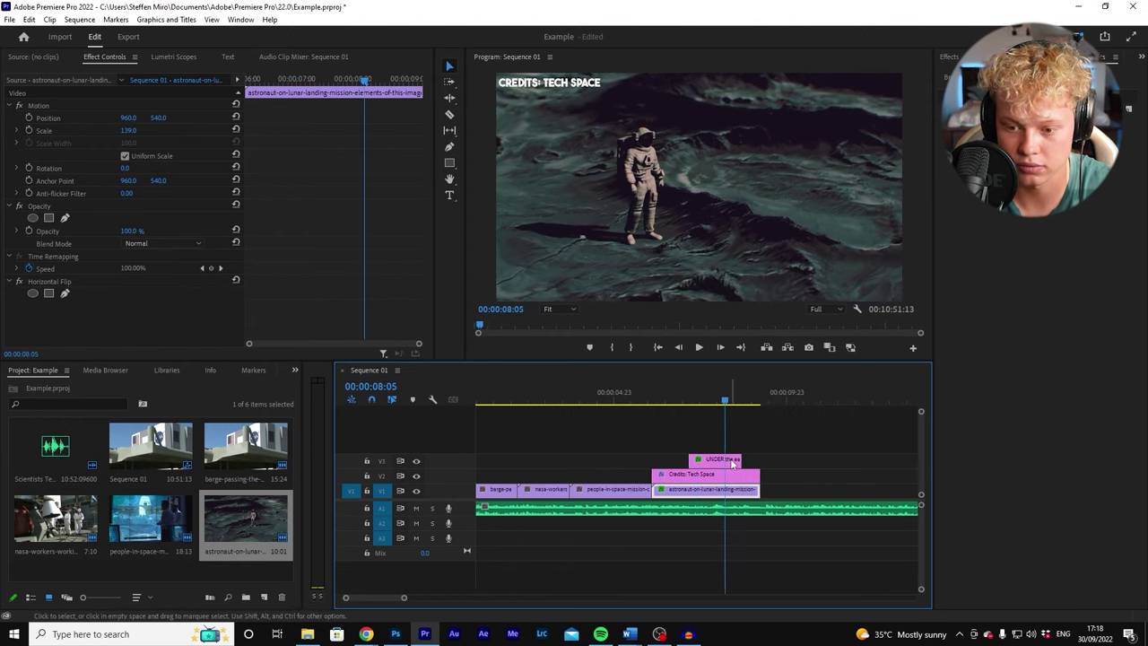
pyautogui.click(725, 459)
pyautogui.scroll(-5, 352, 240)
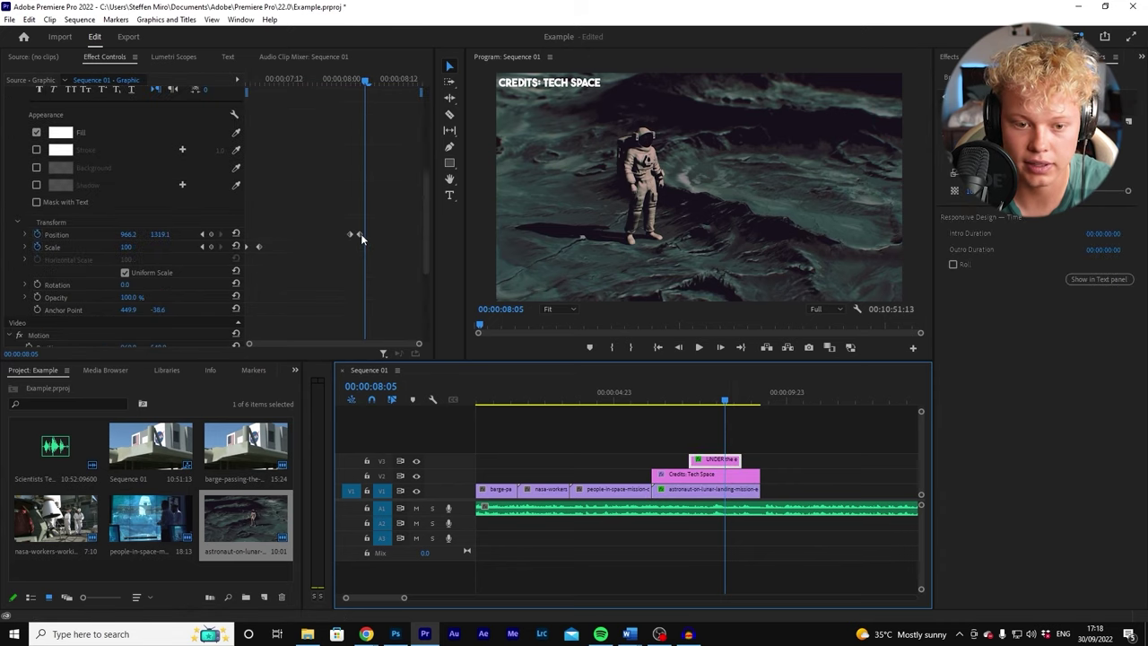
# - Show the Audio Clip Mixer, then play back the title's end and the sequence from its start to check the sound
pyautogui.click(341, 57)
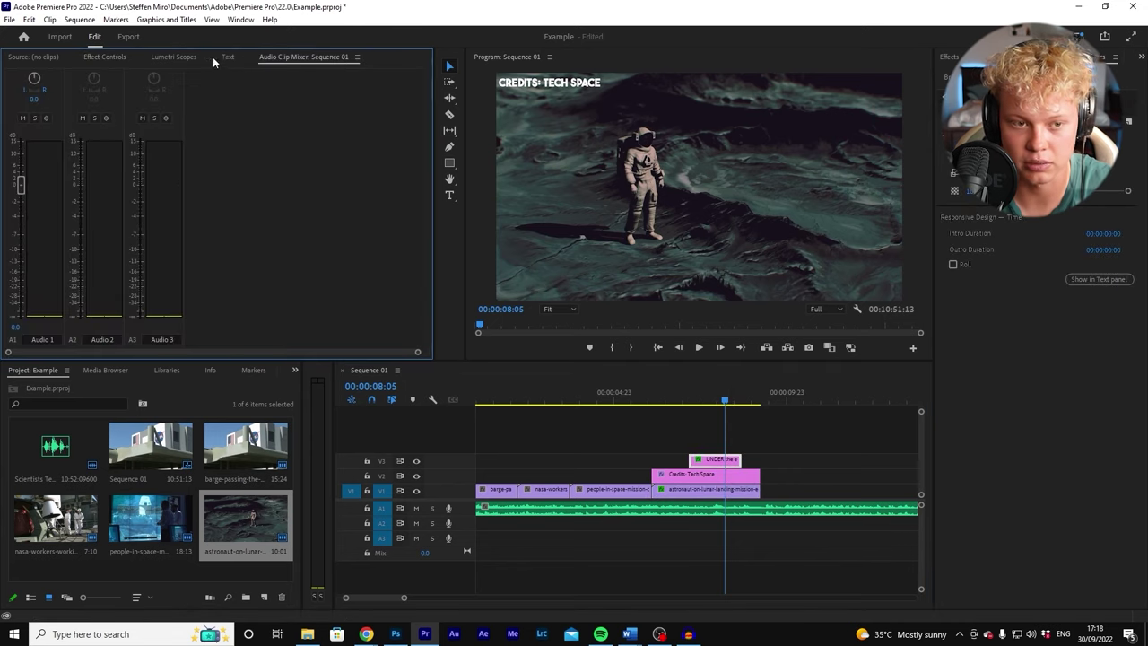
pyautogui.click(698, 347)
pyautogui.click(793, 449)
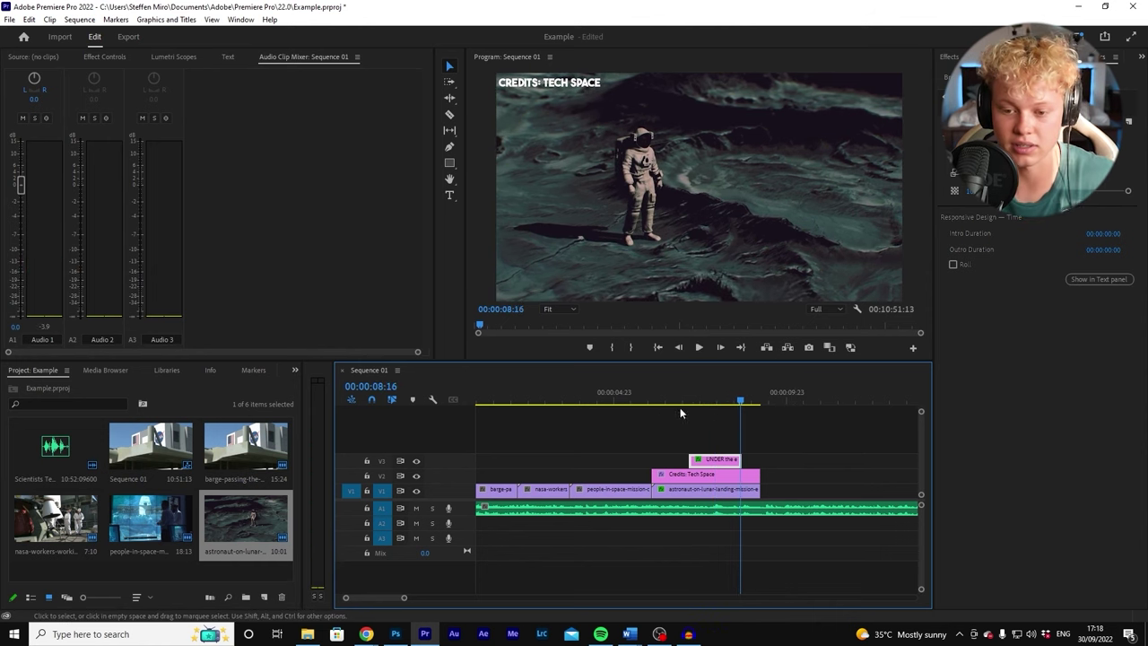
pyautogui.click(499, 400)
pyautogui.press('Home')
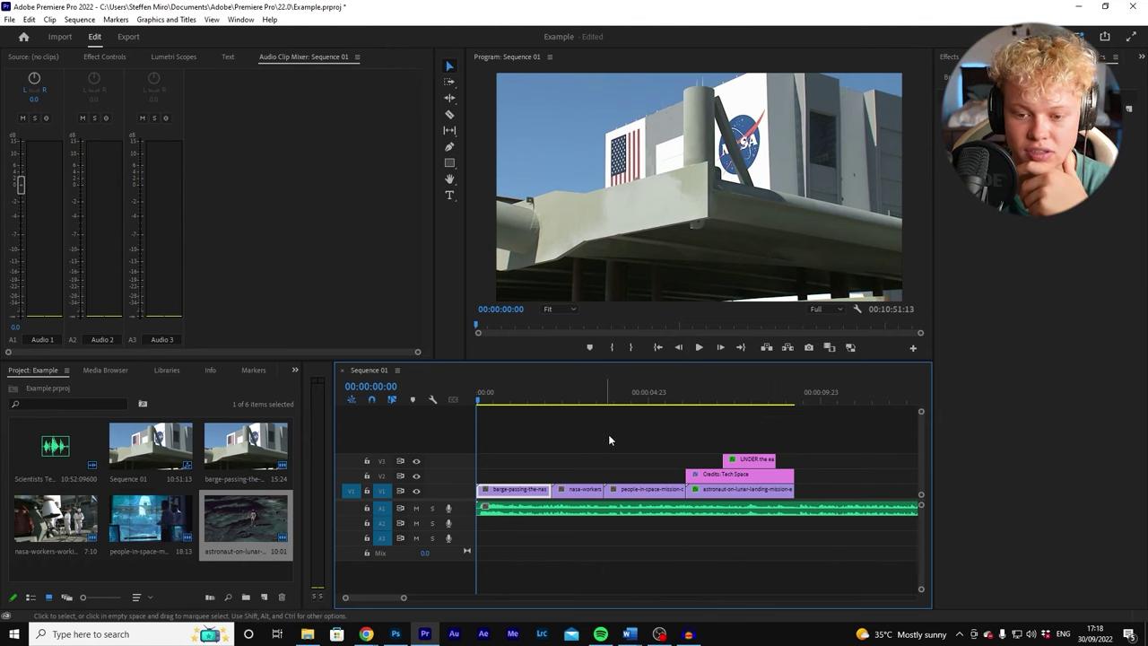
pyautogui.click(698, 348)
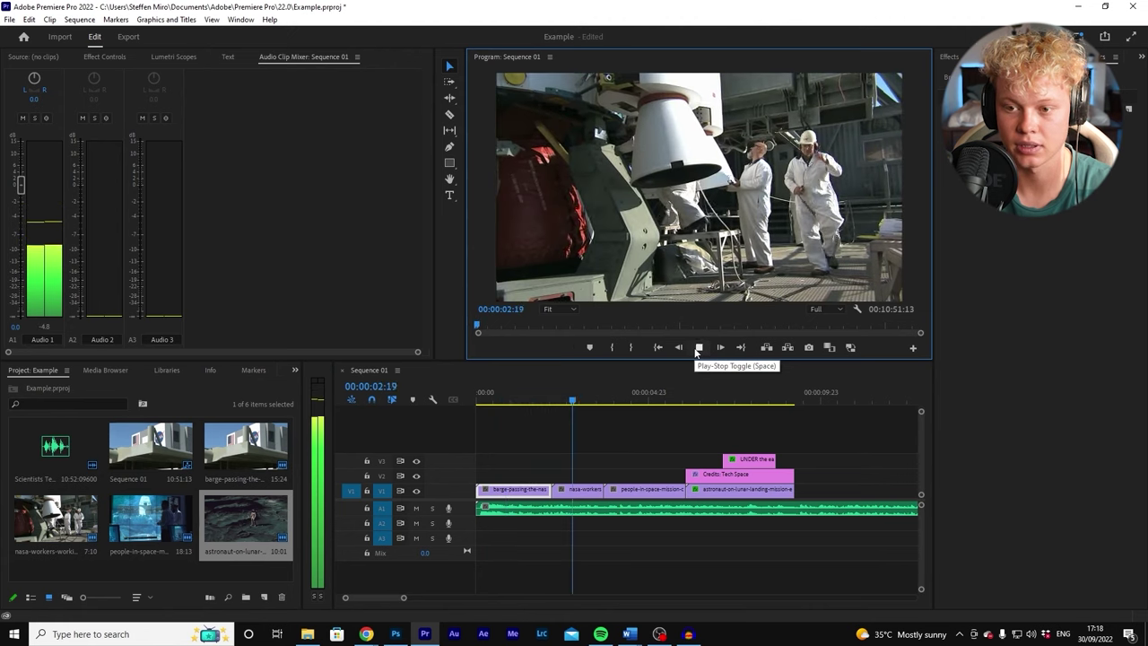
pyautogui.click(697, 348)
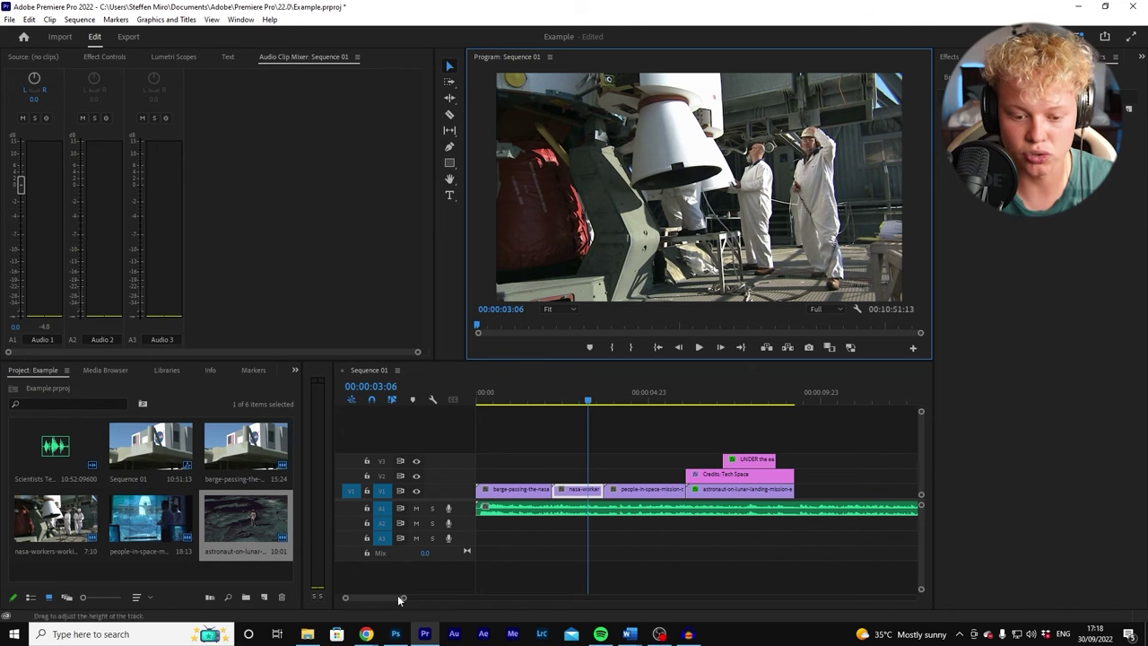
# - Switch to Envato Elements in the browser, open the music catalogue and filter it by the Cinematic genre
pyautogui.moveTo(365, 634)
pyautogui.click(431, 583)
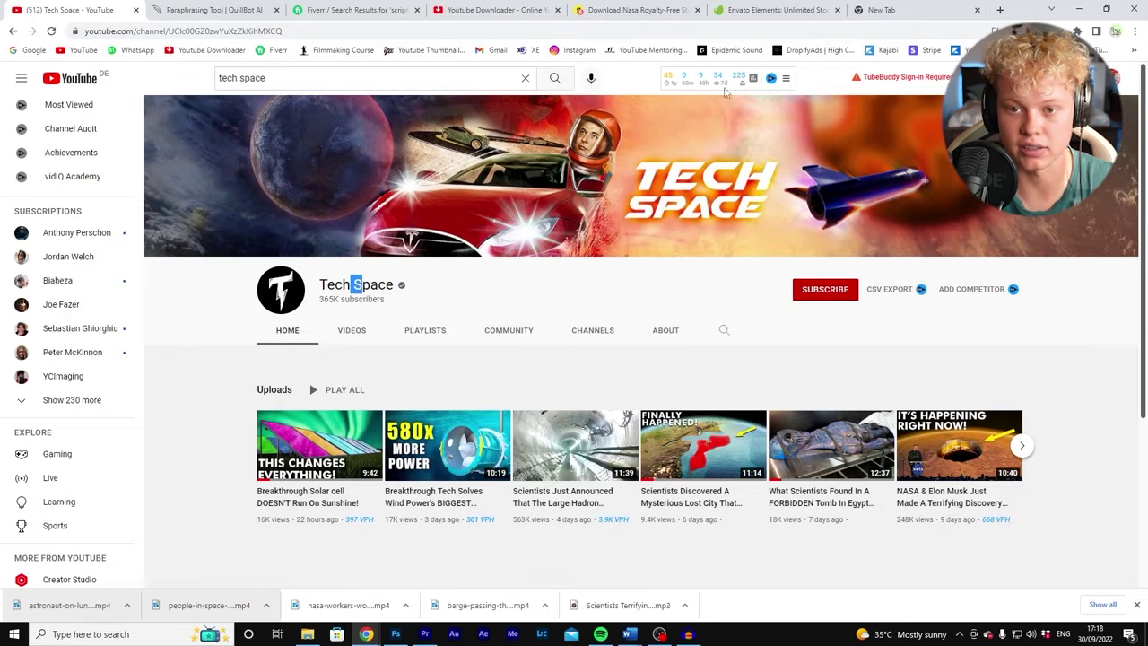
pyautogui.click(806, 8)
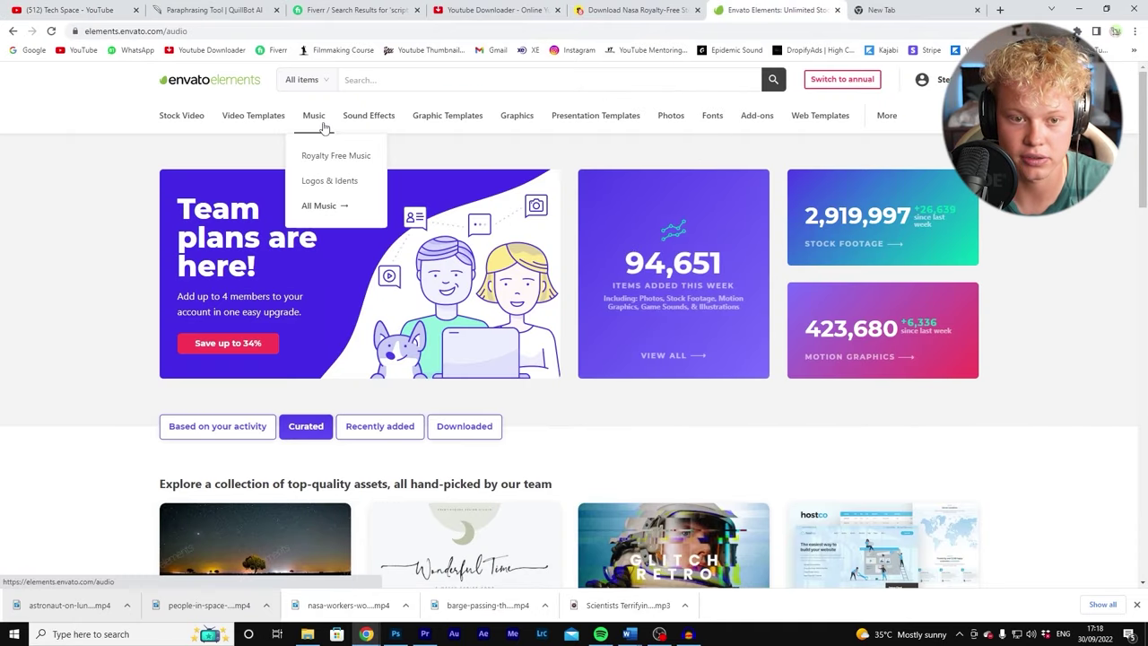
pyautogui.click(321, 121)
pyautogui.moveTo(209, 120)
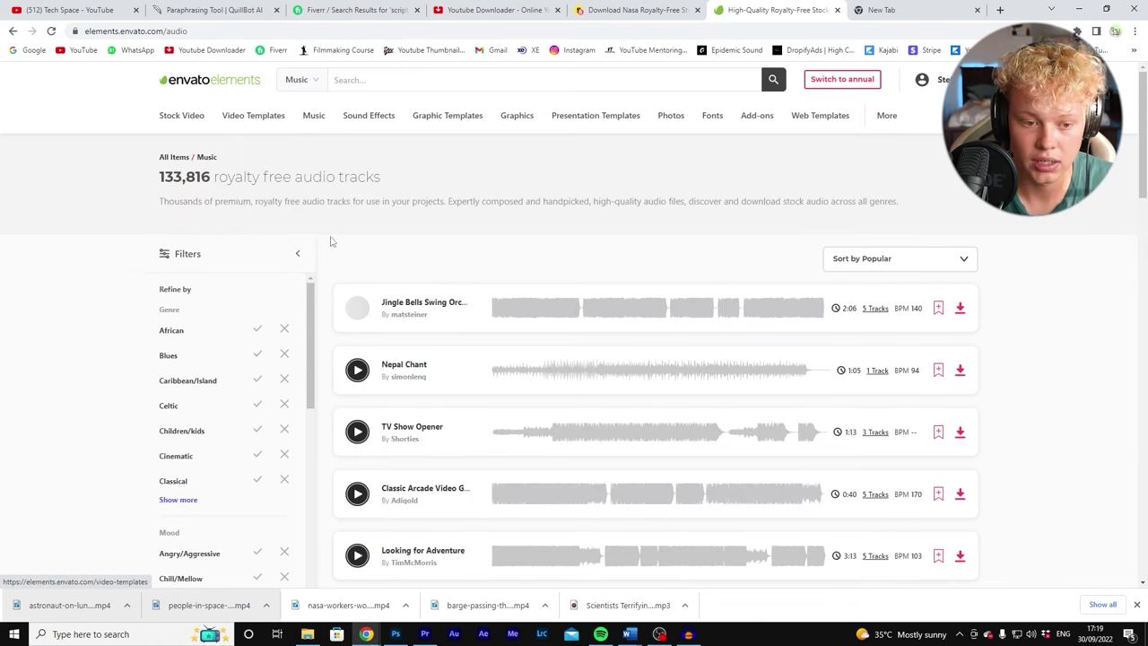
pyautogui.scroll(-1, 146, 318)
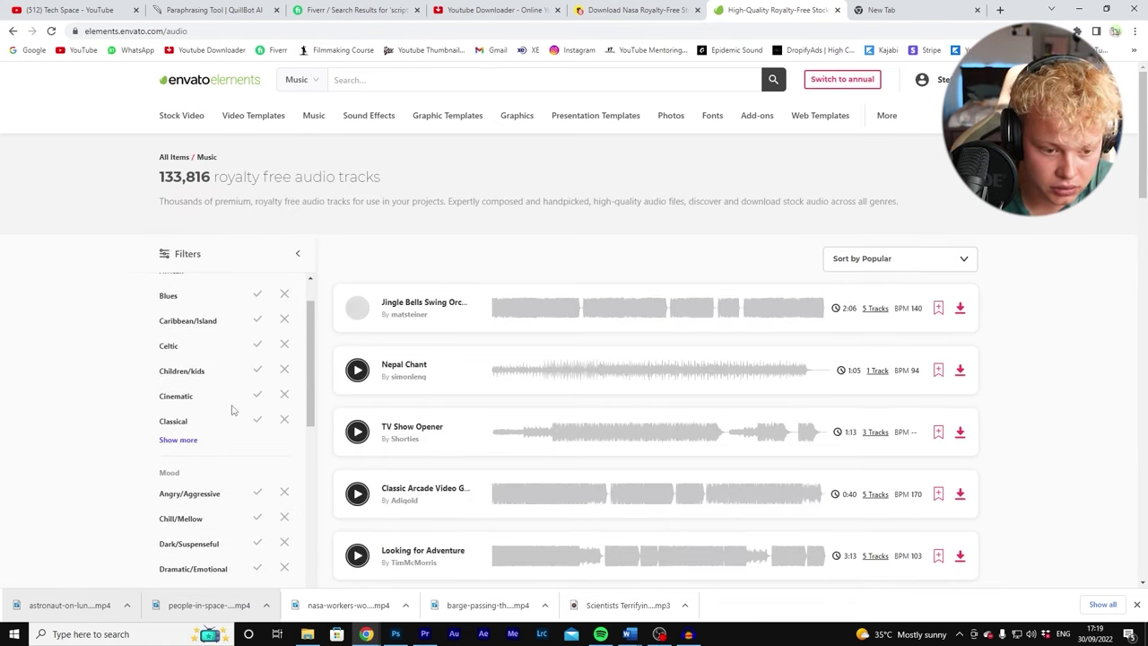
pyautogui.click(257, 393)
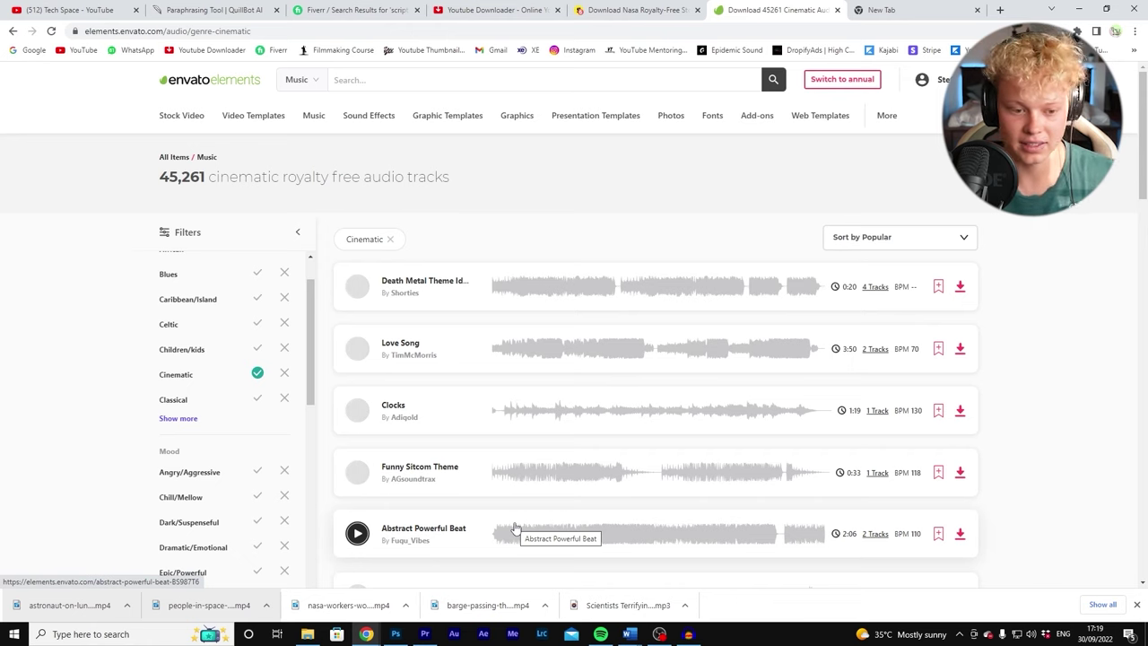
pyautogui.scroll(-1, 256, 414)
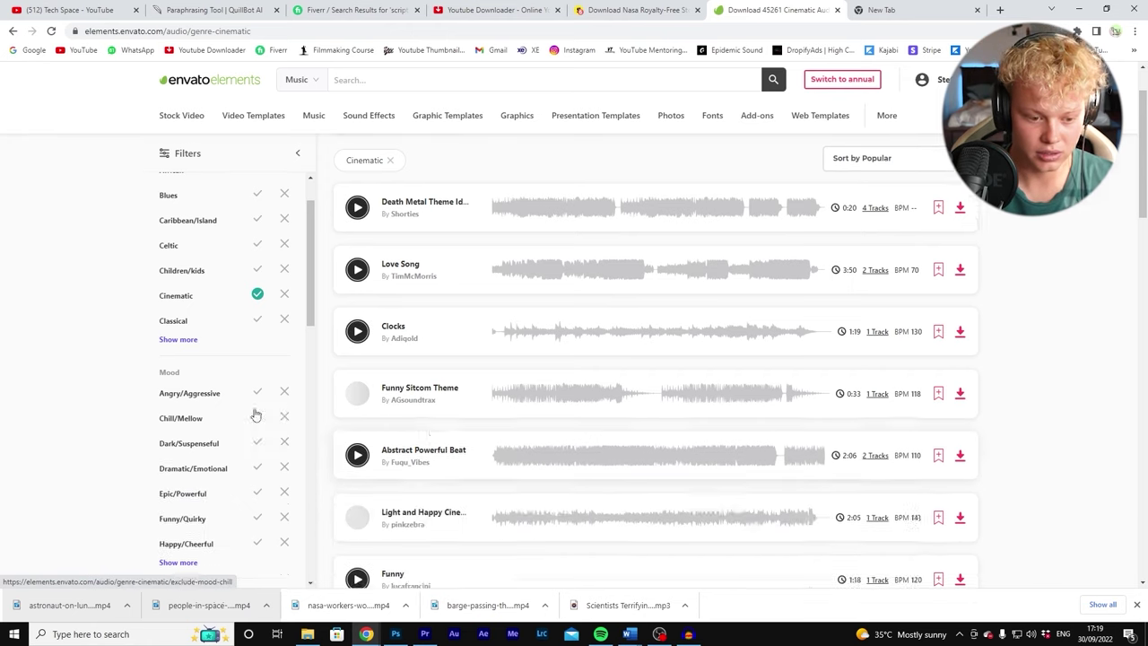
# - Return to Premiere Pro and play the sequence's first two seconds to judge which music mood suits it
pyautogui.click(424, 634)
pyautogui.click(560, 382)
pyautogui.press('Home')
pyautogui.press('space')
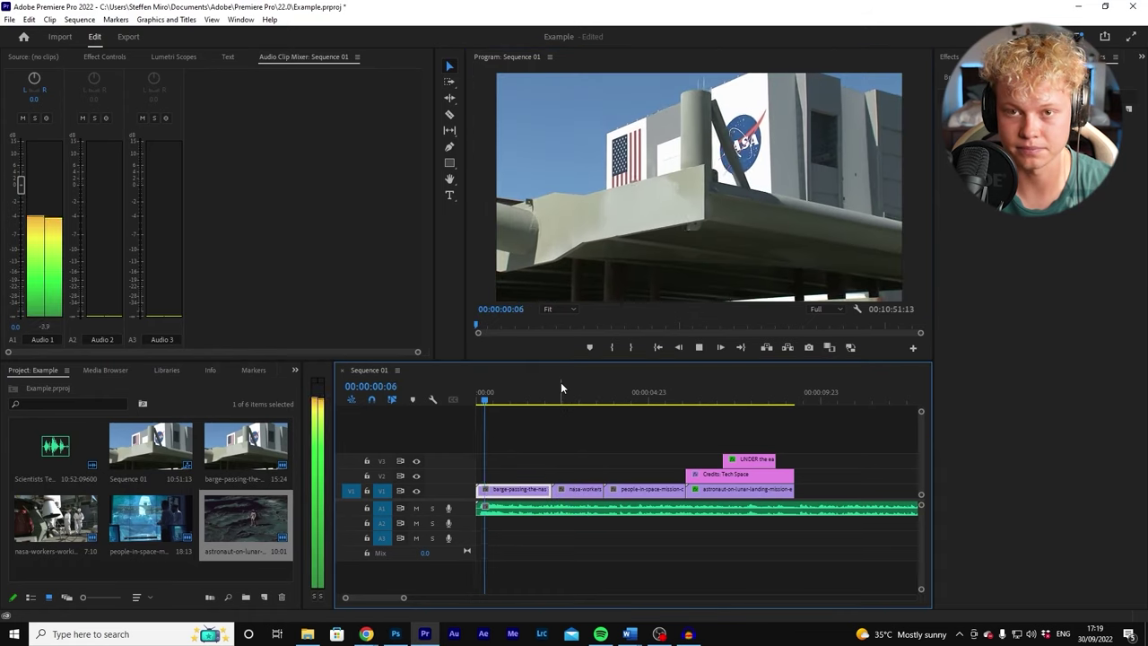
pyautogui.press('space')
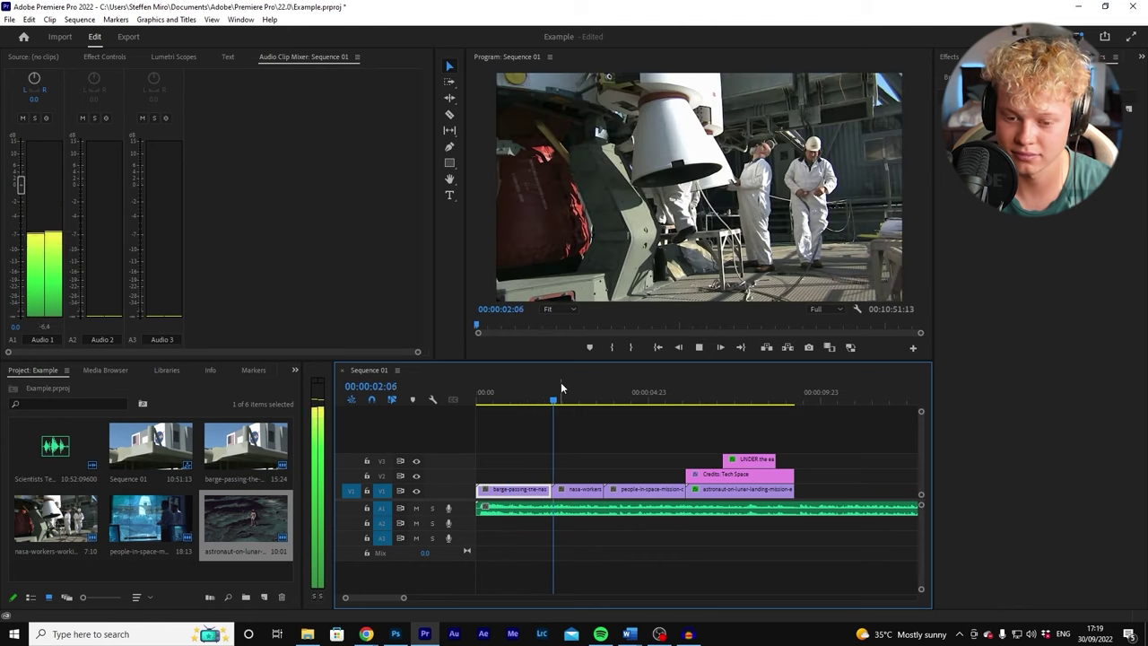
# - Switch back to Envato Elements and add the Dramatic/Emotional mood filter to the cinematic music list
pyautogui.click(366, 634)
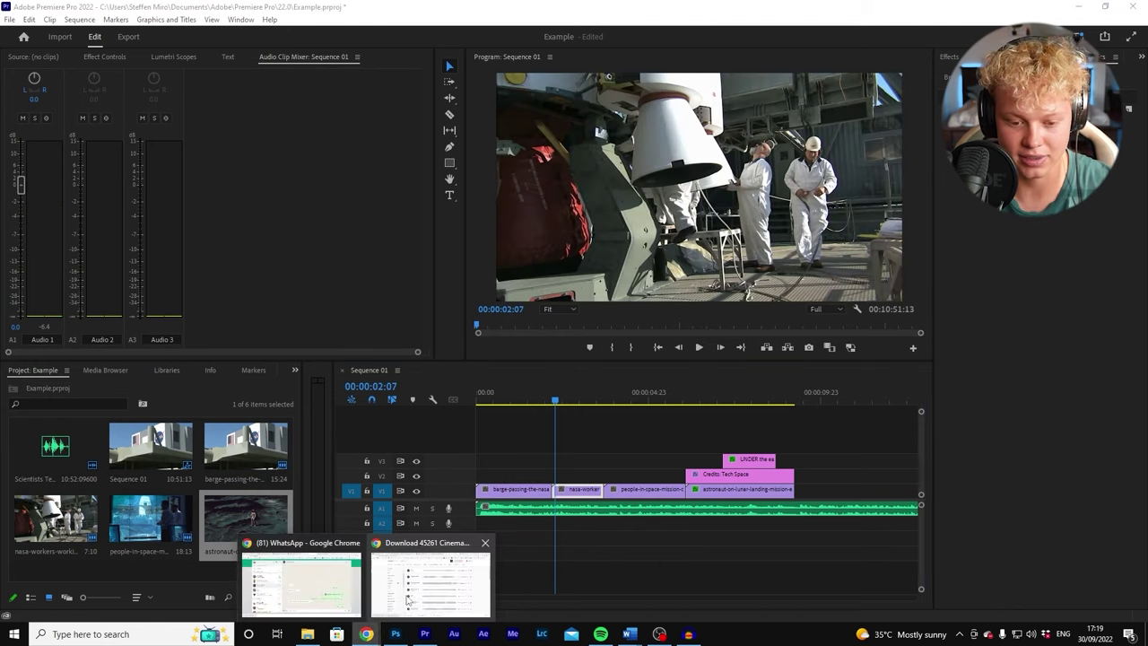
pyautogui.click(431, 583)
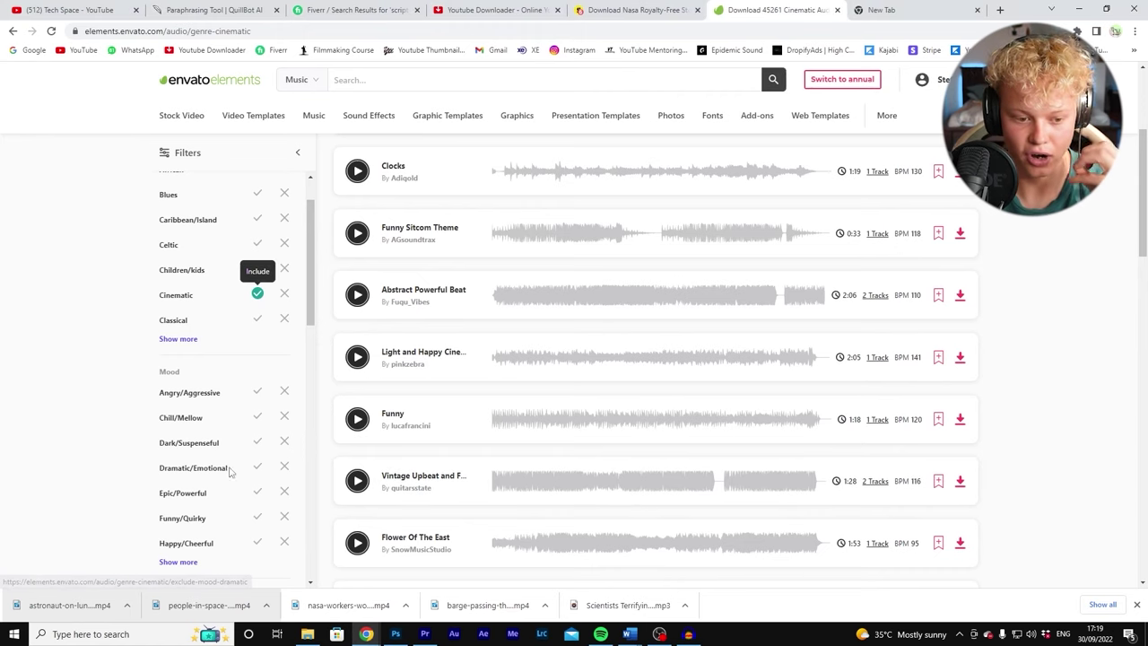
pyautogui.click(257, 467)
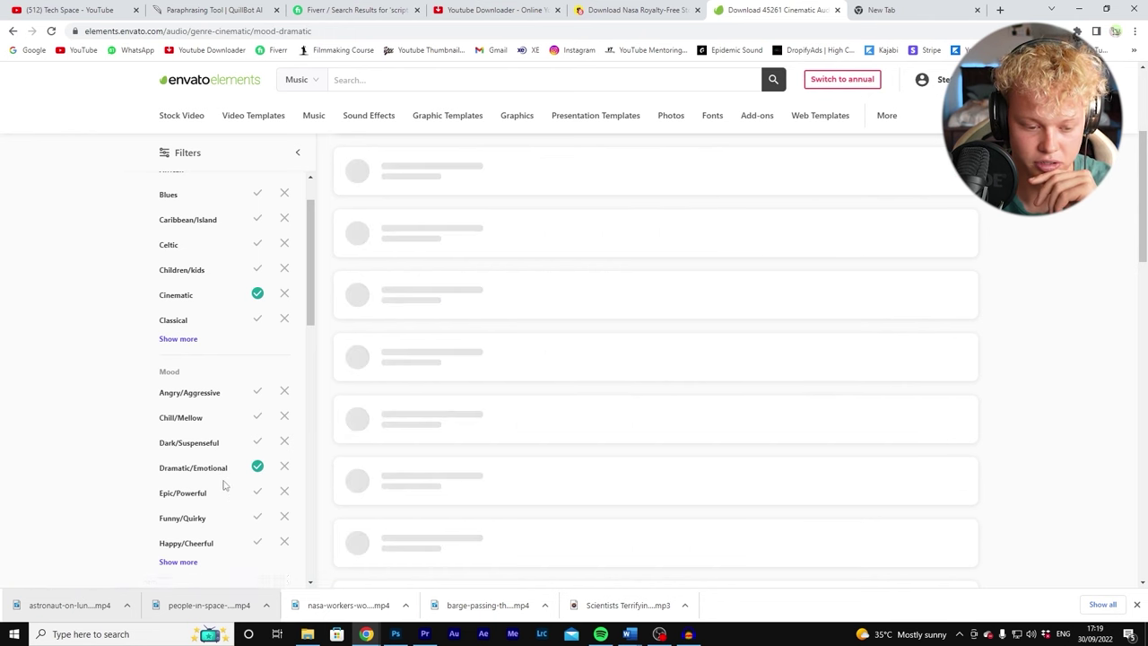
pyautogui.scroll(-2, 222, 484)
pyautogui.scroll(-3, 219, 494)
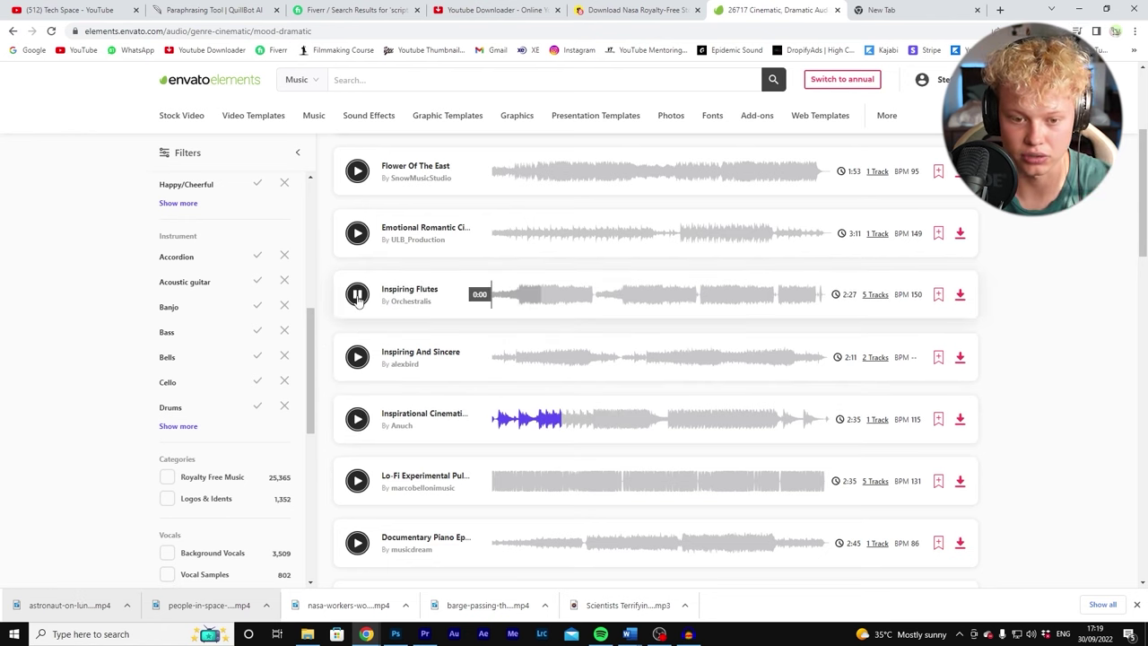
# - Preview the Inspiring Flutes, Emotional Romantic and Inspirational Cinematic tracks among the filtered music
pyautogui.click(357, 296)
pyautogui.click(352, 232)
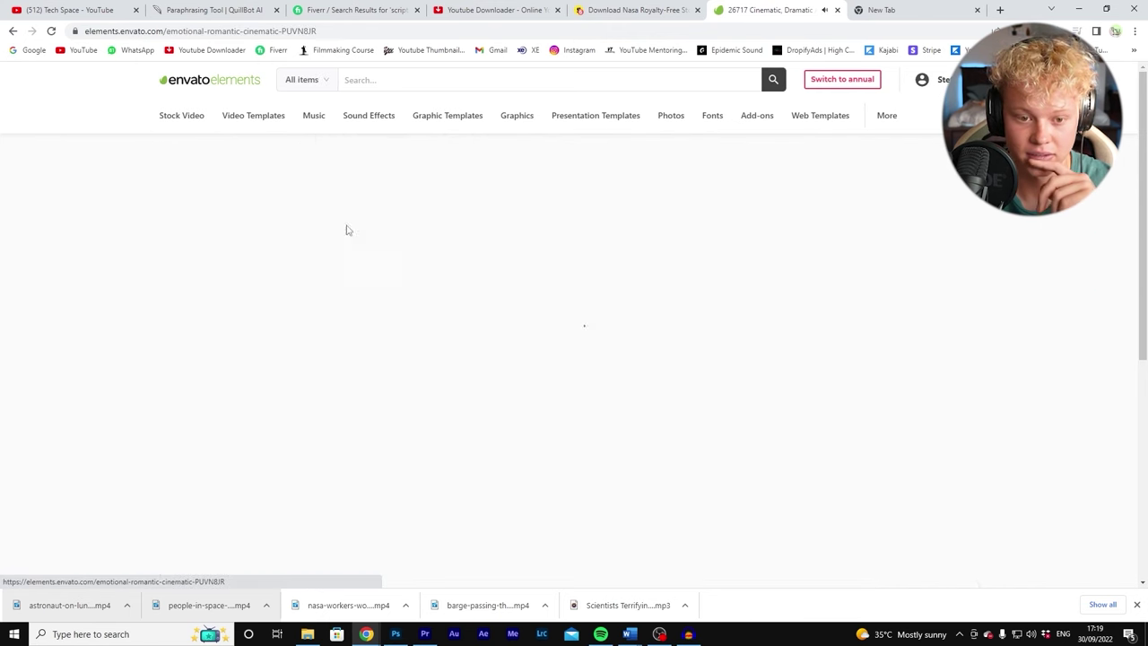
pyautogui.click(13, 31)
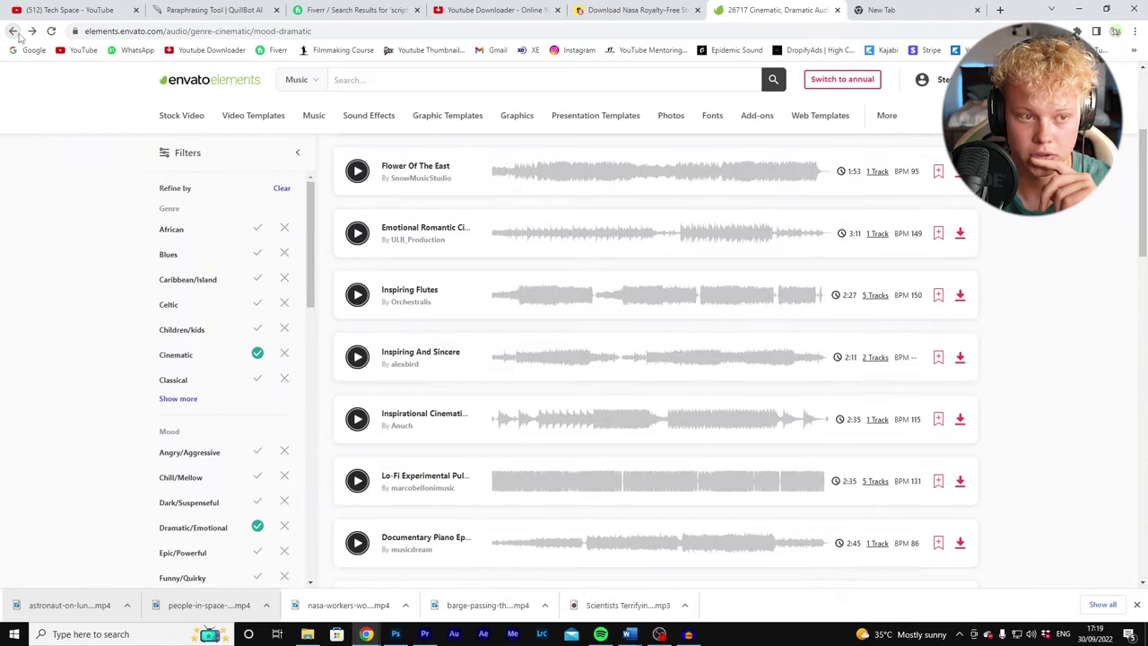
pyautogui.scroll(-3, 358, 411)
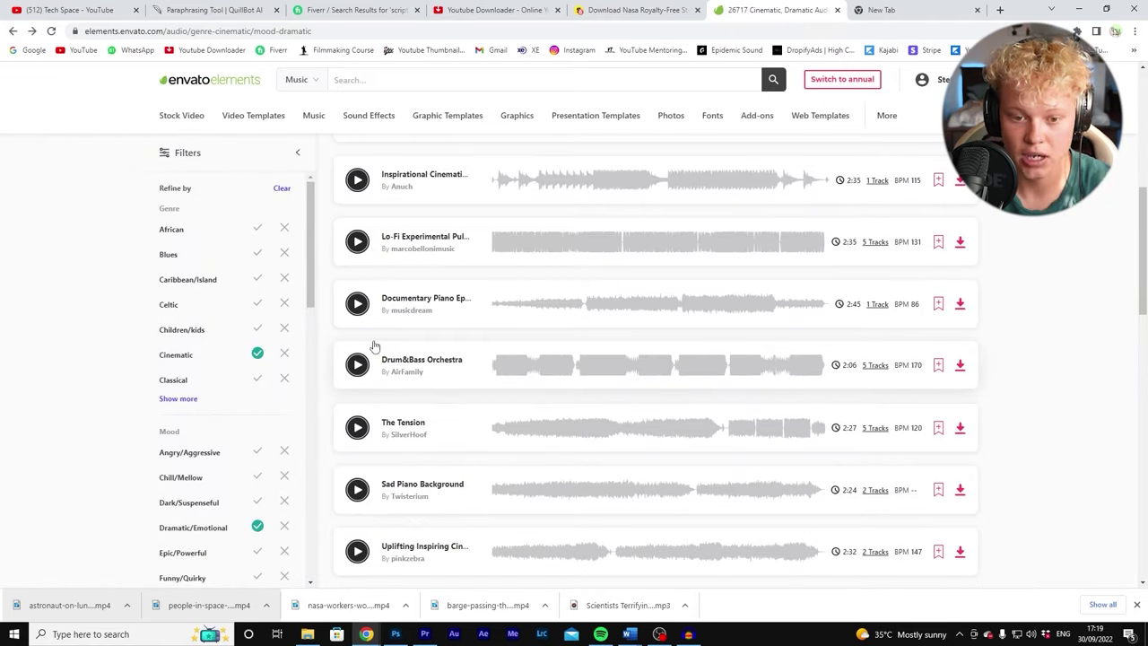
pyautogui.scroll(-1, 373, 278)
pyautogui.scroll(2, 335, 352)
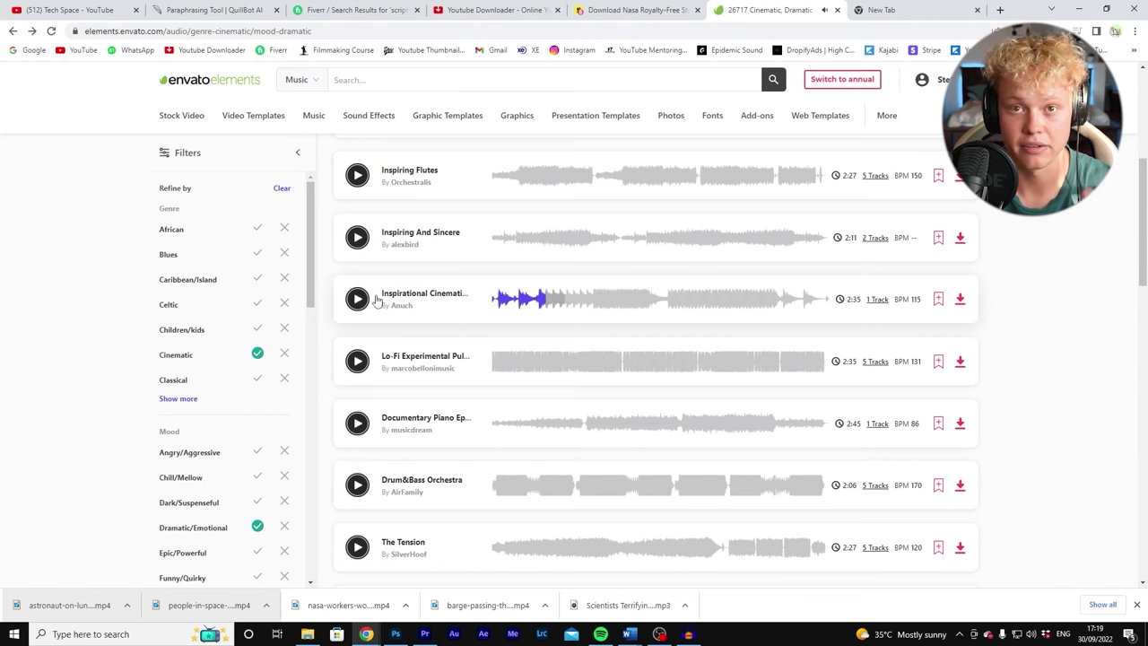
pyautogui.scroll(-2, 412, 358)
# - Preview the tracks The Tension, Sad Piano Background, Uplifting Inspiring and Dramatic Trailer as background music options
pyautogui.click(356, 368)
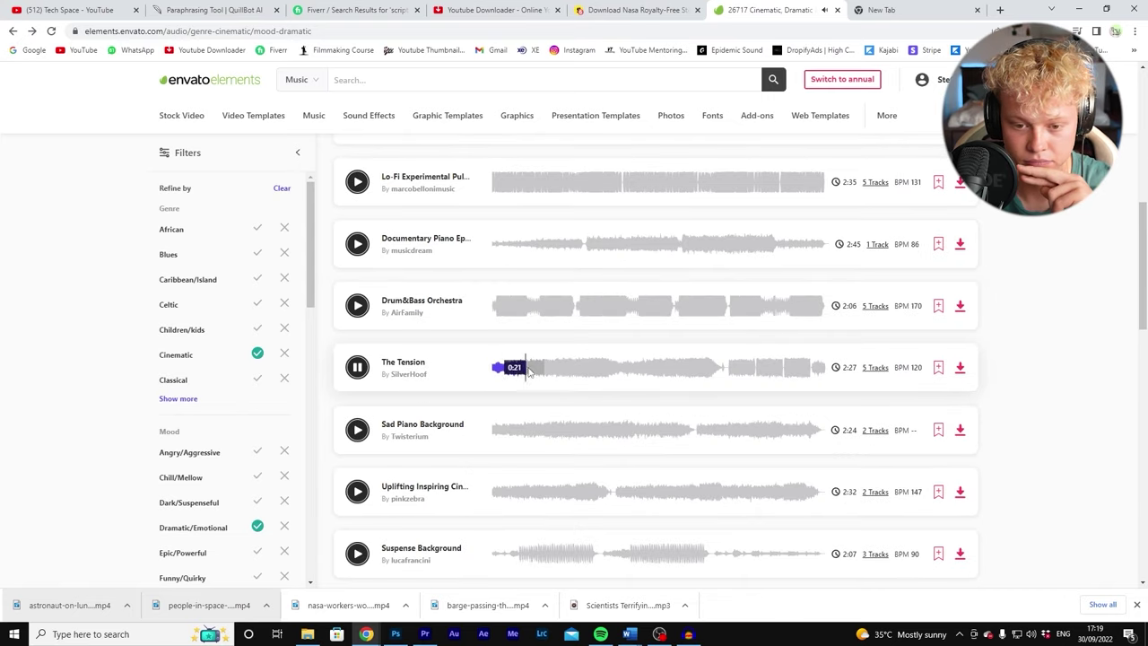
pyautogui.click(357, 430)
pyautogui.click(356, 493)
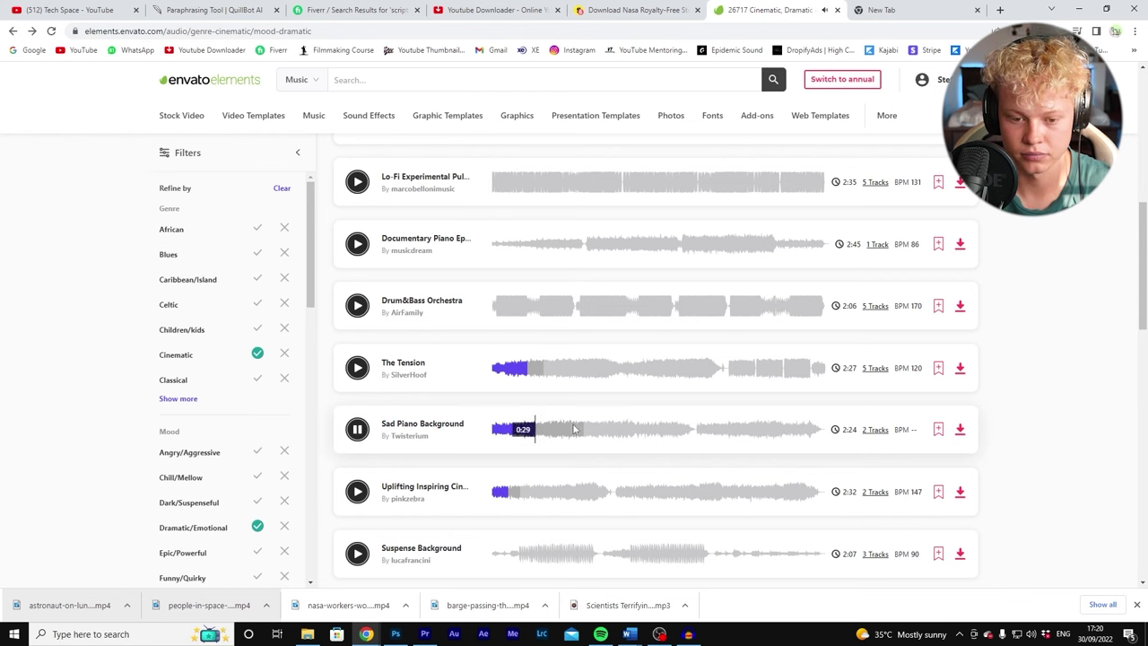
pyautogui.click(357, 429)
pyautogui.scroll(-2, 410, 423)
pyautogui.scroll(-3, 448, 443)
pyautogui.click(357, 258)
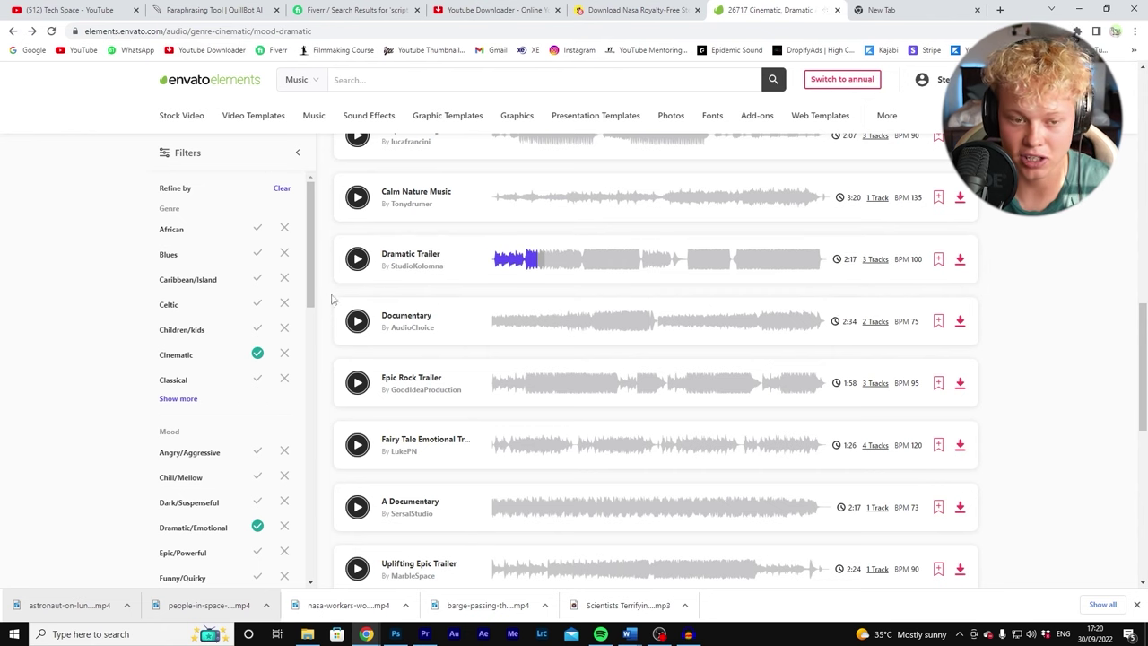
# - Return to Premiere Pro and play the sequence from near its start past the last clip, listening for the next voice-over topic
pyautogui.click(424, 634)
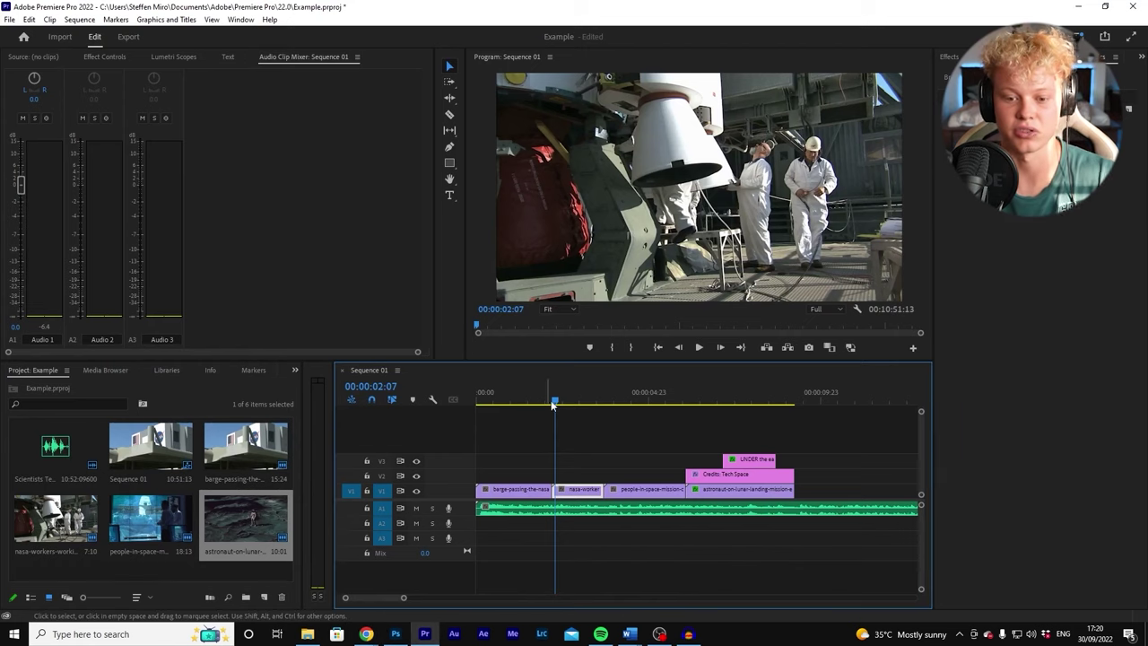
pyautogui.moveTo(554, 406); pyautogui.dragTo(484, 405)
pyautogui.press('space')
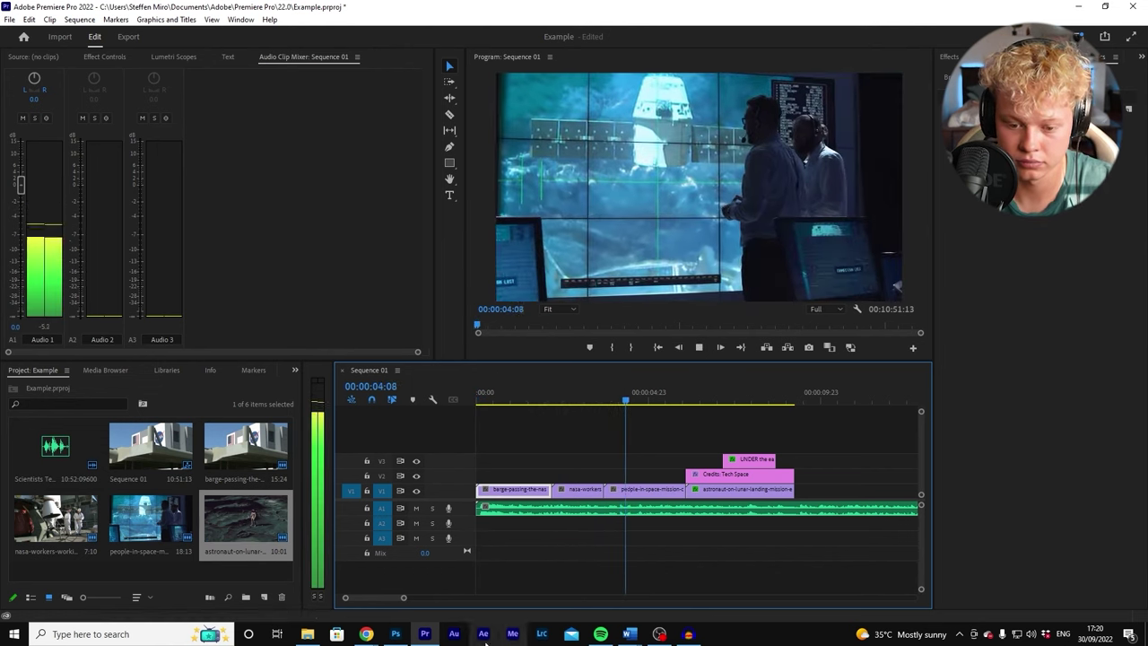
pyautogui.press('-')
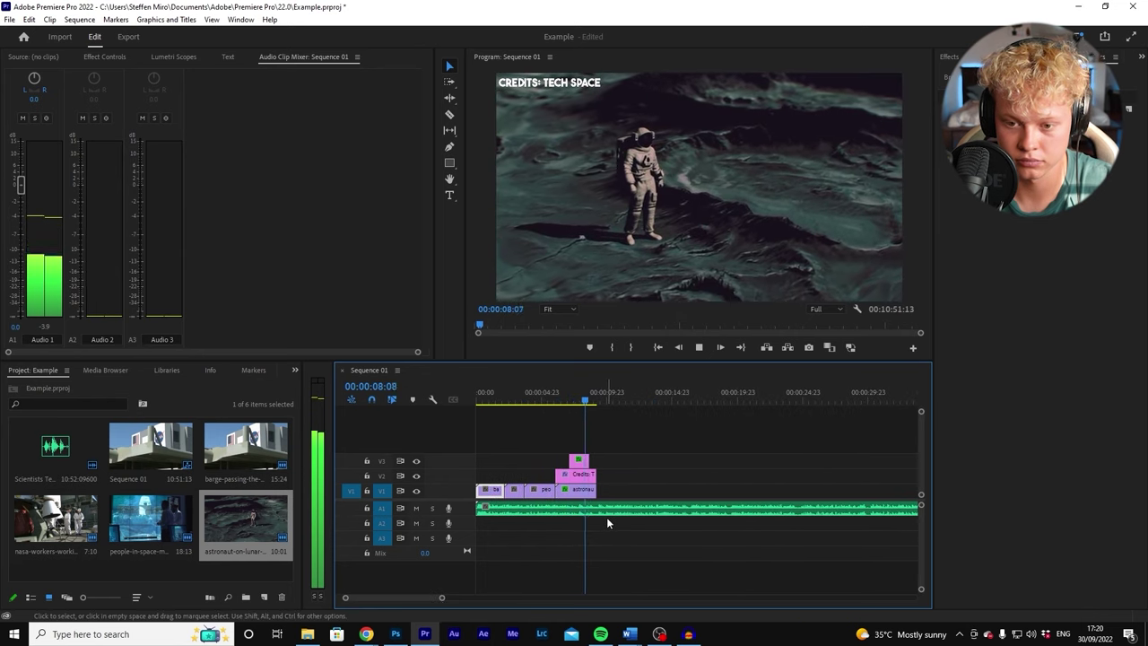
pyautogui.scroll(-2, 631, 544)
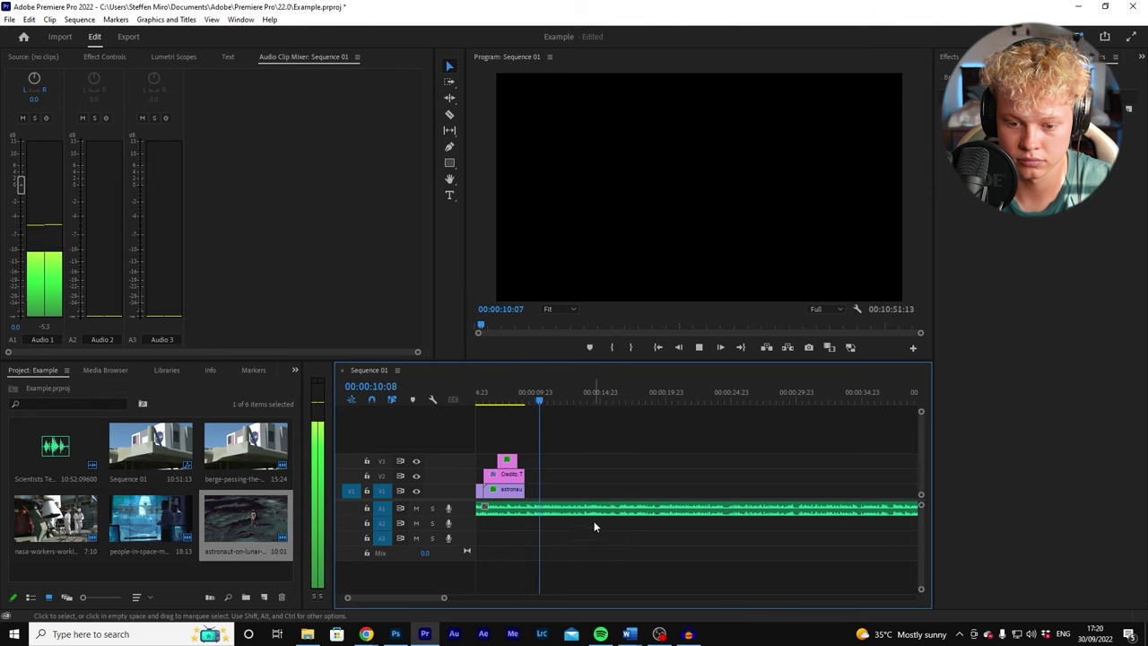
pyautogui.press('space')
# - Switch to Storyblocks in the browser and search its video library for "earth"
pyautogui.moveTo(366, 634)
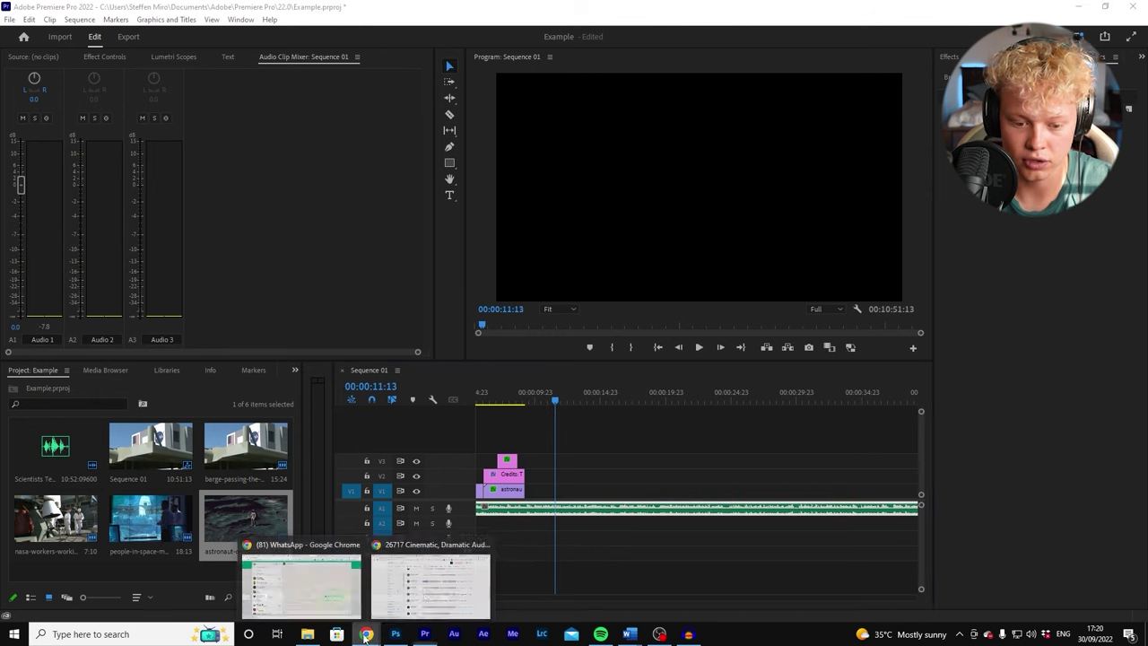
pyautogui.click(377, 594)
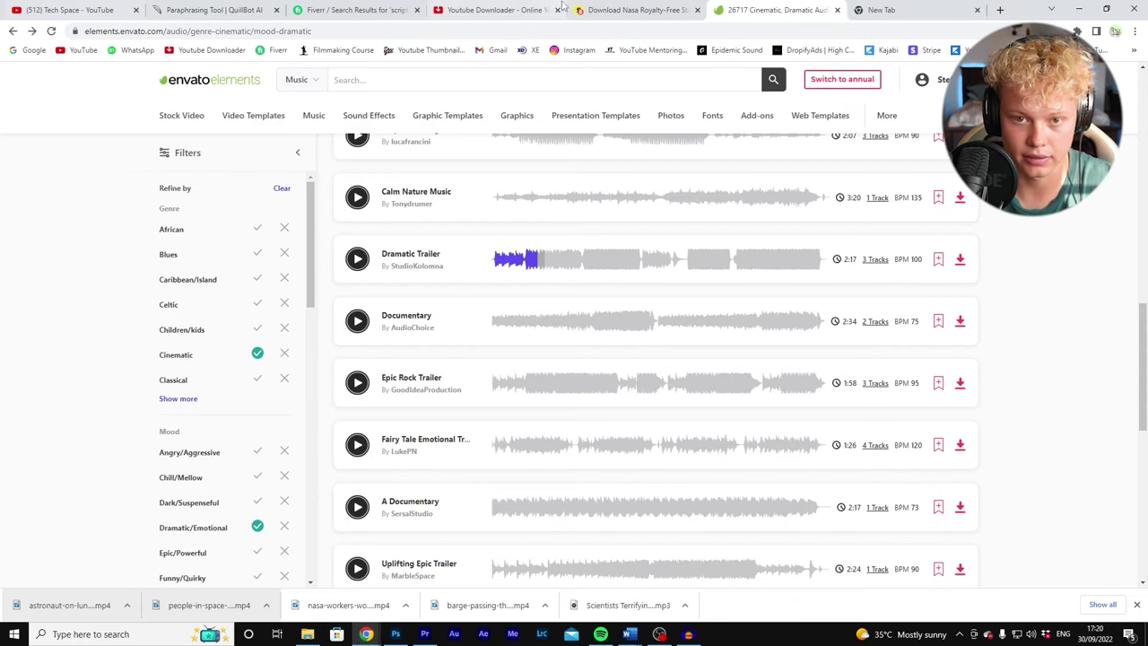
pyautogui.click(632, 10)
pyautogui.moveTo(215, 126); pyautogui.dragTo(25, 135)
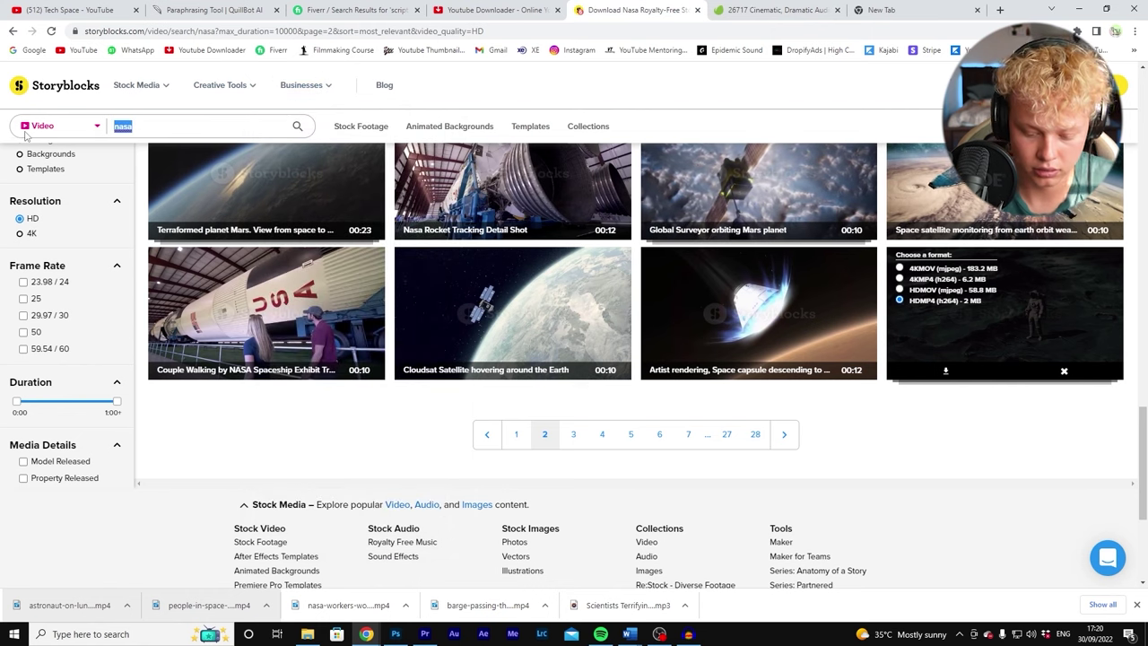
pyautogui.write('earth')
pyautogui.press('Return')
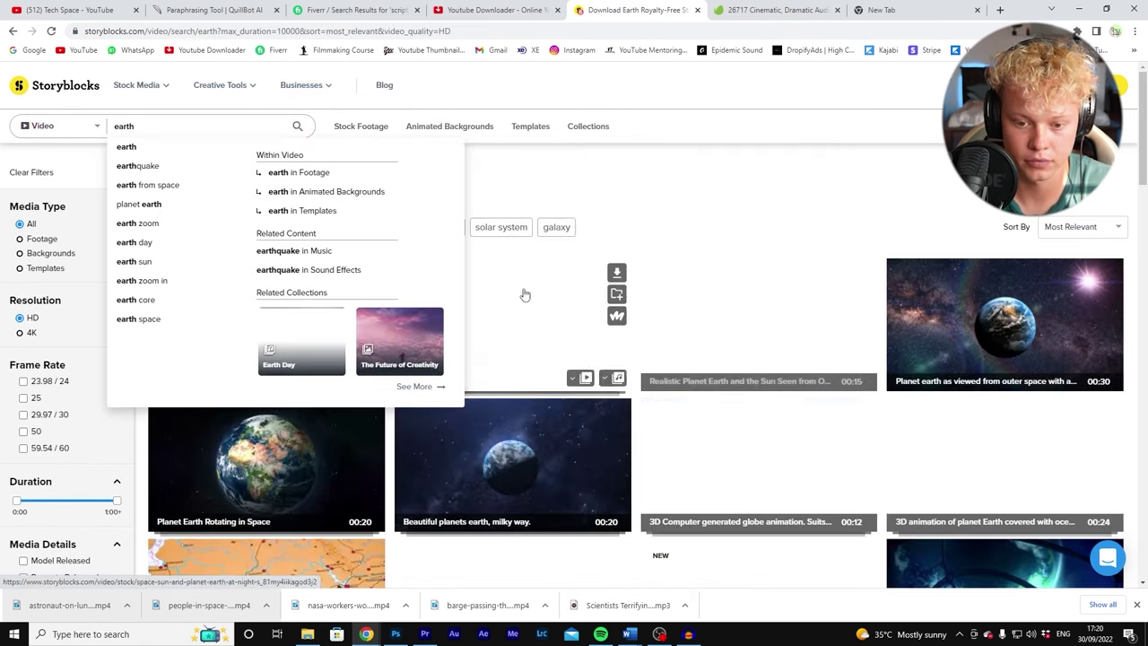
pyautogui.click(825, 191)
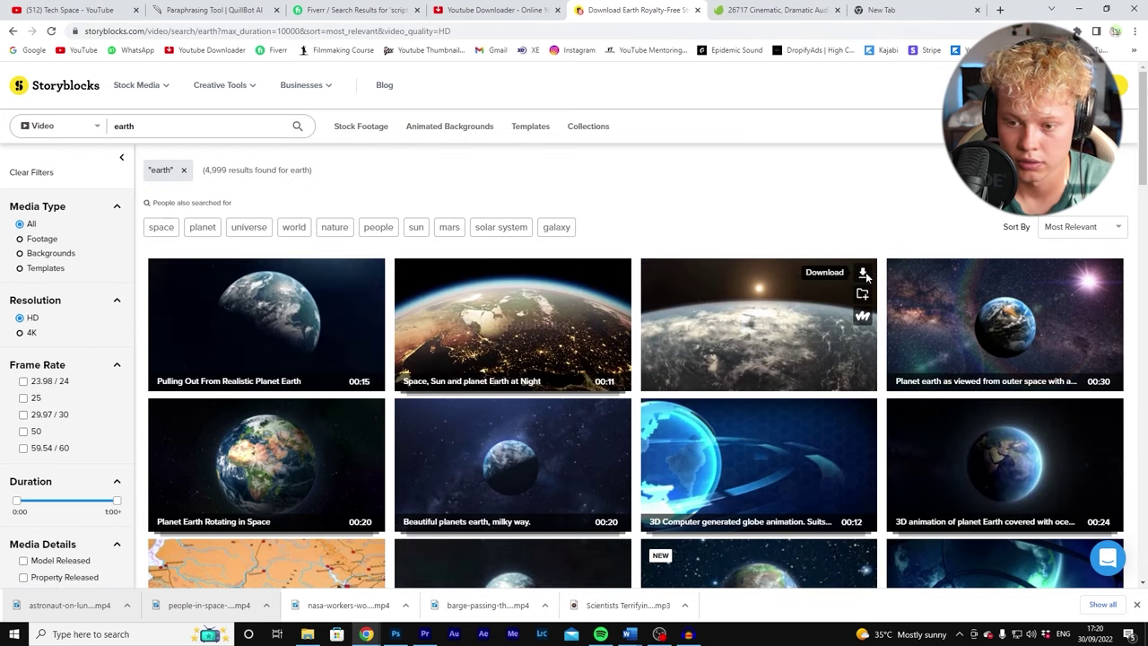
# - Download the clip of Earth seen from orbit with the sun as HDMP4 and place it after the astronaut clip in Premiere Pro
pyautogui.click(859, 274)
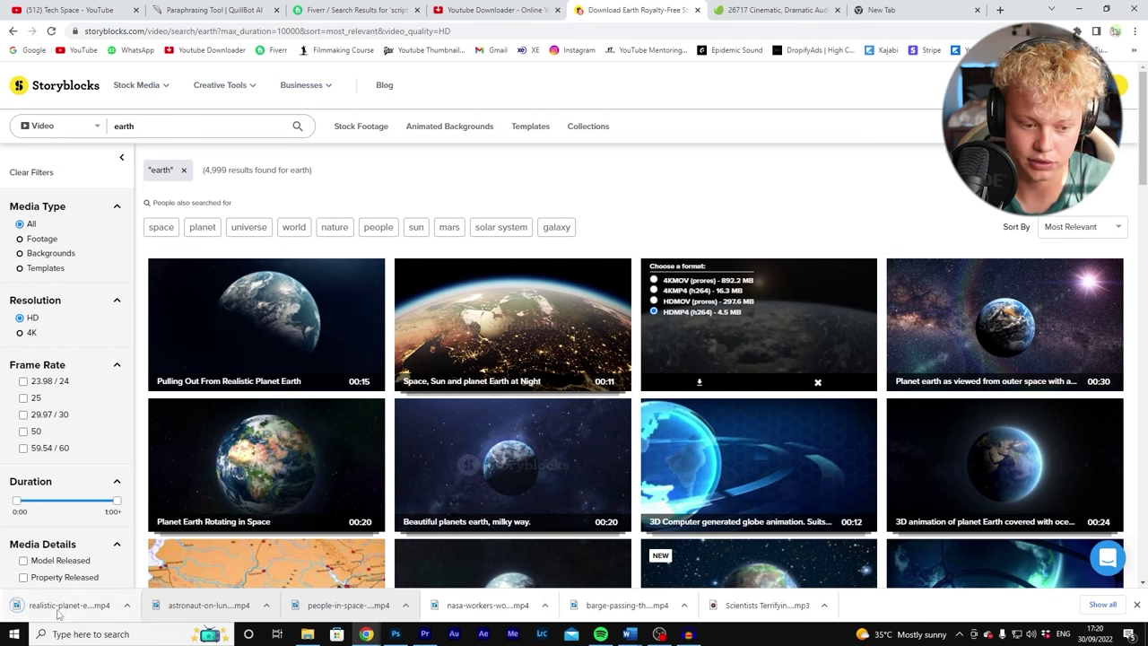
pyautogui.moveTo(421, 643); pyautogui.dragTo(532, 489)
pyautogui.click(527, 388)
# - Play the Earth clip against the voice-over, trim its end to match the narration, and listen for the next topic
pyautogui.press('space')
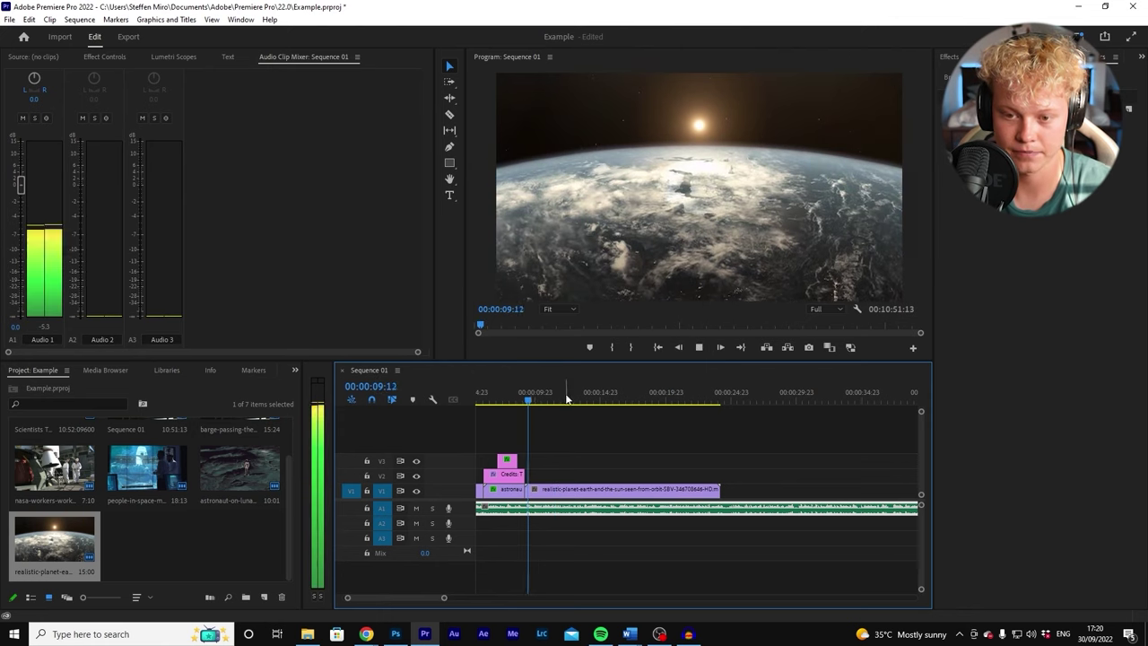
pyautogui.moveTo(719, 489); pyautogui.dragTo(548, 492)
pyautogui.click(514, 388)
pyautogui.press('space')
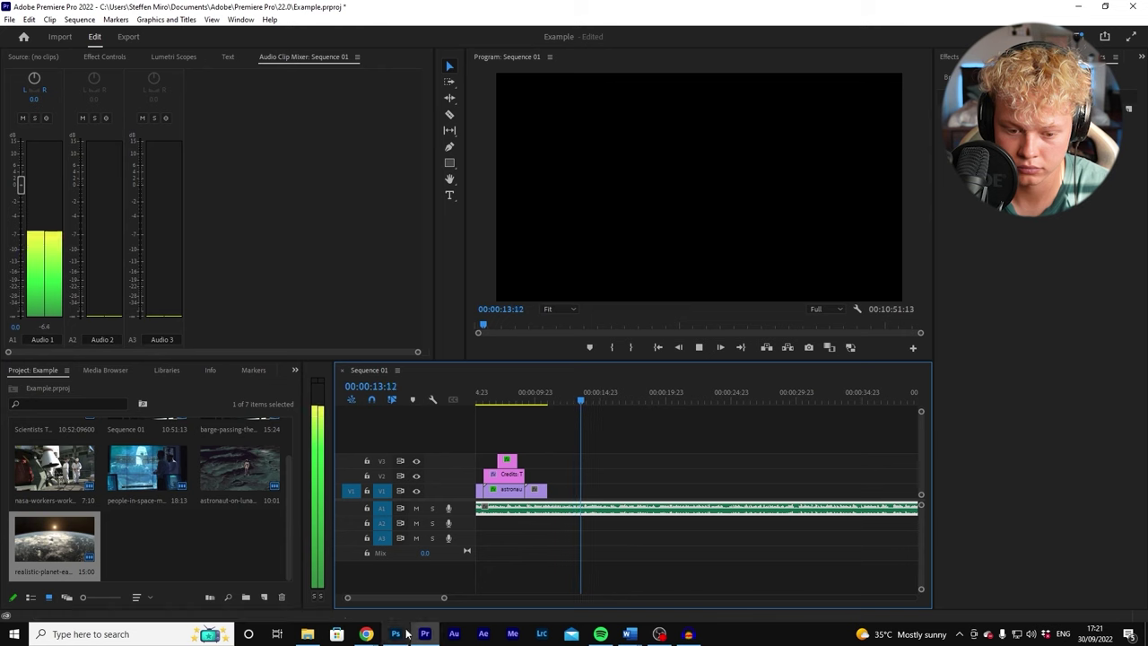
# - Switch to Storyblocks in the browser and search its video library for "antarctica"
pyautogui.click(366, 633)
pyautogui.click(431, 576)
pyautogui.doubleClick(123, 126)
pyautogui.write('ant')
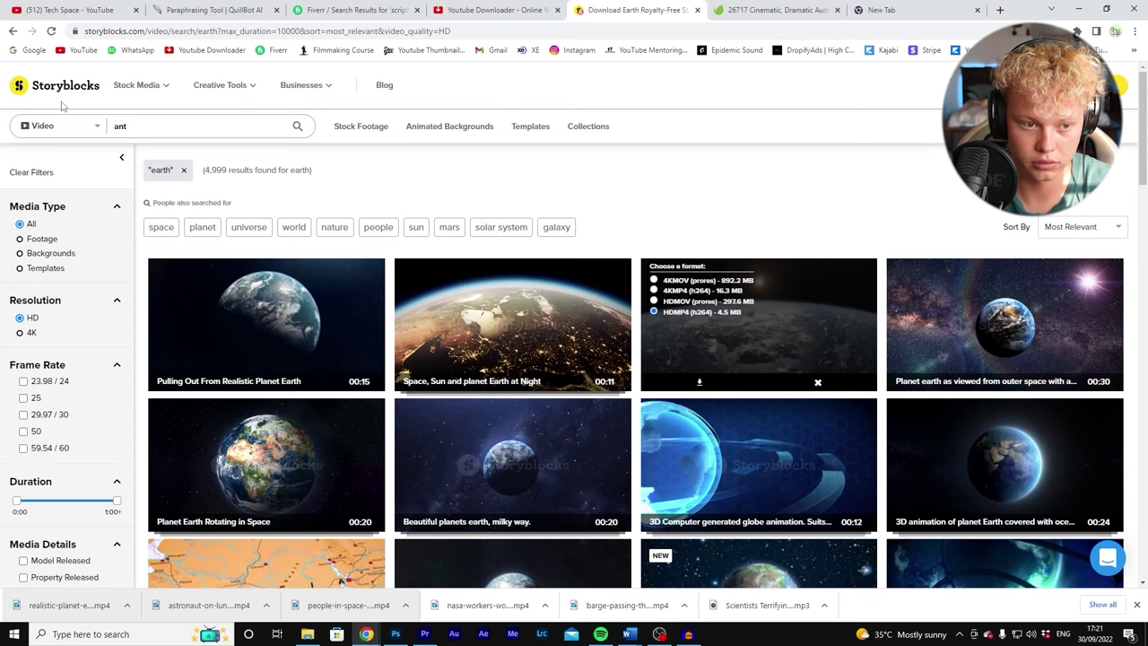
pyautogui.click(143, 147)
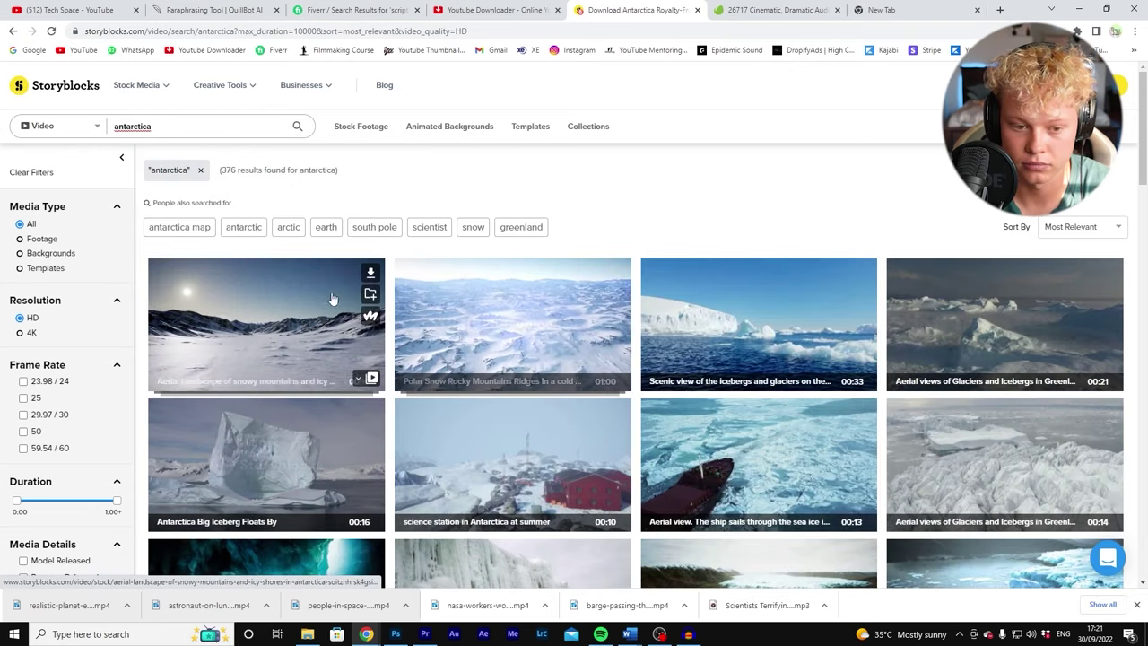
# - Find the "264 Greenland" glacier aerial clip among the Antarctica results and download it in HDMP4 format
pyautogui.scroll(-2, 704, 356)
pyautogui.scroll(-1, 704, 356)
pyautogui.scroll(-2, 482, 477)
pyautogui.scroll(-1, 502, 431)
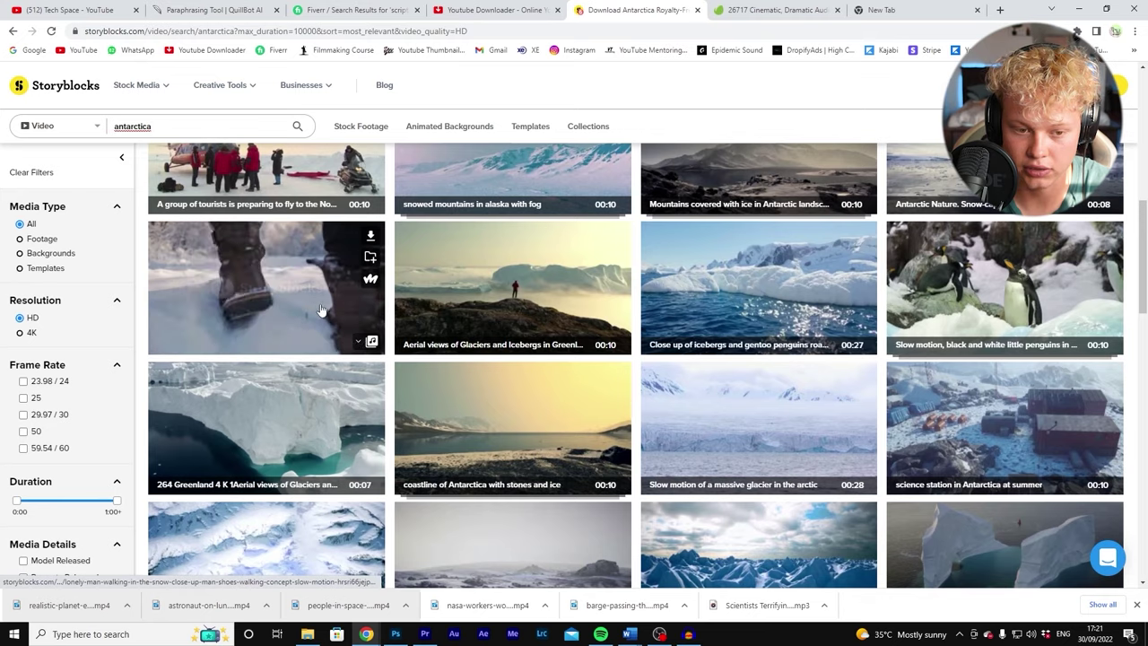
pyautogui.scroll(-1, 367, 296)
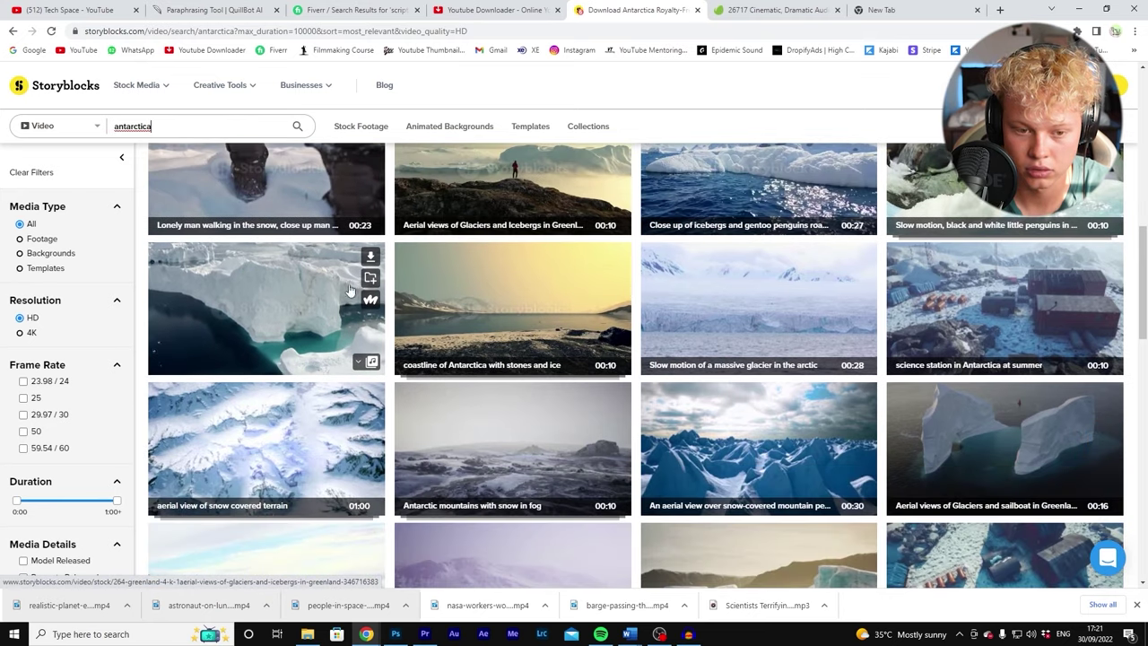
pyautogui.click(370, 257)
pyautogui.click(233, 294)
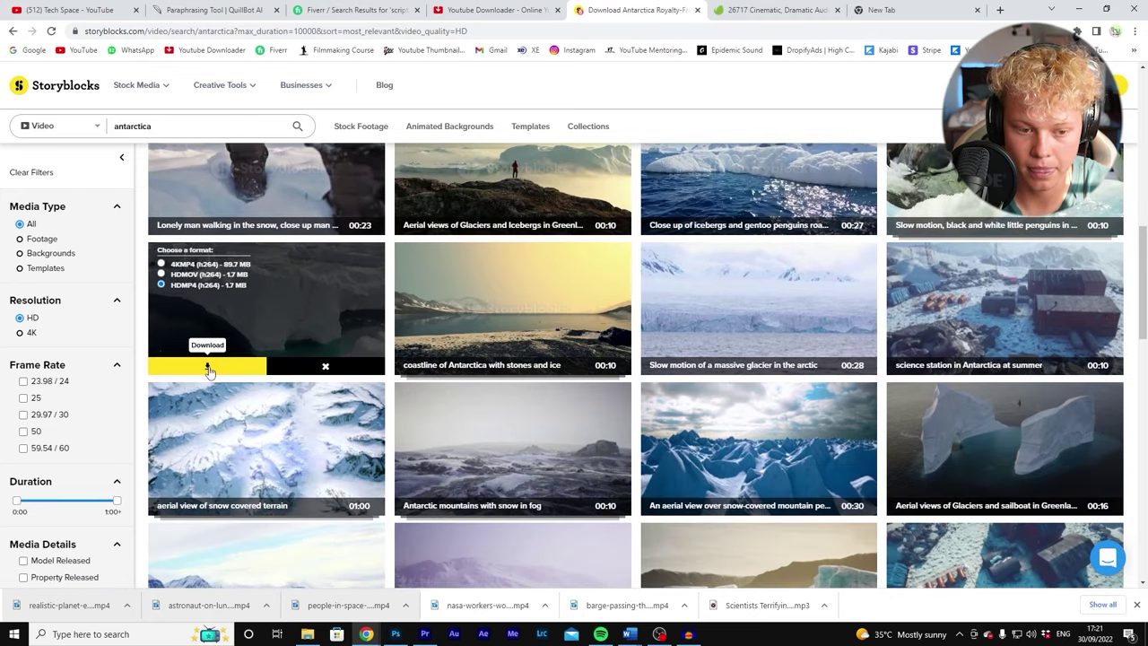
pyautogui.click(207, 363)
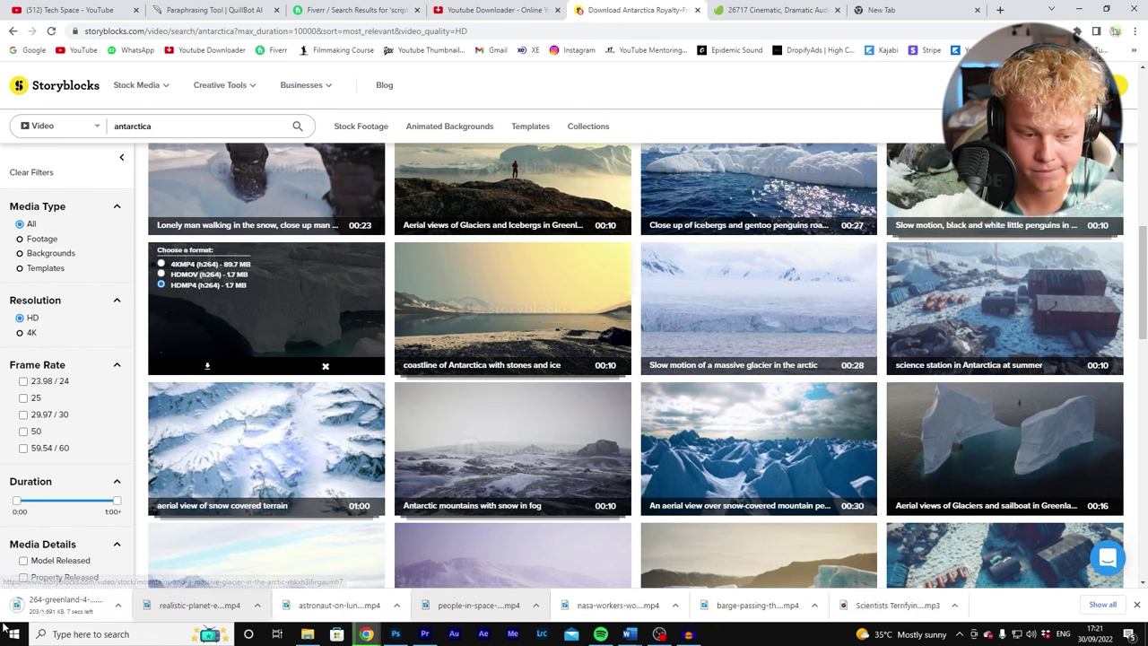
# - Return to Premiere Pro, add the glacier clip after the Earth clip on V1, and trim its end to match the voice-over
pyautogui.click(396, 635)
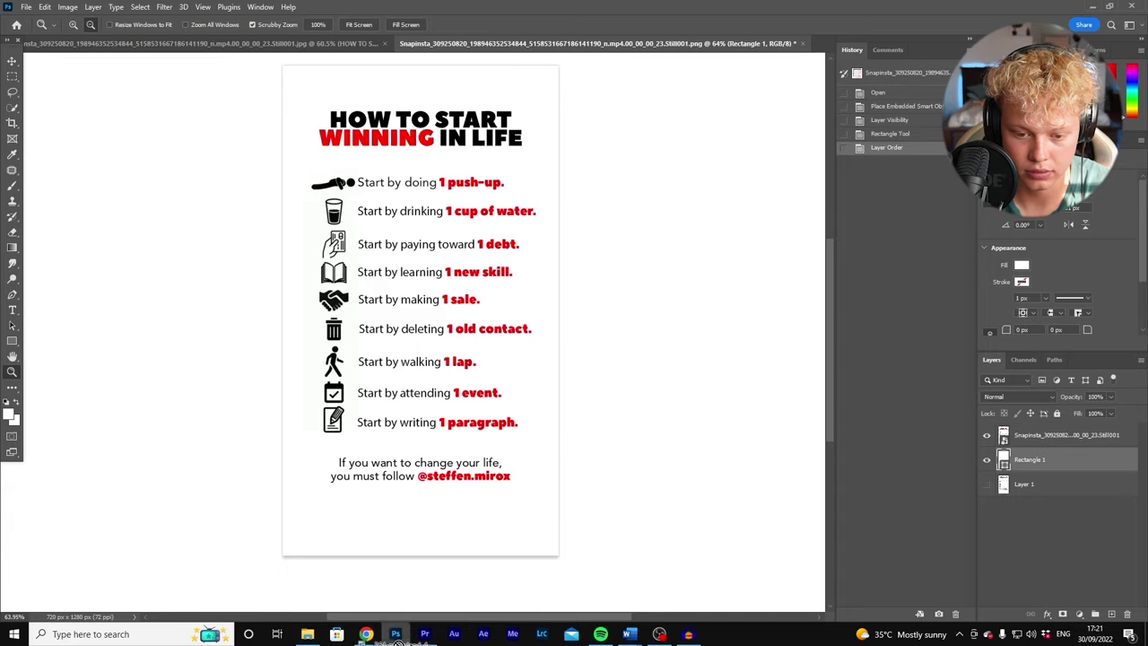
pyautogui.click(424, 634)
pyautogui.press('space')
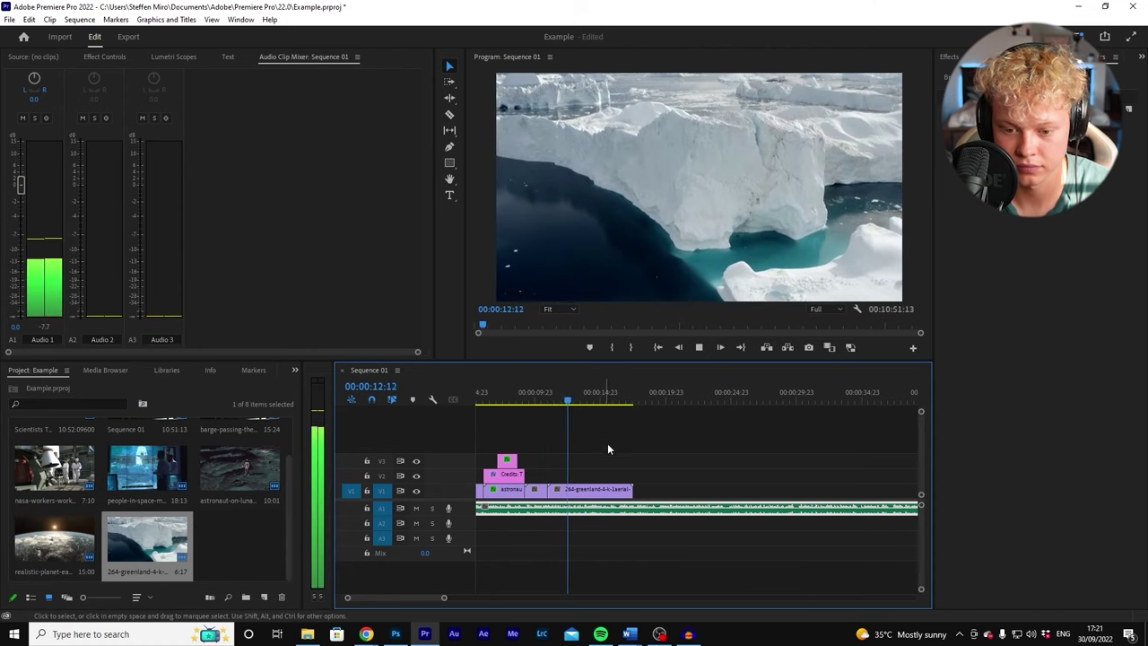
pyautogui.moveTo(642, 488); pyautogui.dragTo(585, 489)
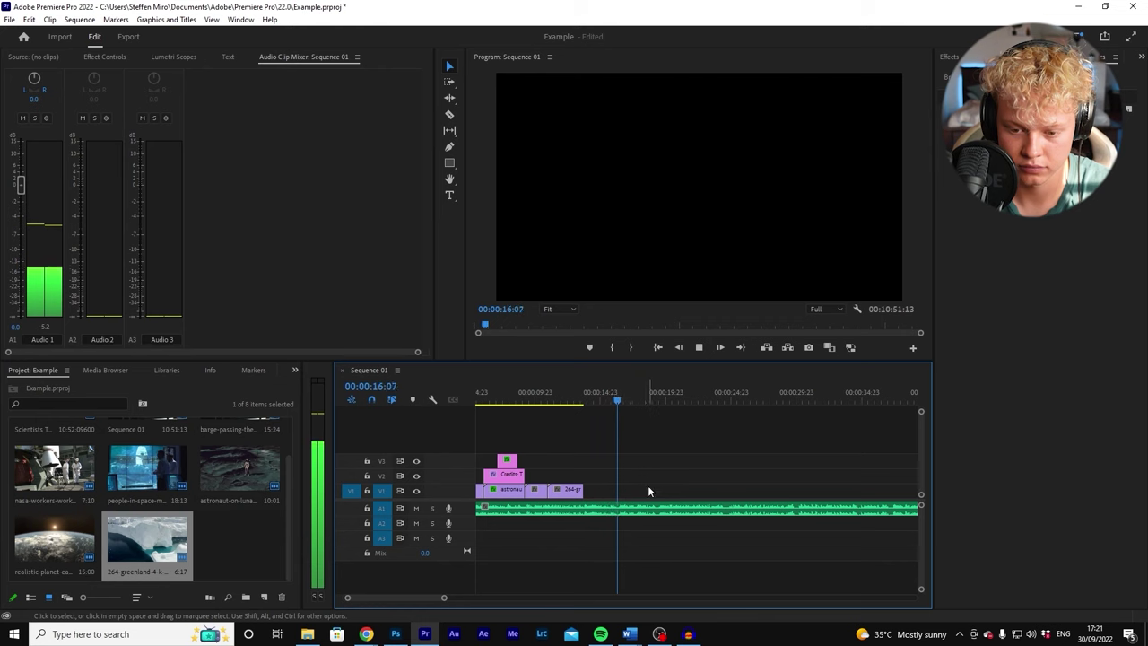
pyautogui.press('space')
# - Switch back to Storyblocks and search its video library for "antarctica scientist"
pyautogui.moveTo(366, 634)
pyautogui.click(429, 578)
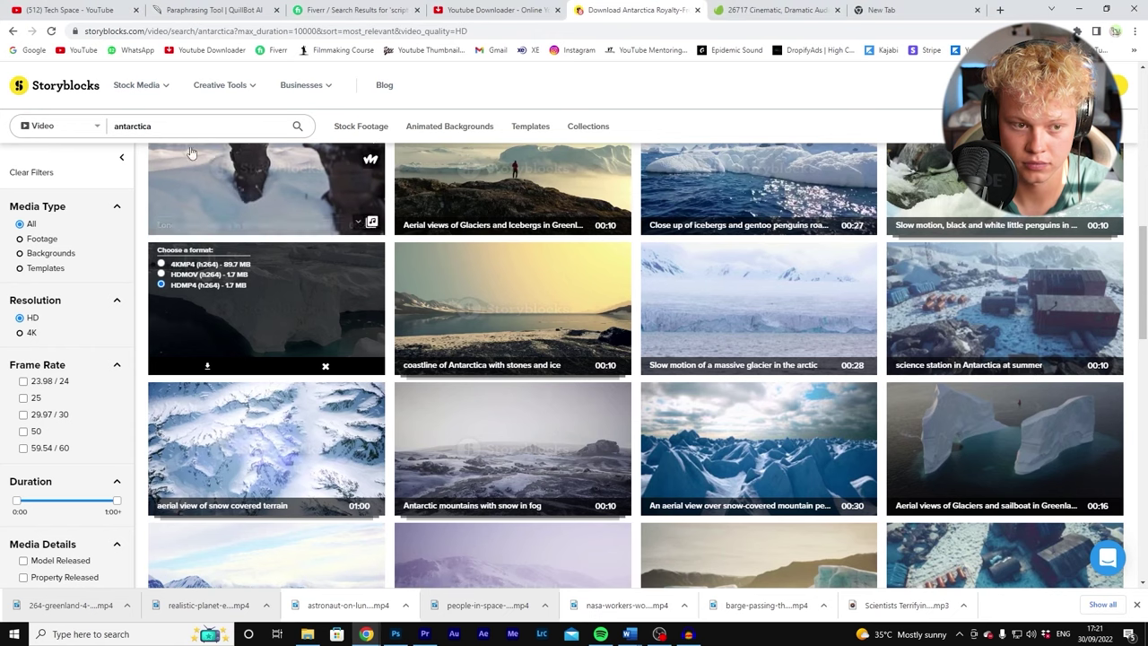
pyautogui.click(148, 136)
pyautogui.write('scientist')
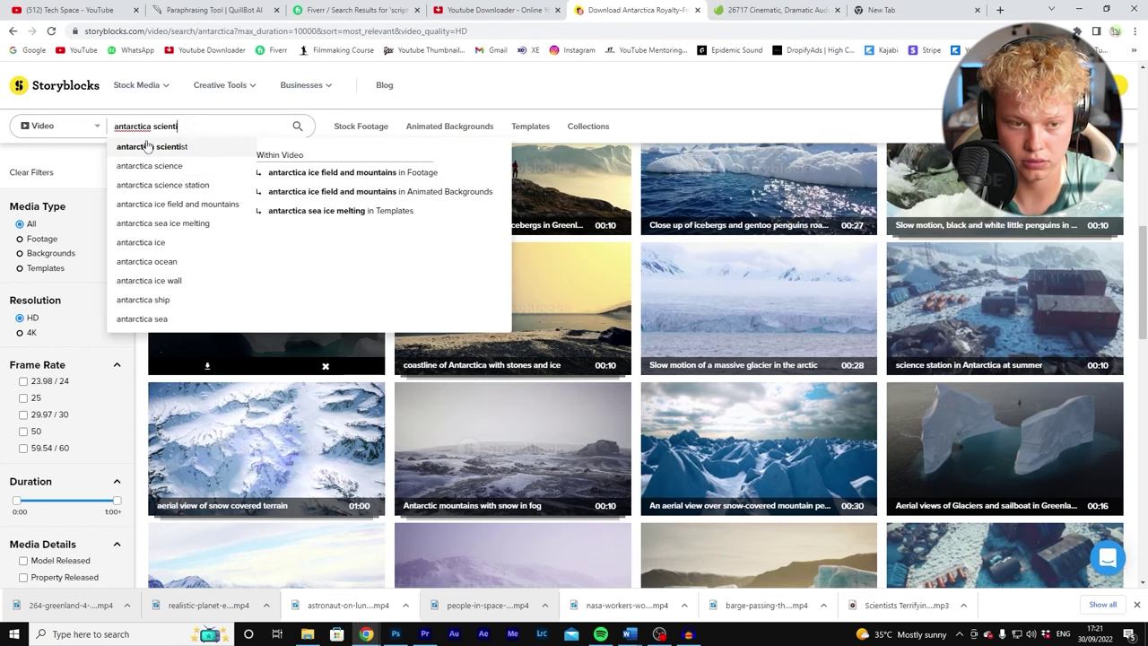
pyautogui.press('Return')
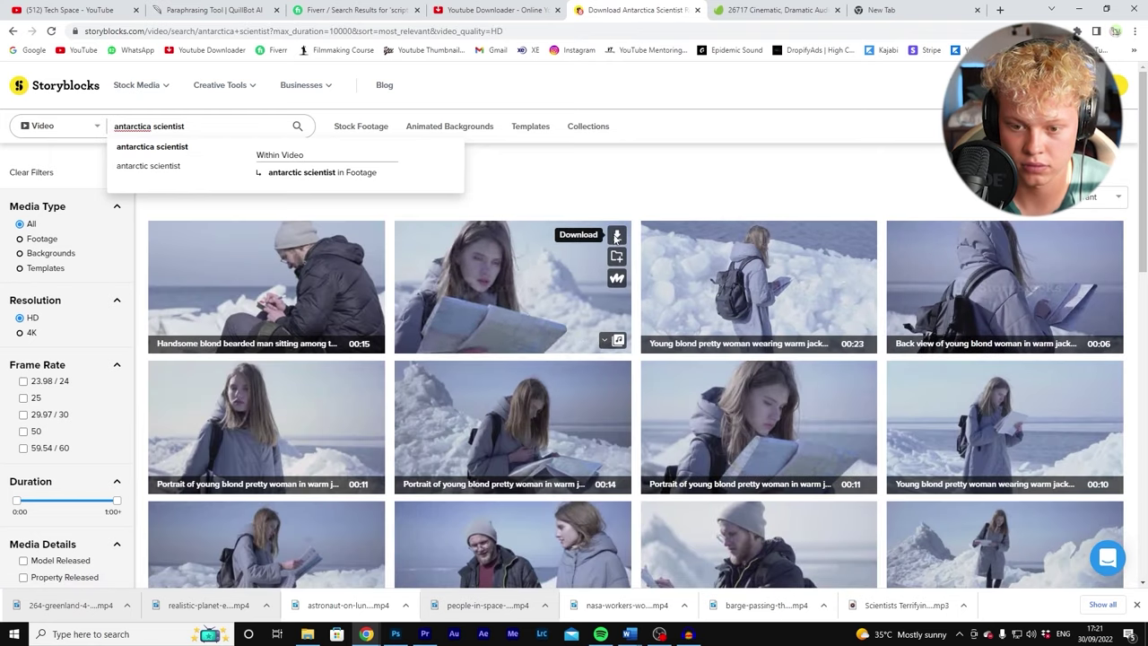
# - Download the clip of the couple in winter jackets by the ice as HDMP4 and place it after the glacier clip in Premiere Pro
pyautogui.scroll(-3, 524, 404)
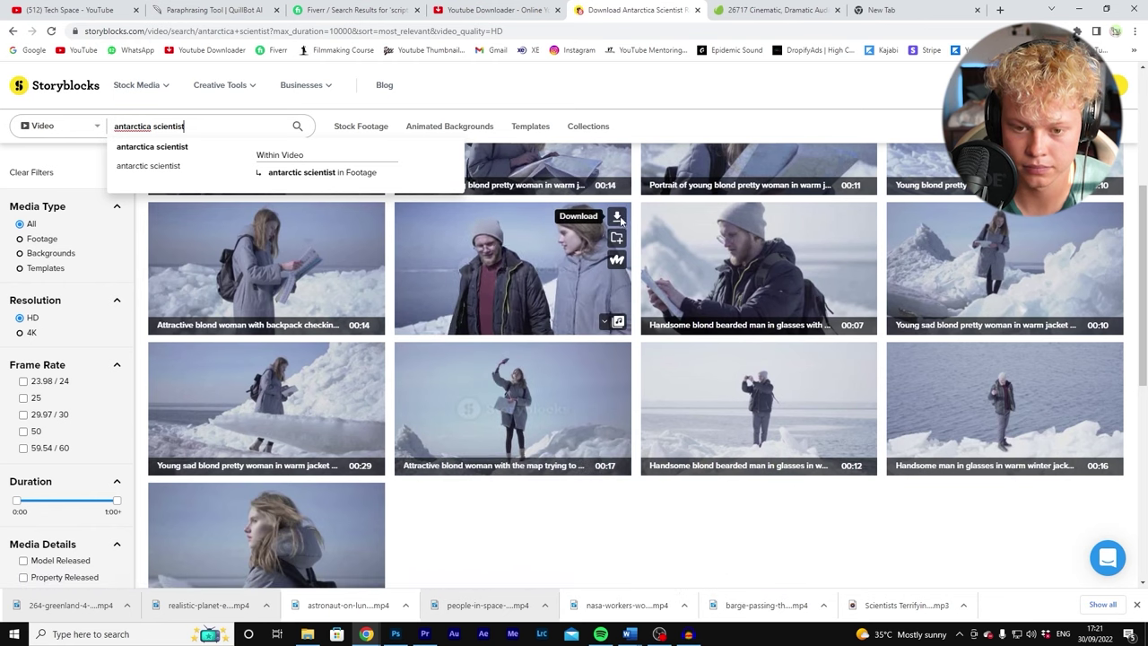
pyautogui.click(617, 216)
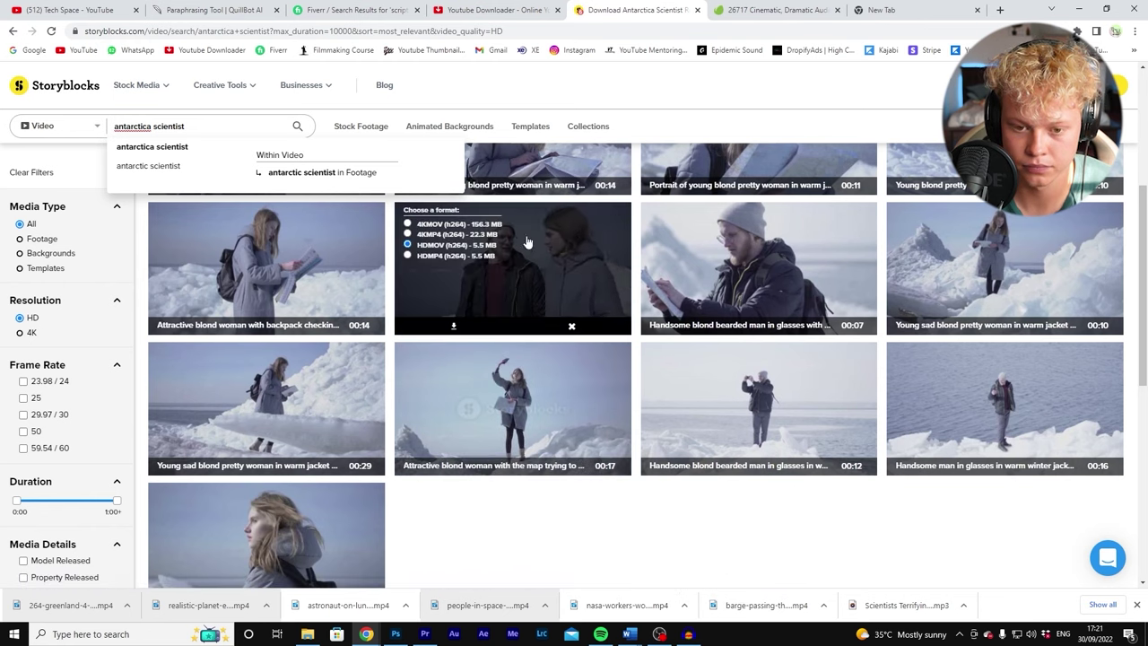
pyautogui.click(489, 326)
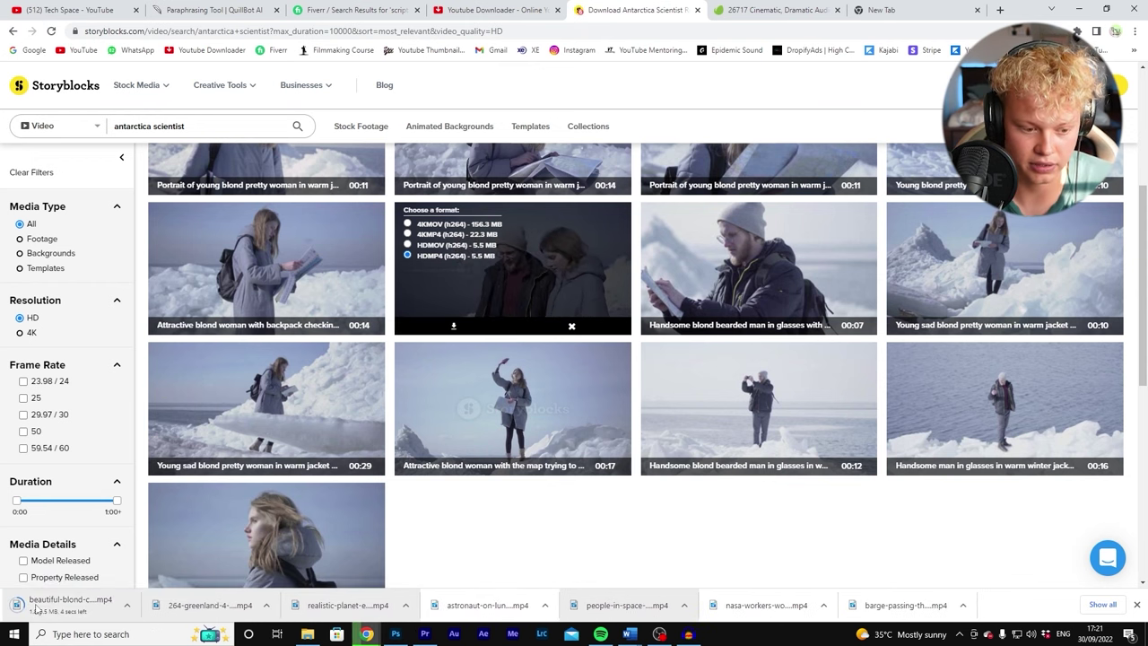
pyautogui.moveTo(40, 609); pyautogui.dragTo(584, 489)
# - Play the couple clip against the voice-over and trim its end to about 00:00:16:07
pyautogui.press('space')
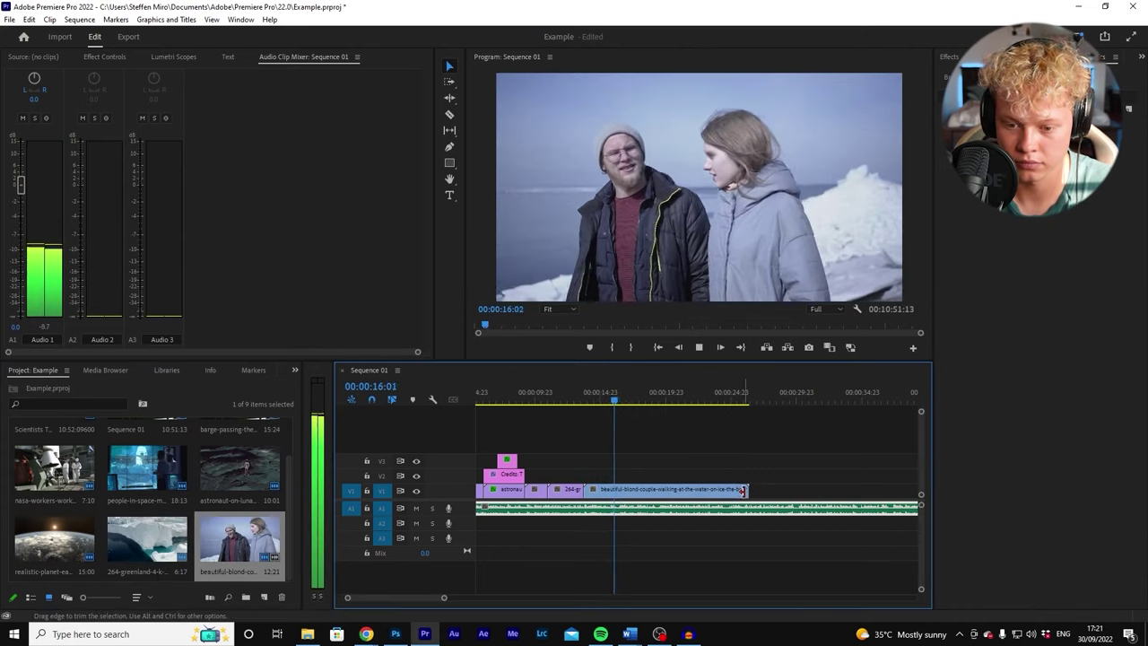
pyautogui.moveTo(749, 489); pyautogui.dragTo(717, 489)
pyautogui.moveTo(620, 488); pyautogui.dragTo(616, 489)
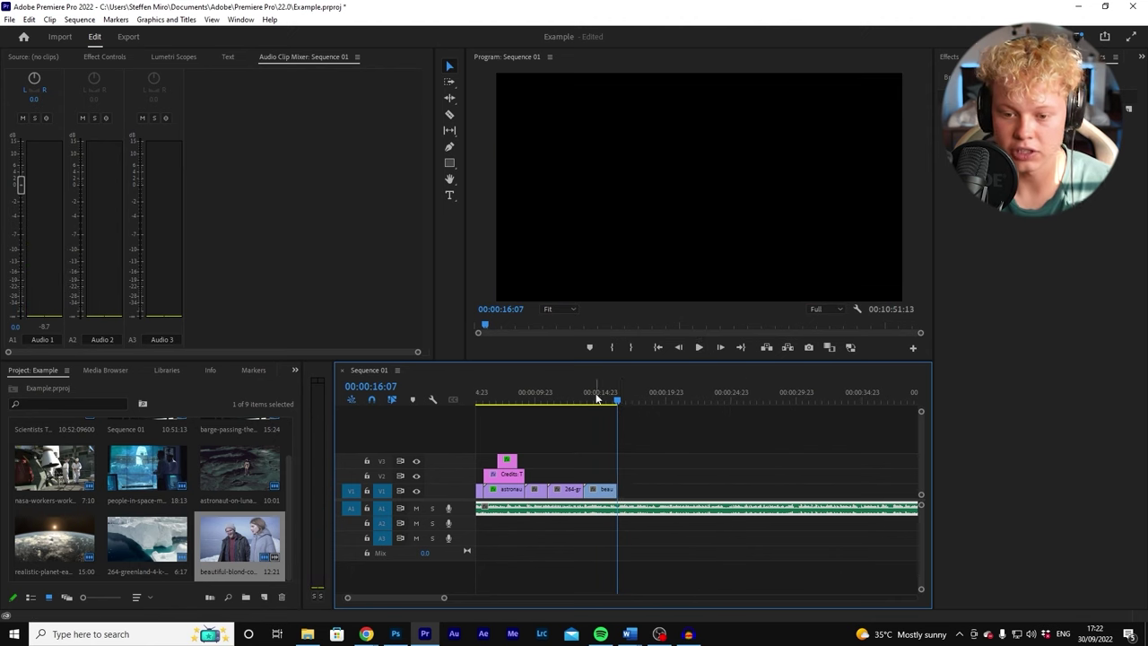
# - Play the whole sequence from 00:00:00:00 past the last clip to review how the footage matches the voice-over
pyautogui.click(592, 398)
pyautogui.scroll(2, 567, 383)
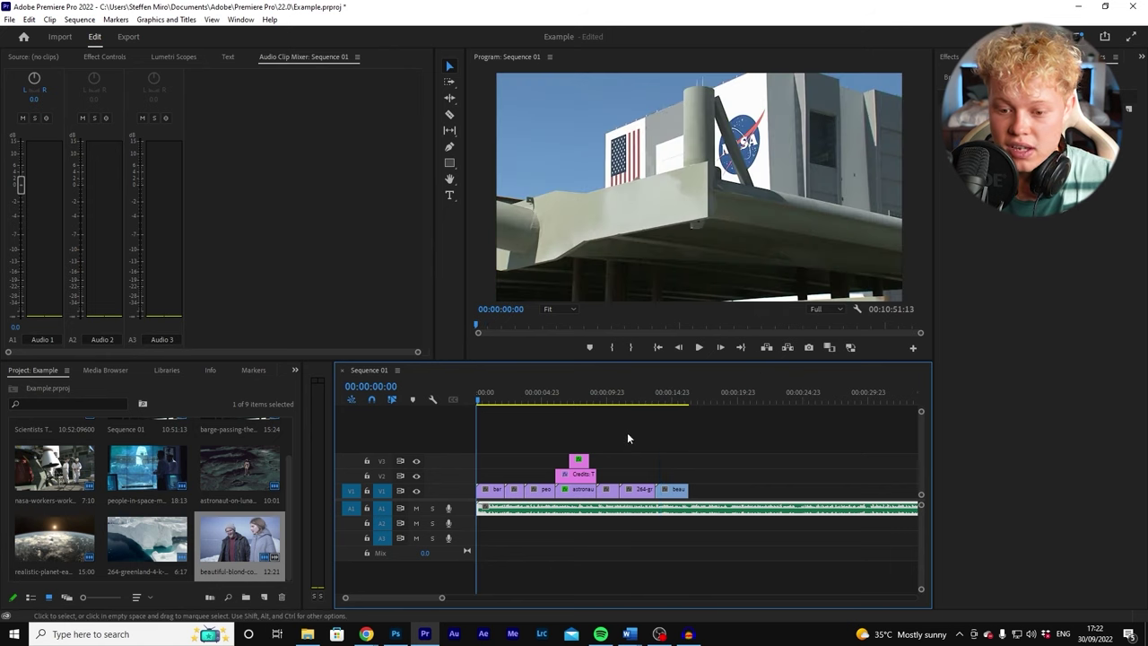
pyautogui.click(700, 348)
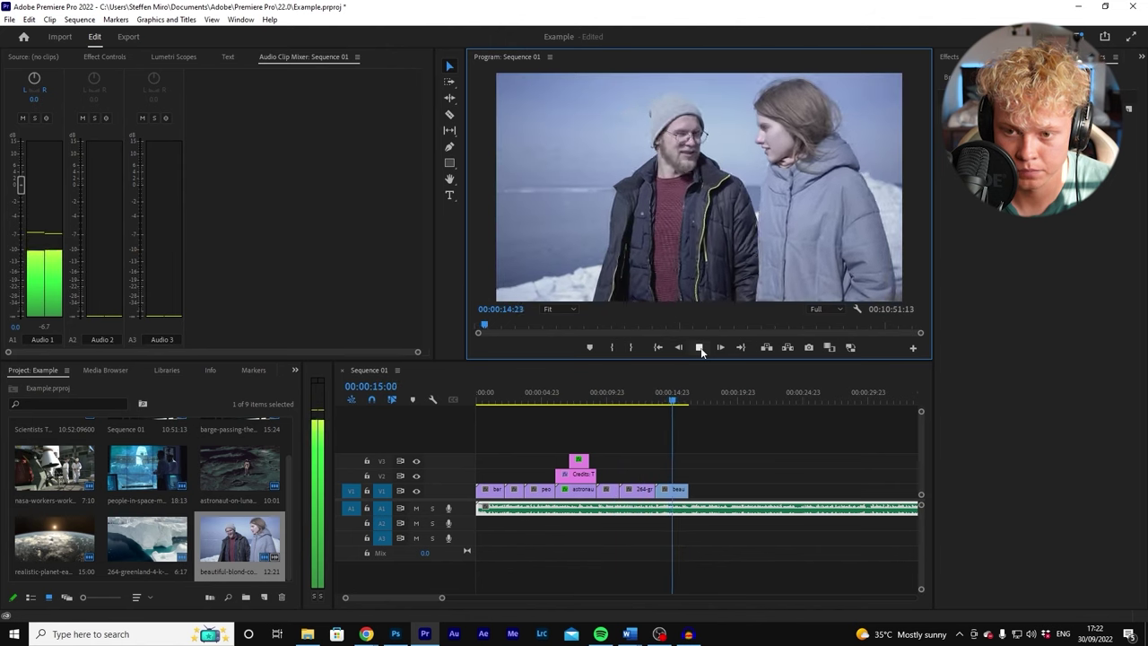
pyautogui.click(701, 347)
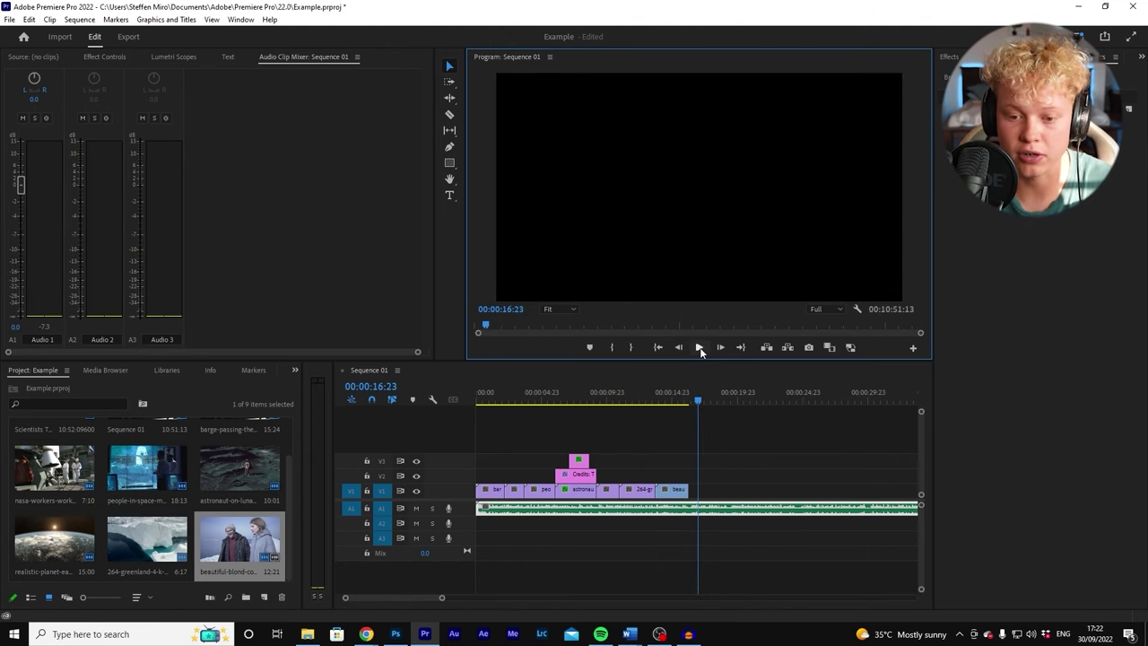
# - Scrub through the couple clip, the astronaut clip with the credits text, and the mission control clip to review them
pyautogui.moveTo(683, 401); pyautogui.dragTo(663, 403)
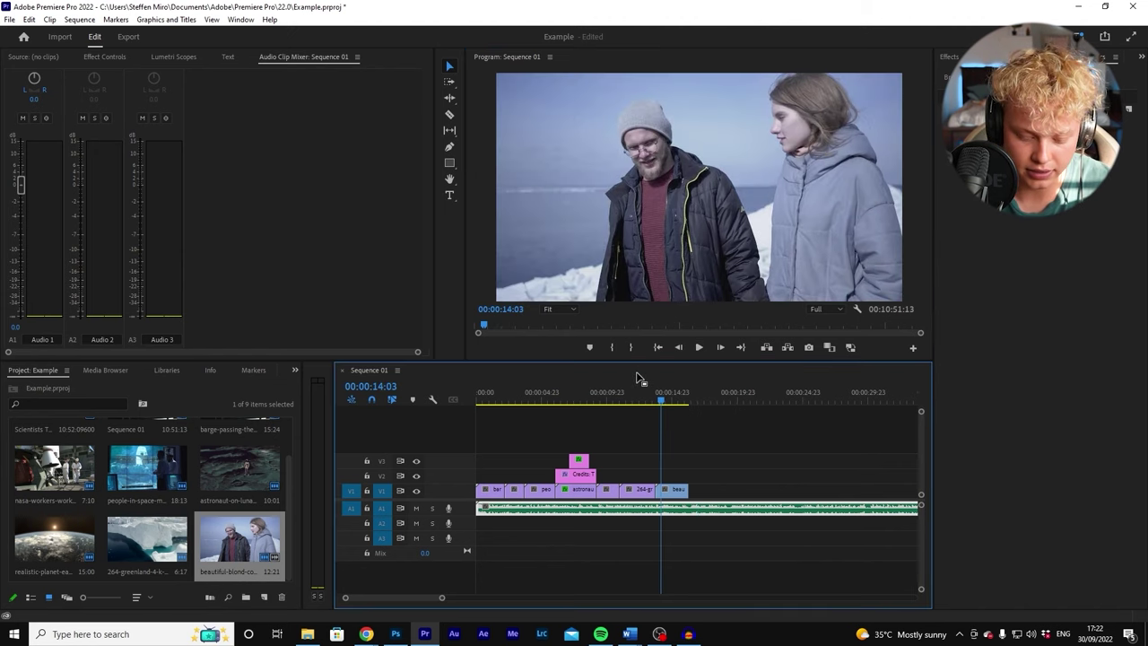
pyautogui.moveTo(664, 397); pyautogui.dragTo(675, 400)
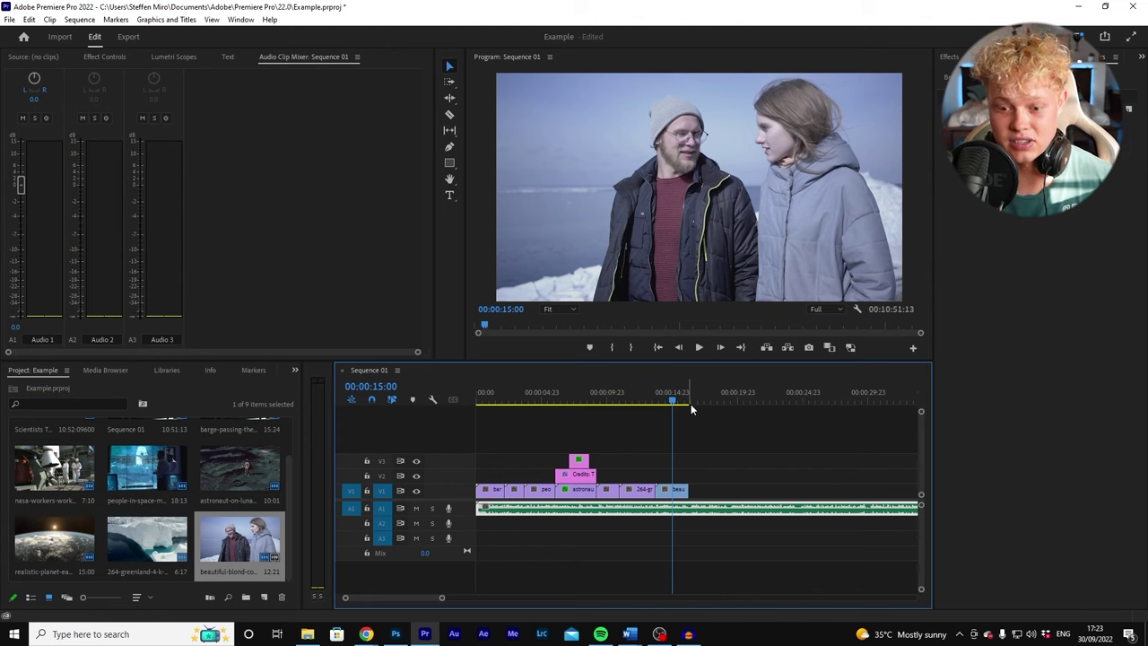
pyautogui.moveTo(664, 403); pyautogui.dragTo(689, 409)
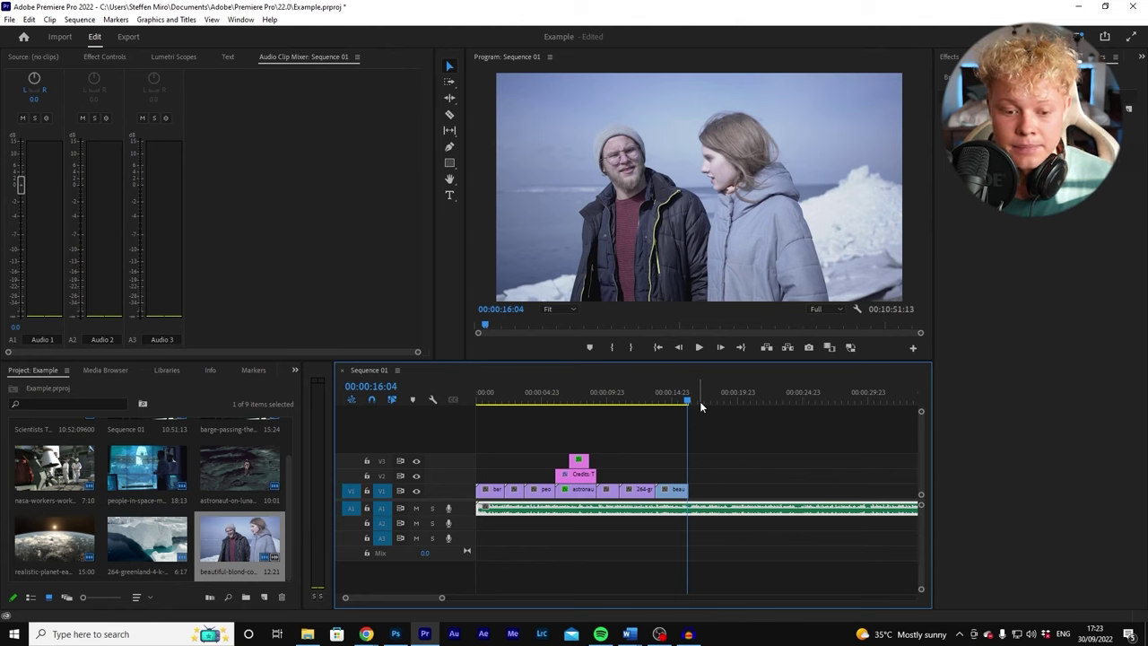
pyautogui.moveTo(580, 408)
pyautogui.mouseDown()
pyautogui.moveTo(463, 407)
pyautogui.moveTo(513, 396)
pyautogui.moveTo(588, 403)
pyautogui.moveTo(556, 399)
pyautogui.moveTo(581, 415)
pyautogui.moveTo(563, 405)
pyautogui.mouseUp()
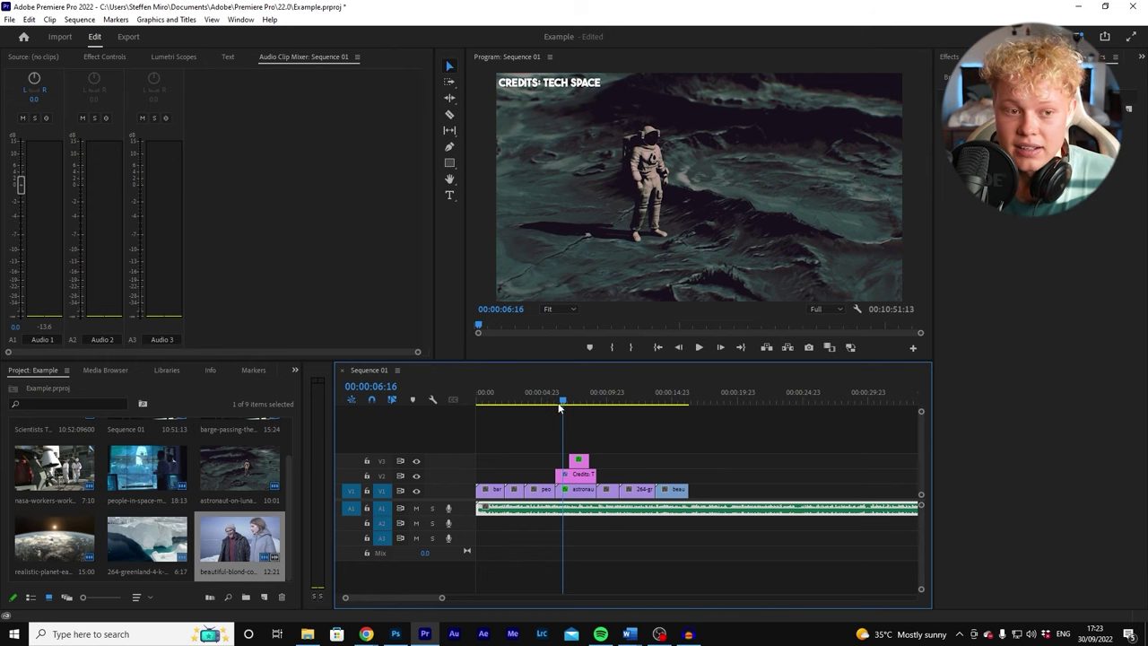
pyautogui.moveTo(516, 395); pyautogui.dragTo(537, 395)
# - Apply the Band Wipe video transition to the cut between the NASA workers clip and the mission control clip
pyautogui.hotkey('shift', '7')
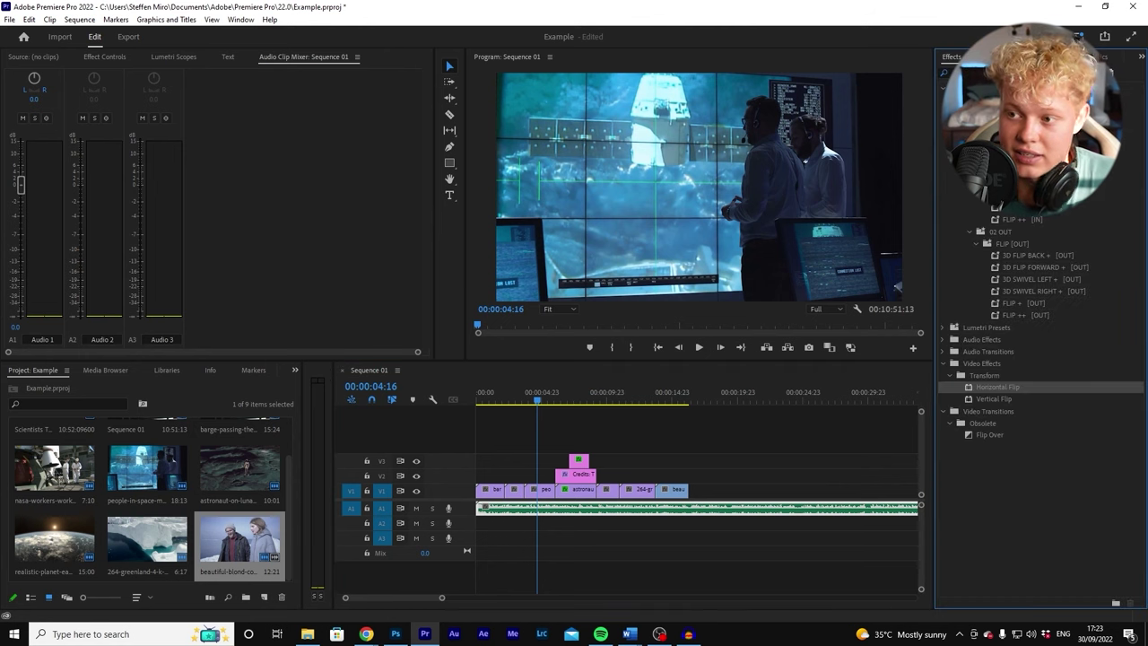
pyautogui.click(947, 167)
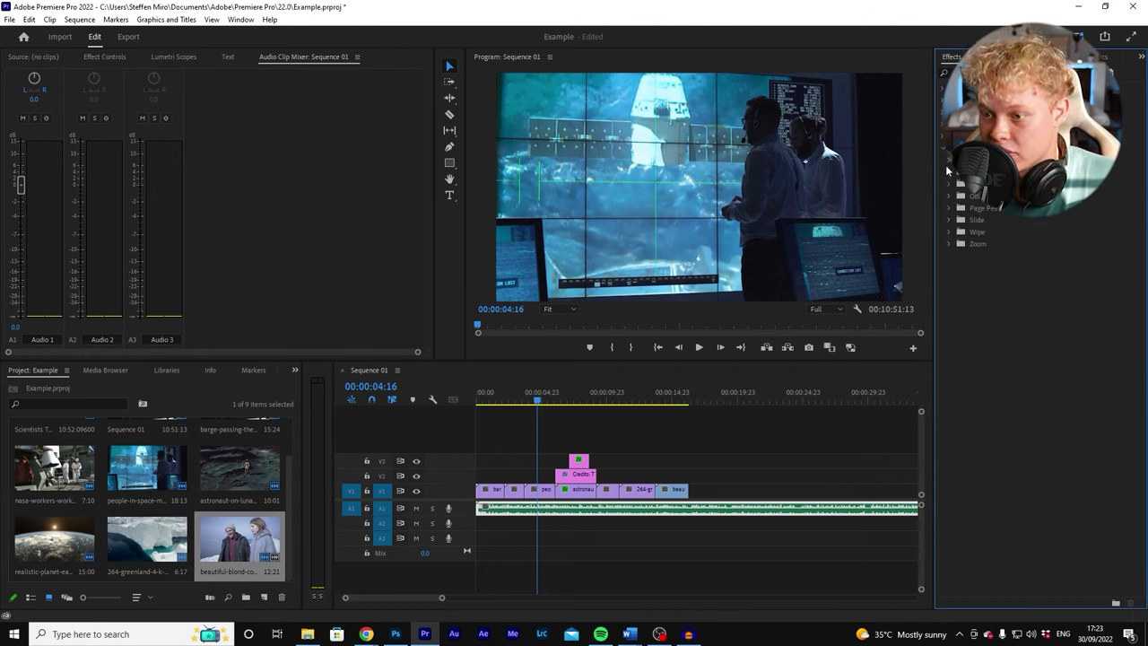
pyautogui.click(949, 232)
pyautogui.moveTo(987, 243); pyautogui.dragTo(496, 496)
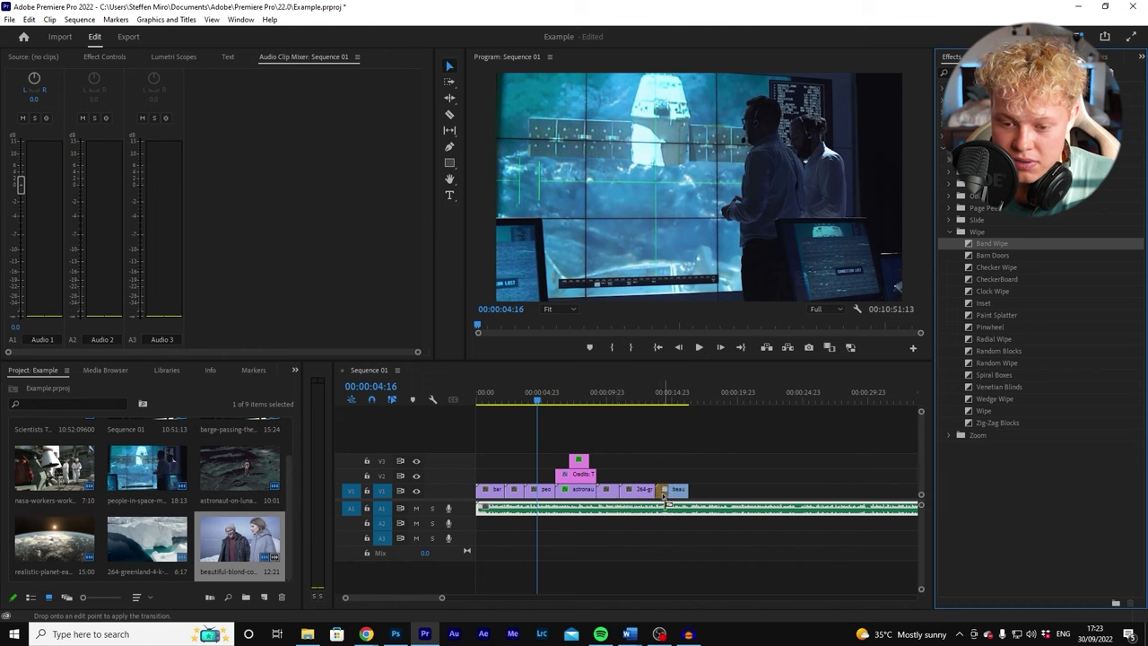
pyautogui.moveTo(683, 433); pyautogui.dragTo(372, 597)
pyautogui.moveTo(565, 490); pyautogui.dragTo(933, 496)
pyautogui.moveTo(992, 243); pyautogui.dragTo(565, 493)
# - Play back the Band Wipe transition between the NASA workers and mission control clips to check how it looks
pyautogui.moveTo(565, 392); pyautogui.dragTo(501, 398)
pyautogui.press('space')
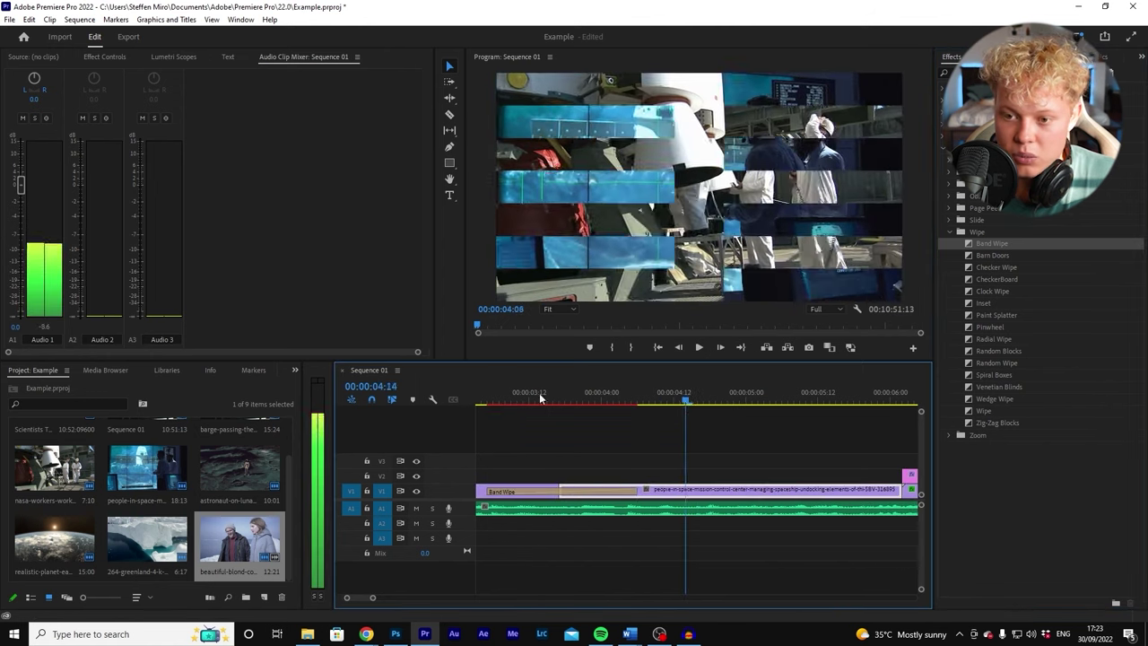
pyautogui.click(657, 347)
pyautogui.click(697, 348)
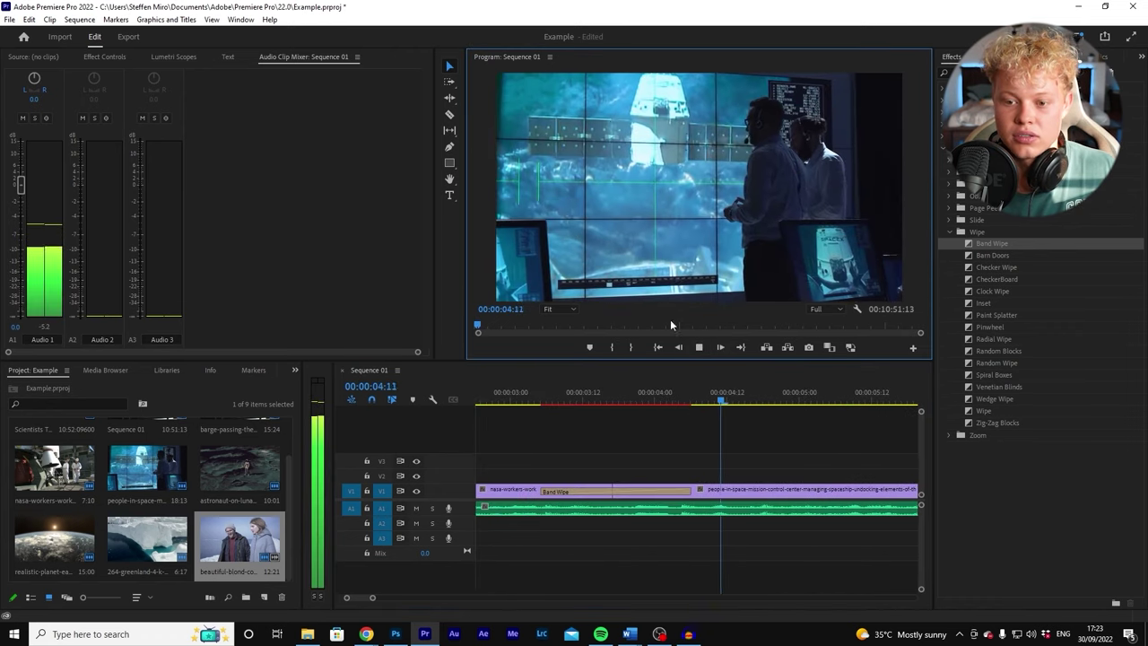
pyautogui.click(696, 348)
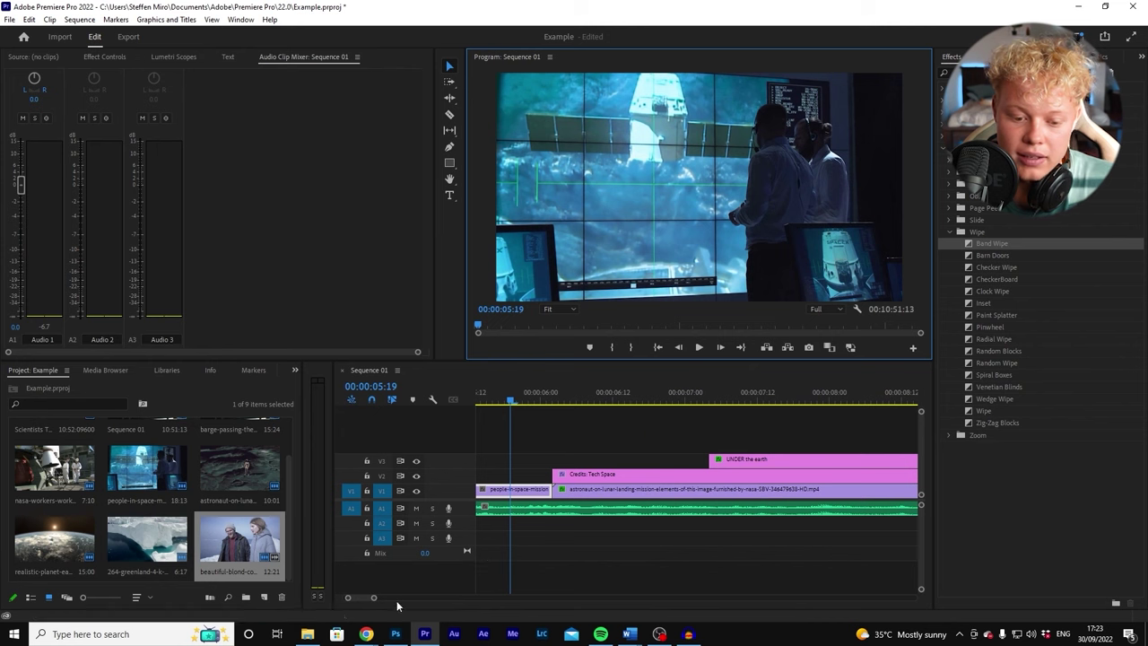
pyautogui.moveTo(374, 599); pyautogui.dragTo(485, 599)
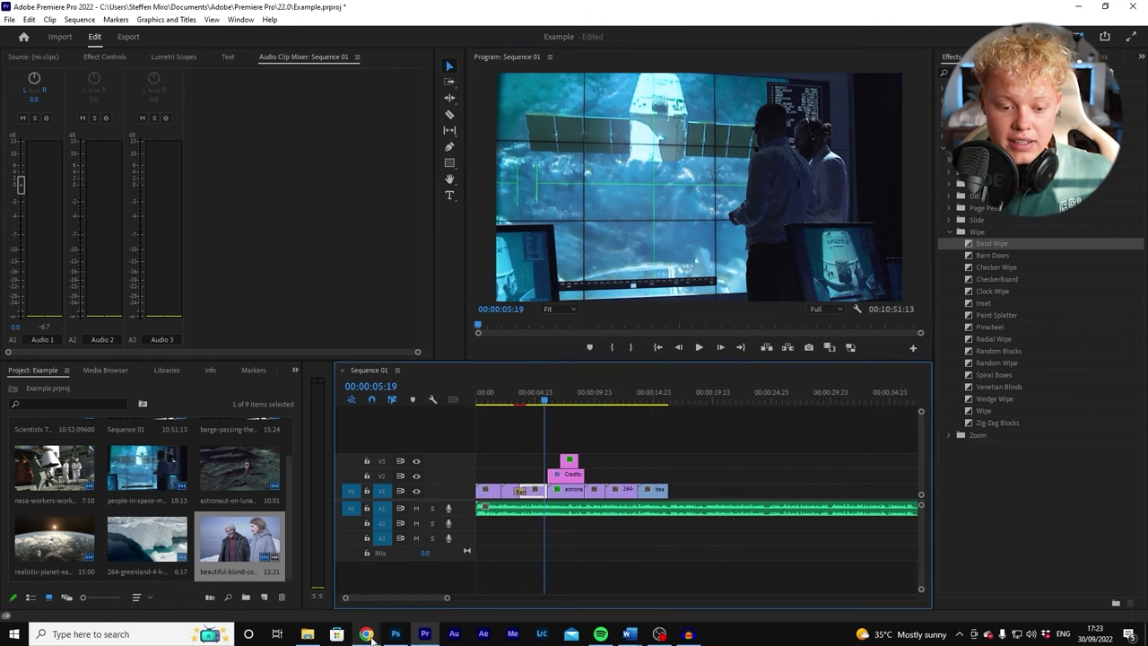
pyautogui.moveTo(367, 634)
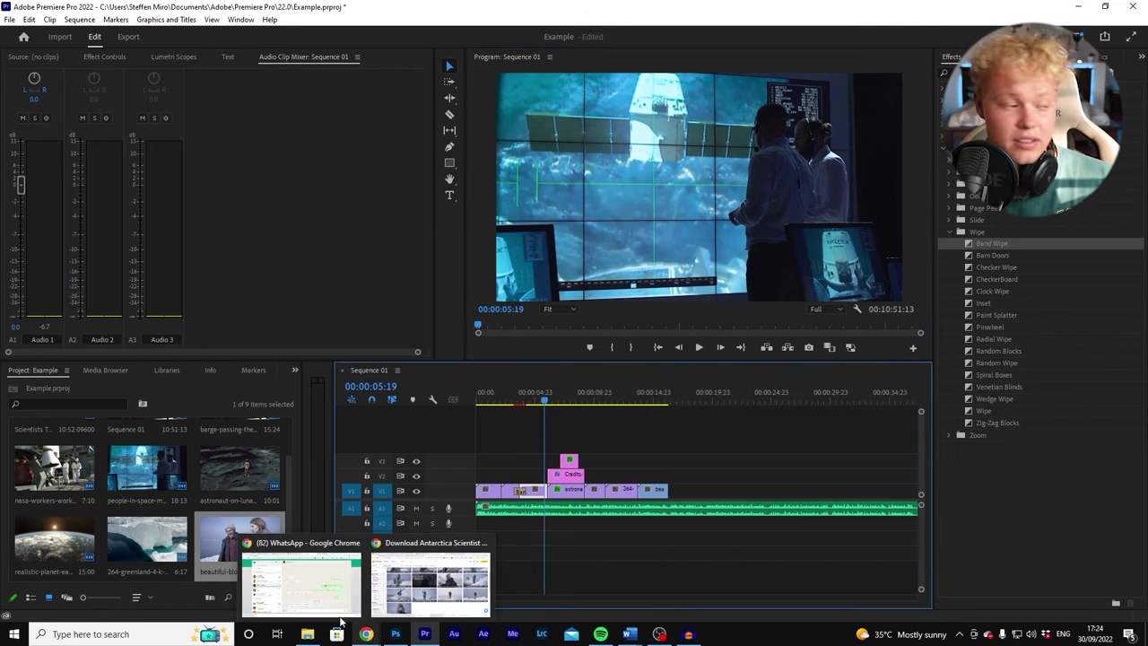
# - Place an AtomX Sound Fx audio clip on track A2 beneath the Band Wipe transition and play back that section
pyautogui.hotkey('ctrl', 'space')
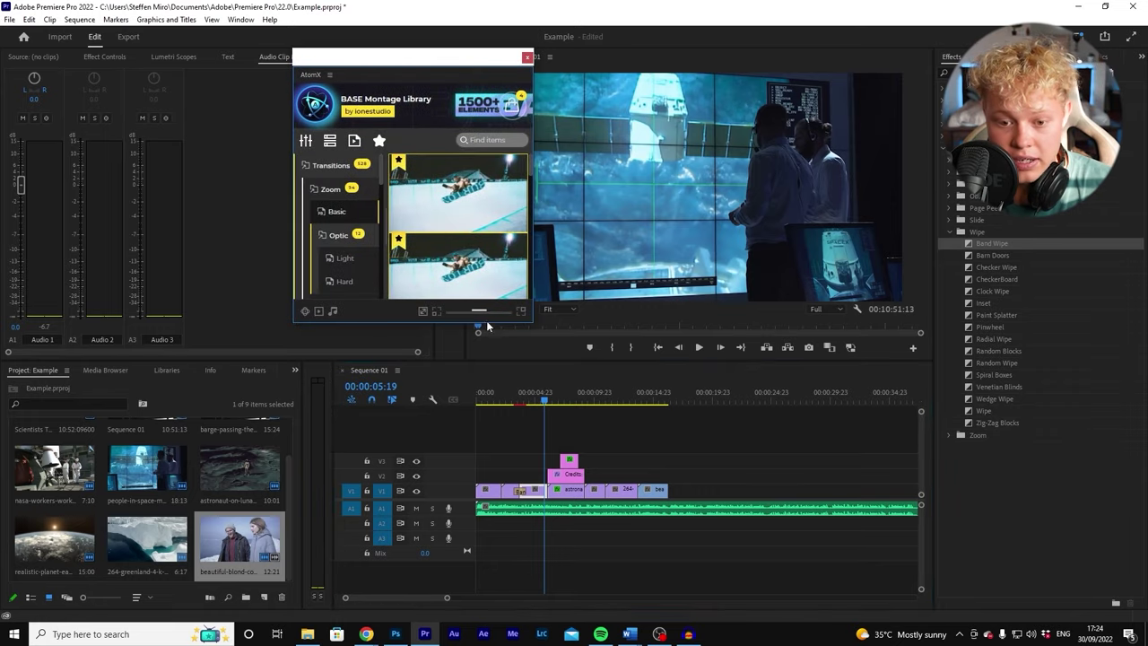
pyautogui.moveTo(487, 326); pyautogui.dragTo(484, 550)
pyautogui.scroll(-5, 330, 394)
pyautogui.click(339, 401)
pyautogui.click(328, 518)
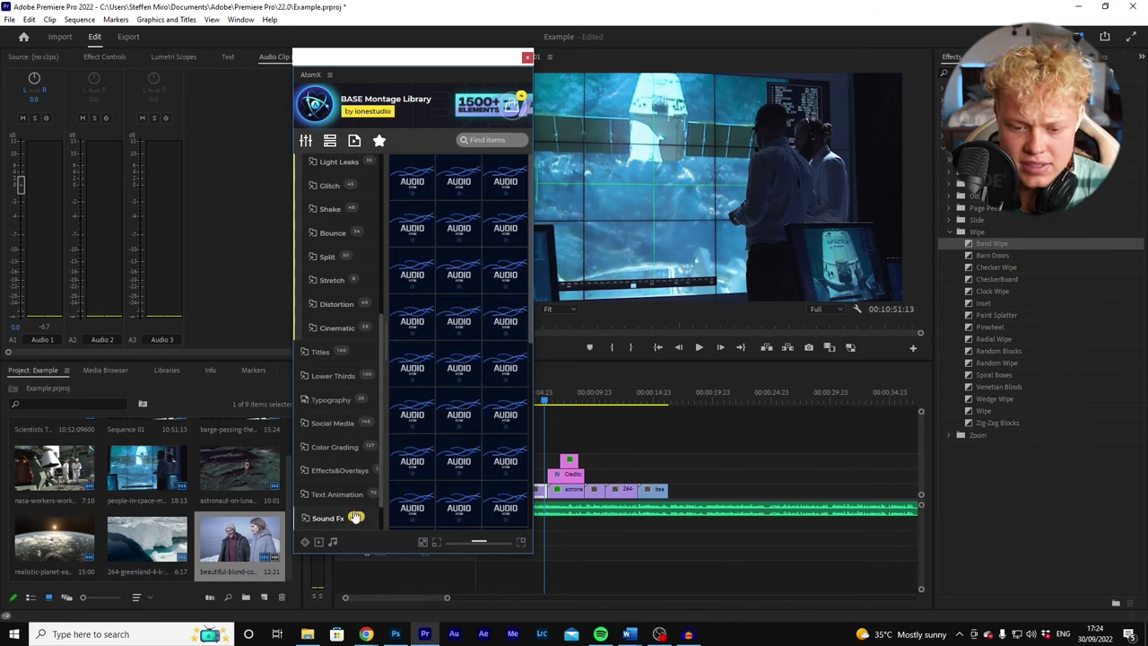
pyautogui.moveTo(409, 180); pyautogui.dragTo(565, 535)
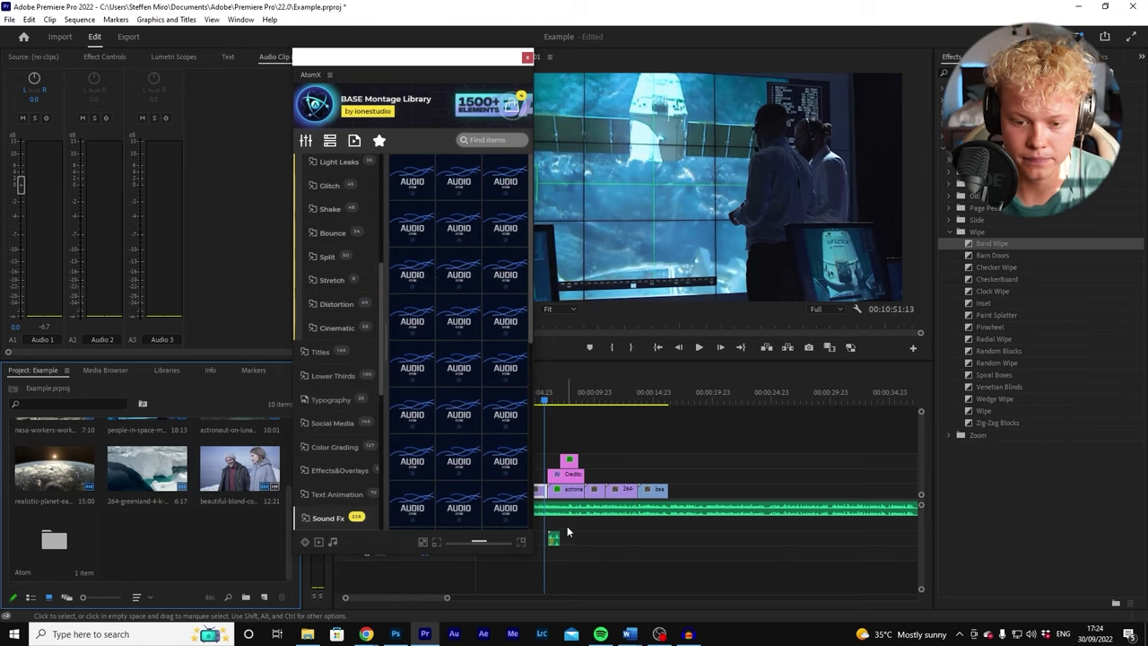
pyautogui.moveTo(550, 536); pyautogui.dragTo(522, 529)
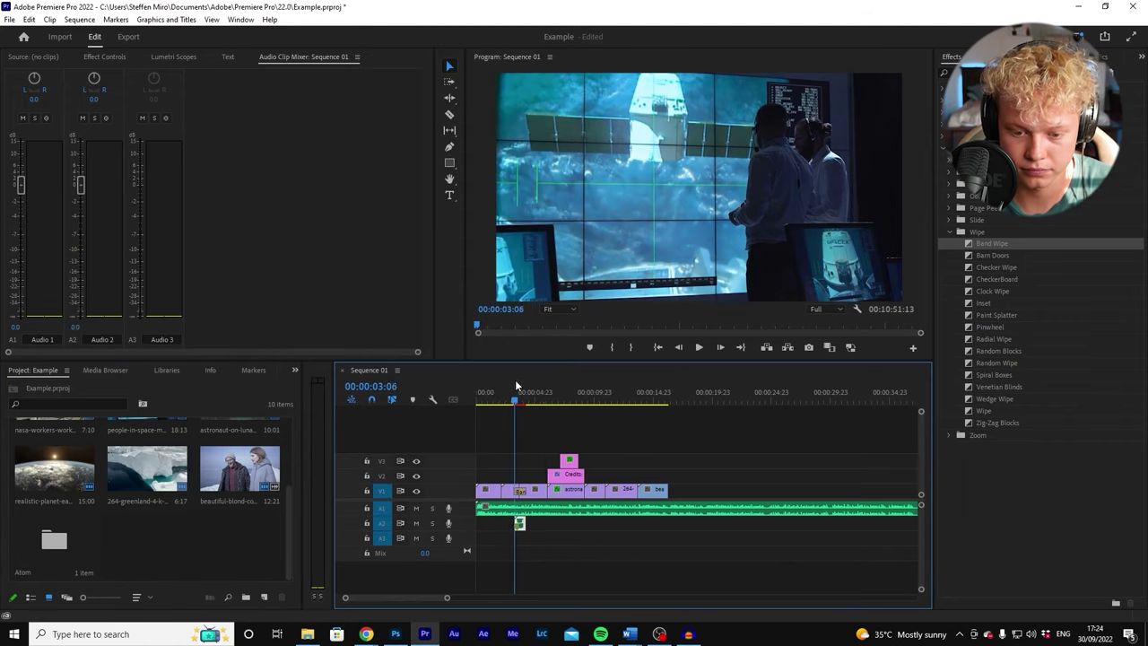
pyautogui.press('space')
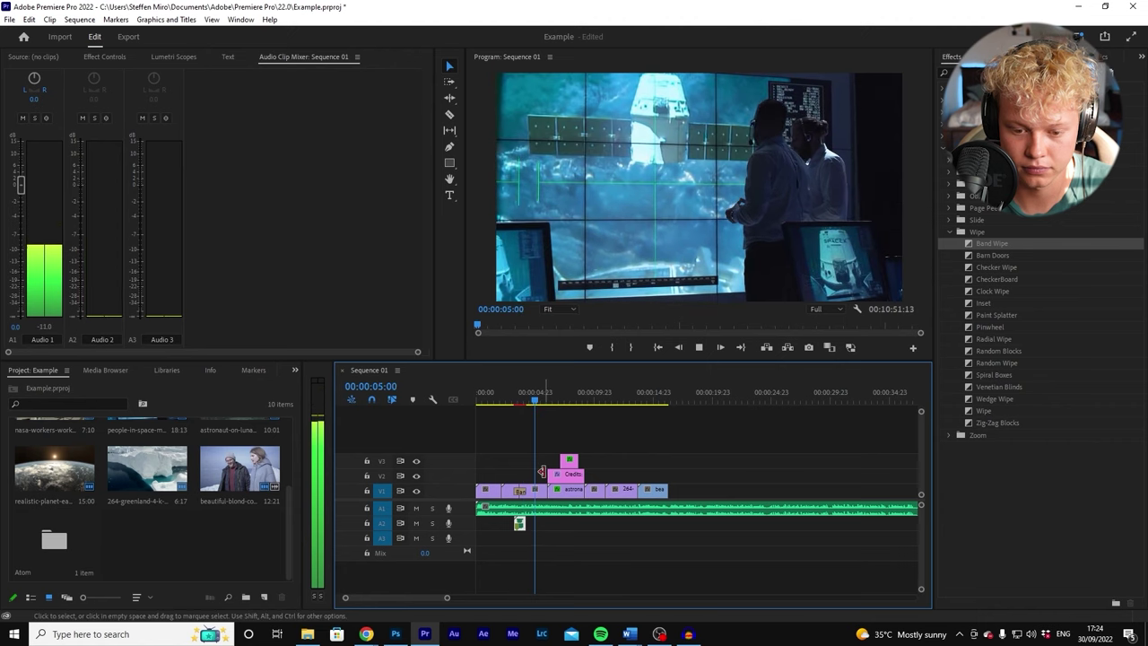
pyautogui.press('space')
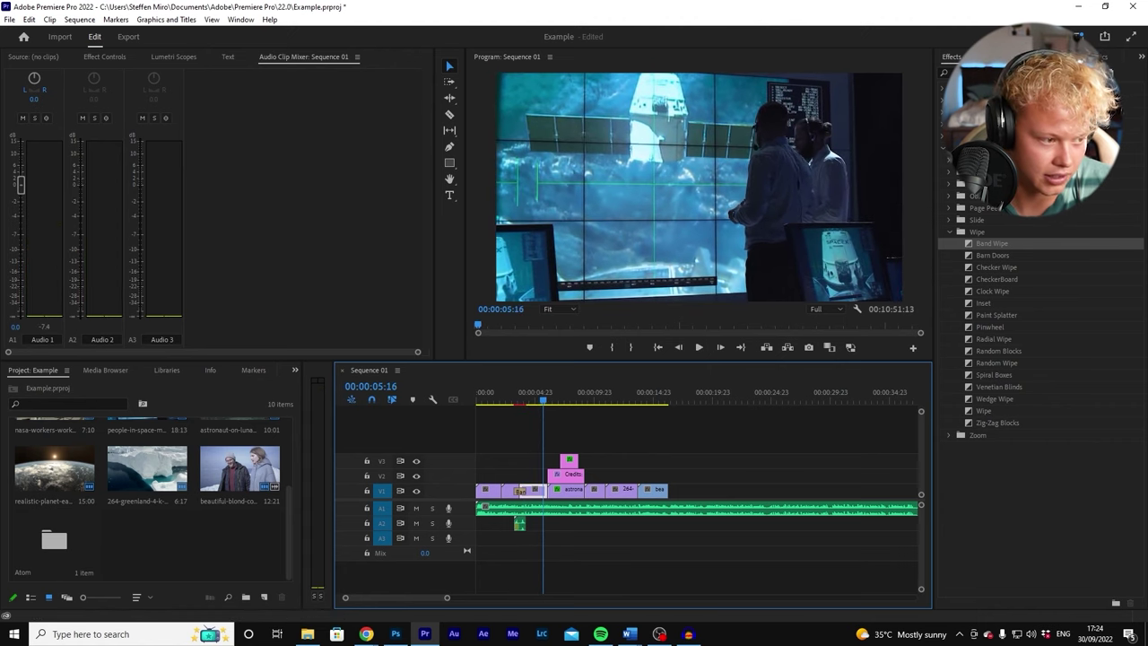
# - Apply the motocross-preview transition from the AtomX favorites at the cut between the astronaut and Earth clips and play it back
pyautogui.click(588, 402)
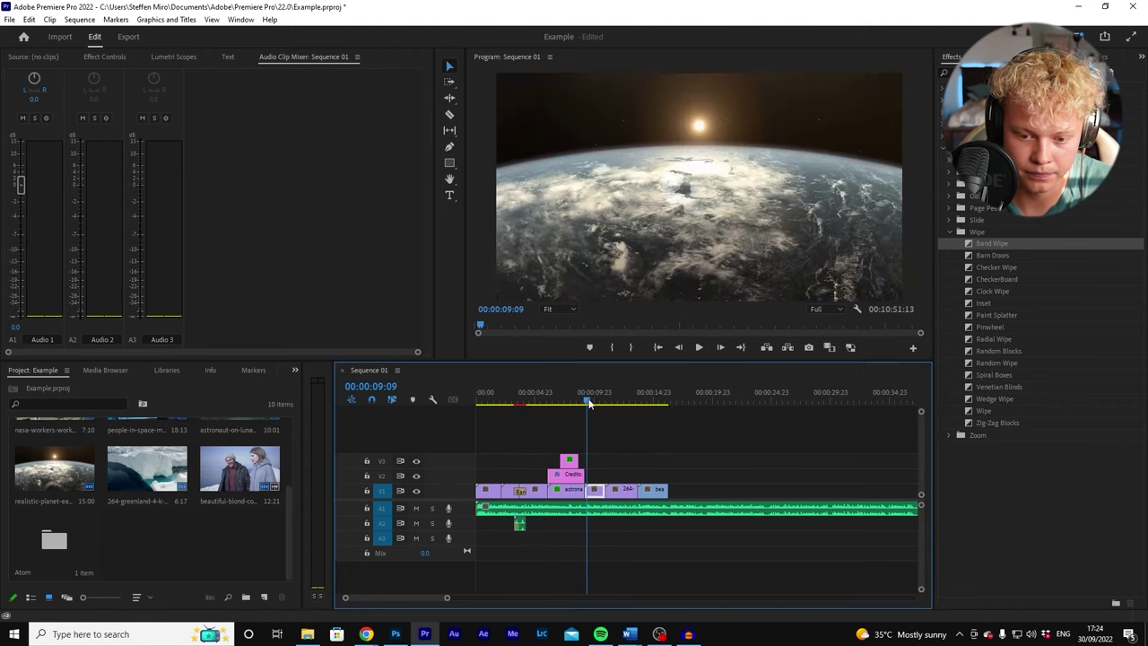
pyautogui.moveTo(589, 402); pyautogui.dragTo(583, 402)
pyautogui.hotkey('ctrl', 'space')
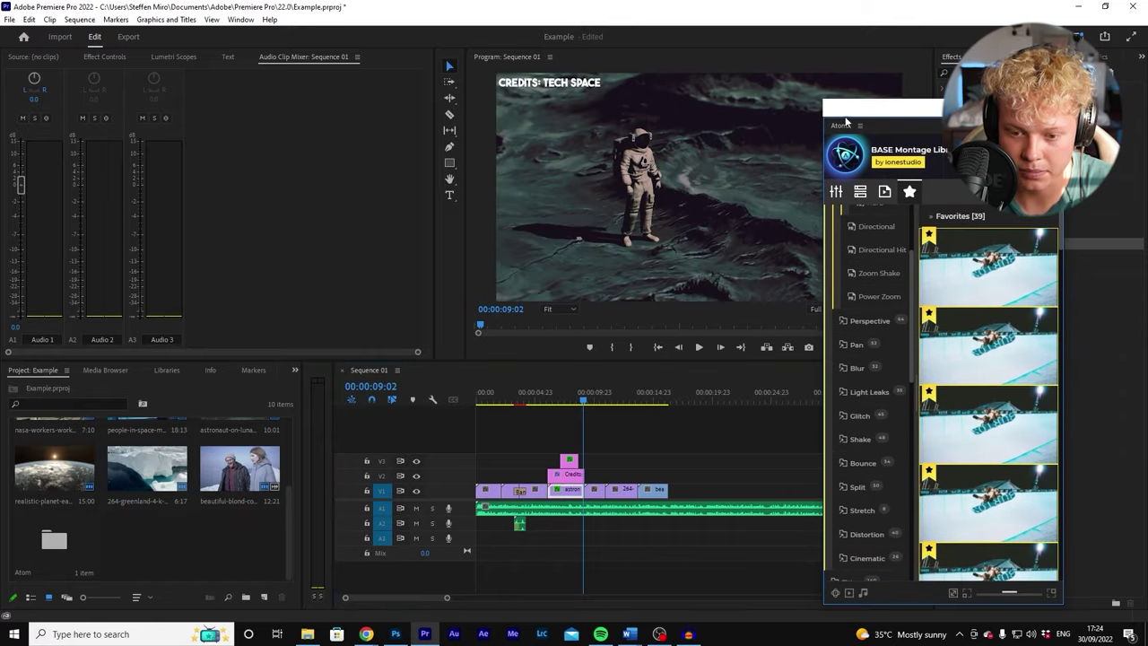
pyautogui.press('space')
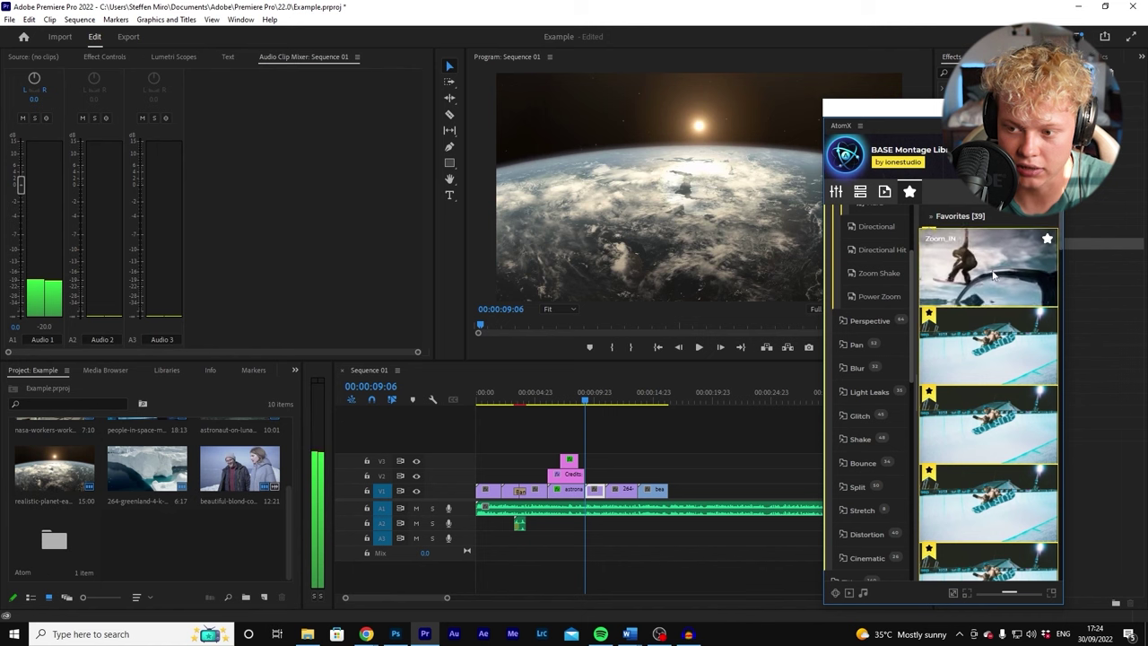
pyautogui.scroll(-2, 1008, 394)
pyautogui.scroll(-3, 995, 377)
pyautogui.scroll(-3, 977, 305)
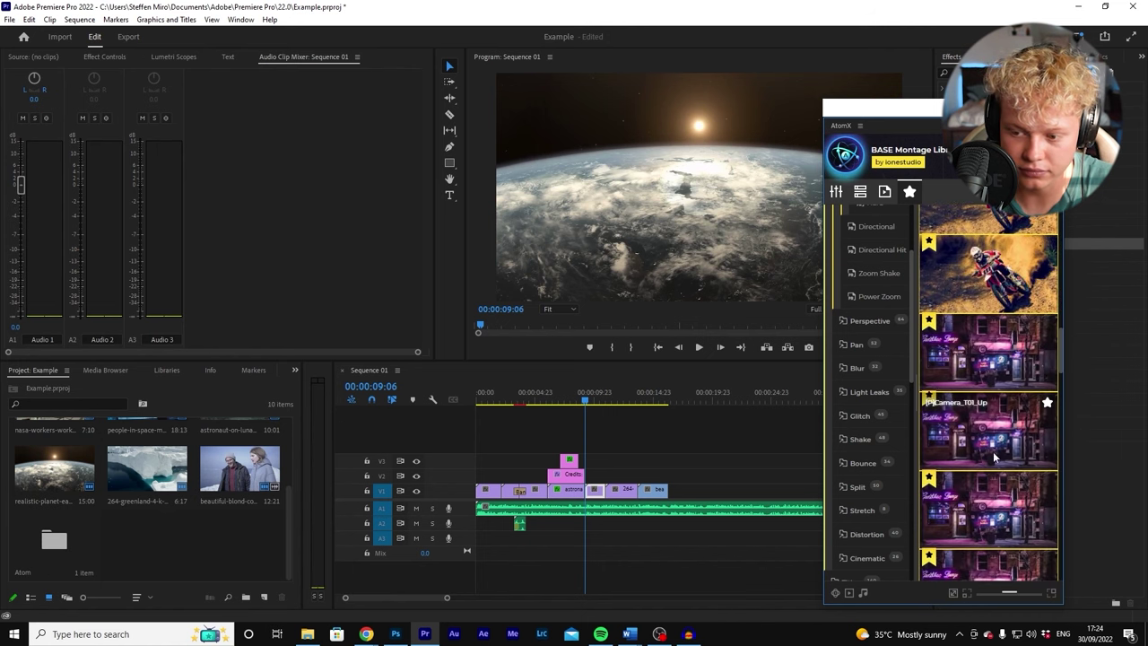
pyautogui.click(976, 294)
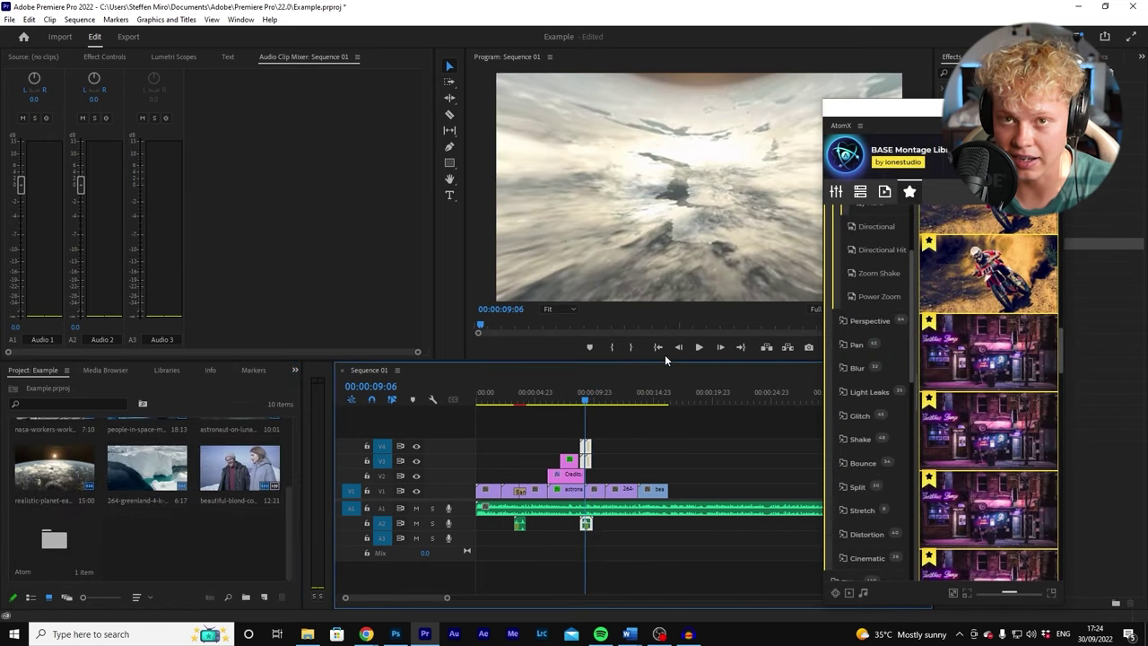
pyautogui.press('space')
pyautogui.press('space')
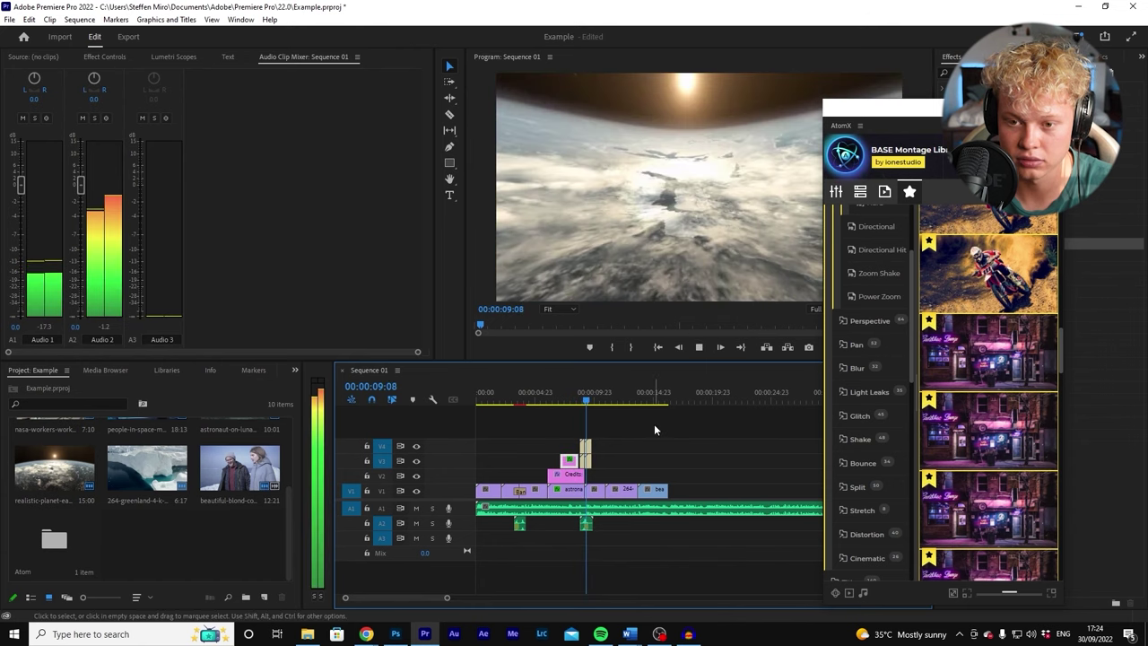
# - Mark the range from 00:00:00:00 to 00:00:17:01, just past the last clip, render its previews, and play the result
pyautogui.moveTo(898, 109); pyautogui.dragTo(10, 107)
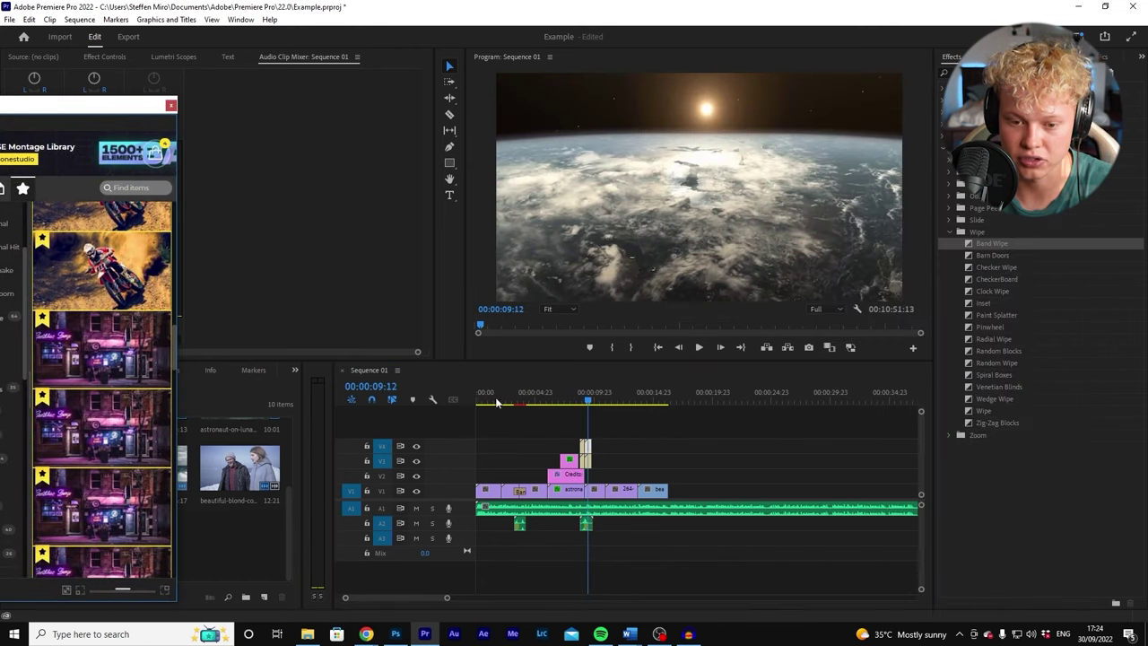
pyautogui.click(402, 398)
pyautogui.moveTo(560, 405); pyautogui.dragTo(677, 404)
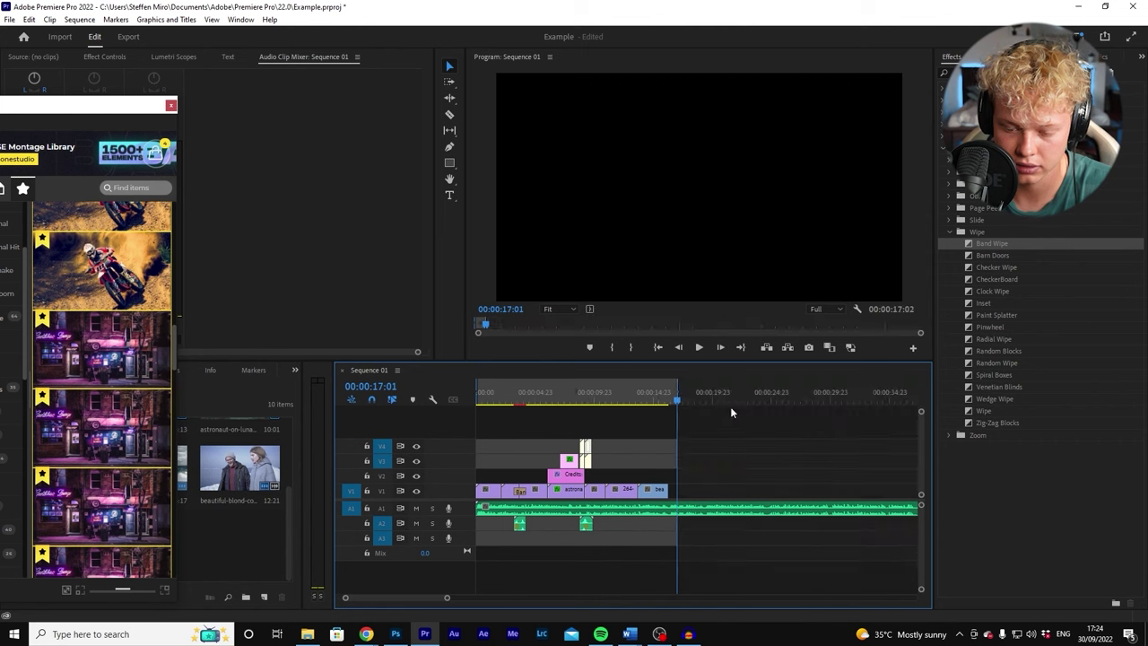
pyautogui.press('Return')
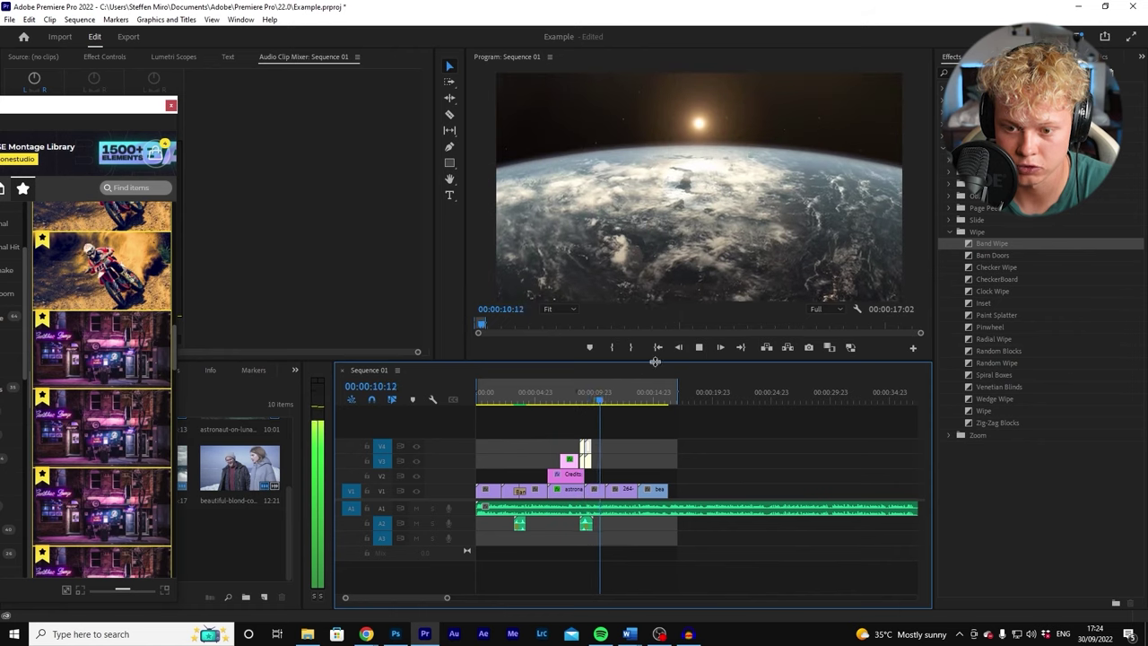
pyautogui.click(700, 348)
pyautogui.click(700, 349)
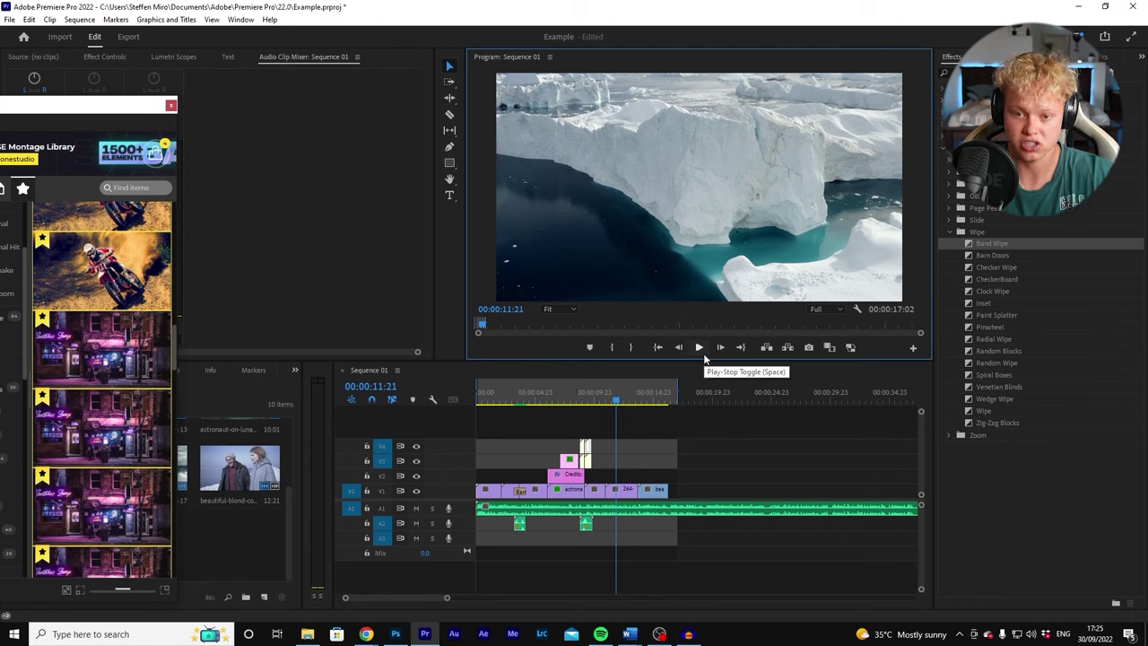
# - Look through the AtomX library down to its Sound Fx categories, and close the library
pyautogui.moveTo(115, 113); pyautogui.dragTo(608, 65)
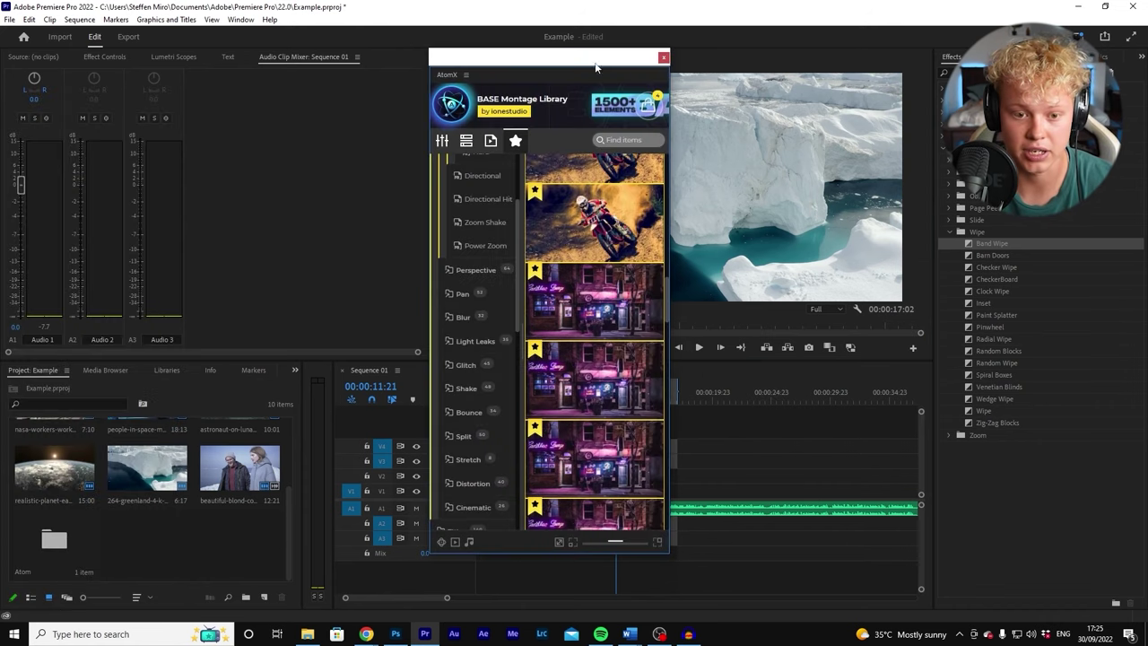
pyautogui.scroll(-3, 489, 314)
pyautogui.scroll(3, 499, 387)
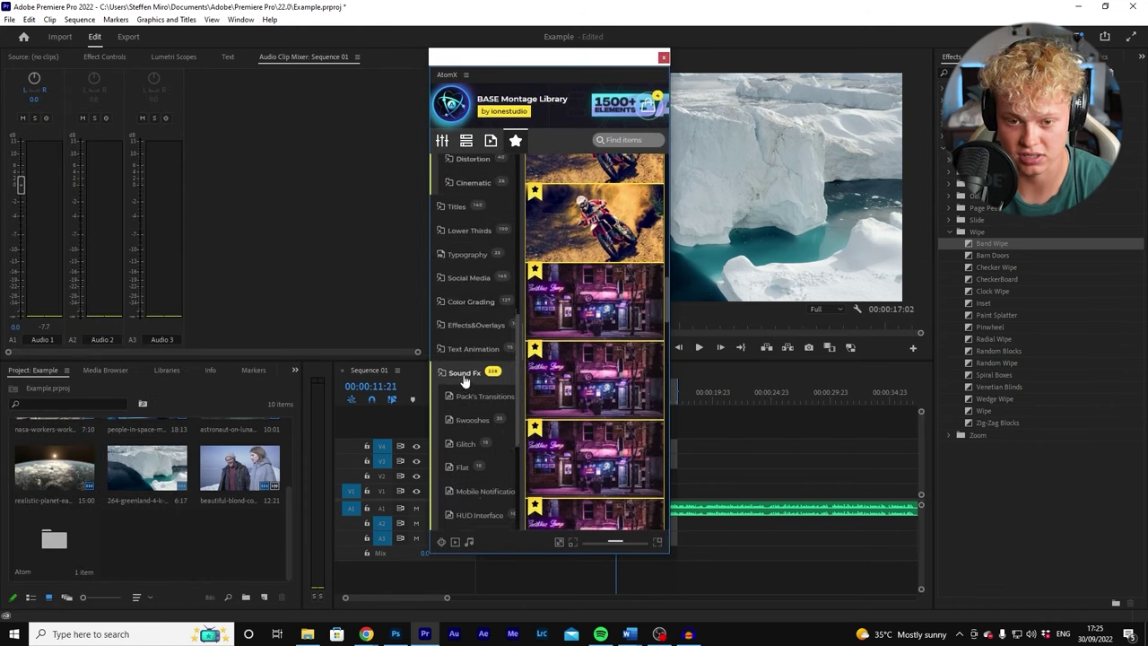
pyautogui.click(663, 56)
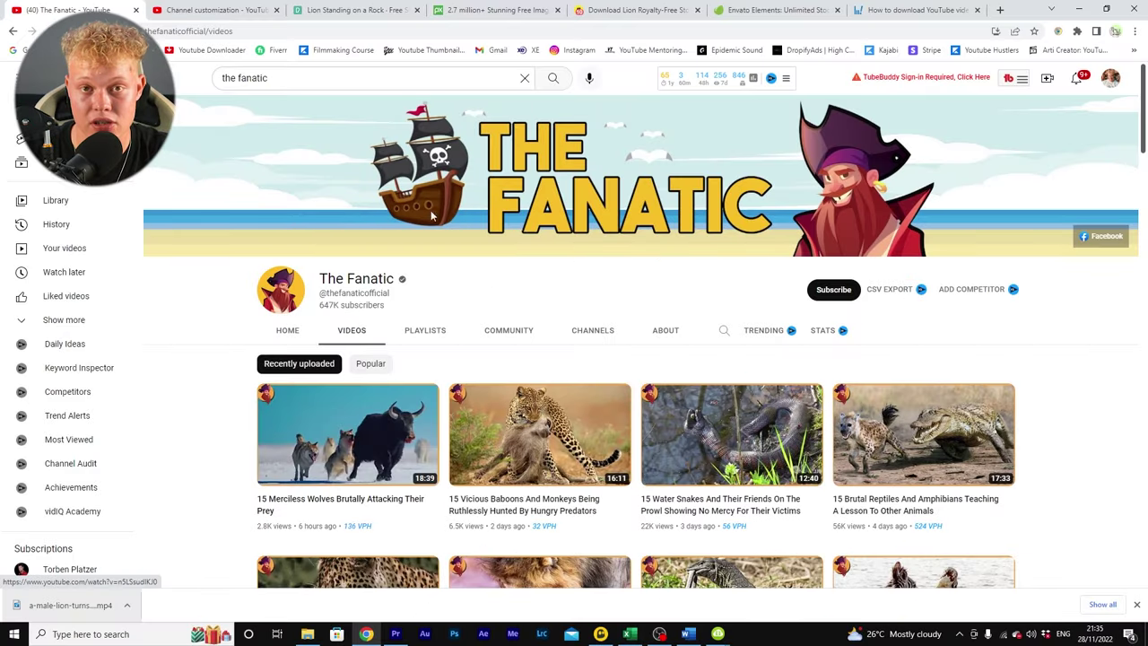
# - Switch to YouTube in Chrome and look through the recently uploaded videos of The Fanatic channel
pyautogui.scroll(-2, 491, 223)
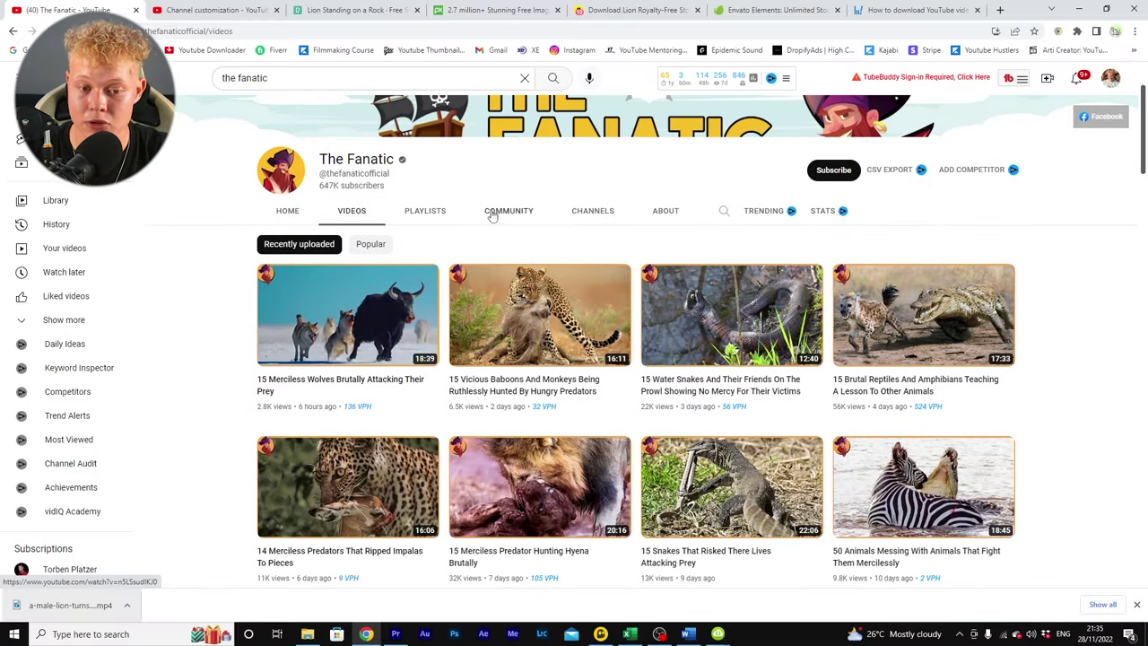
pyautogui.scroll(-1, 1102, 359)
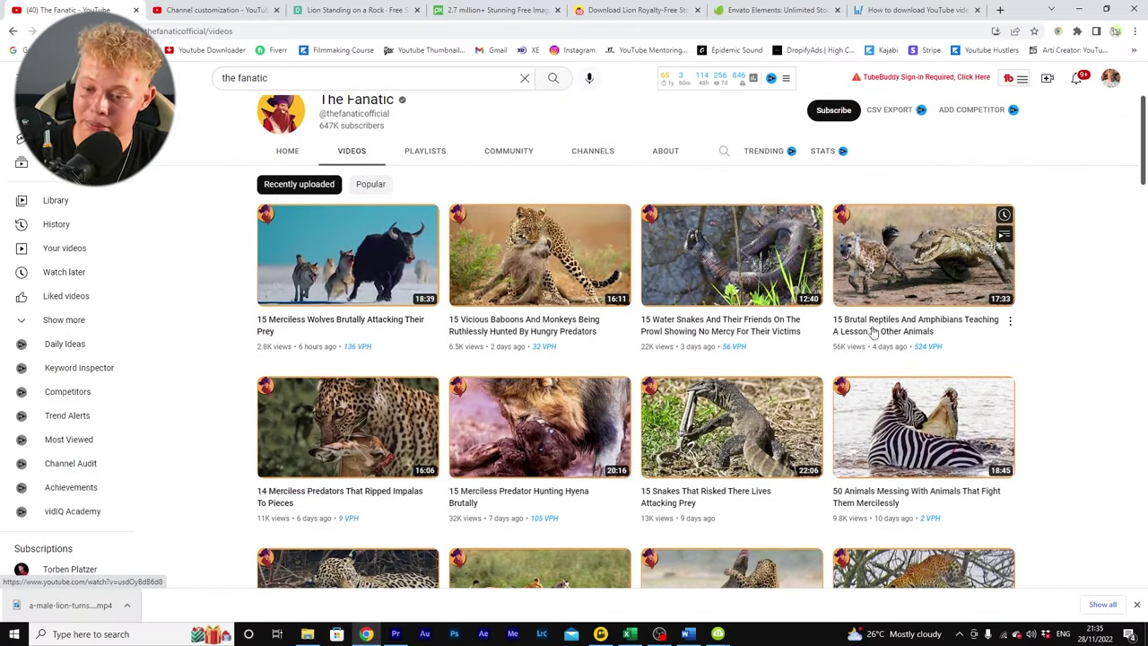
pyautogui.scroll(-3, 873, 332)
pyautogui.scroll(-2, 475, 365)
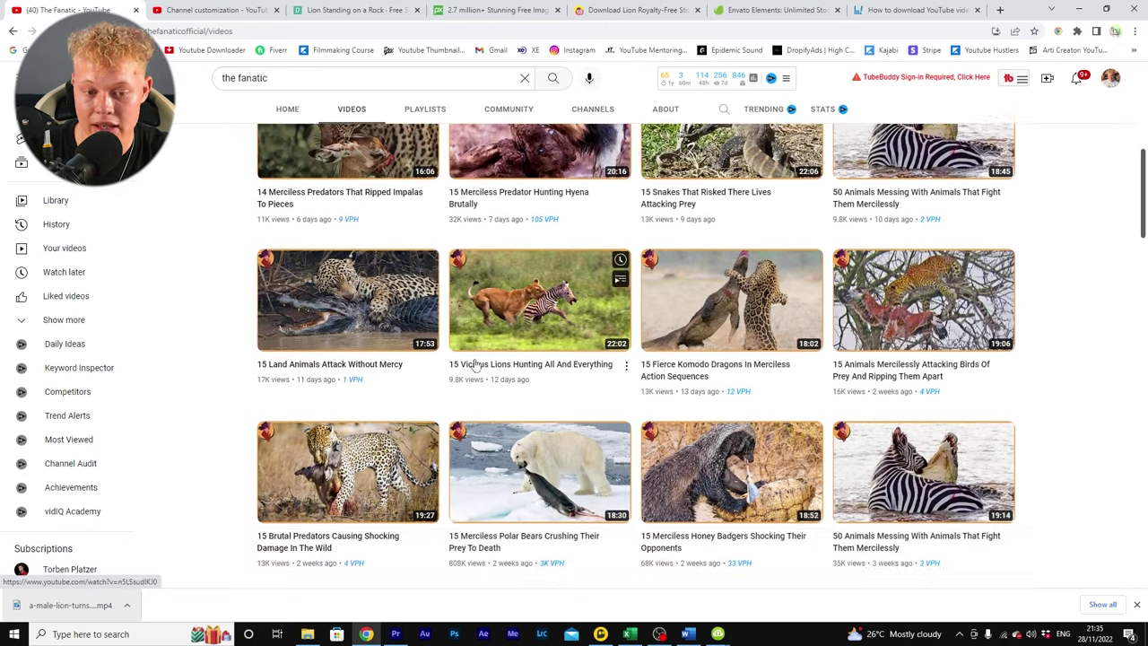
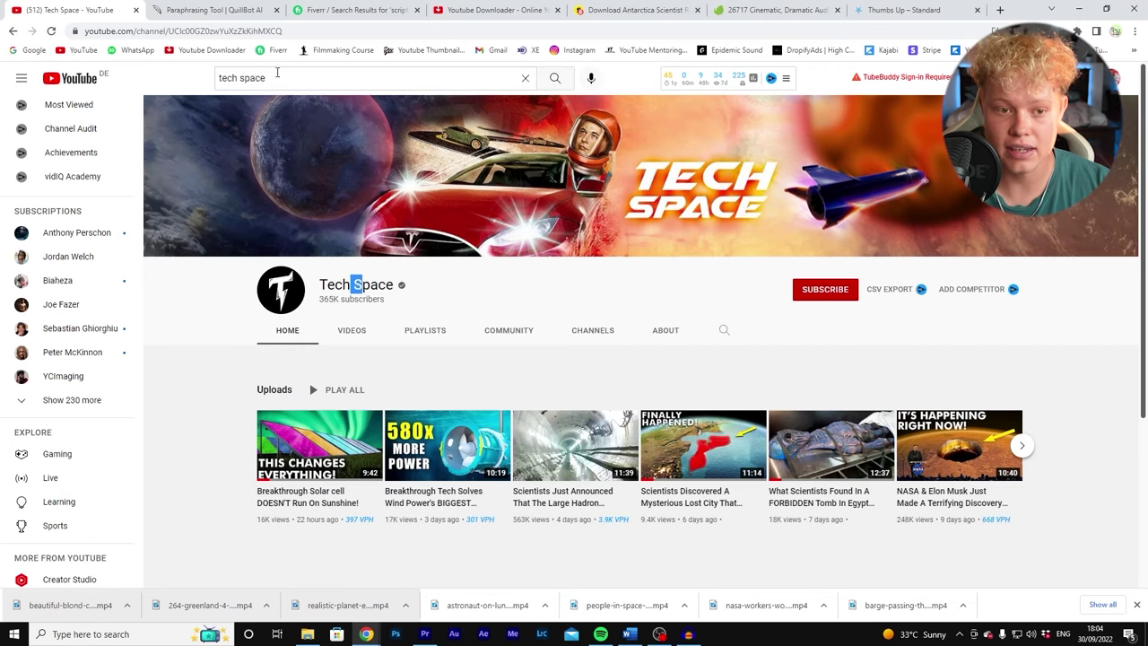
# - Search YouTube for "Animal fights" in place of the current search text
pyautogui.tripleClick(242, 78)
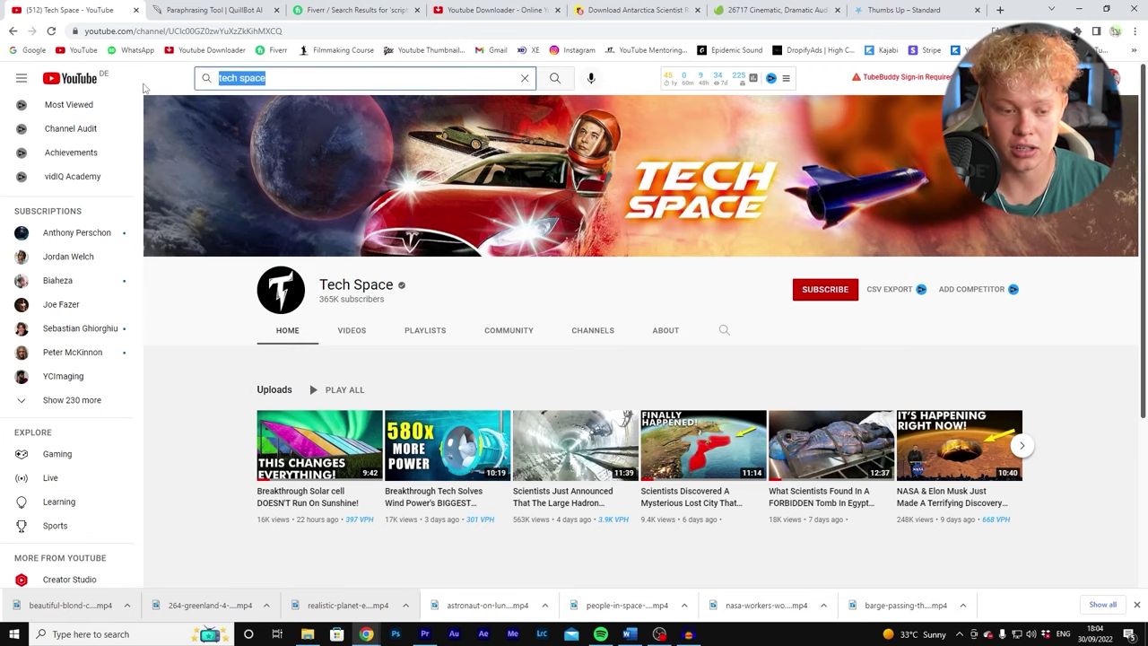
pyautogui.write('Animal ')
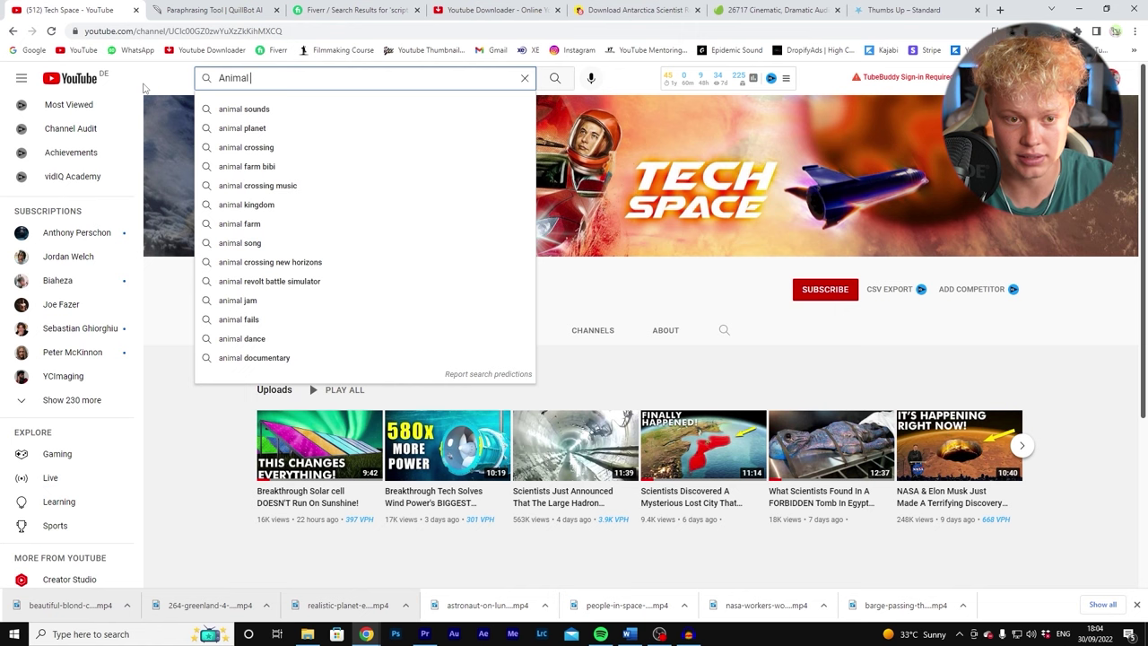
pyautogui.write('figh')
pyautogui.write('ts')
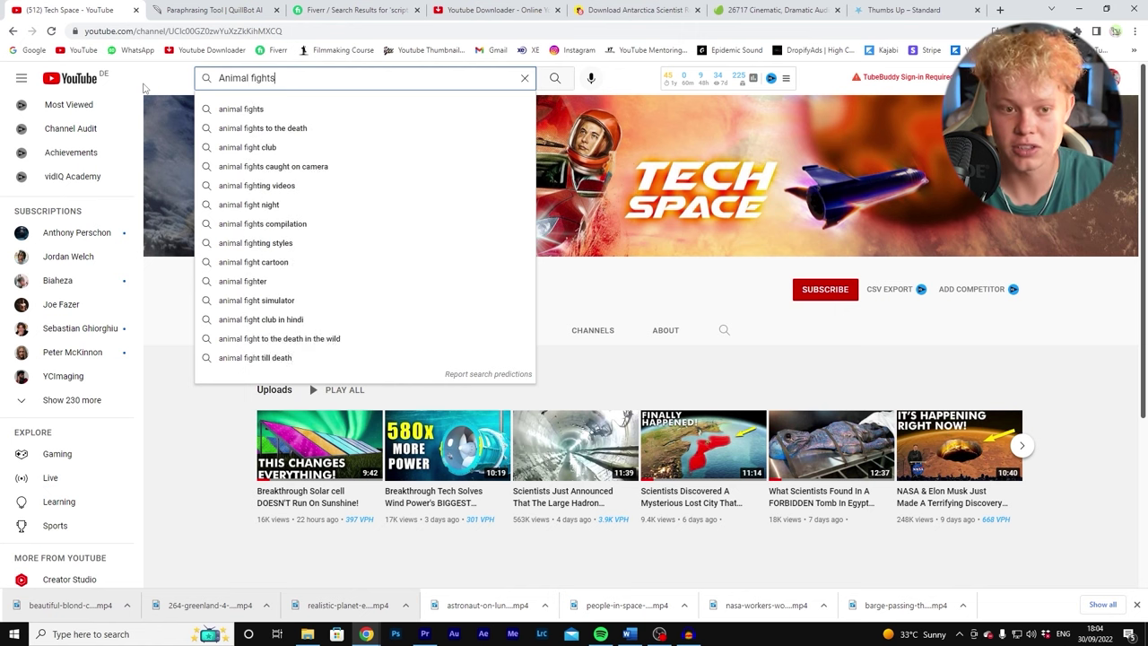
pyautogui.press('Return')
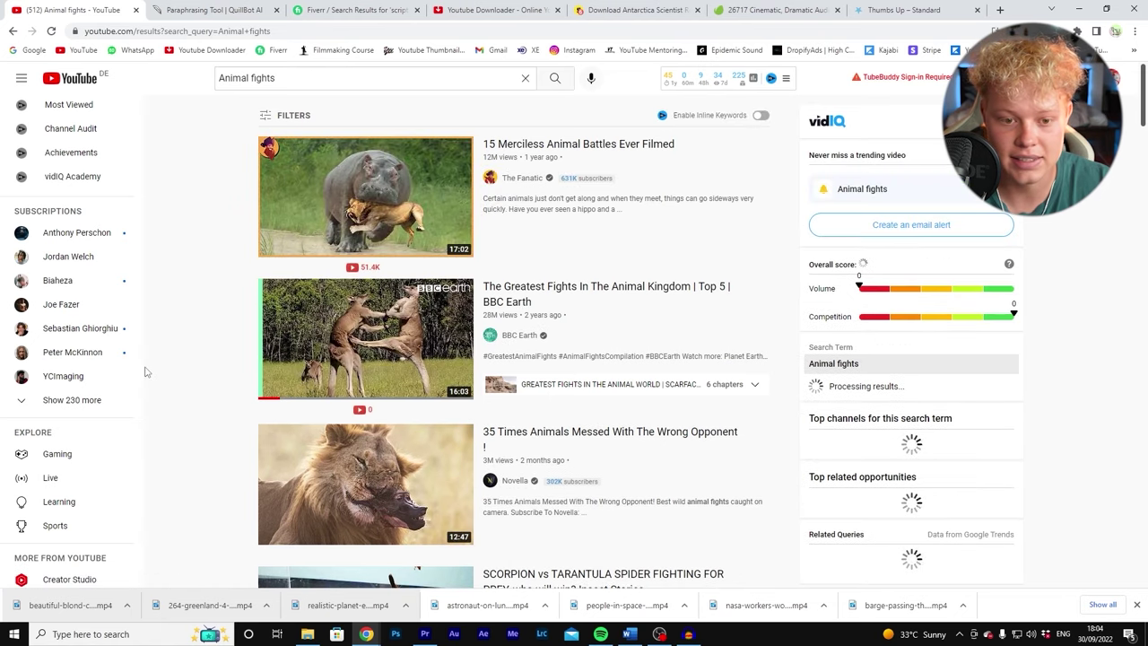
pyautogui.scroll(-2, 257, 243)
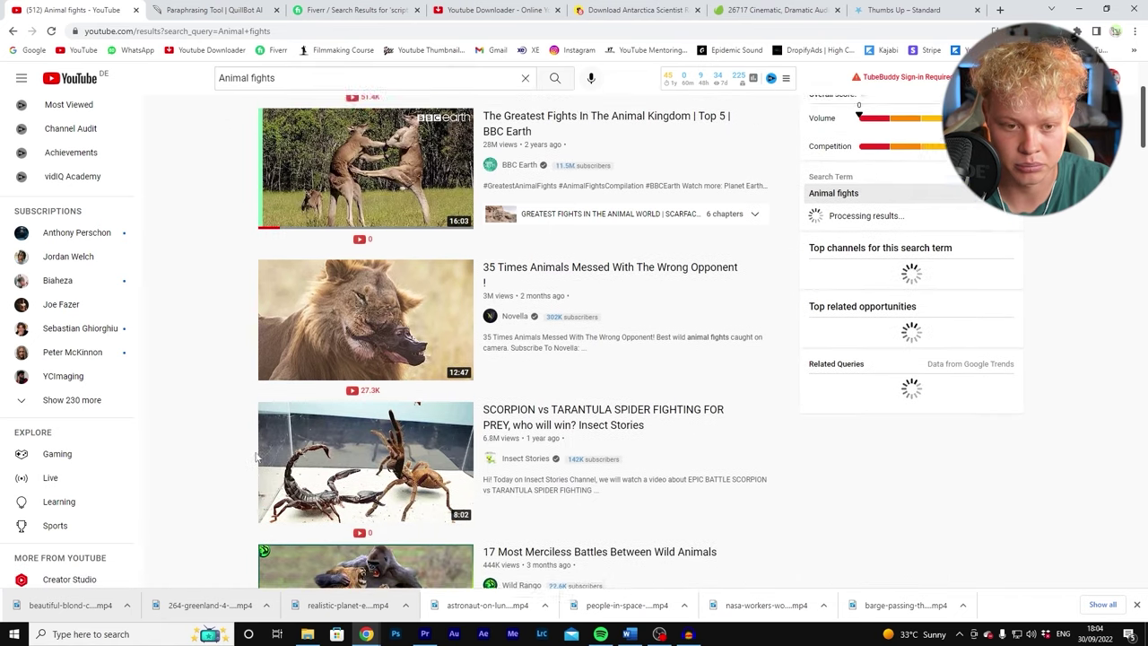
pyautogui.scroll(2, 255, 457)
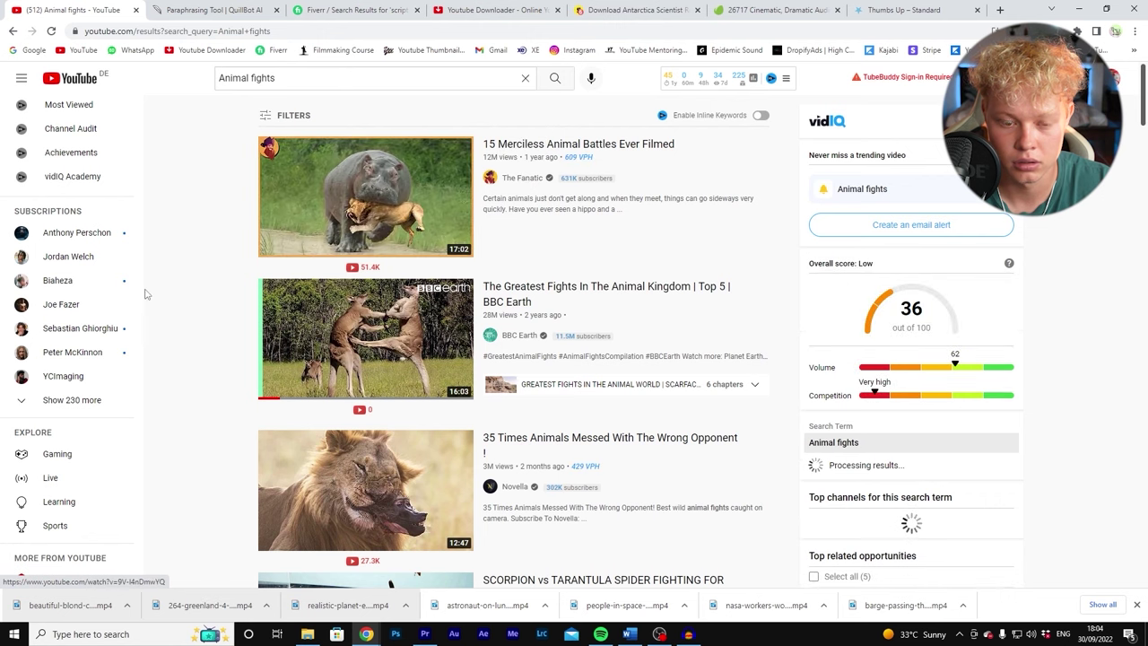
pyautogui.click(518, 185)
pyautogui.click(351, 330)
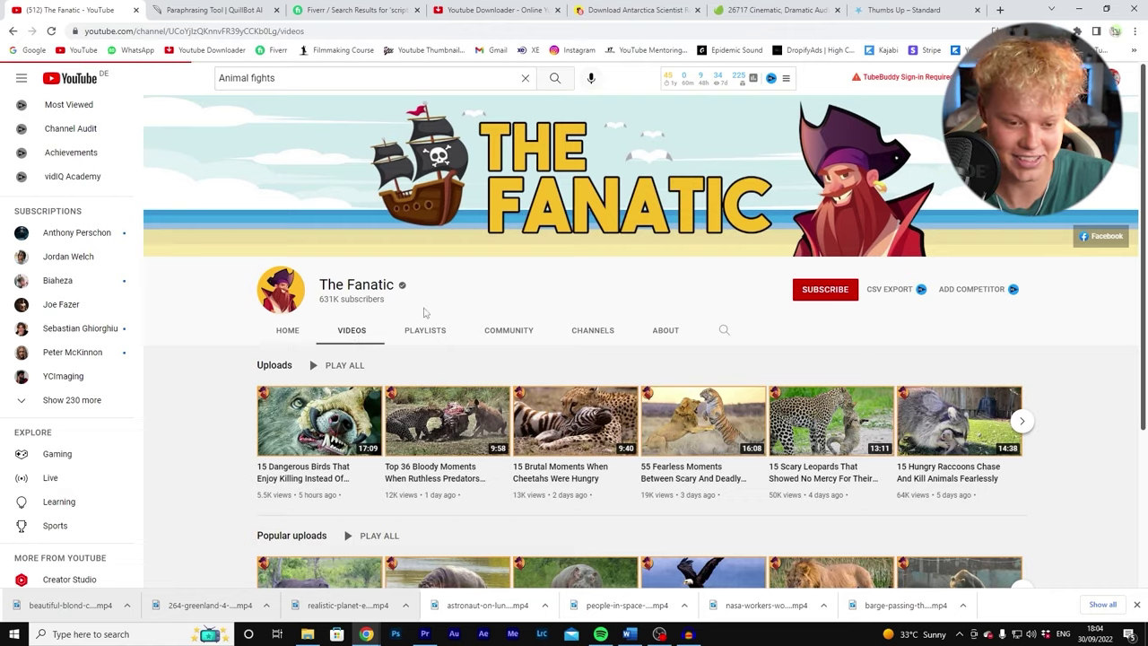
# - Find the video "15 Brutal Kicks By Wild Animals" among The Fanatic's uploads and copy its thumbnail image
pyautogui.scroll(-3, 210, 320)
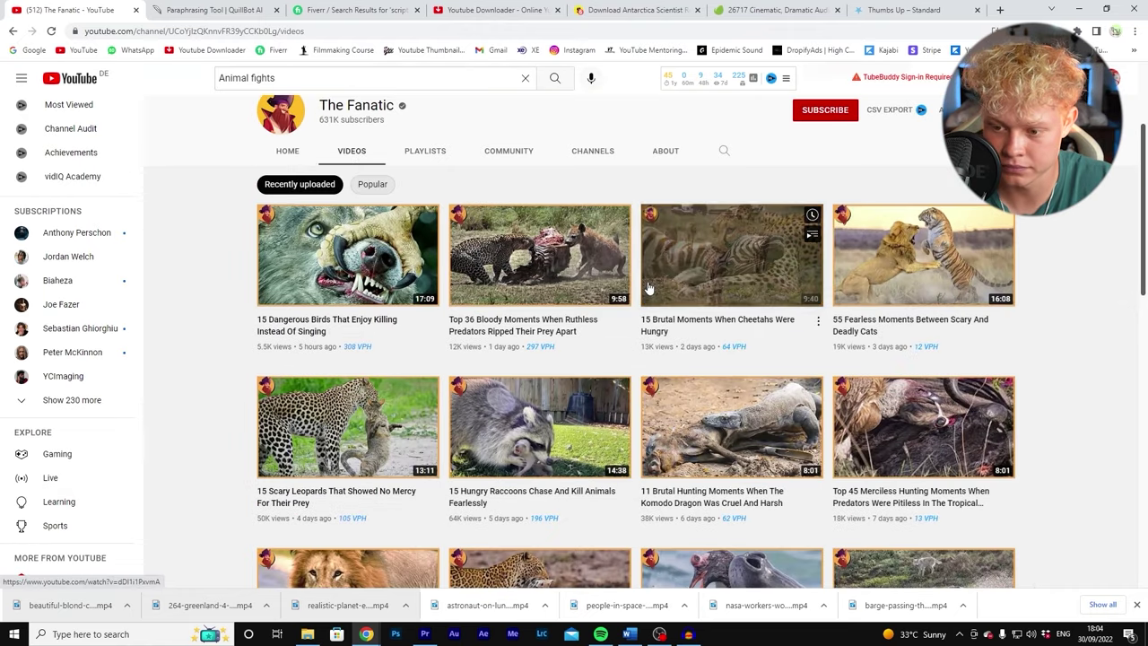
pyautogui.scroll(-2, 650, 284)
pyautogui.scroll(-1, 649, 285)
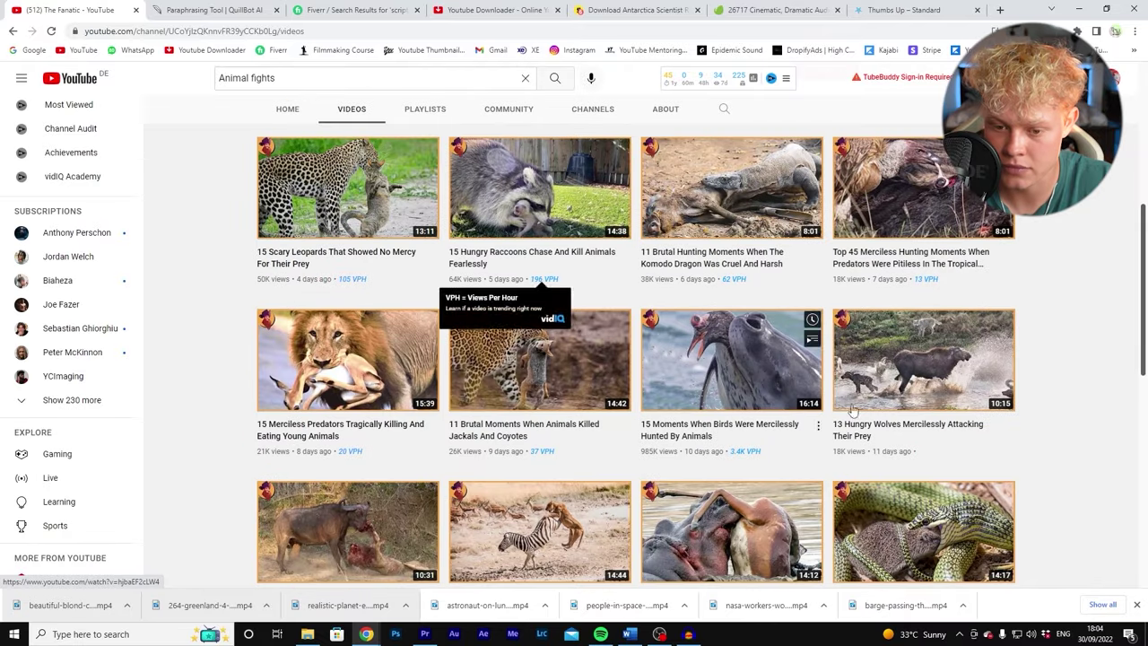
pyautogui.scroll(-1, 227, 326)
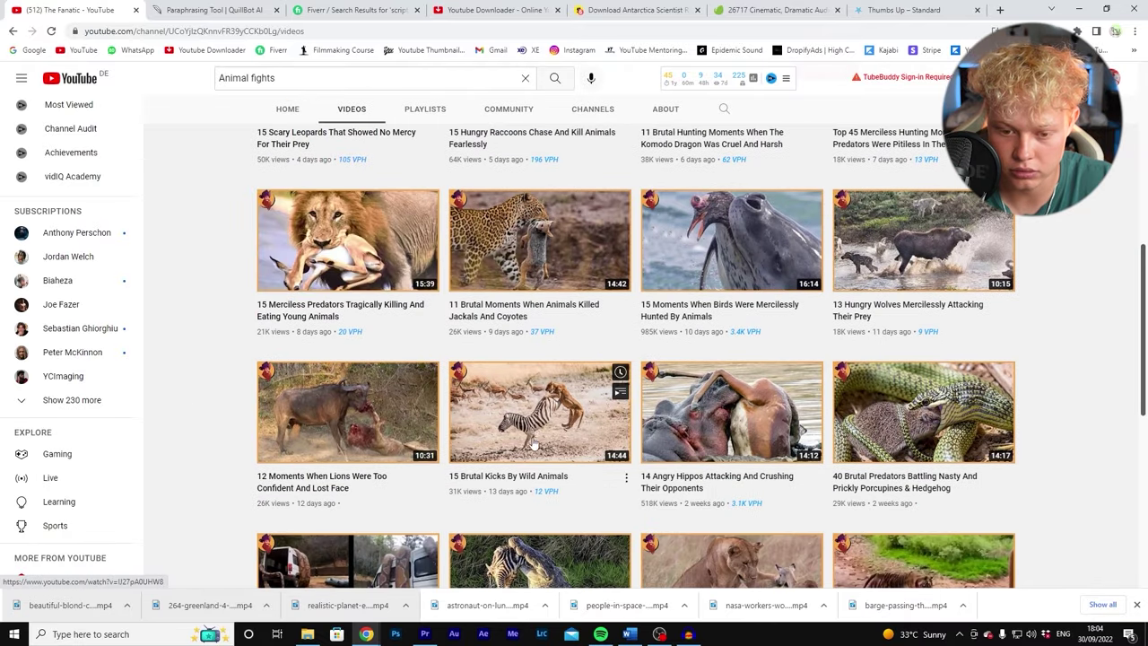
pyautogui.scroll(-1, 533, 444)
pyautogui.rightClick(526, 295)
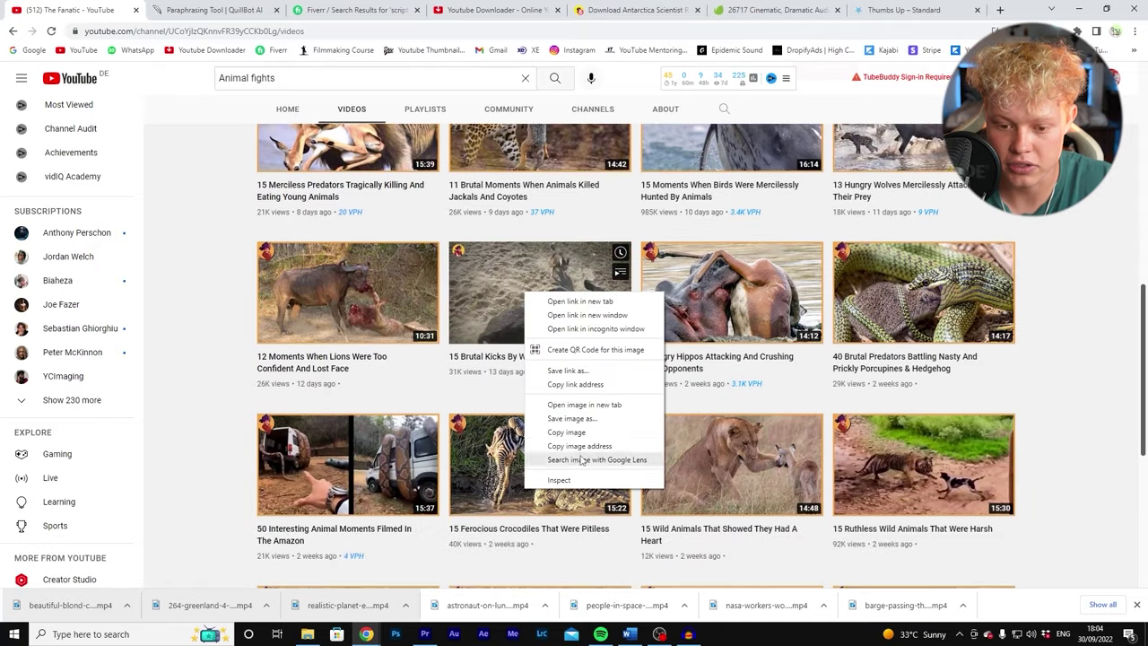
pyautogui.click(567, 431)
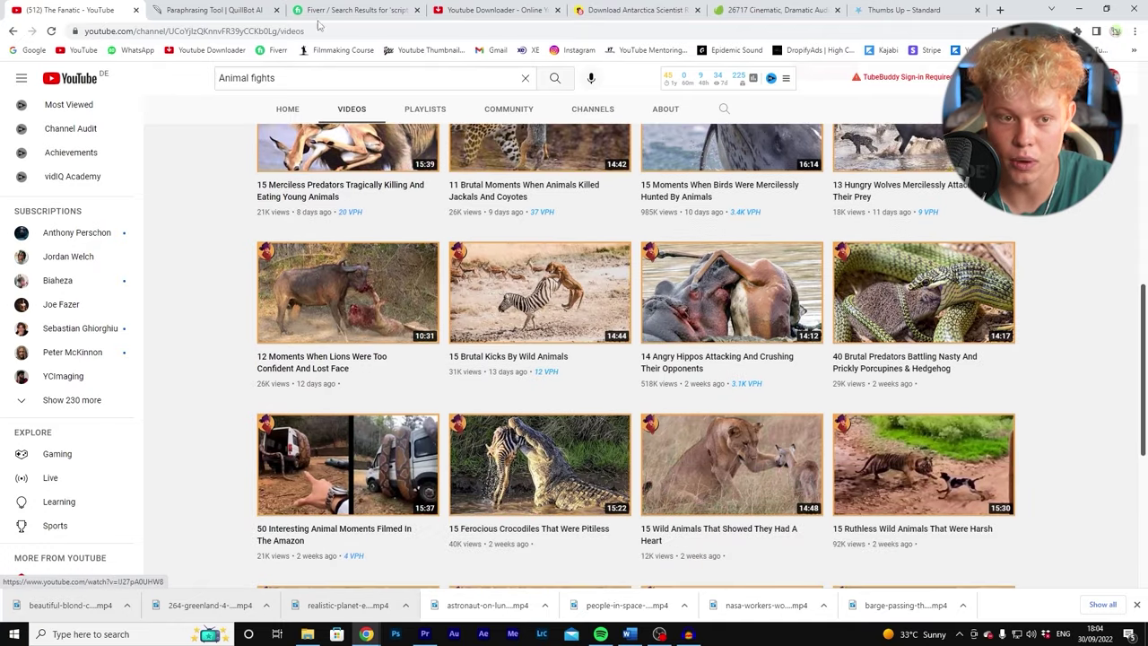
# - Replace the QuillBot page in the second browser tab with the youtubethumbnailimage.com thumbnail downloader
pyautogui.click(190, 8)
pyautogui.click(427, 50)
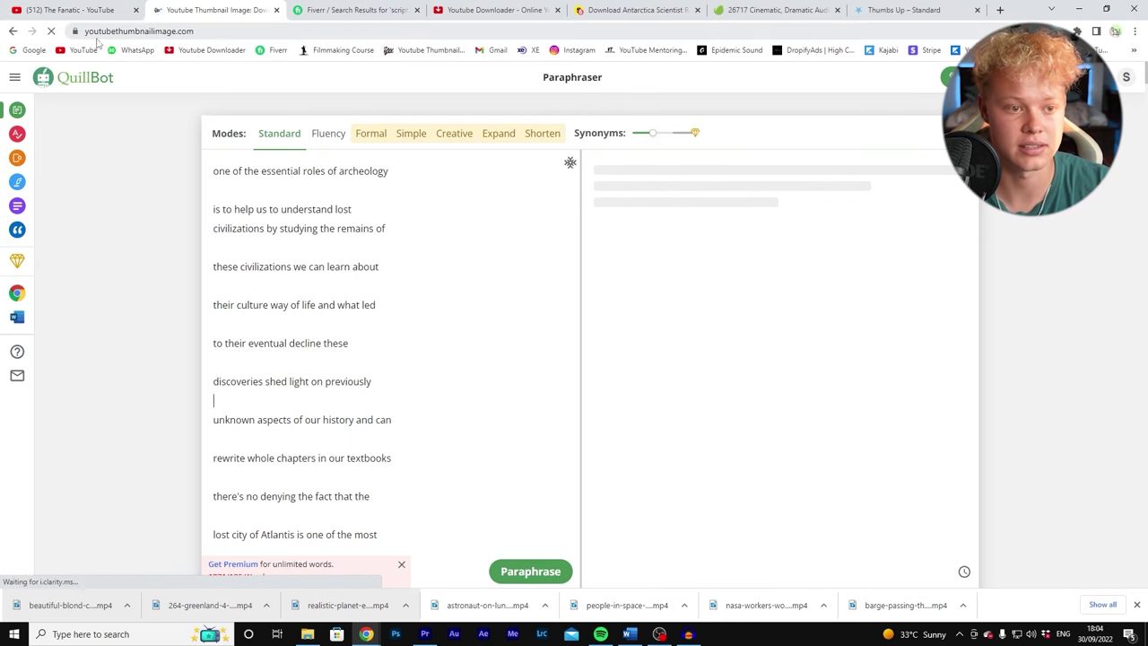
pyautogui.click(99, 34)
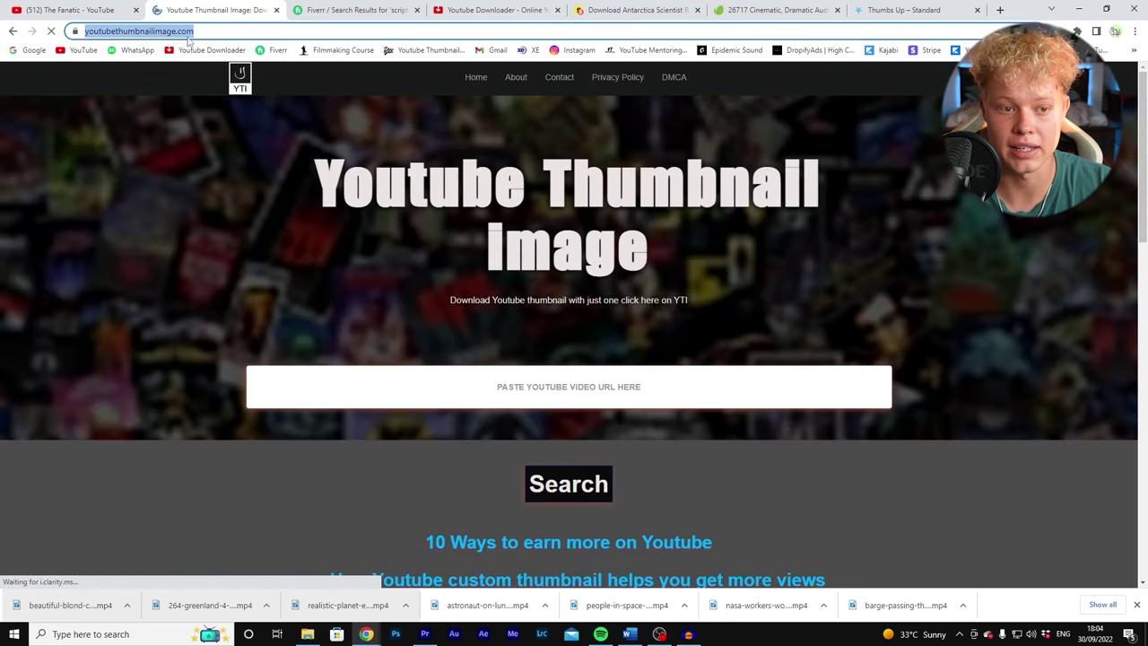
# - Try to paste the copied item into the video URL field of the thumbnail downloader
pyautogui.click(569, 387)
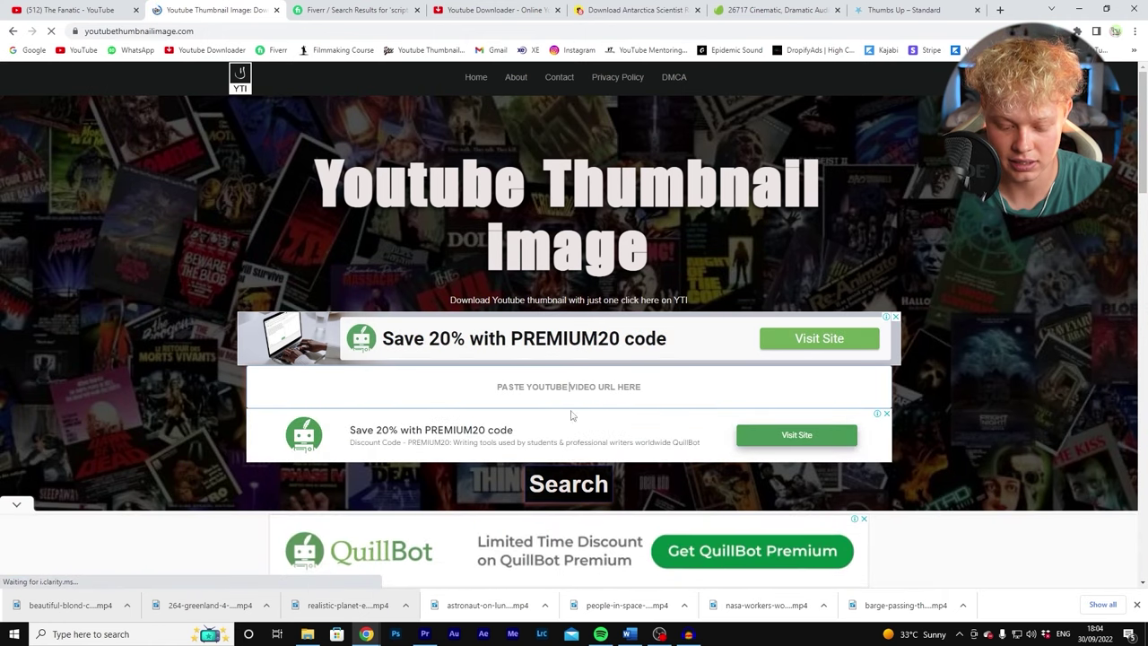
pyautogui.rightClick(578, 394)
pyautogui.click(608, 492)
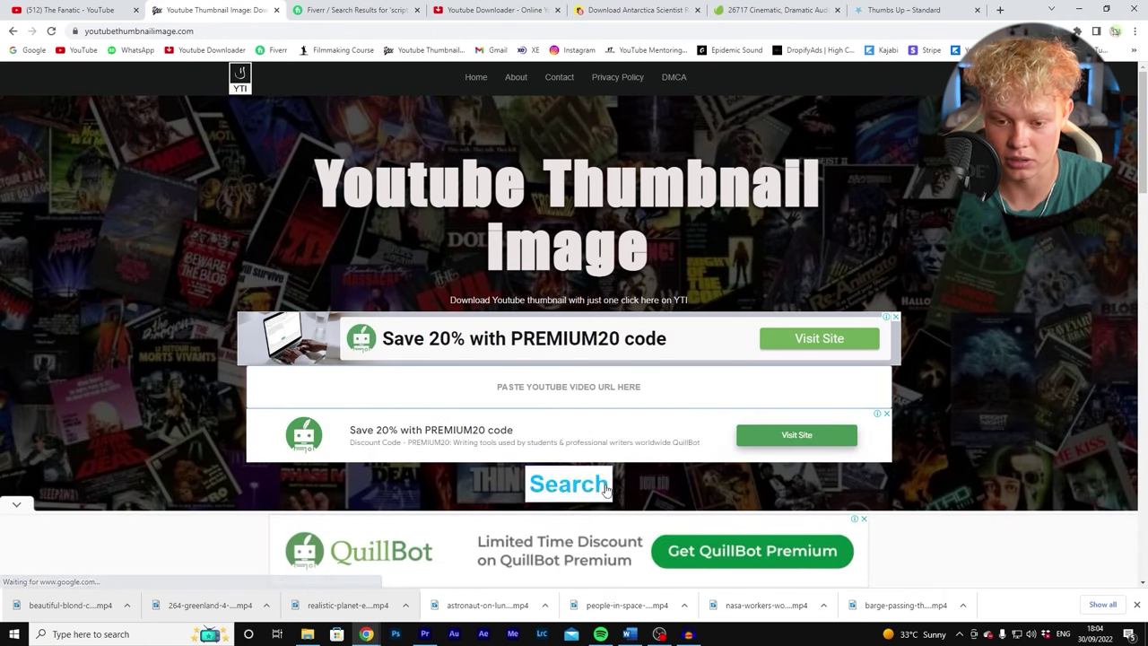
# - Return to The Fanatic's uploads and copy the link address of the video "15 Brutal Kicks By Wild Animals"
pyautogui.hotkey('ctrl', '1')
pyautogui.rightClick(531, 282)
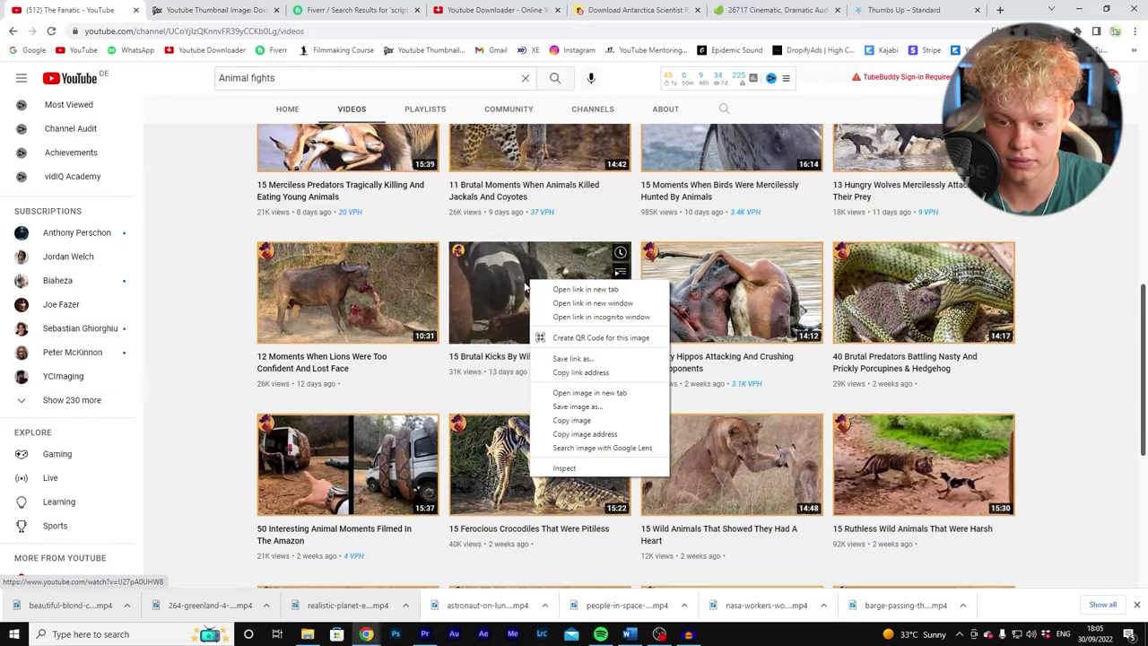
pyautogui.click(581, 372)
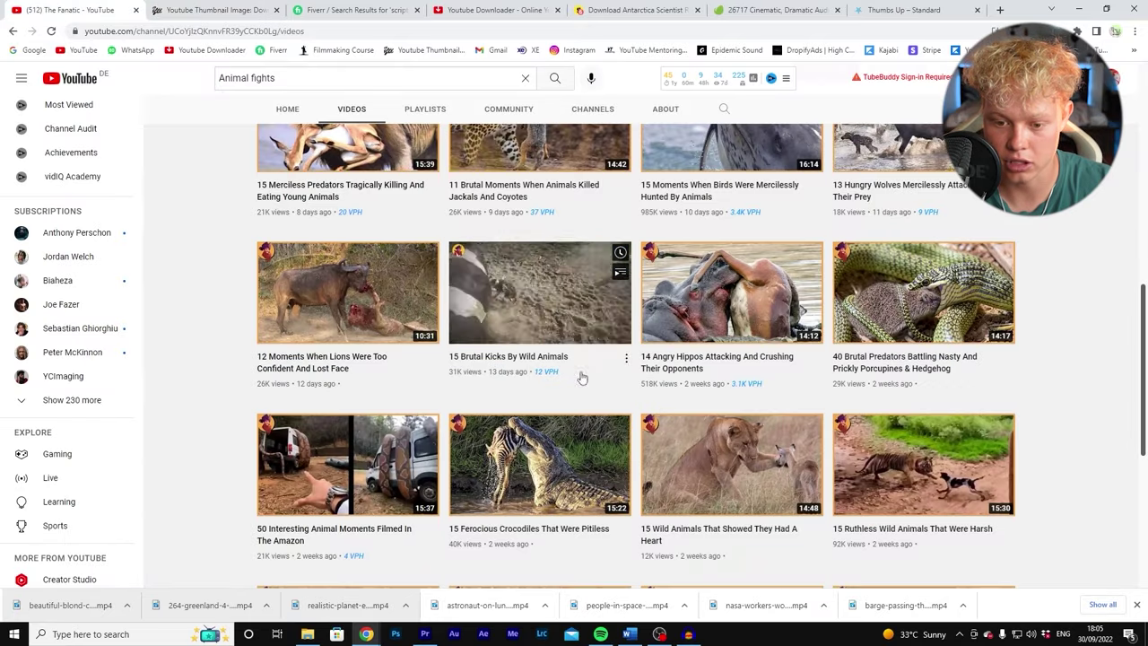
# - Paste the copied video link into the thumbnail downloader and search for its thumbnails
pyautogui.hotkey('ctrl', '2')
pyautogui.rightClick(508, 392)
pyautogui.click(557, 485)
pyautogui.click(565, 485)
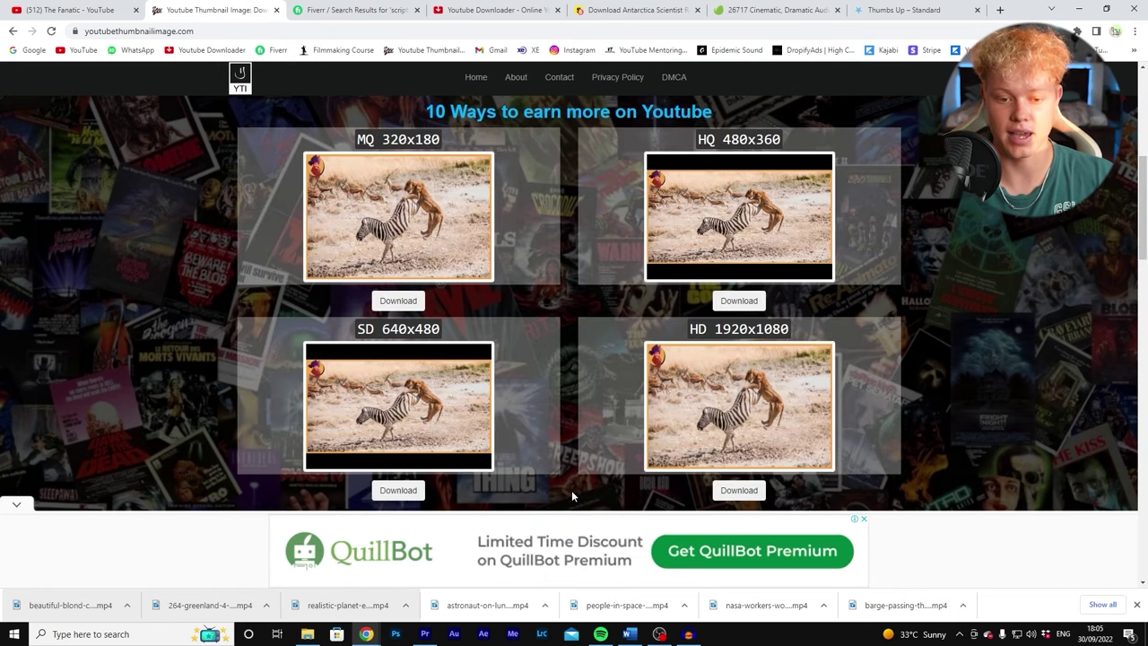
# - Download the HD 1920x1080 version of the thumbnail and launch Photoshop
pyautogui.scroll(-2, 715, 371)
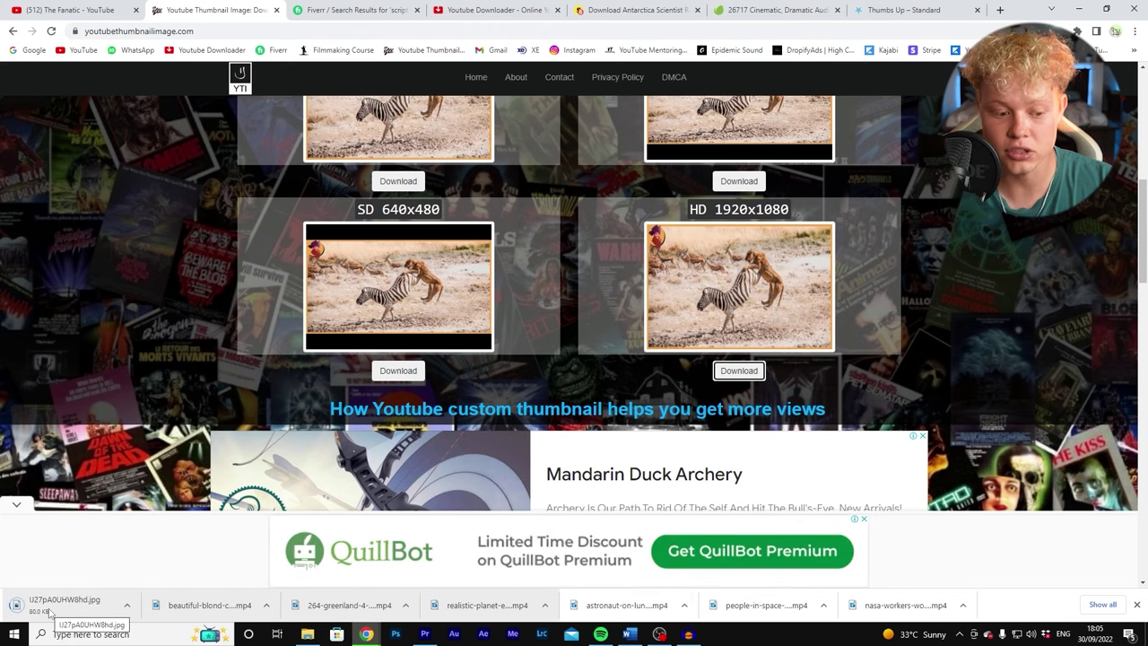
pyautogui.click(396, 634)
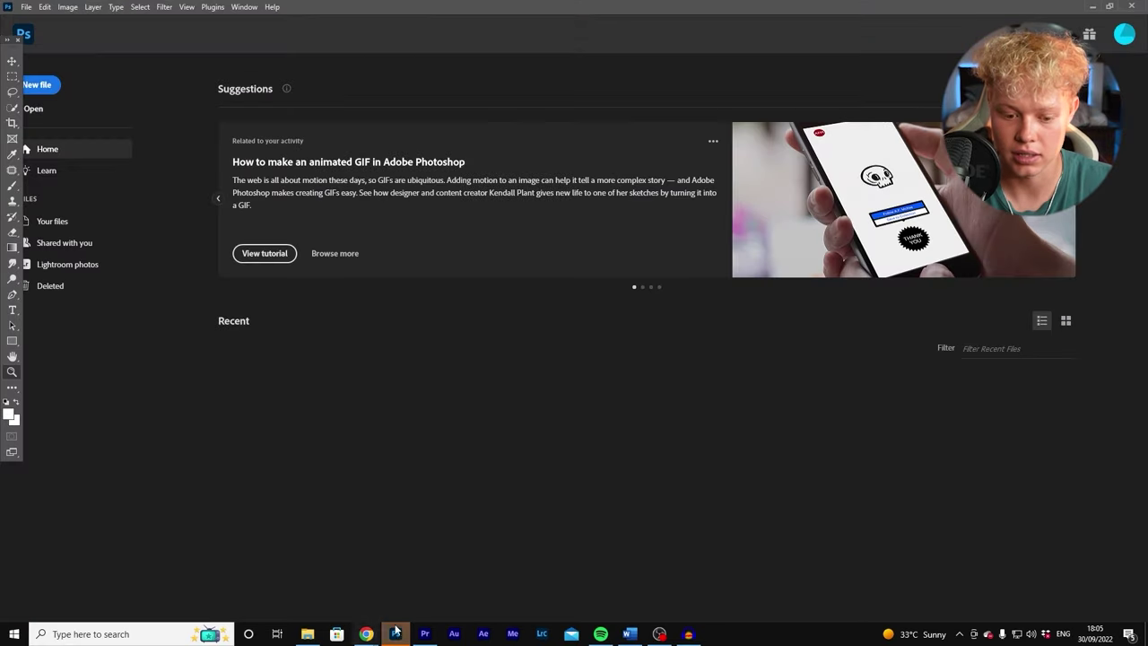
# - Switch to Chrome, search Google for Canva in a new tab and open the Canva home page
pyautogui.moveTo(366, 633)
pyautogui.click(435, 579)
pyautogui.hotkey('ctrl', 't')
pyautogui.click(29, 49)
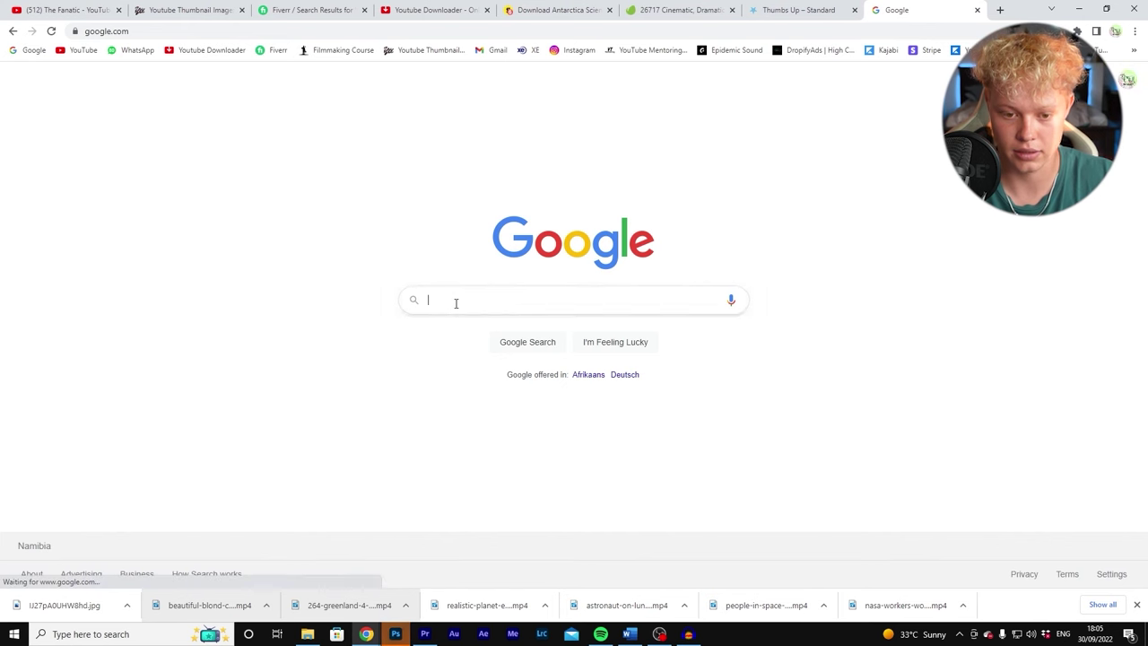
pyautogui.click(456, 302)
pyautogui.write('Canva')
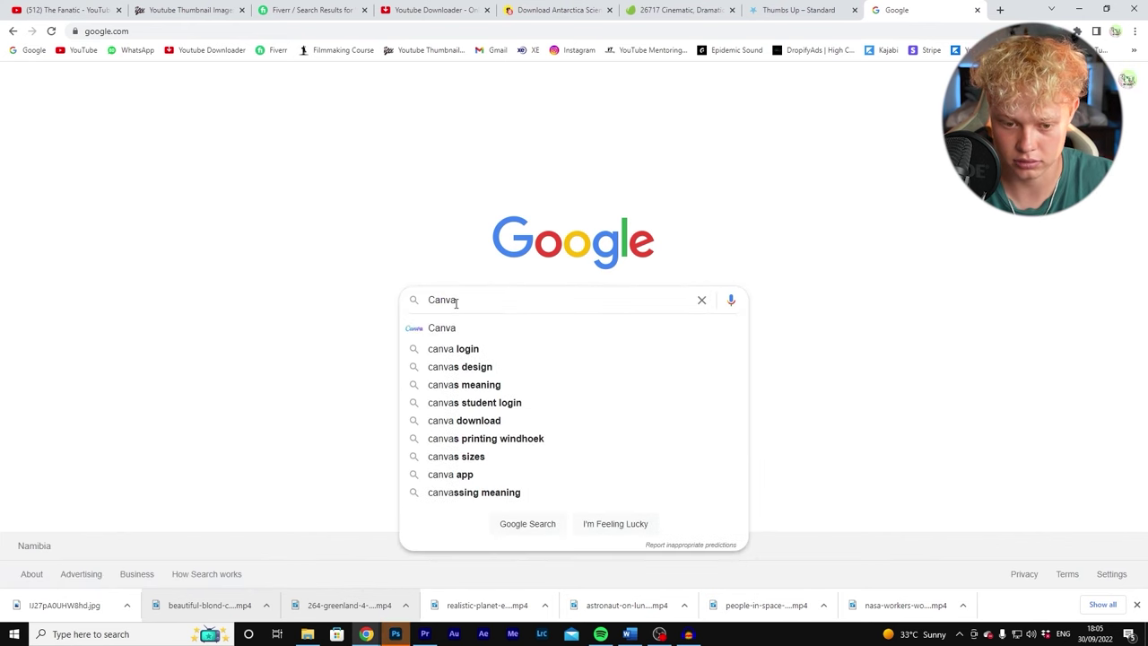
pyautogui.click(441, 325)
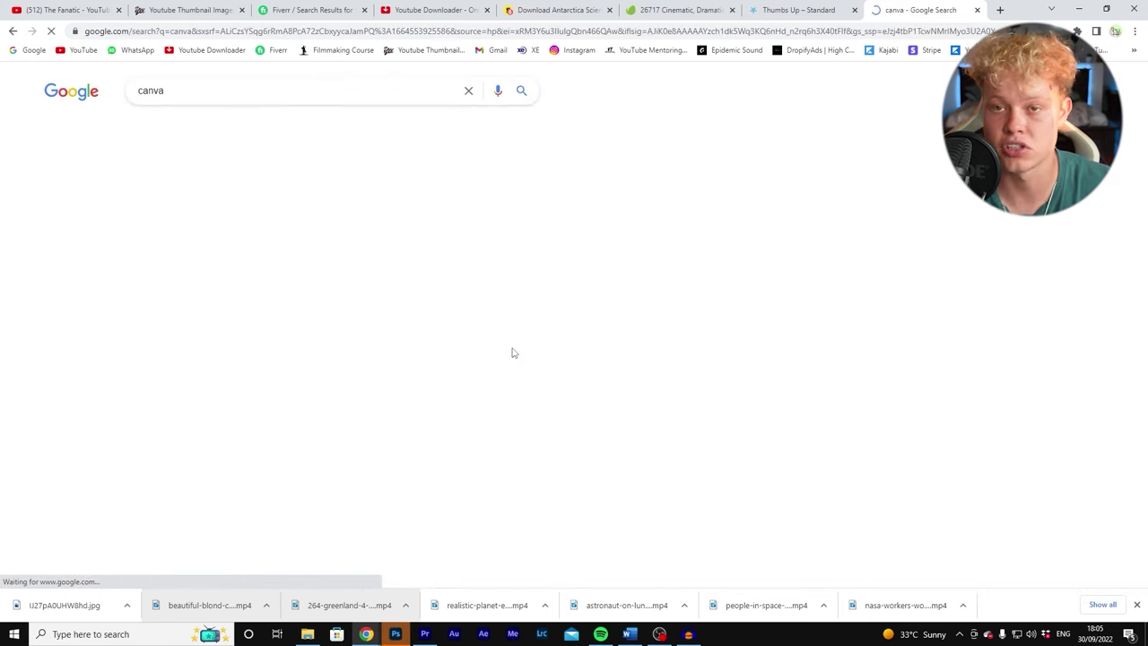
pyautogui.click(188, 199)
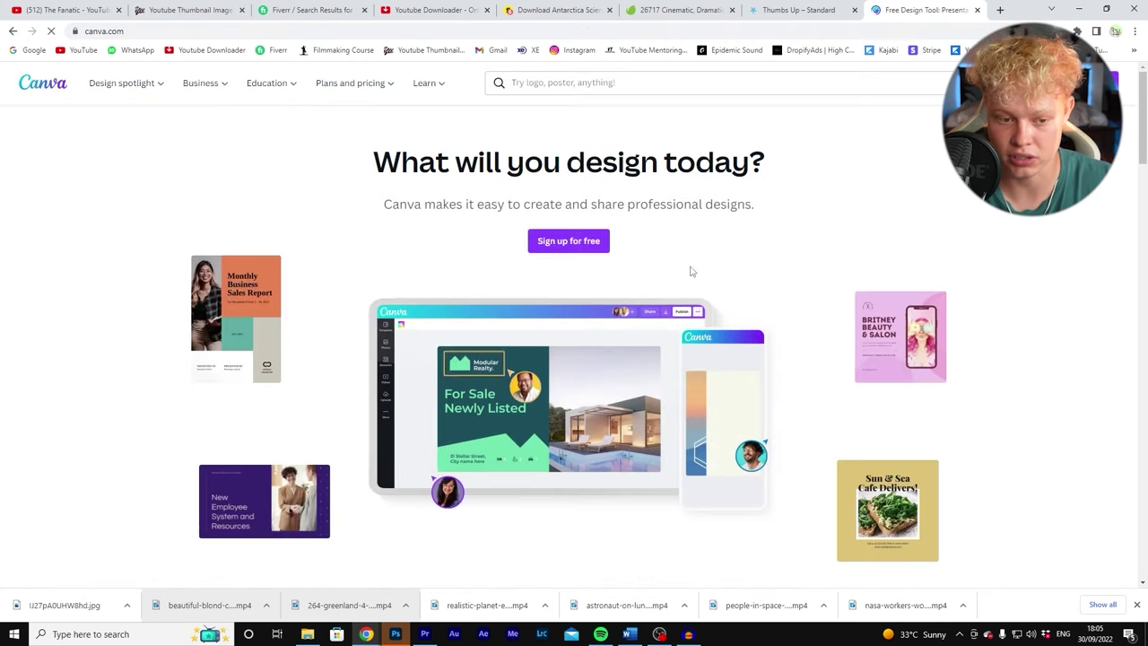
# - Switch to Photoshop and create a new 1920 x 1080 px document at 300 pixels/inch from the Thumbnail preset
pyautogui.click(396, 634)
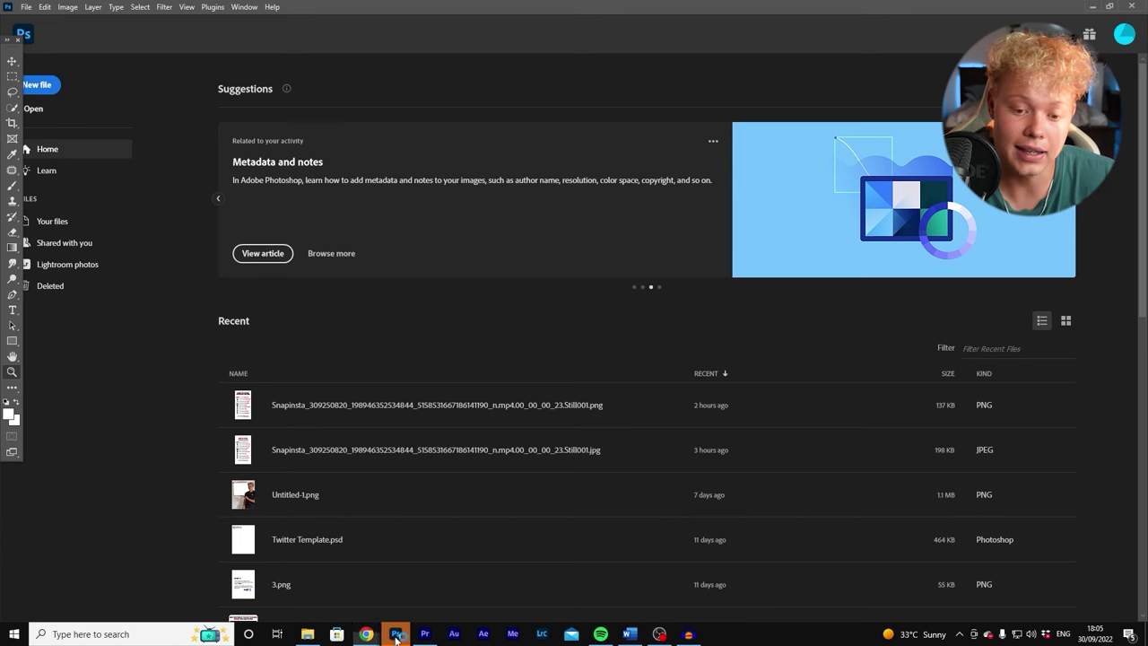
pyautogui.click(48, 91)
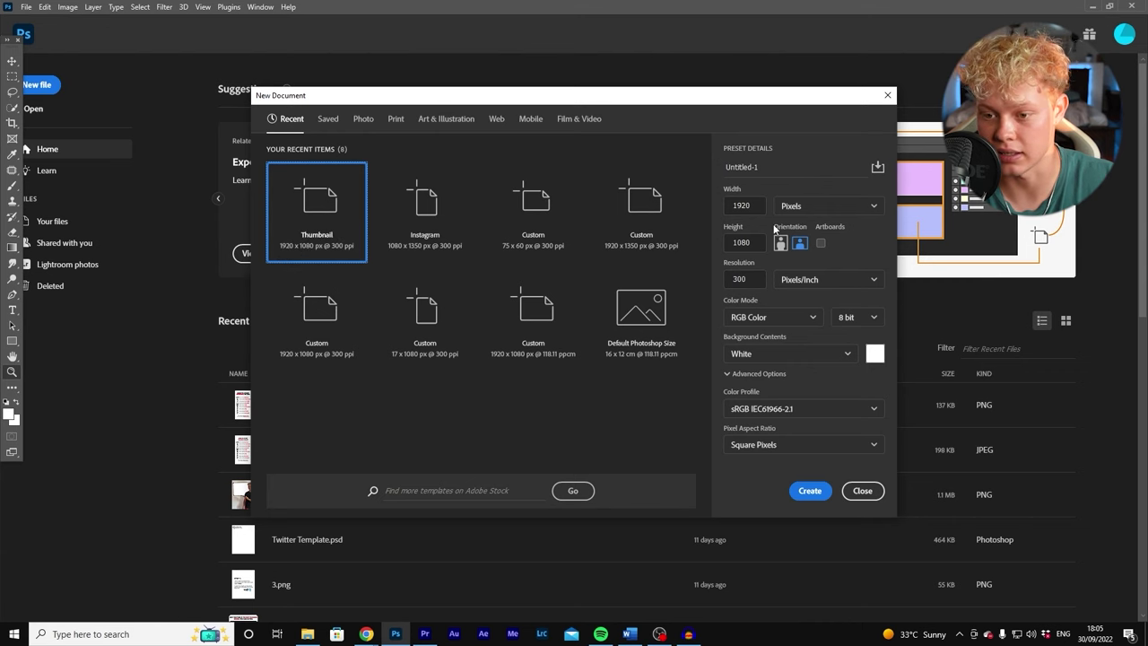
pyautogui.click(809, 493)
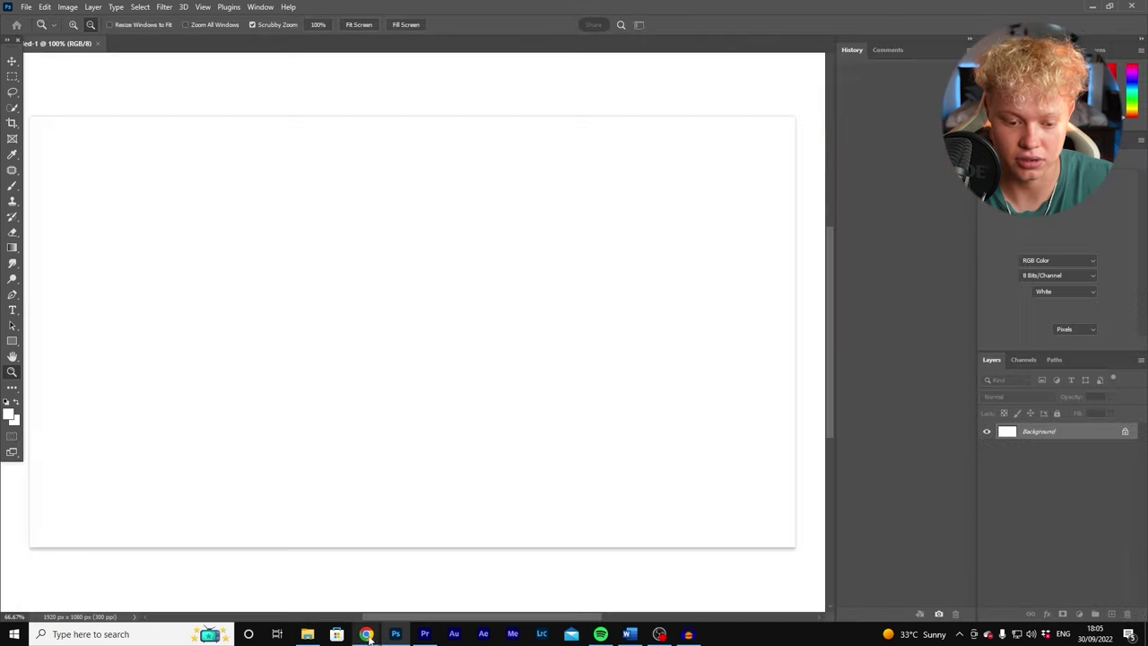
# - Place the downloaded zebra and lion thumbnail from Chrome into the new Photoshop document at its fitted size
pyautogui.moveTo(369, 634)
pyautogui.click(421, 590)
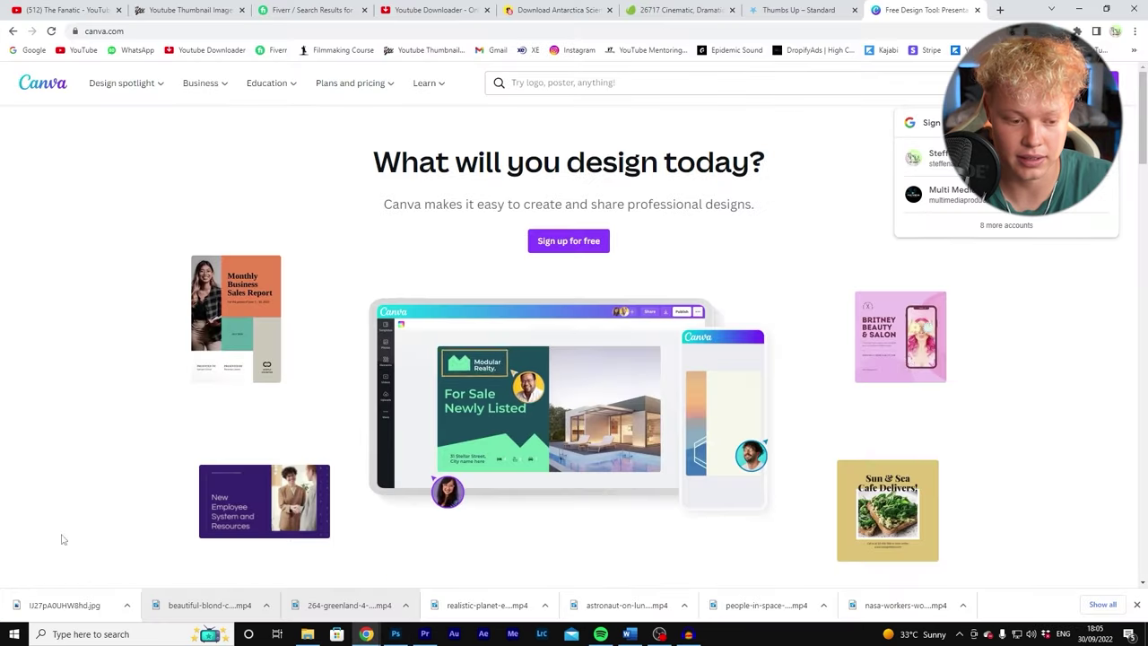
pyautogui.click(395, 634)
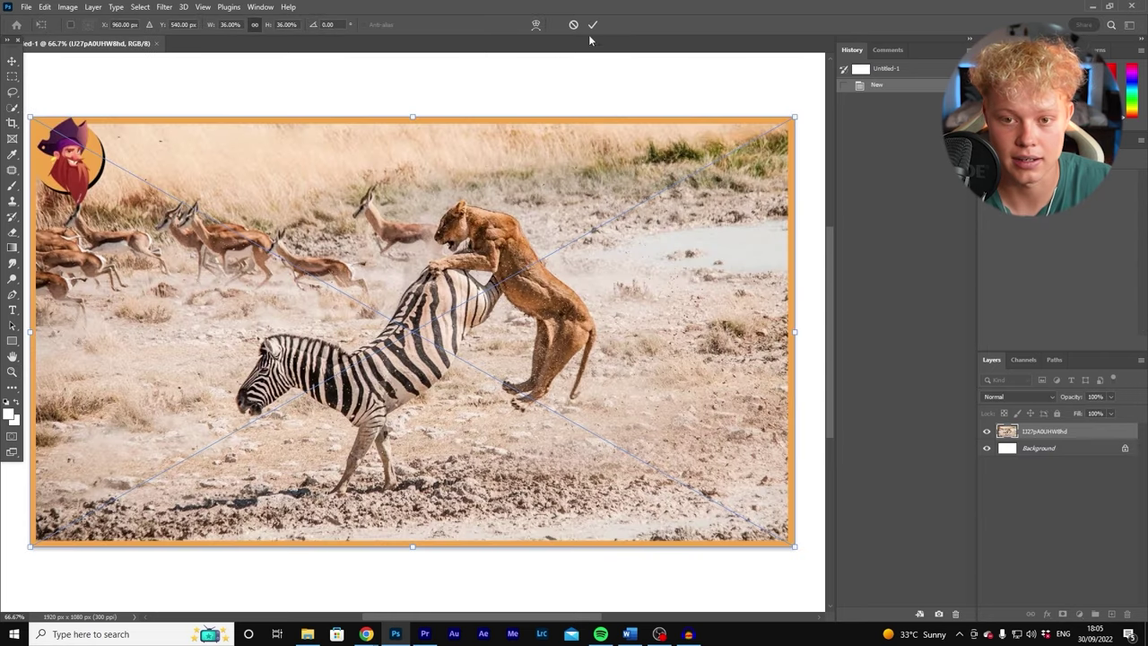
pyautogui.click(592, 24)
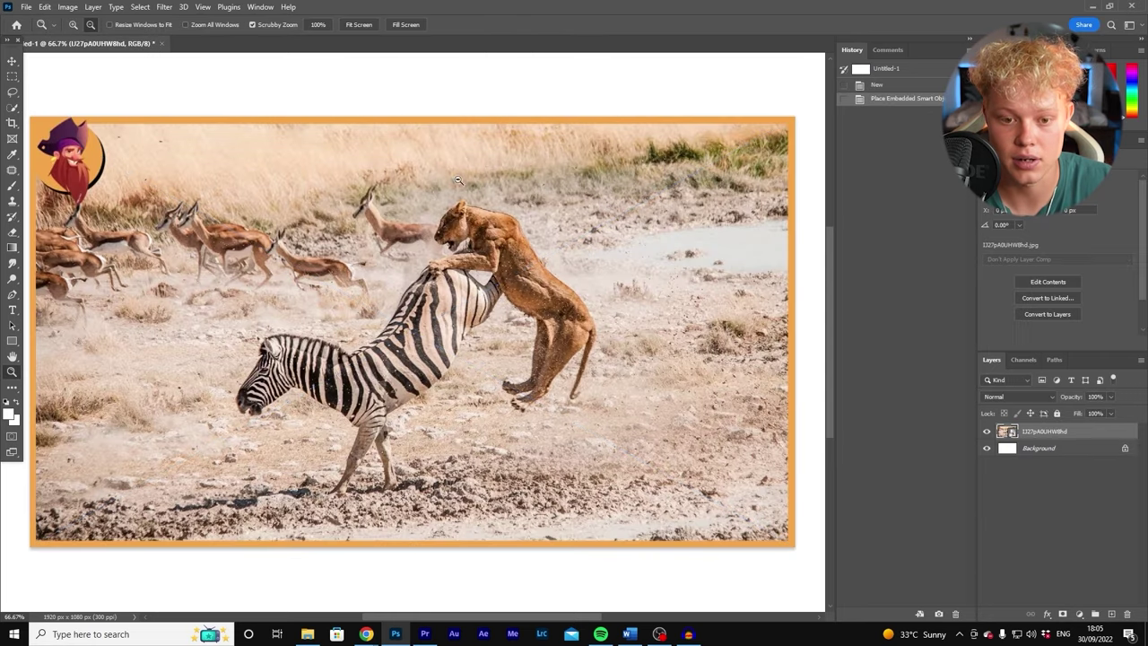
# - Scale the zebra and lion image to about 41.4% and shift it so its orange border and logo fall outside the canvas
pyautogui.press('z')
pyautogui.hotkey('ctrl', '-')
pyautogui.hotkey('ctrl', '-')
pyautogui.hotkey('ctrl', '0')
pyautogui.click(15, 62)
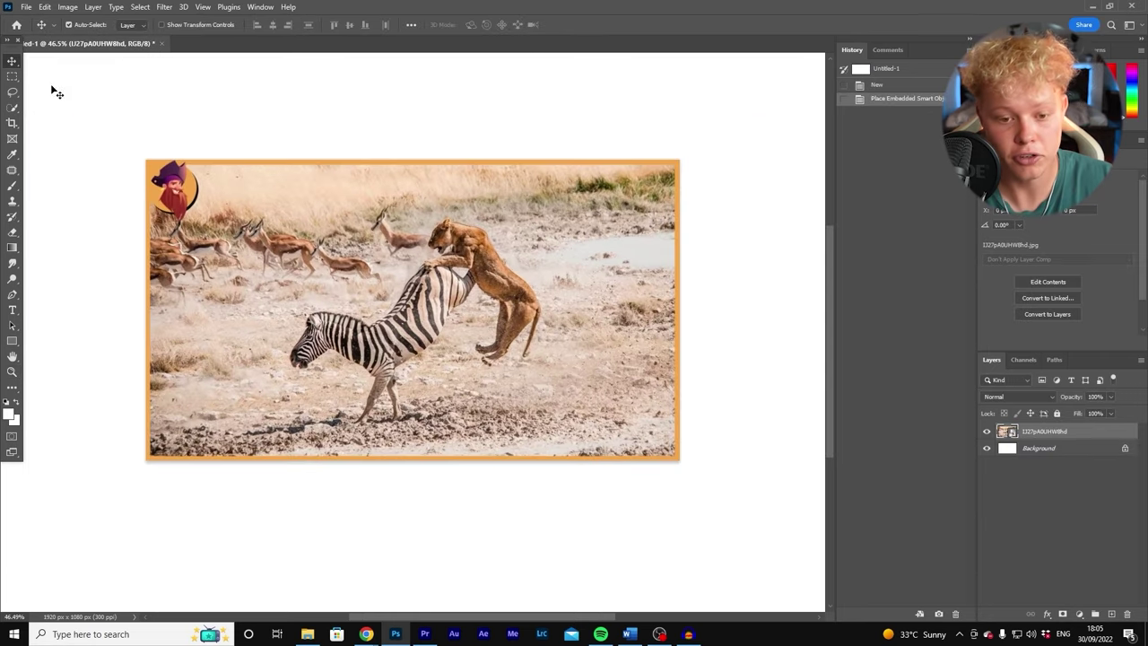
pyautogui.hotkey('ctrl', 't')
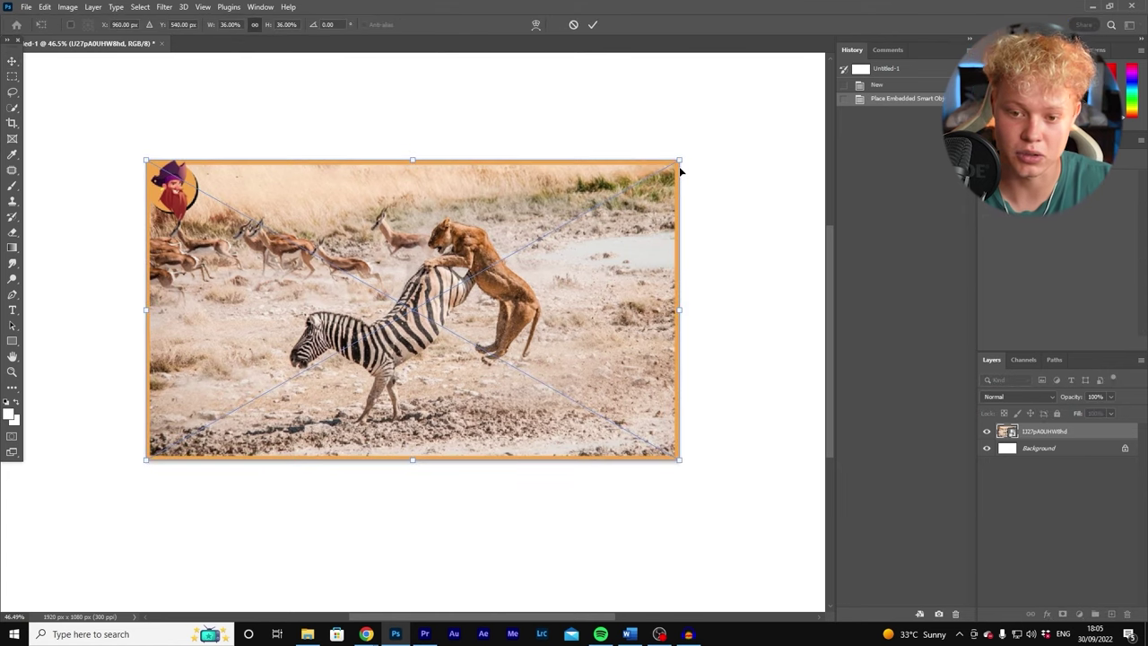
pyautogui.moveTo(679, 158); pyautogui.dragTo(575, 231)
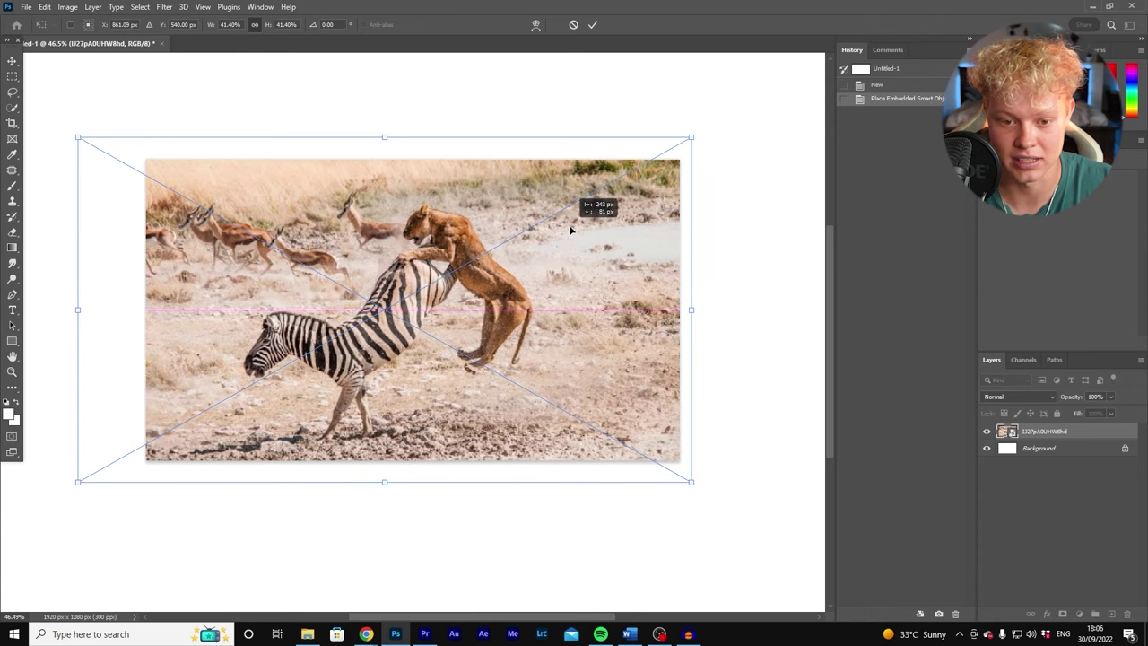
pyautogui.click(592, 24)
pyautogui.click(11, 371)
pyautogui.moveTo(422, 284); pyautogui.dragTo(384, 289)
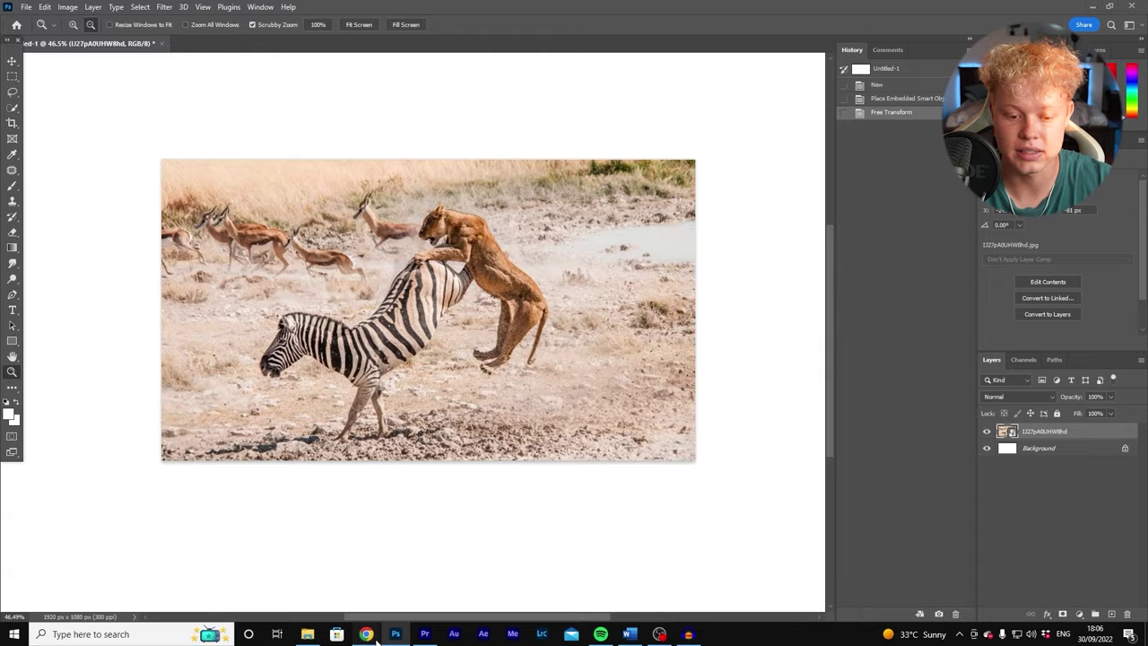
# - Switch to Chrome to look over the channel's video thumbnails and return to Photoshop
pyautogui.moveTo(375, 637)
pyautogui.click(435, 588)
pyautogui.click(7, 9)
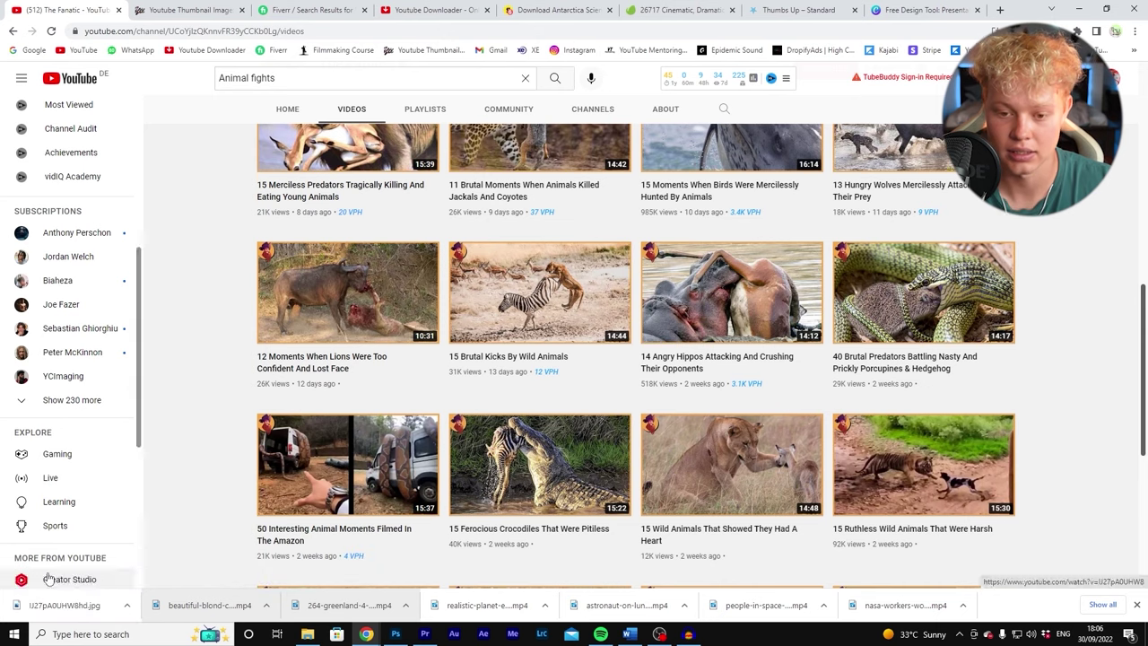
pyautogui.click(394, 633)
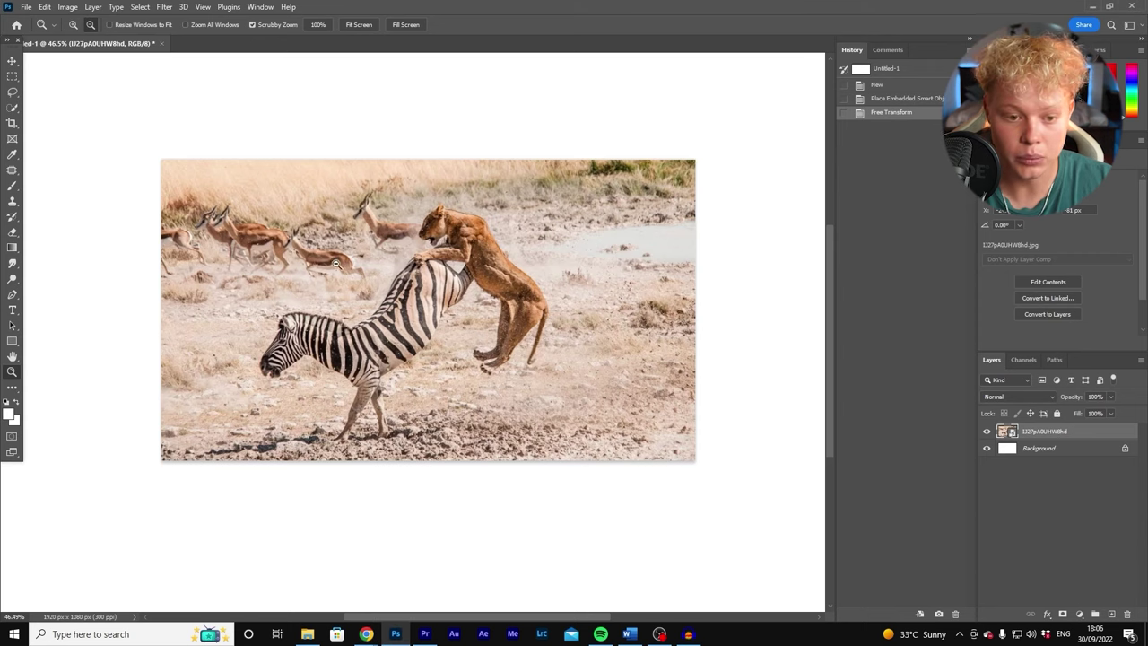
# - Add the white two-line text "THIS WENT WRONG!" in Peace Sans and place it in the image's upper-left corner
pyautogui.press('t')
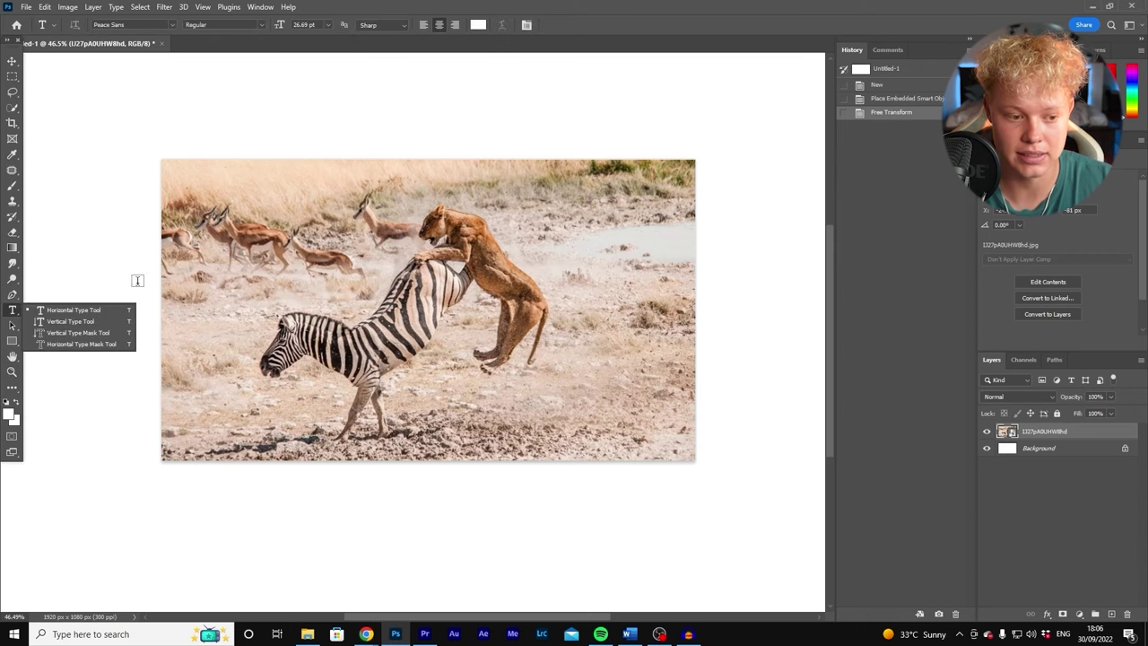
pyautogui.click(224, 235)
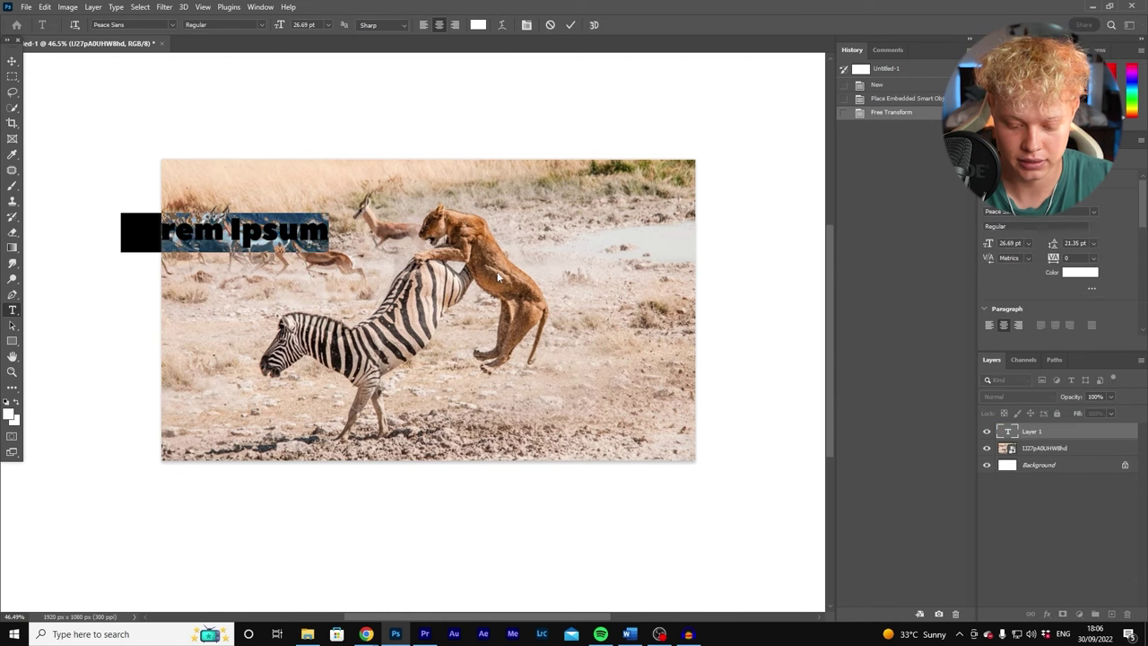
pyautogui.write('THIS WENTWRONMG')
pyautogui.press('BackSpace')
pyautogui.press('BackSpace')
pyautogui.write('G!')
pyautogui.click(574, 25)
pyautogui.click(12, 61)
pyautogui.moveTo(262, 244); pyautogui.dragTo(303, 190)
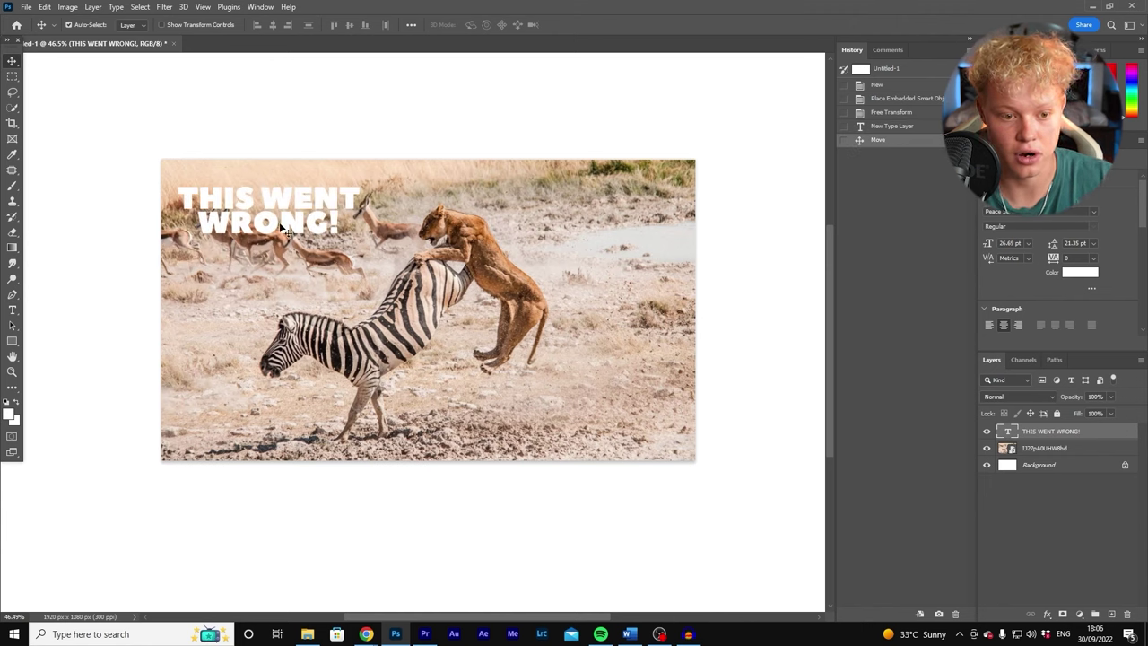
pyautogui.moveTo(277, 206); pyautogui.dragTo(269, 189)
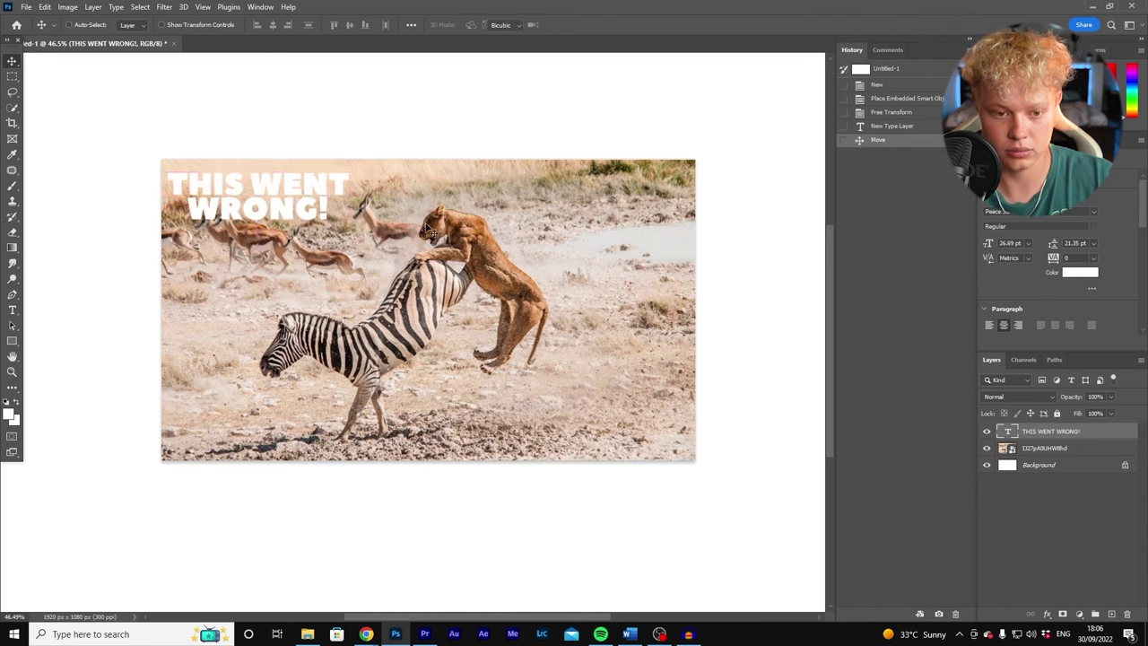
pyautogui.hotkey('ctrl', 't')
pyautogui.moveTo(350, 171); pyautogui.dragTo(395, 160)
pyautogui.moveTo(418, 266); pyautogui.dragTo(426, 255)
pyautogui.moveTo(301, 198)
pyautogui.mouseDown()
pyautogui.moveTo(306, 204)
pyautogui.moveTo(287, 194)
pyautogui.mouseUp()
pyautogui.moveTo(431, 221); pyautogui.dragTo(435, 230)
pyautogui.moveTo(350, 231); pyautogui.dragTo(337, 213)
pyautogui.click(573, 24)
# - Enlarge the "THIS WENT WRONG!" text to about 30.6 pt, keeping it near the image's upper-left corner
pyautogui.hotkey('ctrl', 't')
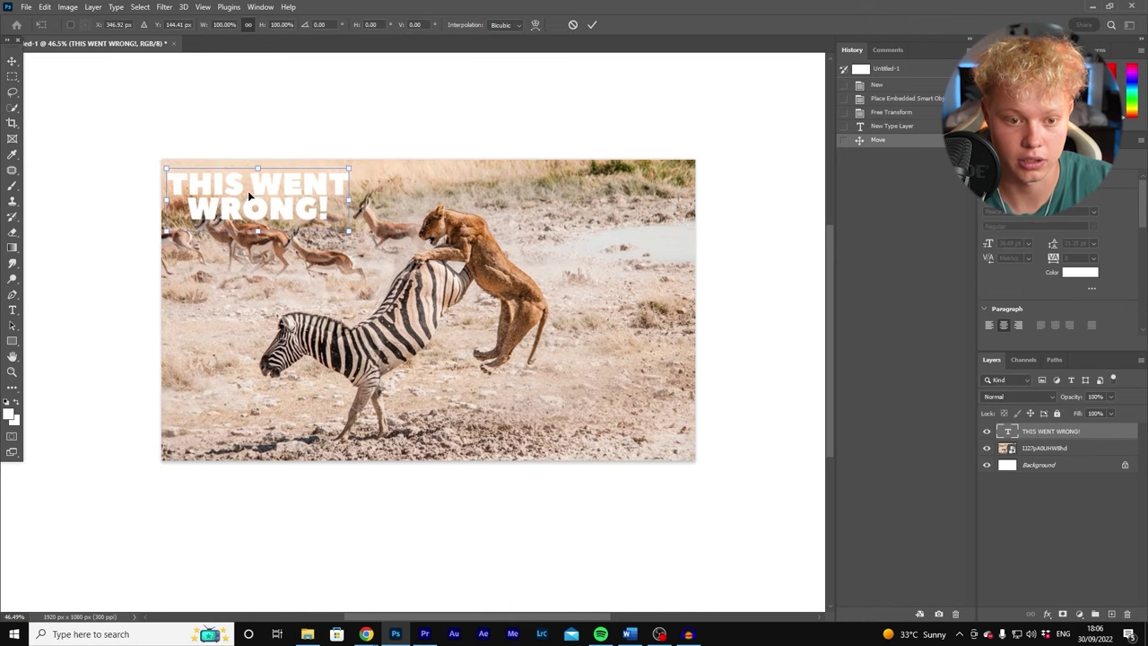
pyautogui.moveTo(348, 168); pyautogui.dragTo(343, 191)
pyautogui.press('Return')
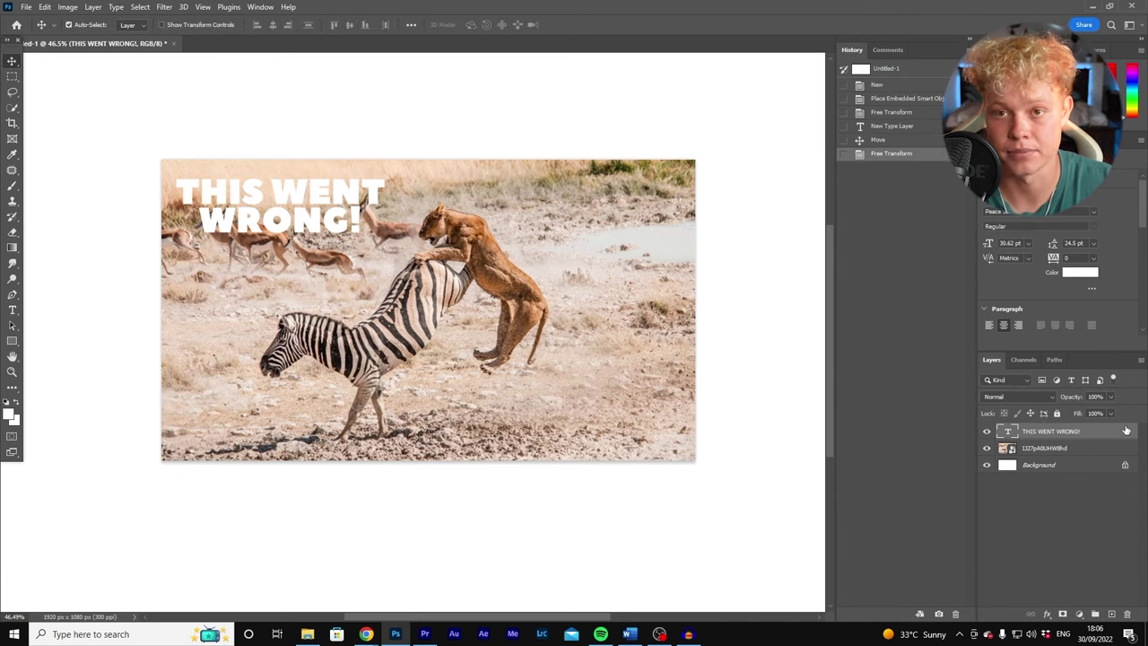
# - Add a Multiply drop shadow to the text with 10 px distance, 10% spread and 27 px size, without stroke or outer glow
pyautogui.click(739, 377)
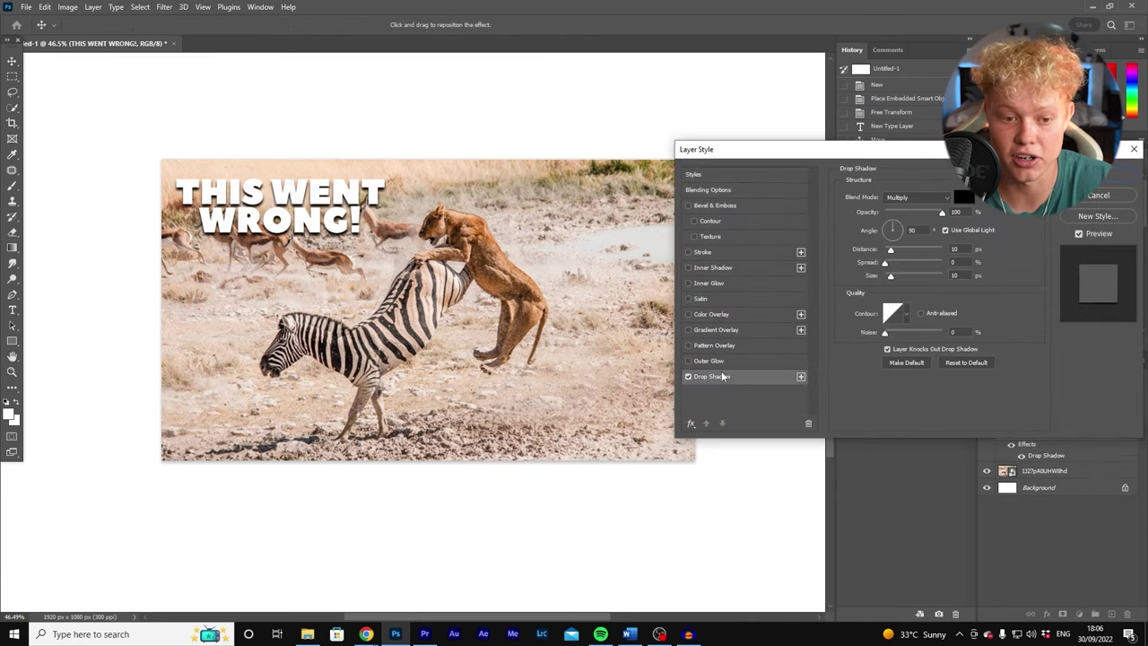
pyautogui.click(689, 252)
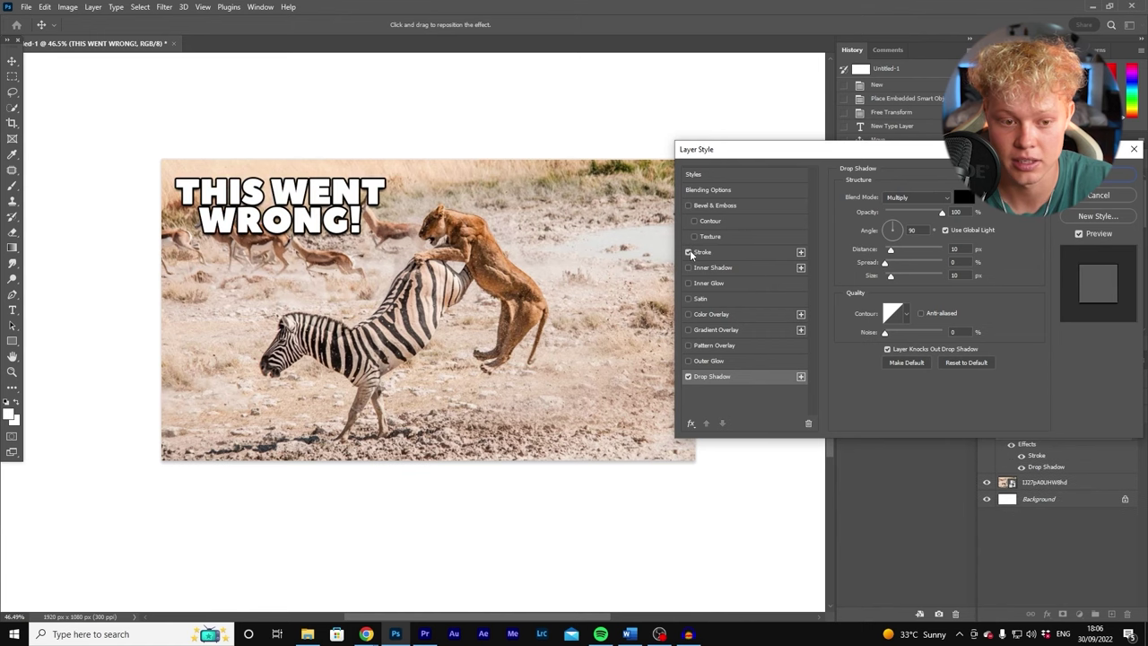
pyautogui.click(689, 252)
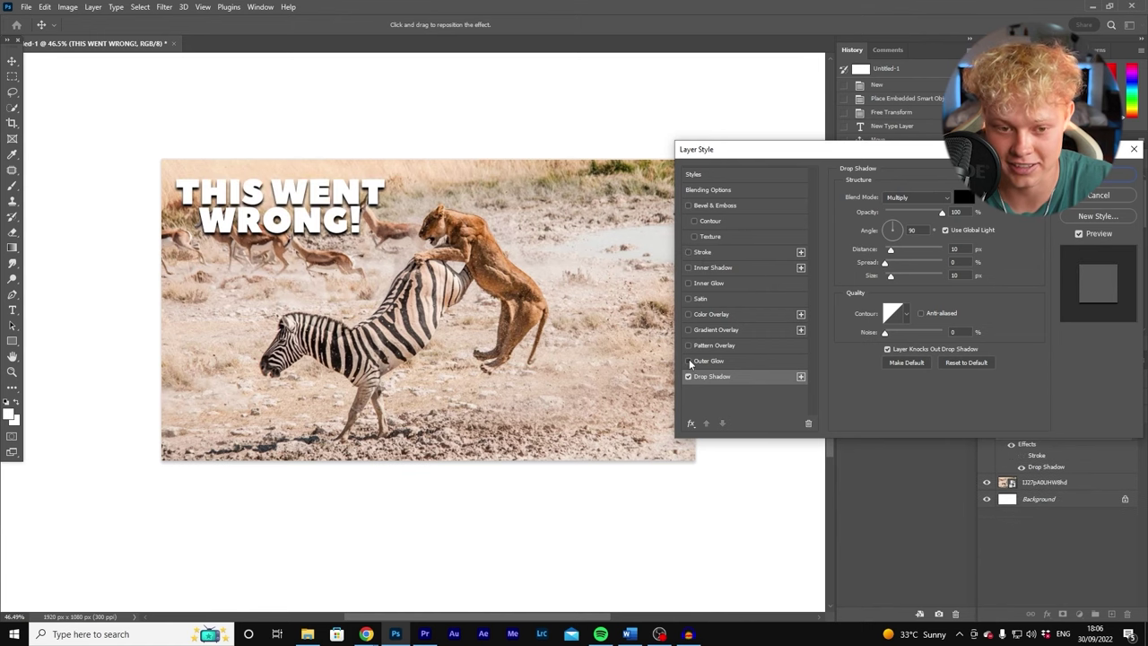
pyautogui.click(689, 360)
pyautogui.click(688, 361)
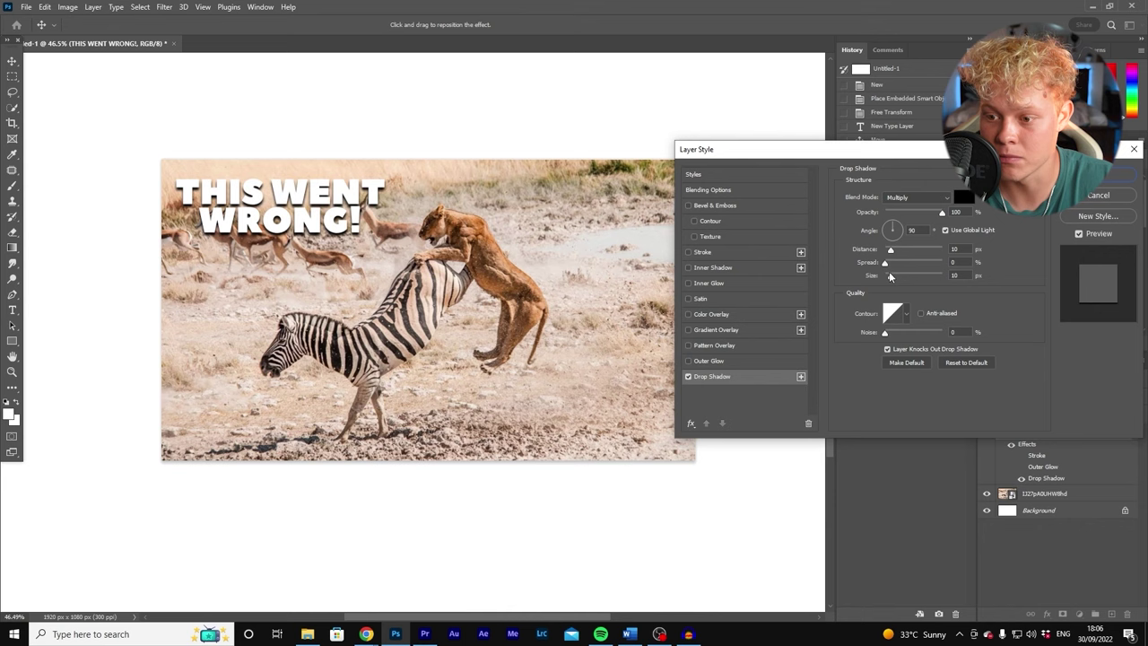
pyautogui.moveTo(891, 281)
pyautogui.mouseDown()
pyautogui.moveTo(904, 280)
pyautogui.moveTo(892, 269)
pyautogui.mouseUp()
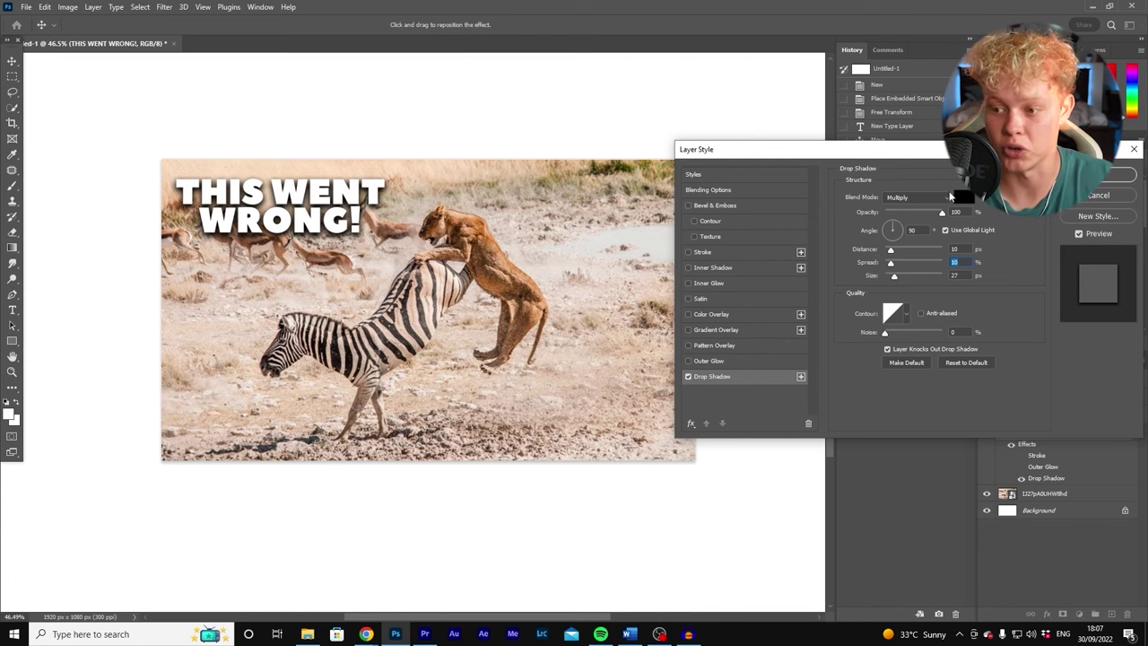
pyautogui.press('Return')
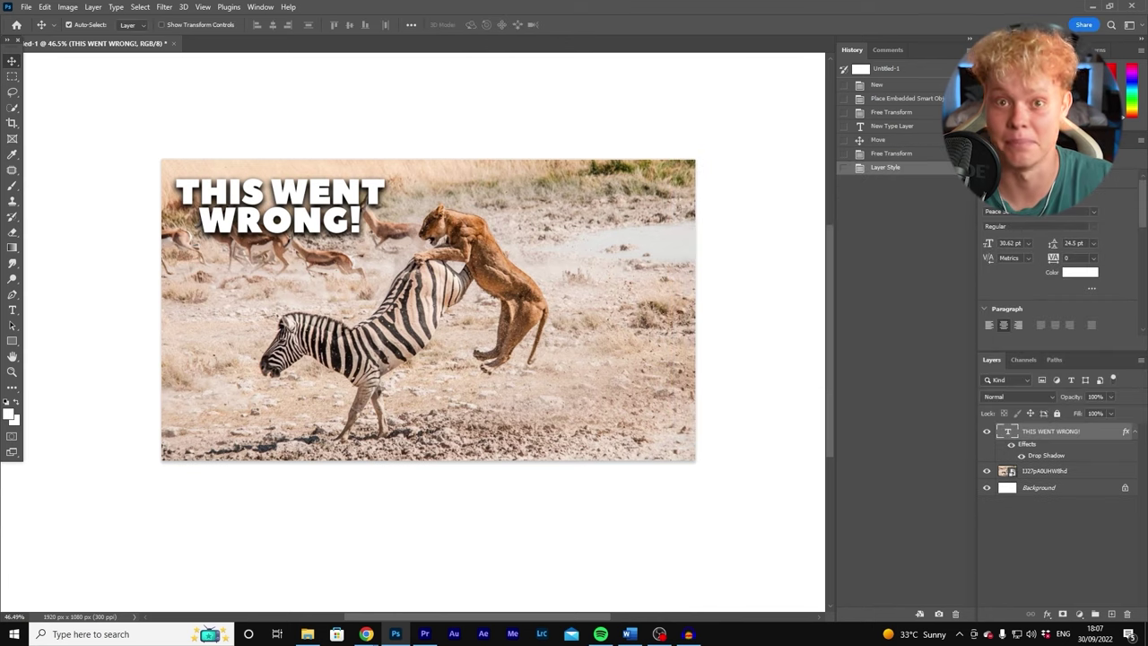
# - Recolor the whole "THIS WENT WRONG!" text pure red, ff0000
pyautogui.click(12, 309)
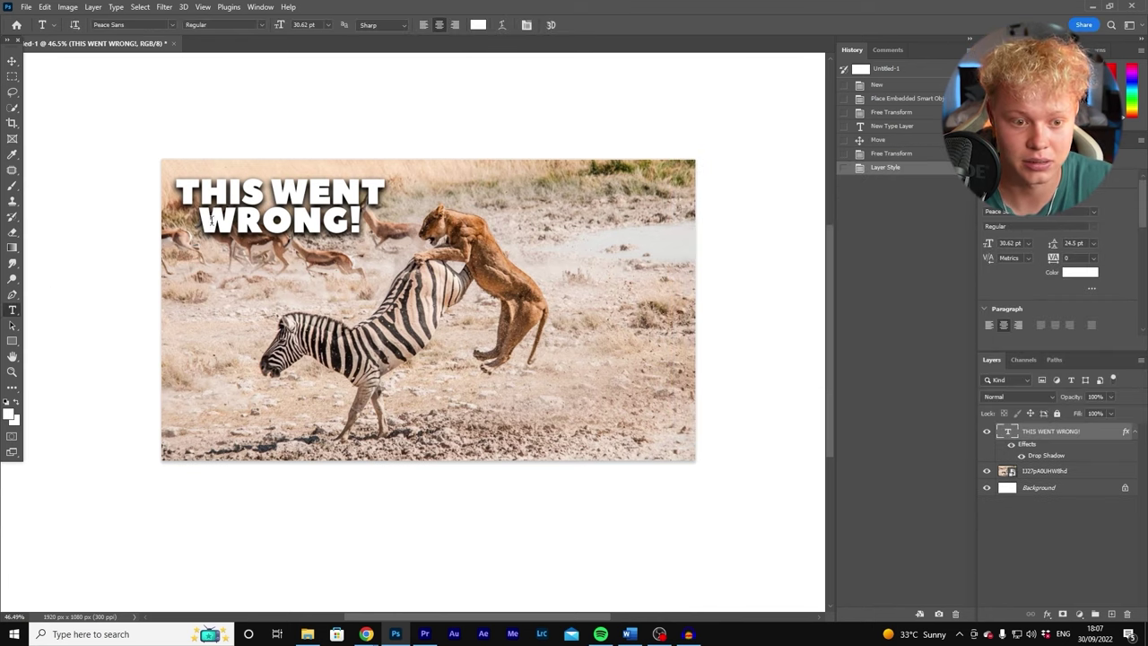
pyautogui.moveTo(179, 190); pyautogui.dragTo(362, 229)
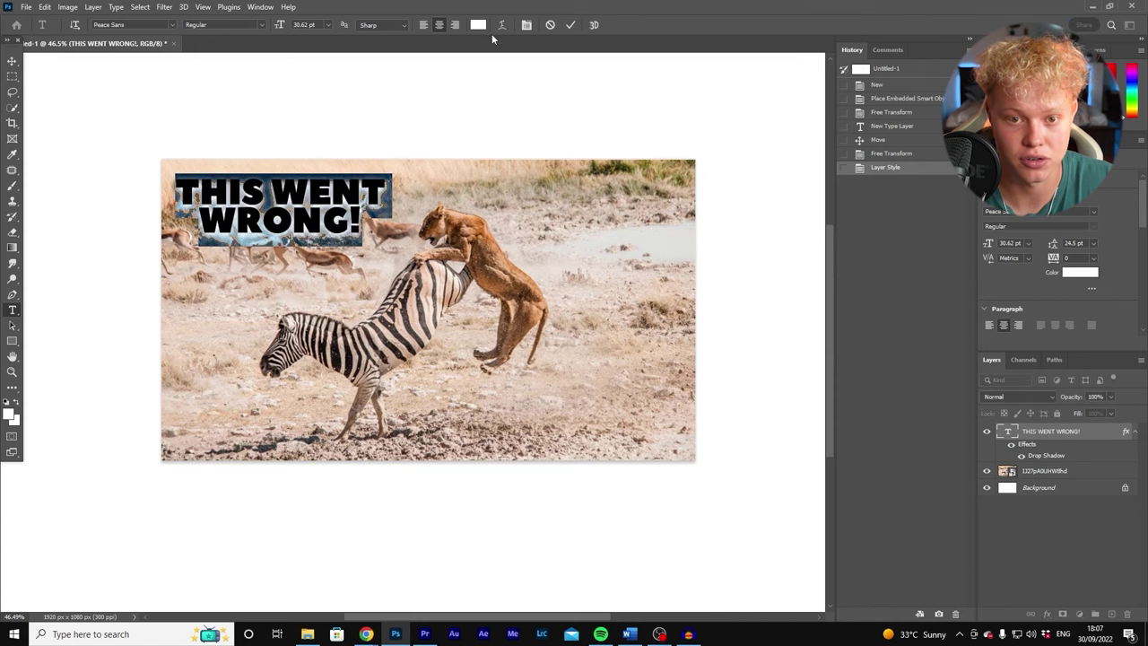
pyautogui.click(478, 24)
pyautogui.click(827, 173)
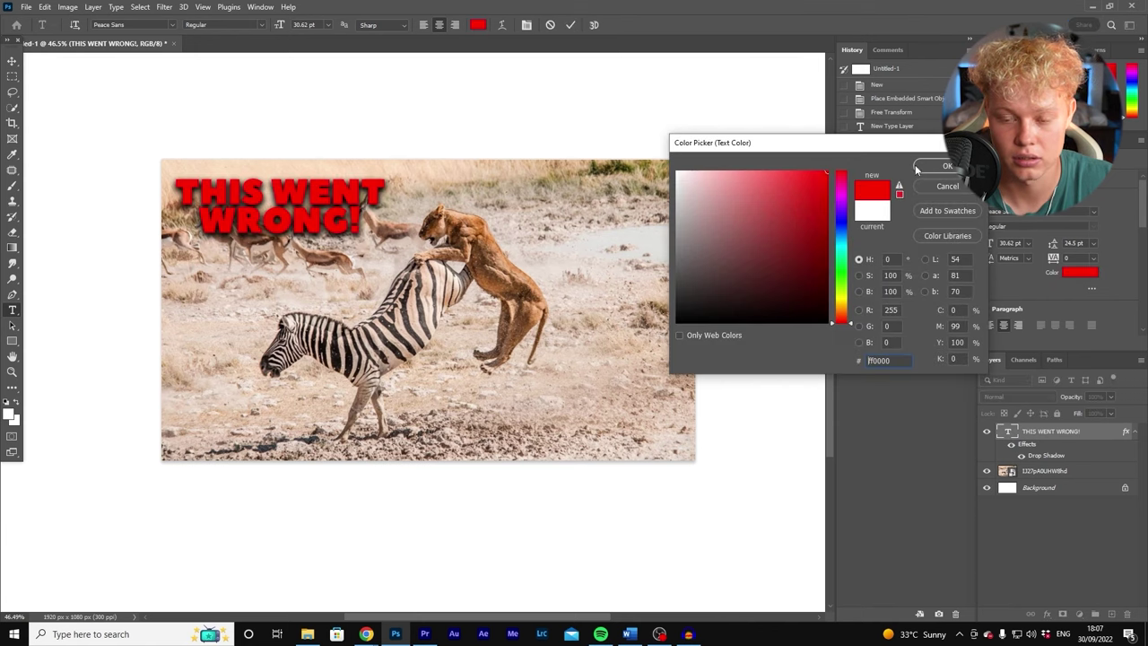
pyautogui.click(947, 165)
pyautogui.click(571, 24)
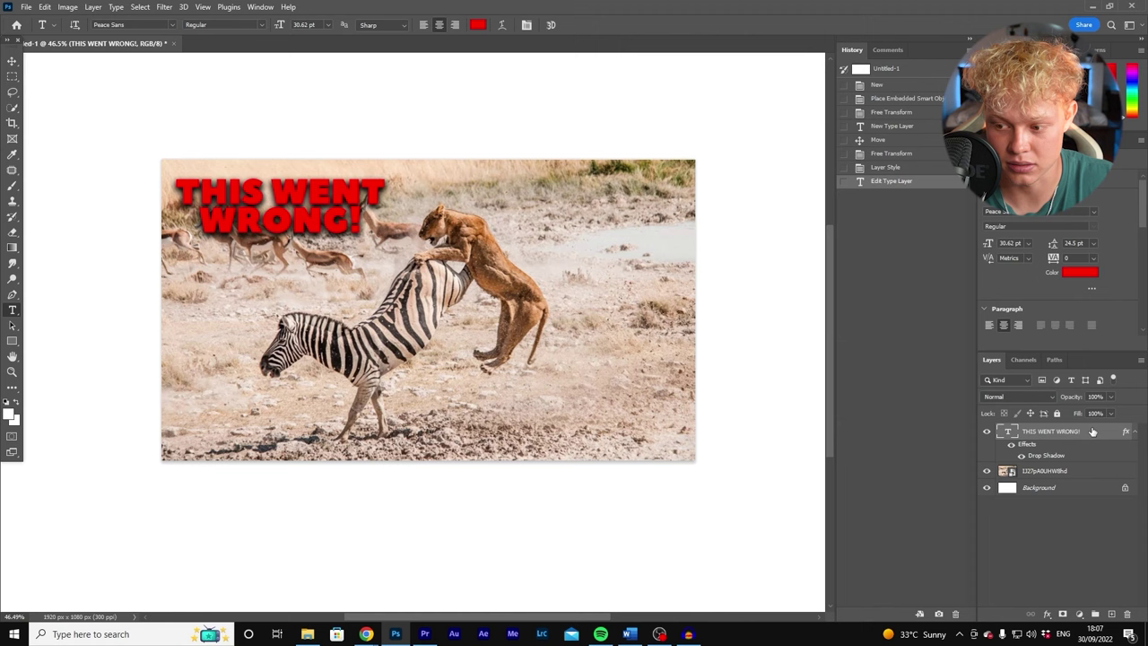
# - Add a white (ffffff) stroke to the "THIS WENT WRONG!" text layer
pyautogui.doubleClick(1092, 432)
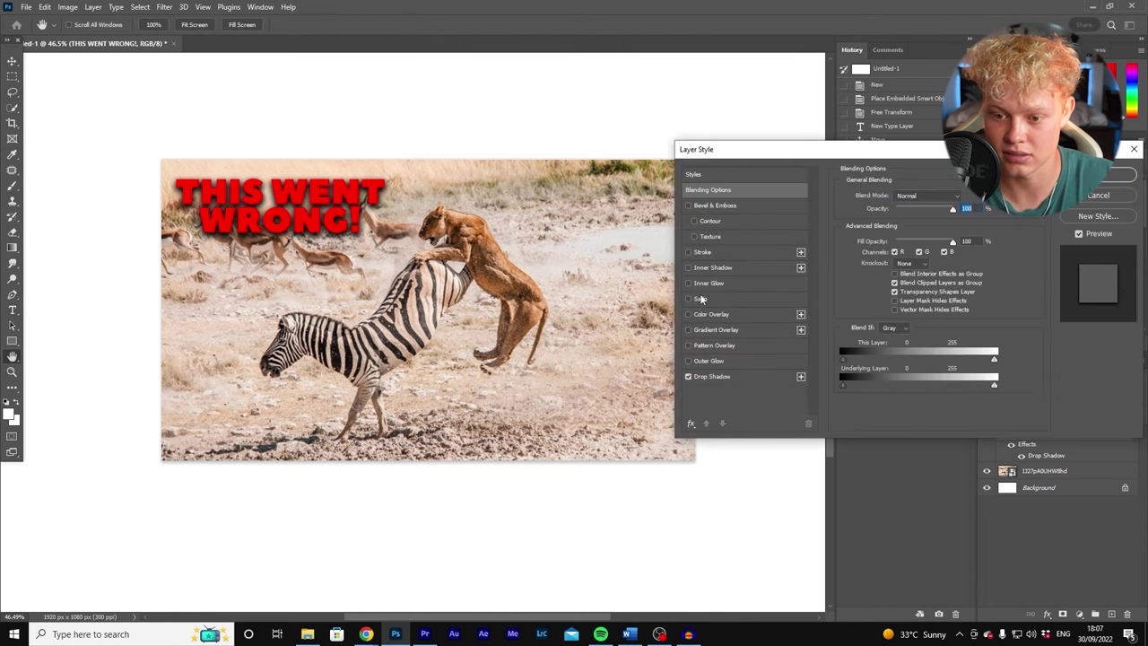
pyautogui.click(701, 255)
pyautogui.click(863, 278)
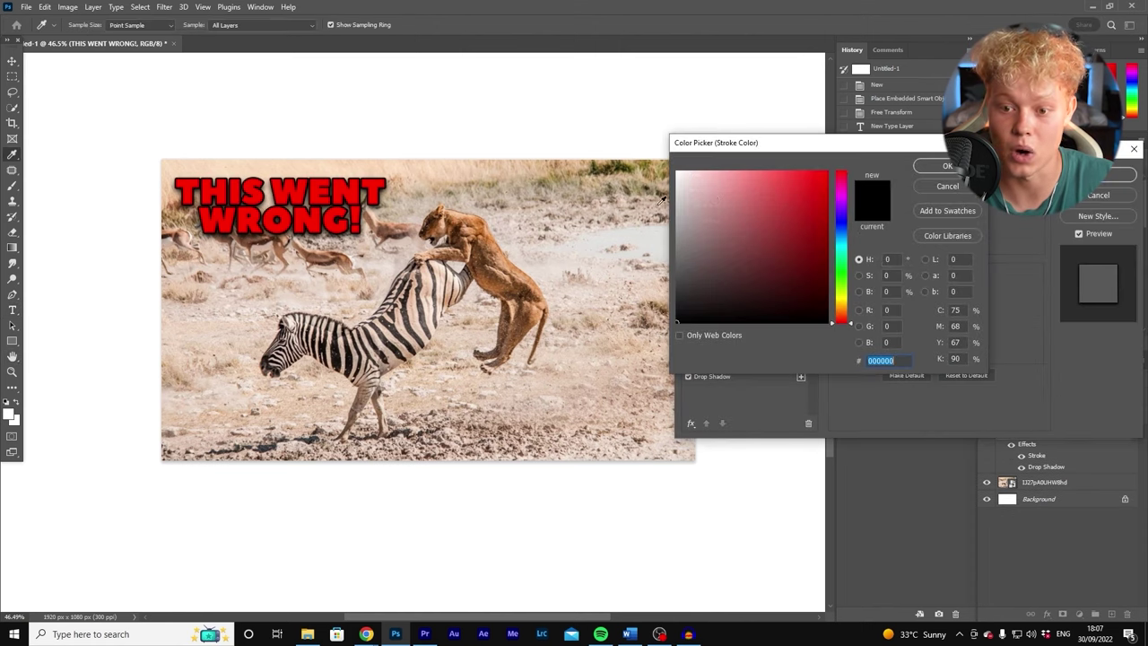
pyautogui.click(484, 113)
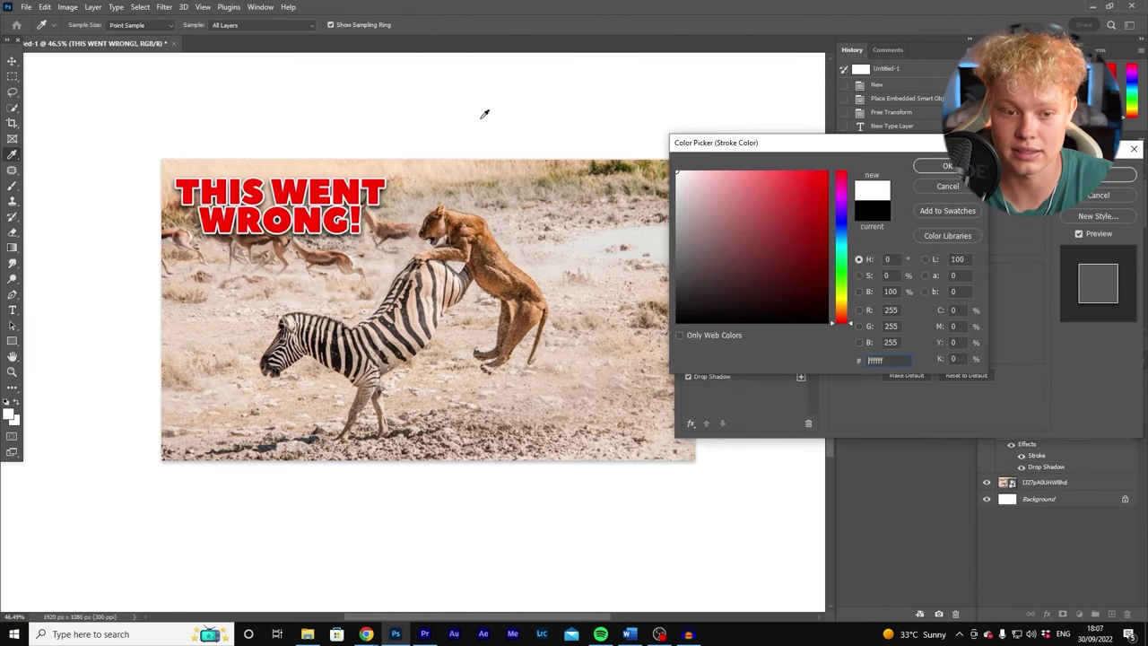
pyautogui.click(945, 166)
pyautogui.click(1118, 176)
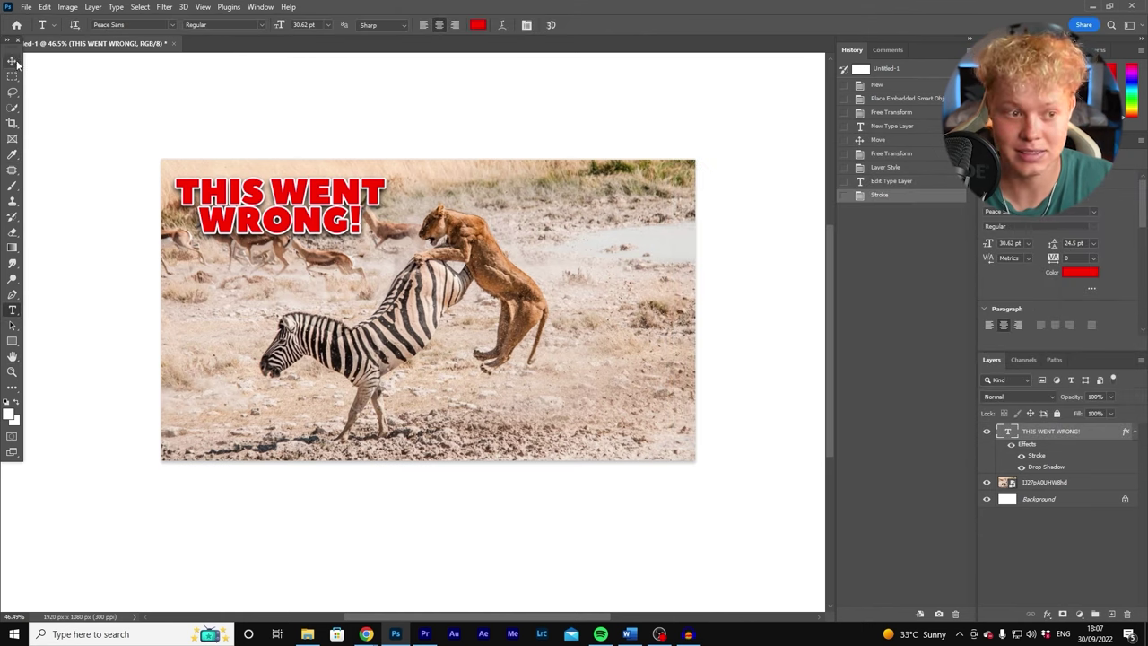
# - Enlarge the red text further and tilt it slightly counterclockwise in the upper-left area of the image
pyautogui.press('v')
pyautogui.hotkey('ctrl', 't')
pyautogui.moveTo(388, 208); pyautogui.dragTo(489, 205)
pyautogui.moveTo(358, 177); pyautogui.dragTo(373, 190)
pyautogui.click(591, 24)
# - Scale the zebra and lion image to about 47.3% and reposition it so both animals sit clear of the text
pyautogui.moveTo(471, 229); pyautogui.dragTo(496, 228)
pyautogui.hotkey('ctrl', 't')
pyautogui.moveTo(434, 498); pyautogui.dragTo(418, 530)
pyautogui.moveTo(447, 478); pyautogui.dragTo(530, 428)
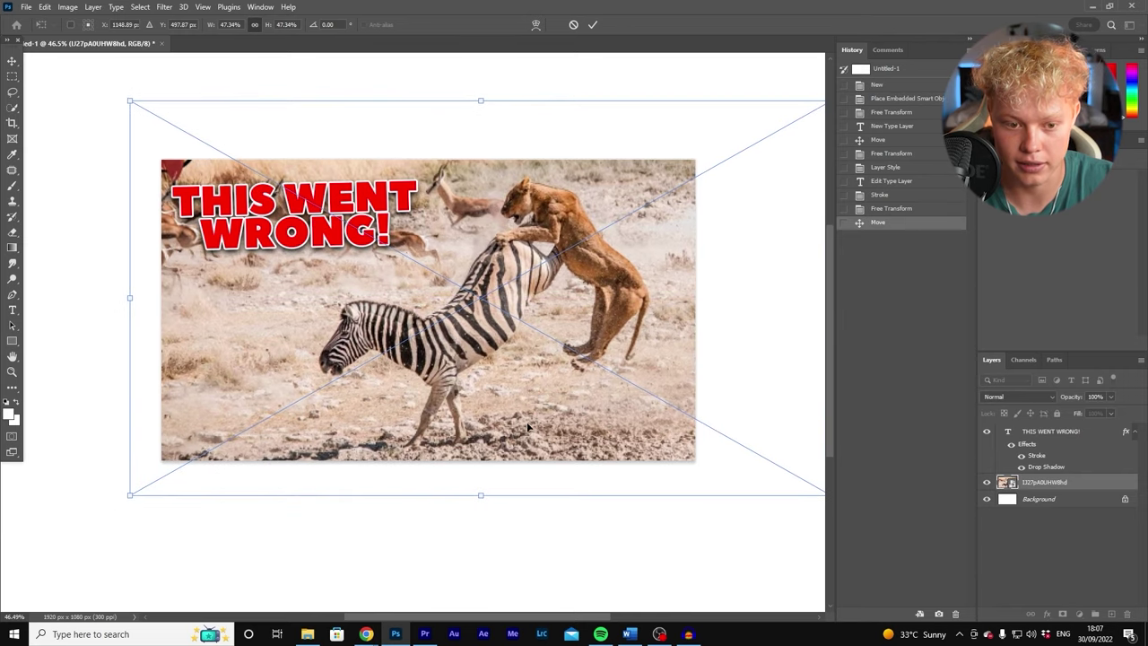
pyautogui.click(595, 24)
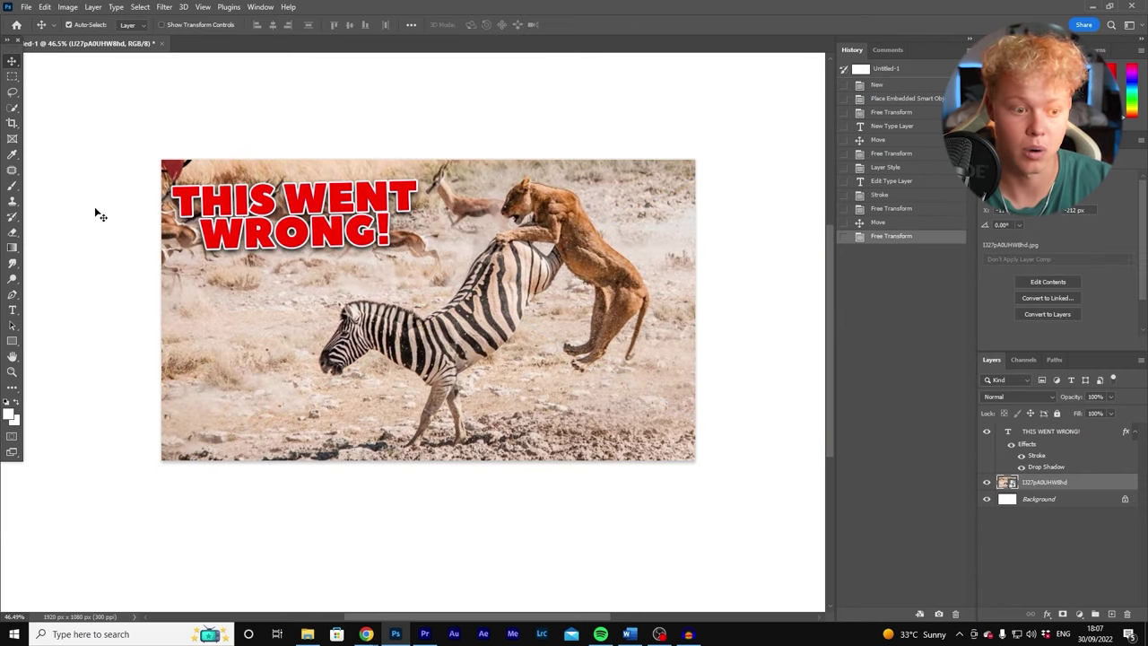
pyautogui.click(12, 233)
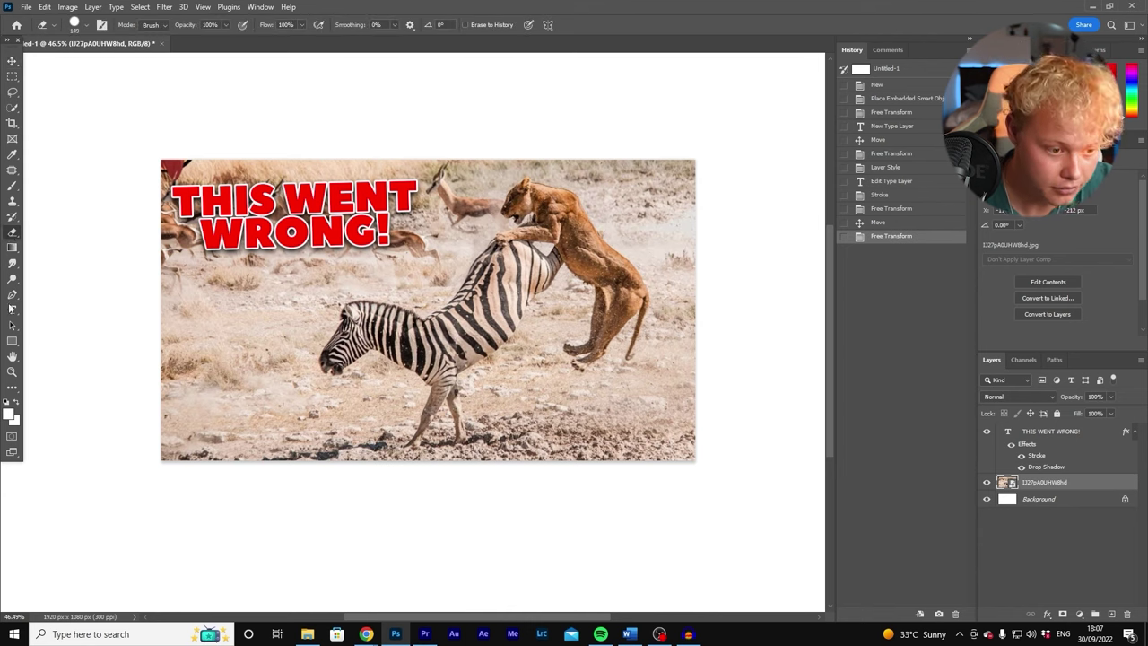
pyautogui.click(11, 172)
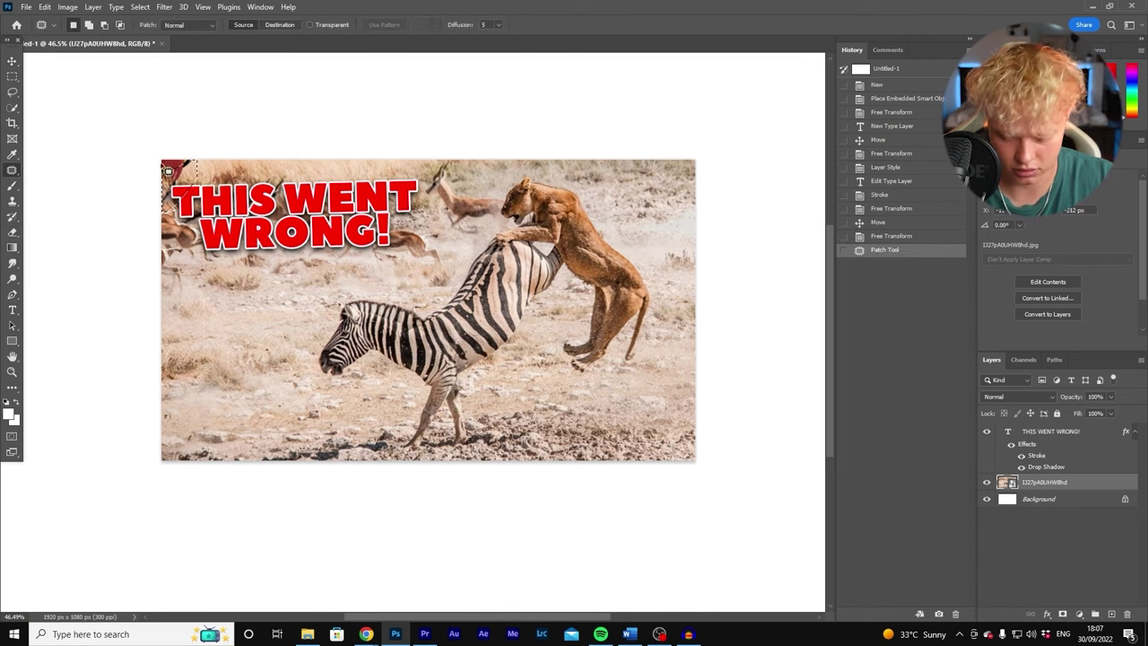
pyautogui.hotkey('ctrl', 'd')
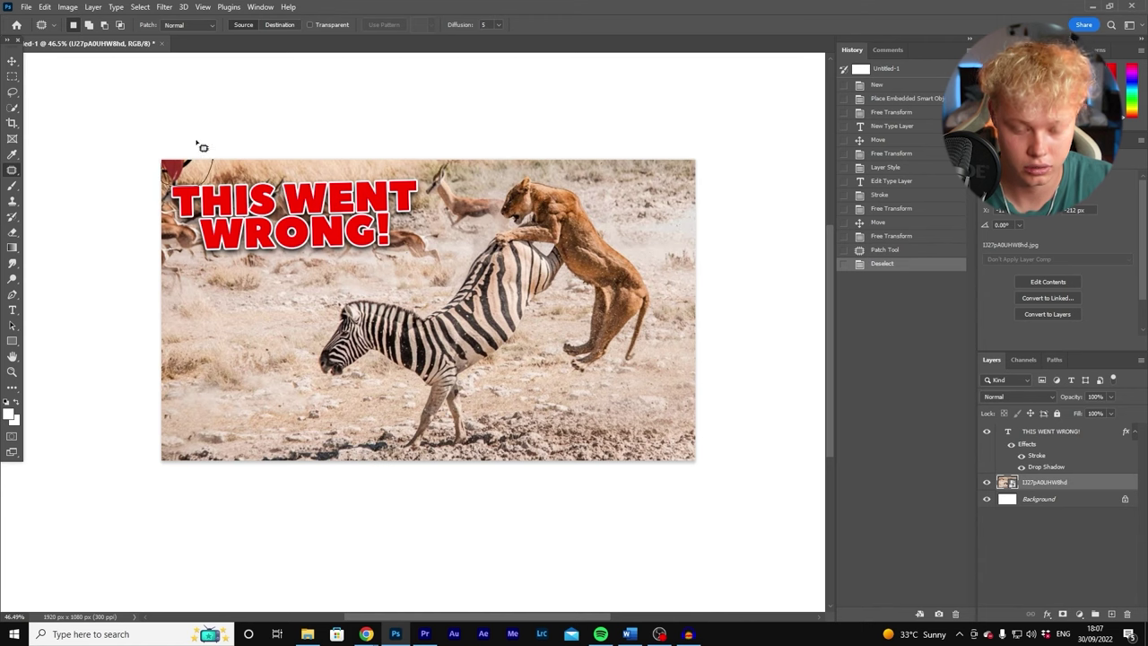
# - Rasterize the image layer, patch the red logo remnant in its upper-left corner with nearby background, and deselect
pyautogui.moveTo(201, 146); pyautogui.dragTo(139, 135)
pyautogui.click(175, 184)
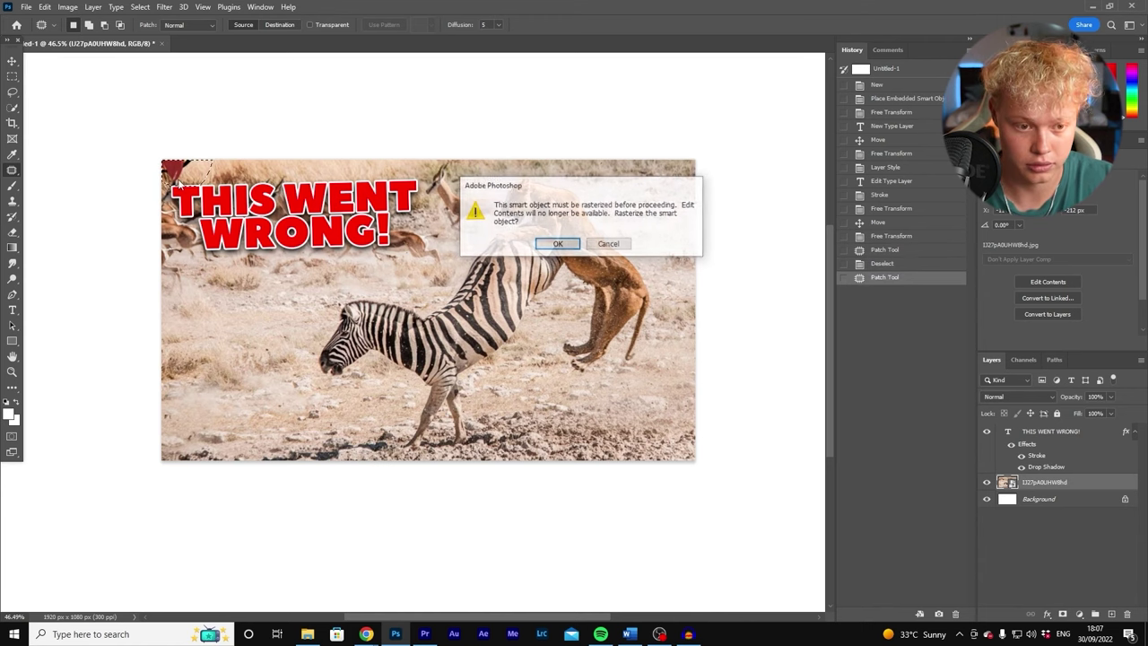
pyautogui.click(556, 247)
pyautogui.moveTo(197, 175); pyautogui.dragTo(302, 248)
pyautogui.click(12, 77)
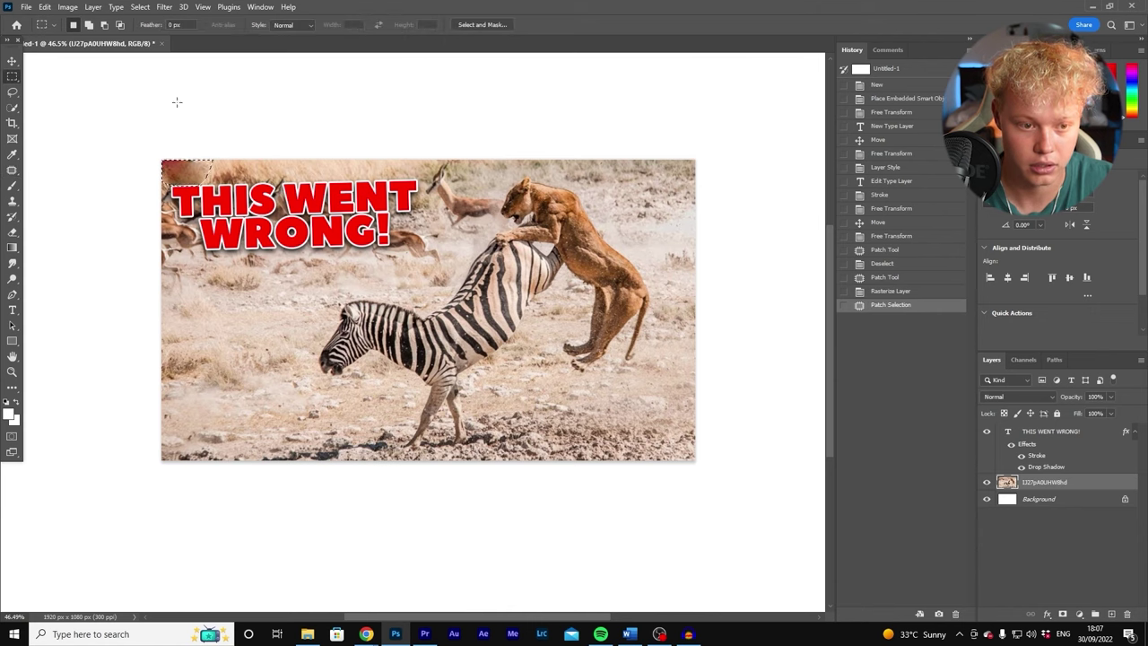
pyautogui.moveTo(176, 102); pyautogui.dragTo(188, 103)
pyautogui.click(540, 235)
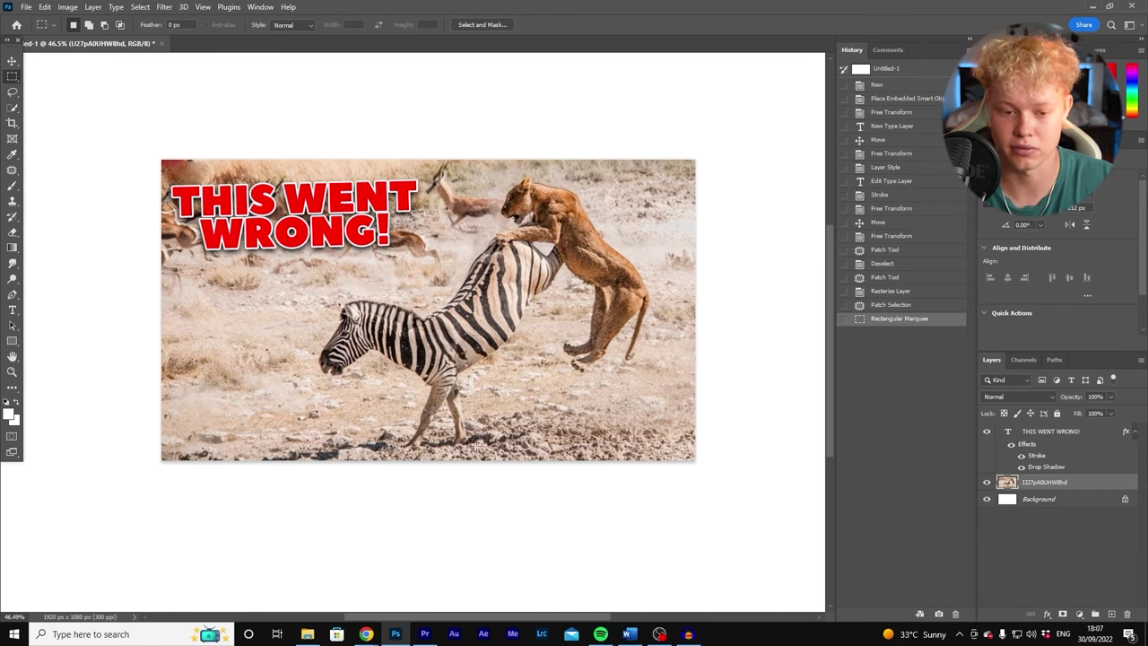
pyautogui.click(13, 375)
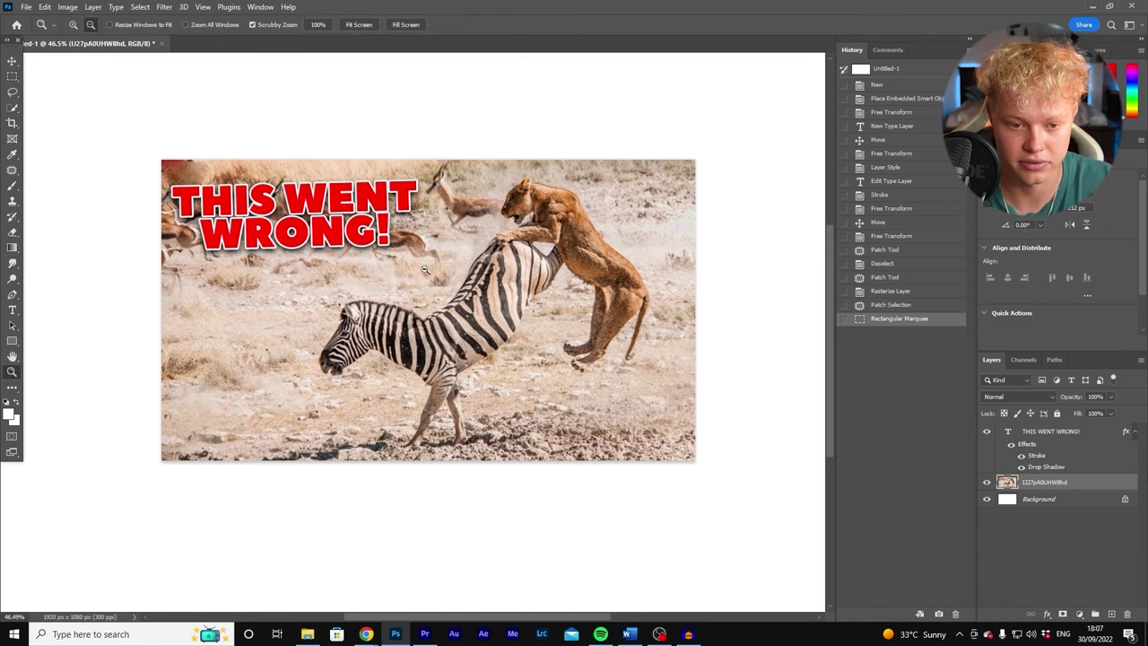
# - Switch to Chrome and search Google Images for "Red arrow png" in a new tab
pyautogui.scroll(-2, 398, 261)
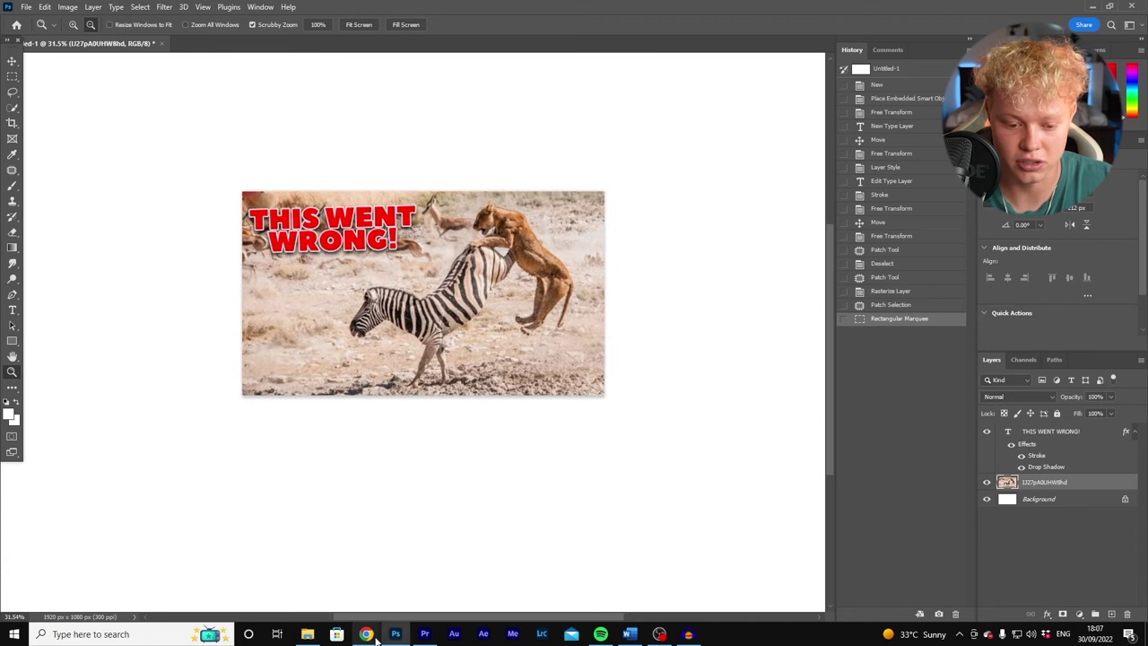
pyautogui.moveTo(368, 634)
pyautogui.click(436, 582)
pyautogui.click(914, 9)
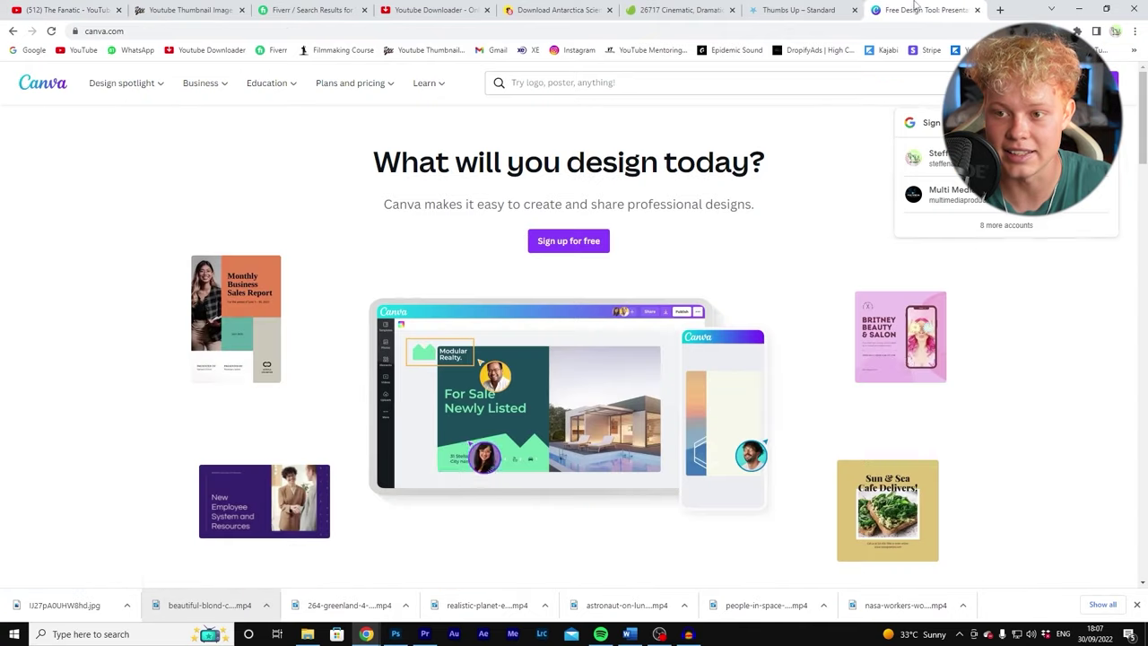
pyautogui.hotkey('ctrl', 't')
pyautogui.click(34, 50)
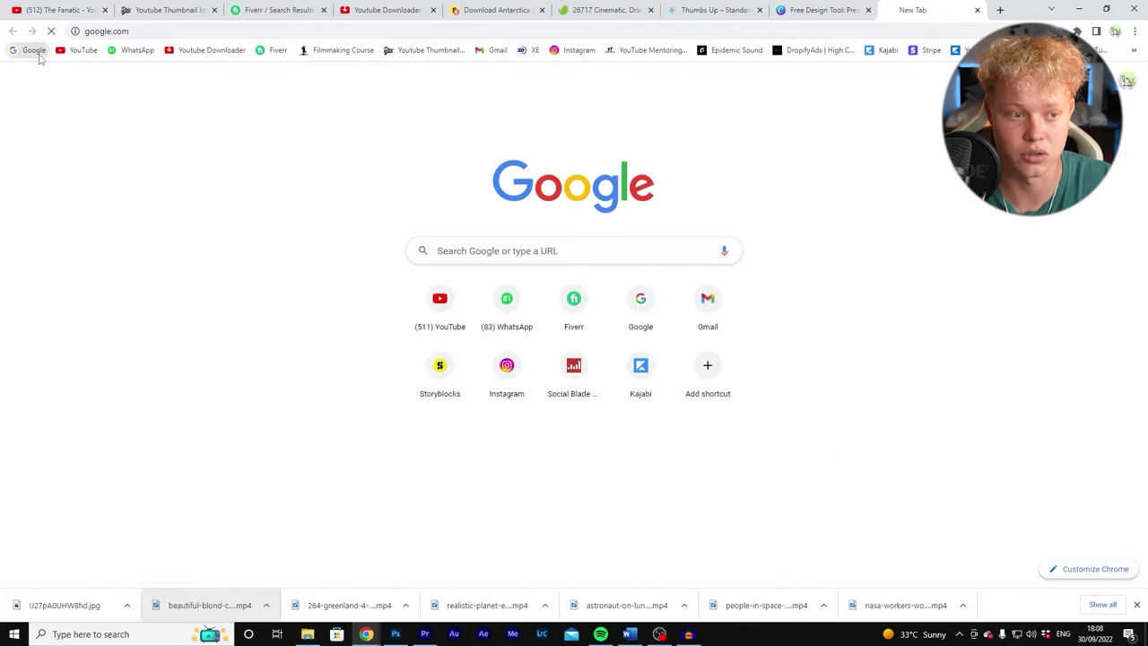
pyautogui.click(471, 305)
pyautogui.write('Red arrow png')
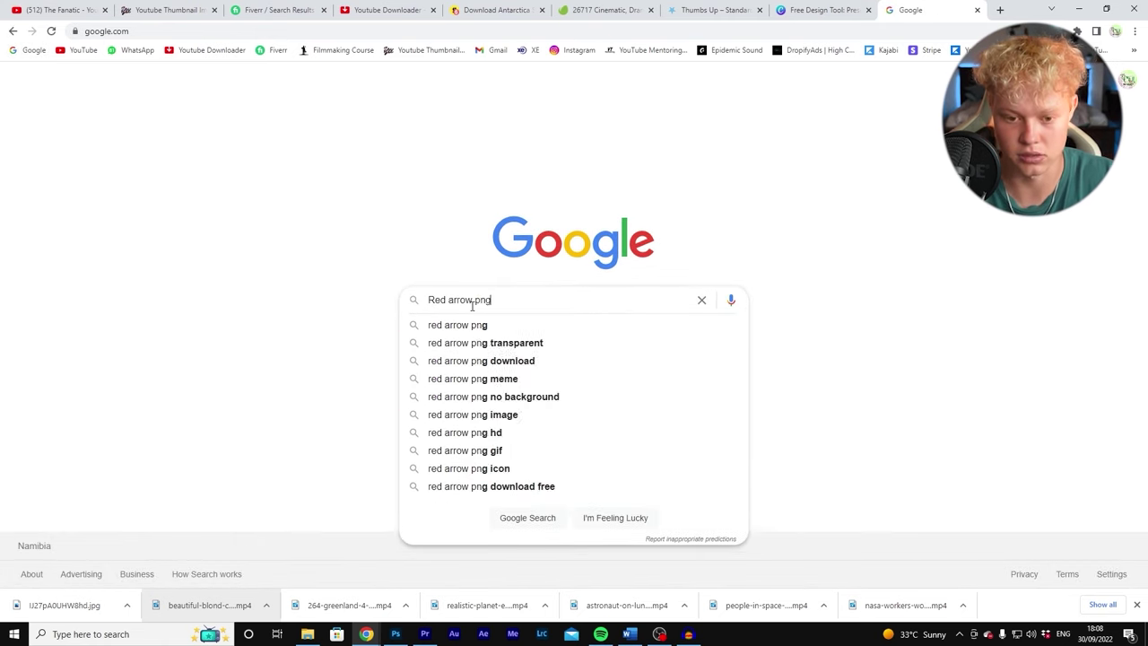
pyautogui.press('Return')
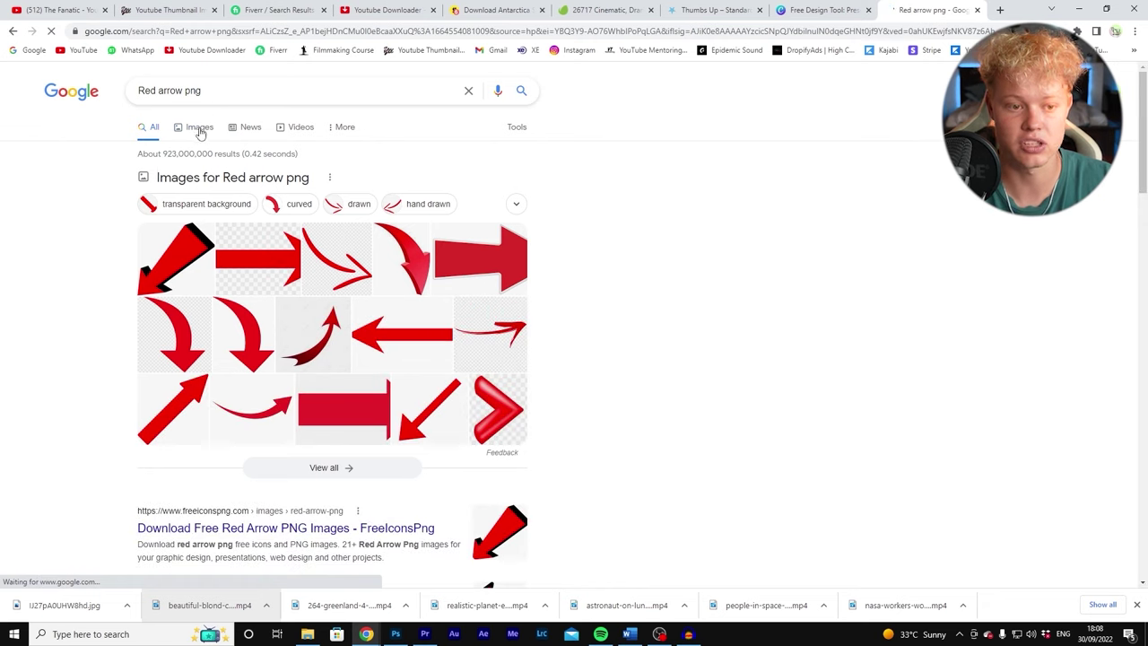
pyautogui.click(200, 128)
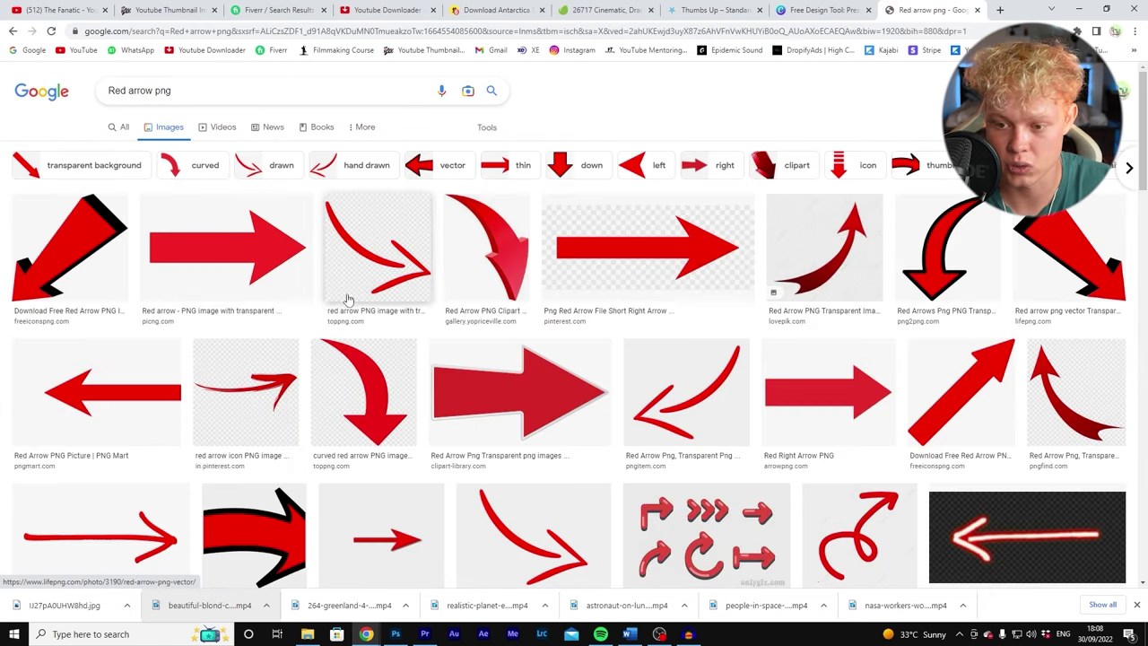
# - Look through the red arrow image results for an arrow style that suits the thumbnail
pyautogui.scroll(-5, 362, 341)
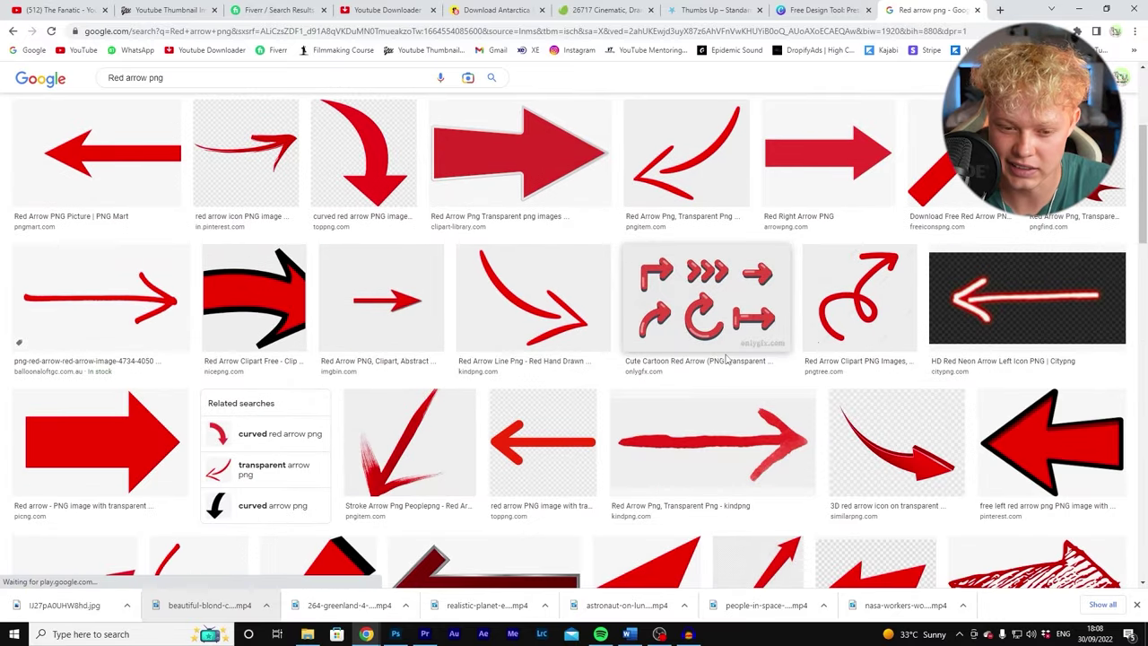
pyautogui.scroll(-2, 565, 315)
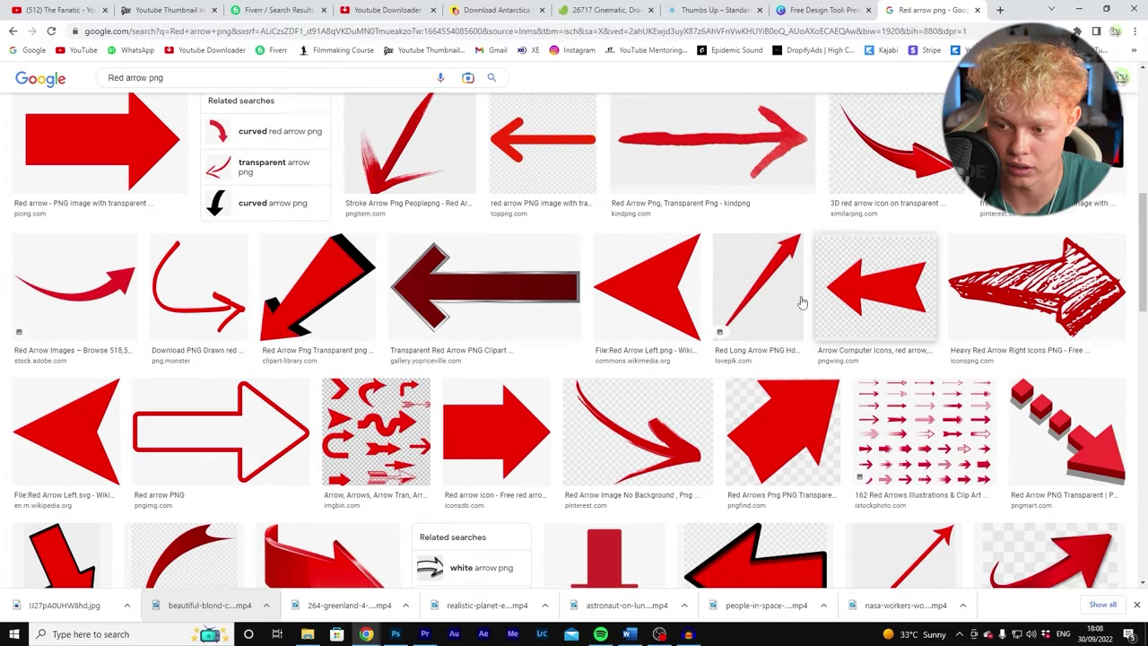
pyautogui.scroll(-2, 628, 296)
pyautogui.scroll(-3, 394, 269)
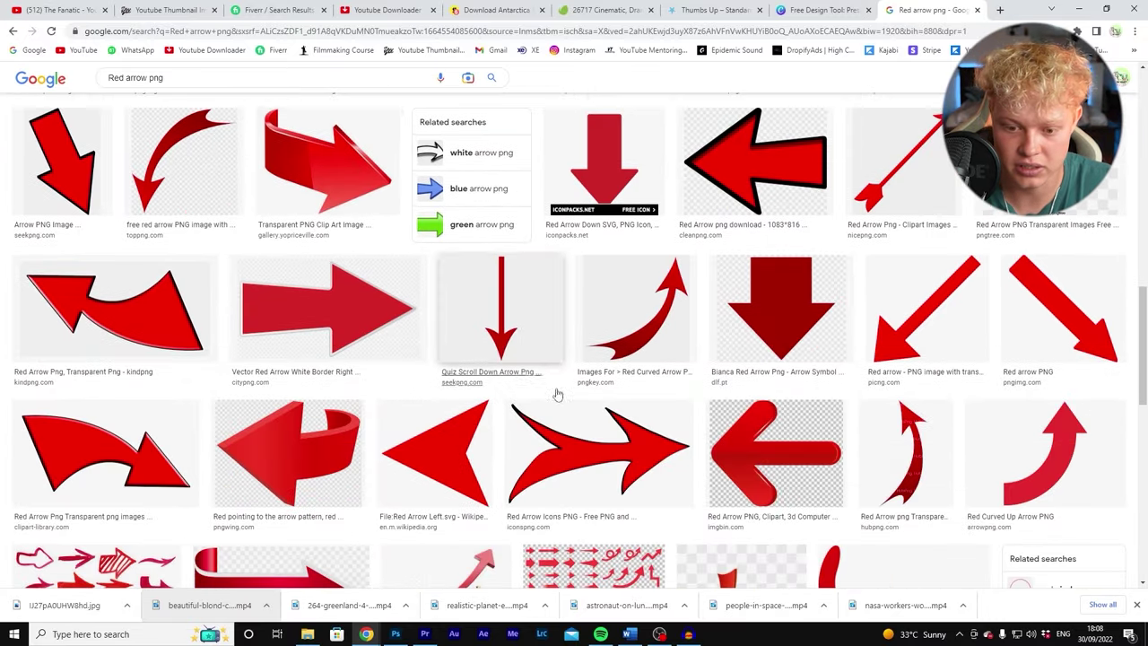
pyautogui.scroll(-3, 161, 300)
pyautogui.scroll(-1, 923, 410)
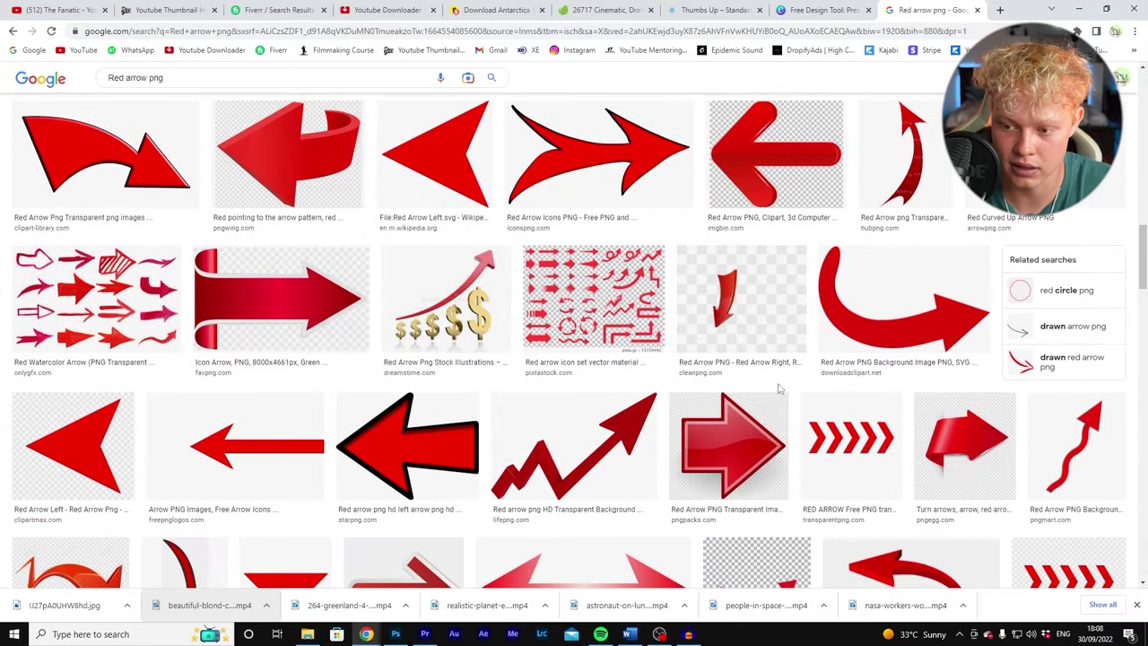
pyautogui.scroll(-5, 792, 392)
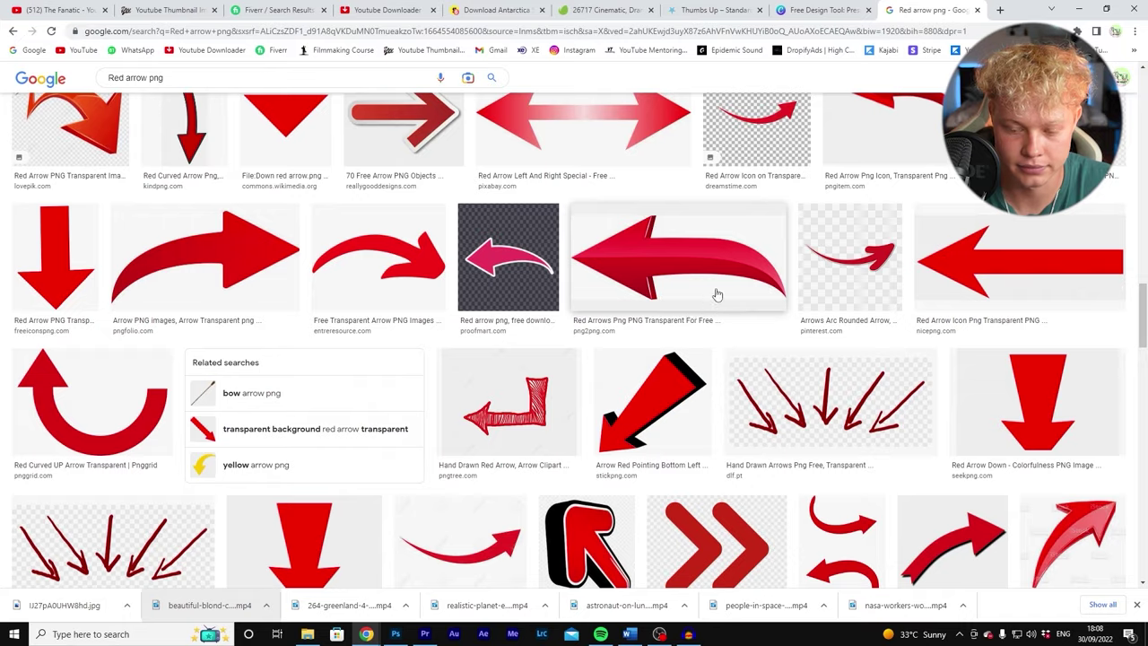
pyautogui.scroll(-10, 717, 295)
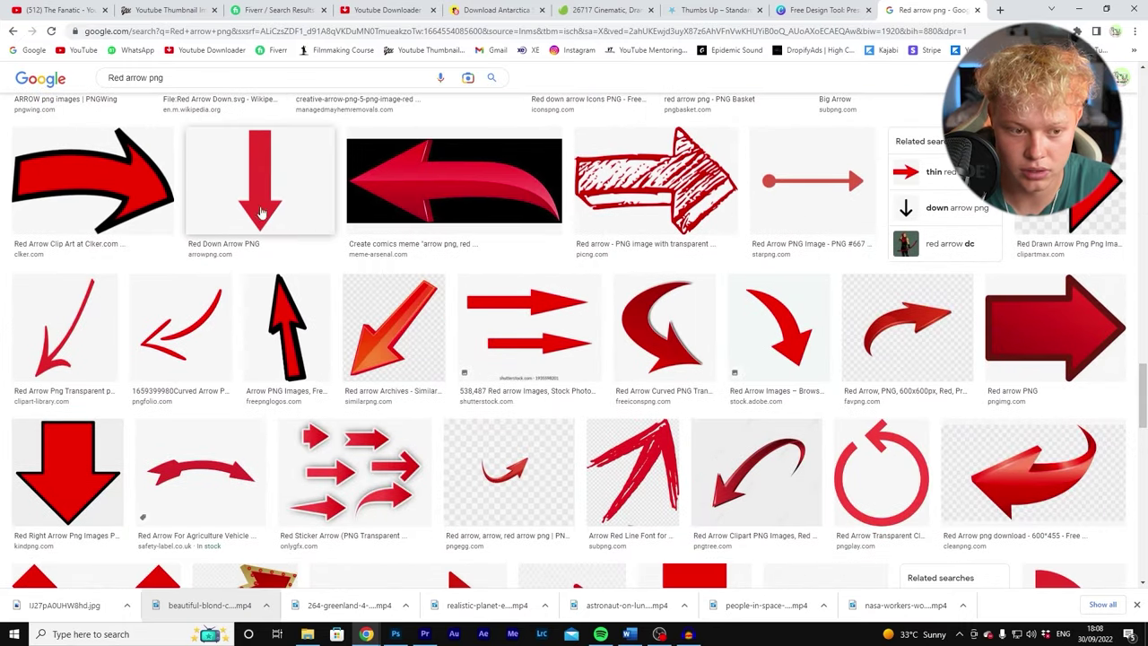
pyautogui.scroll(-8, 260, 212)
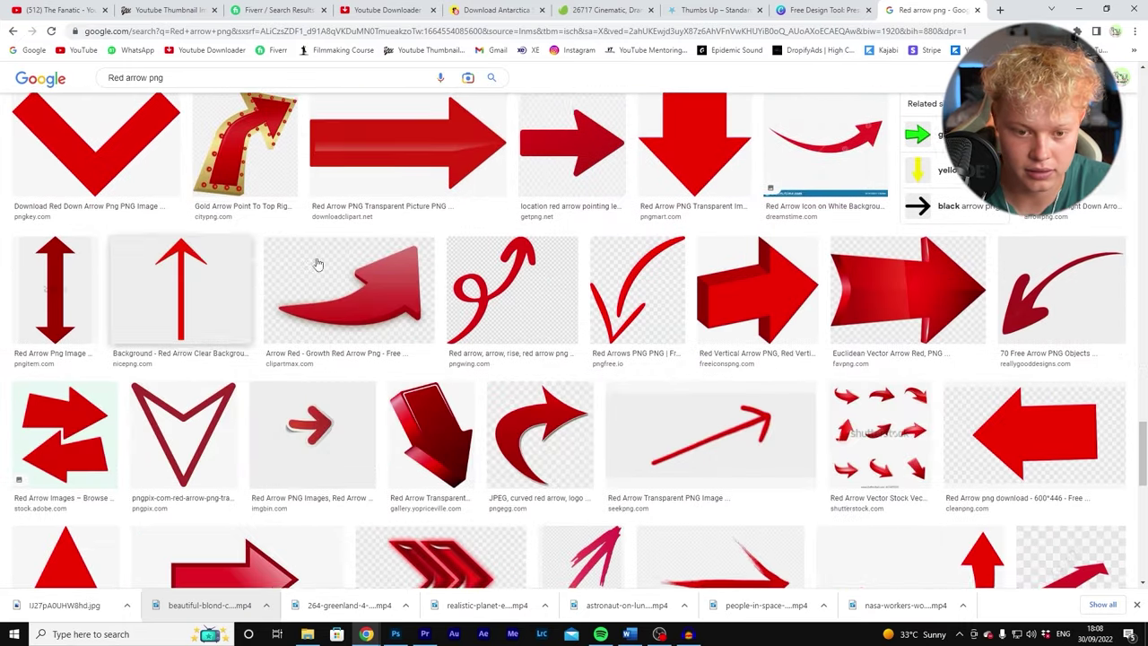
pyautogui.scroll(-1, 317, 264)
pyautogui.scroll(-2, 316, 263)
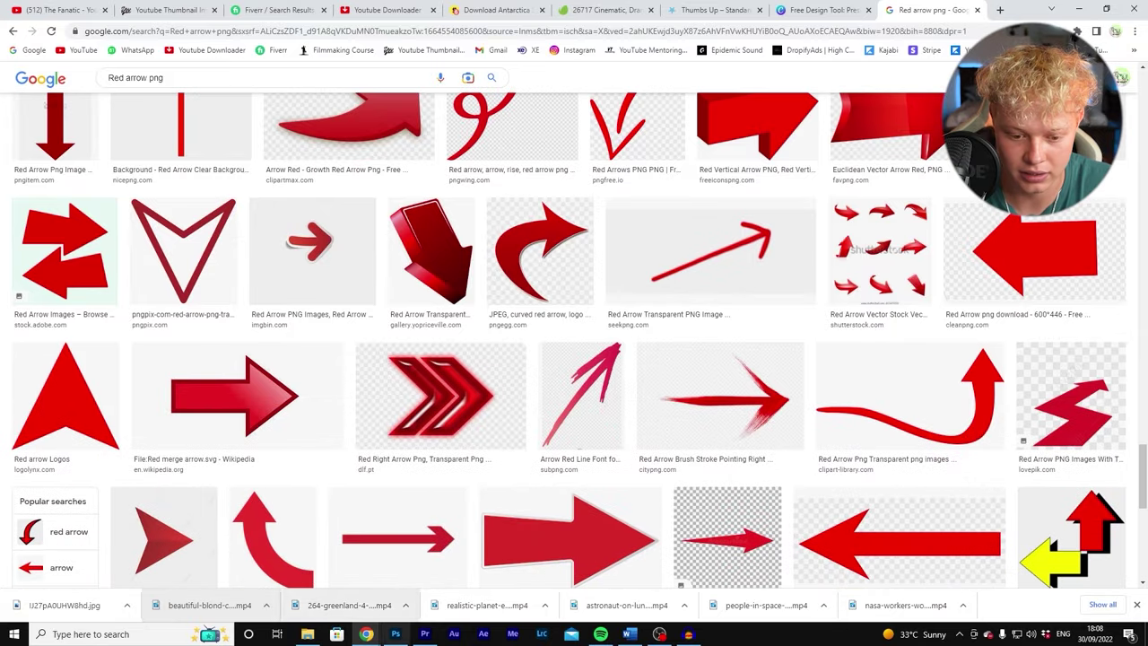
# - Check the thumbnail's composition in Photoshop, and examine further red arrow results in Chrome for a matching shape
pyautogui.click(396, 633)
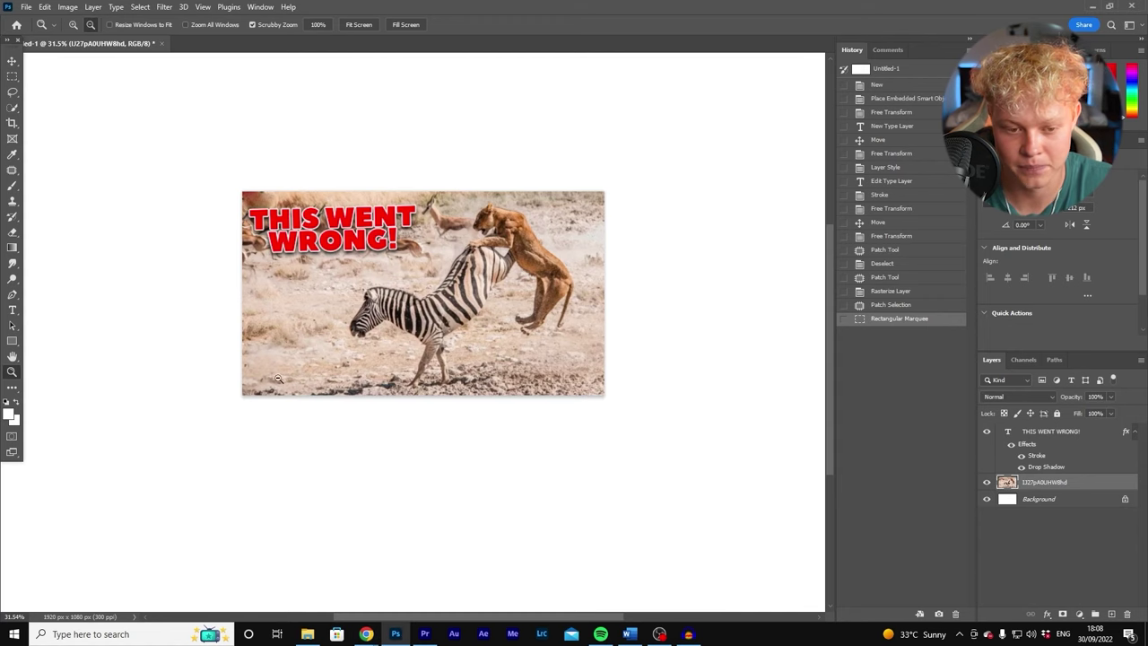
pyautogui.moveTo(363, 632)
pyautogui.click(430, 582)
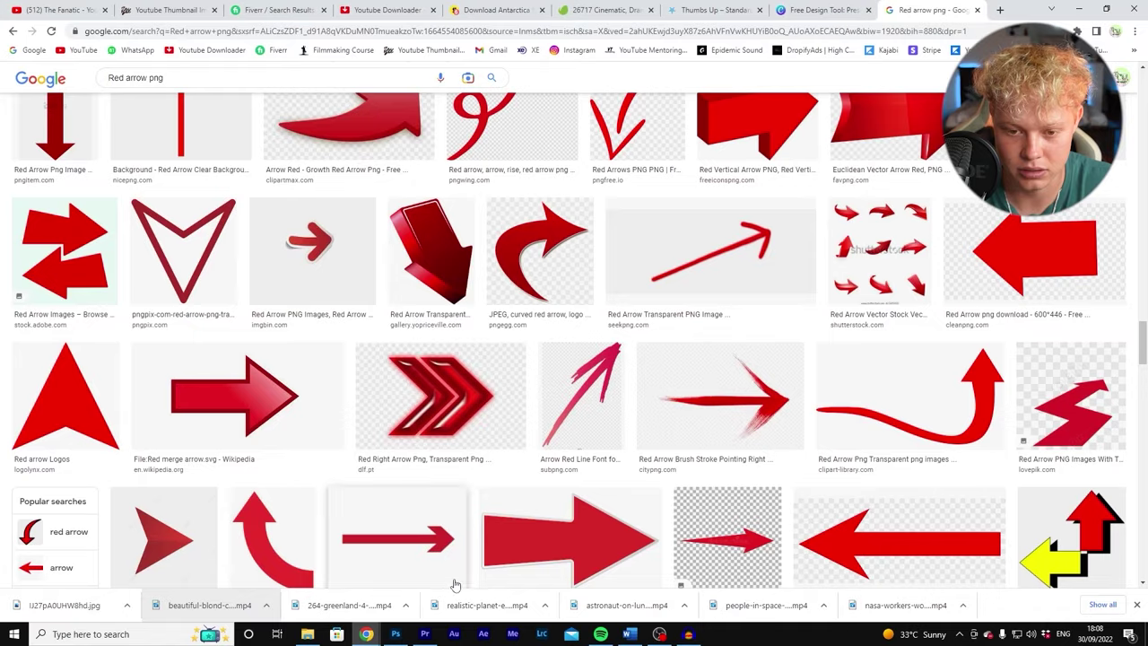
pyautogui.scroll(-2, 260, 265)
pyautogui.scroll(-1, 260, 265)
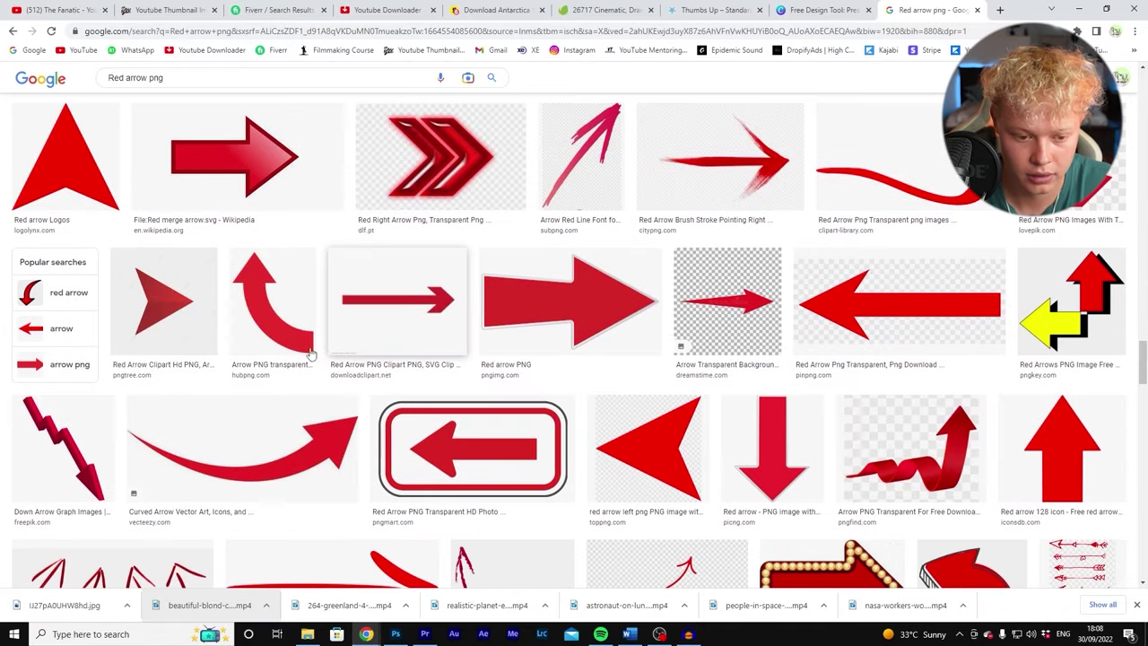
pyautogui.scroll(-4, 464, 417)
pyautogui.scroll(2, 463, 417)
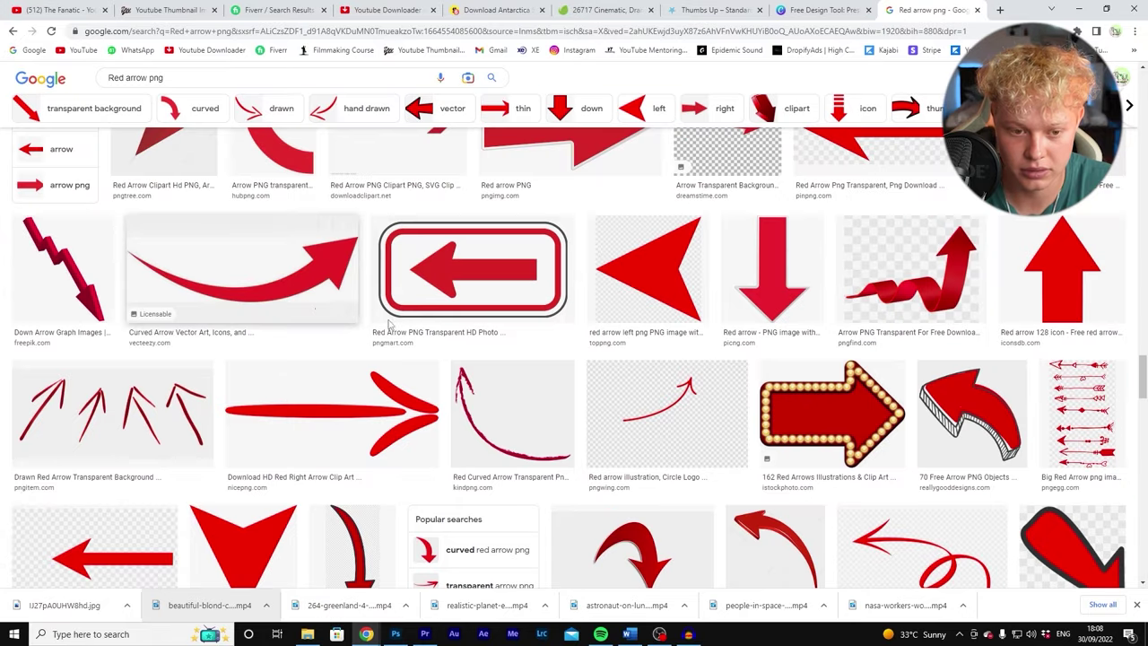
pyautogui.scroll(-2, 985, 378)
pyautogui.scroll(-3, 984, 377)
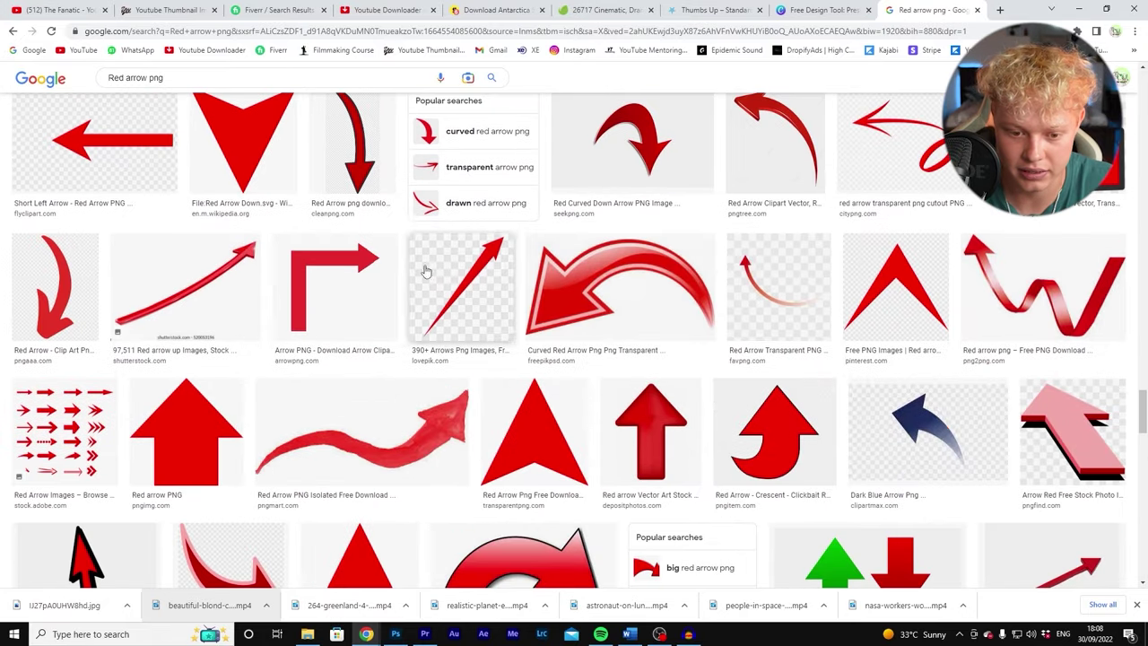
pyautogui.scroll(-3, 440, 267)
pyautogui.scroll(5, 322, 249)
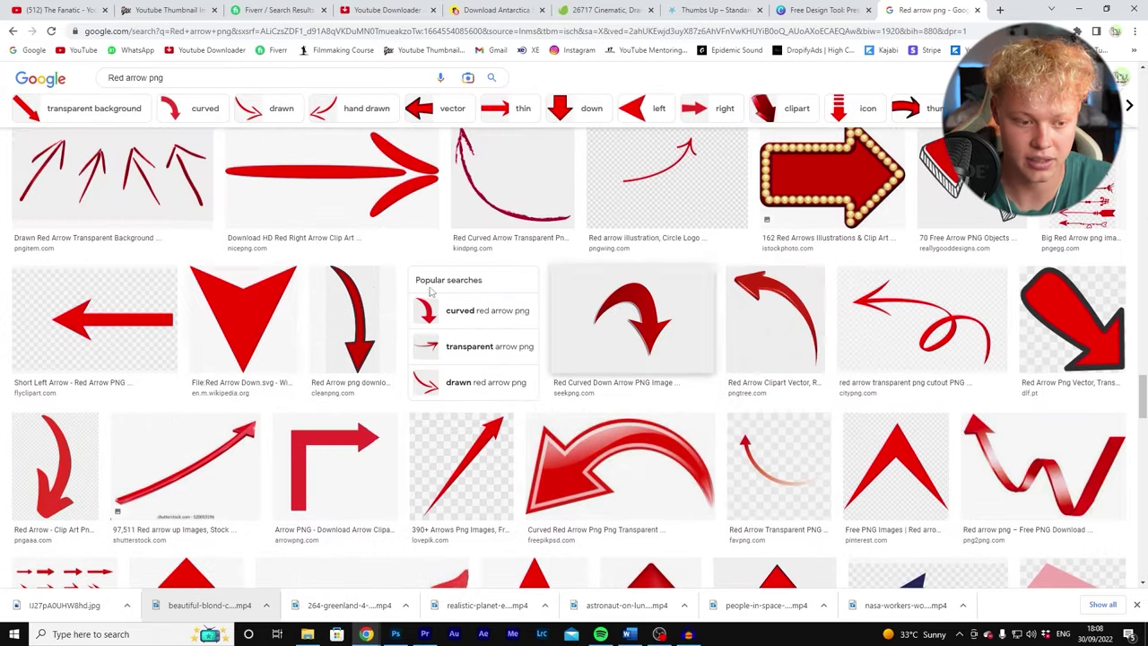
pyautogui.scroll(-7, 623, 260)
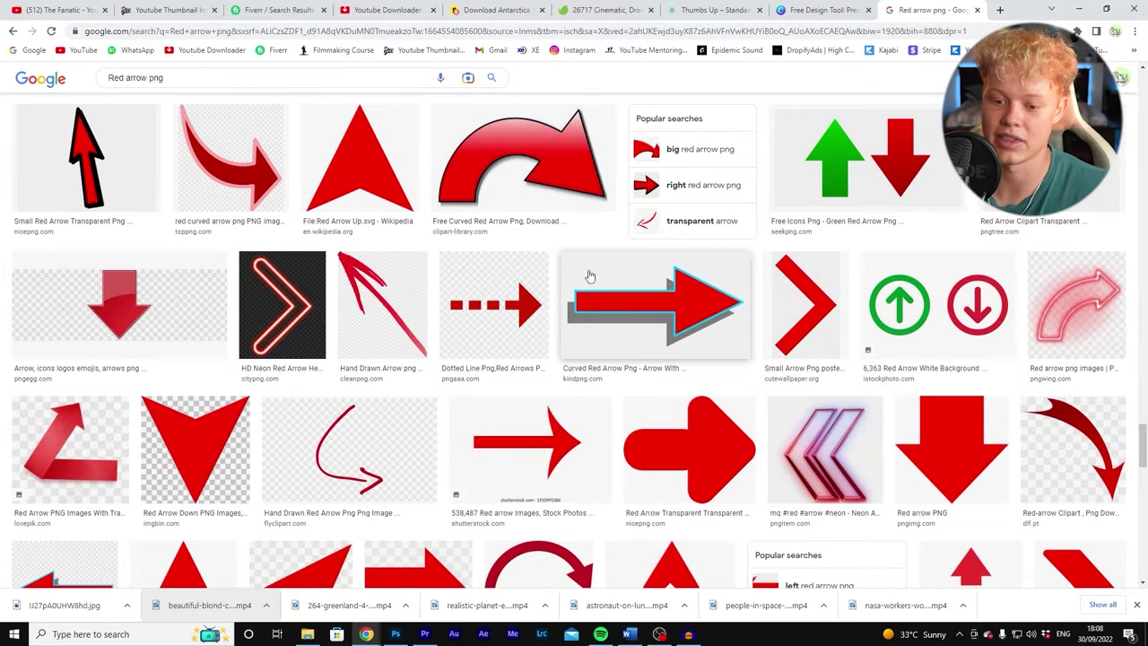
pyautogui.scroll(-8, 150, 325)
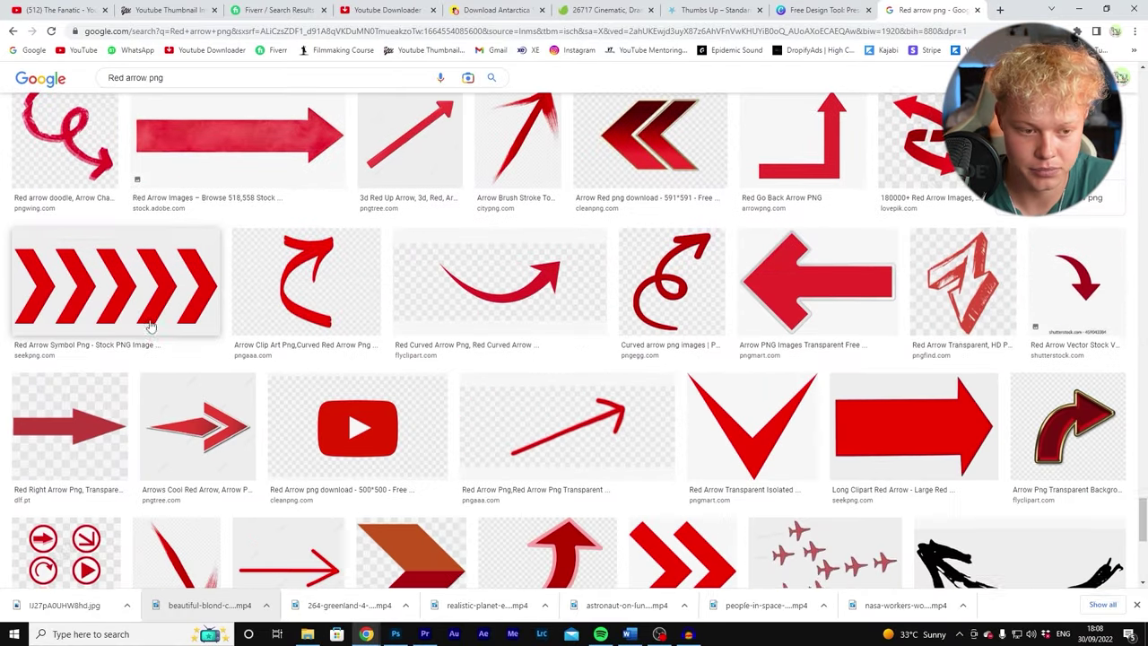
pyautogui.scroll(3, 340, 323)
pyautogui.scroll(-5, 539, 317)
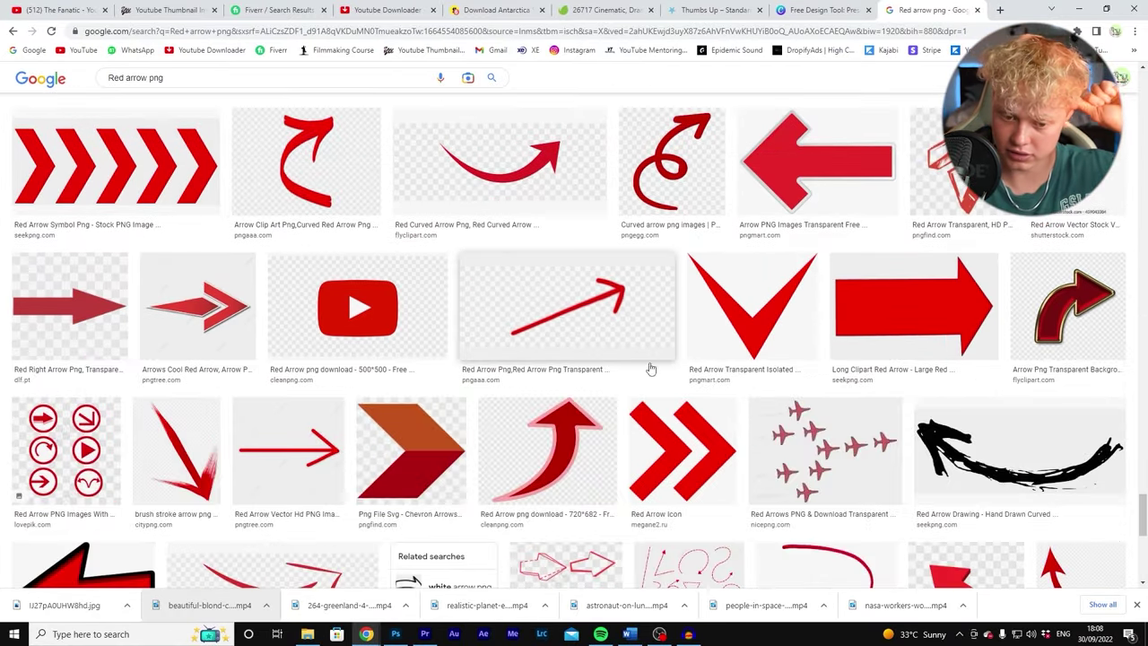
pyautogui.scroll(-10, 619, 360)
pyautogui.scroll(5, 702, 303)
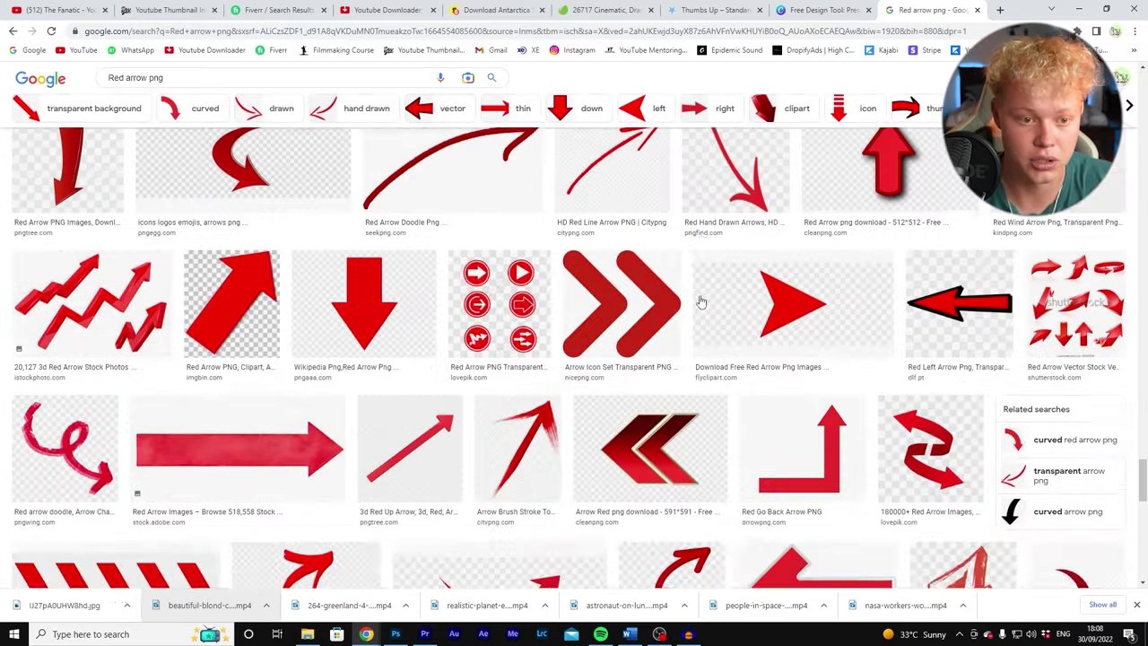
pyautogui.scroll(-5, 702, 302)
# - Narrow the image results to curved arrows and open the preview of Pngfolio's thick 3D red arrow curving to the right
pyautogui.hotkey('alt', 'Left')
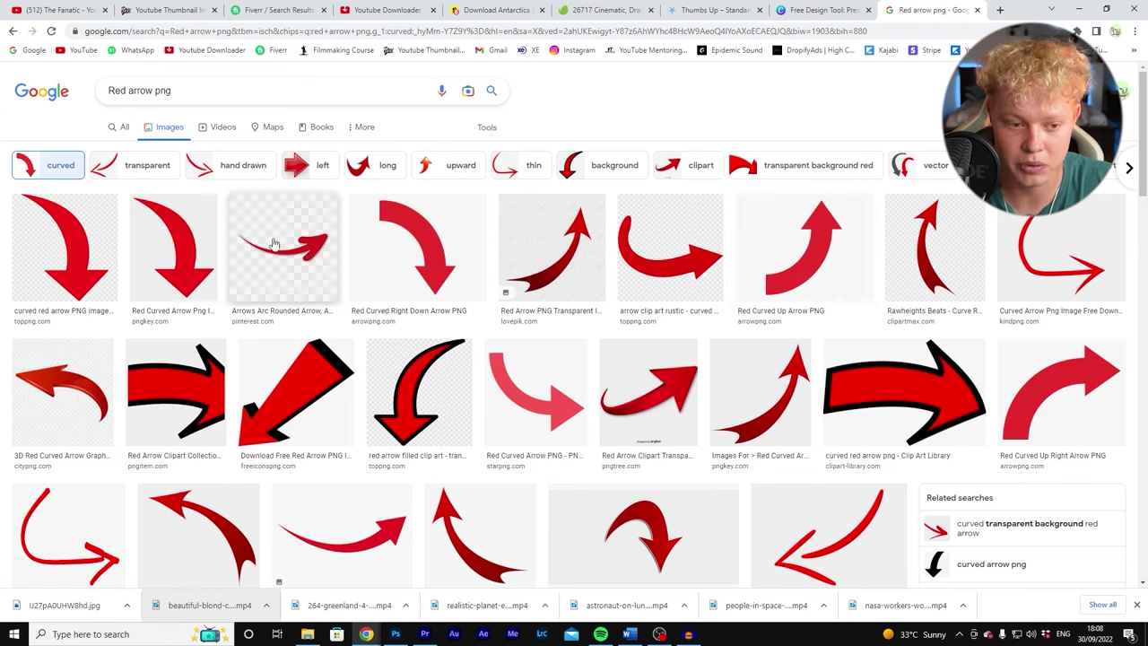
pyautogui.click(183, 273)
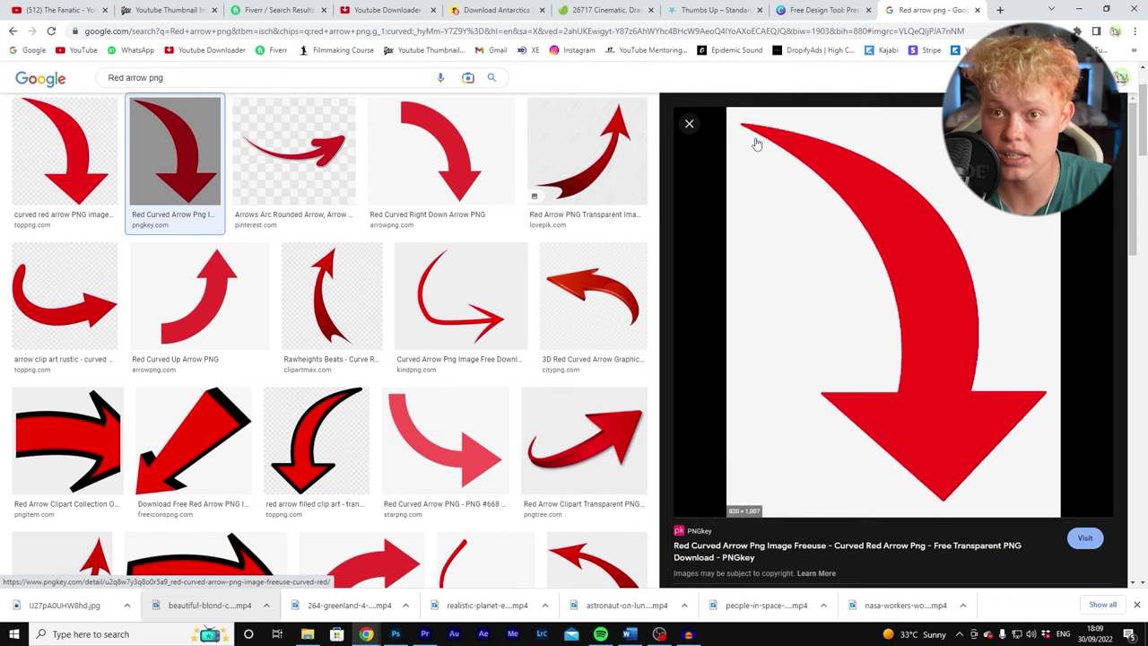
pyautogui.scroll(-2, 341, 333)
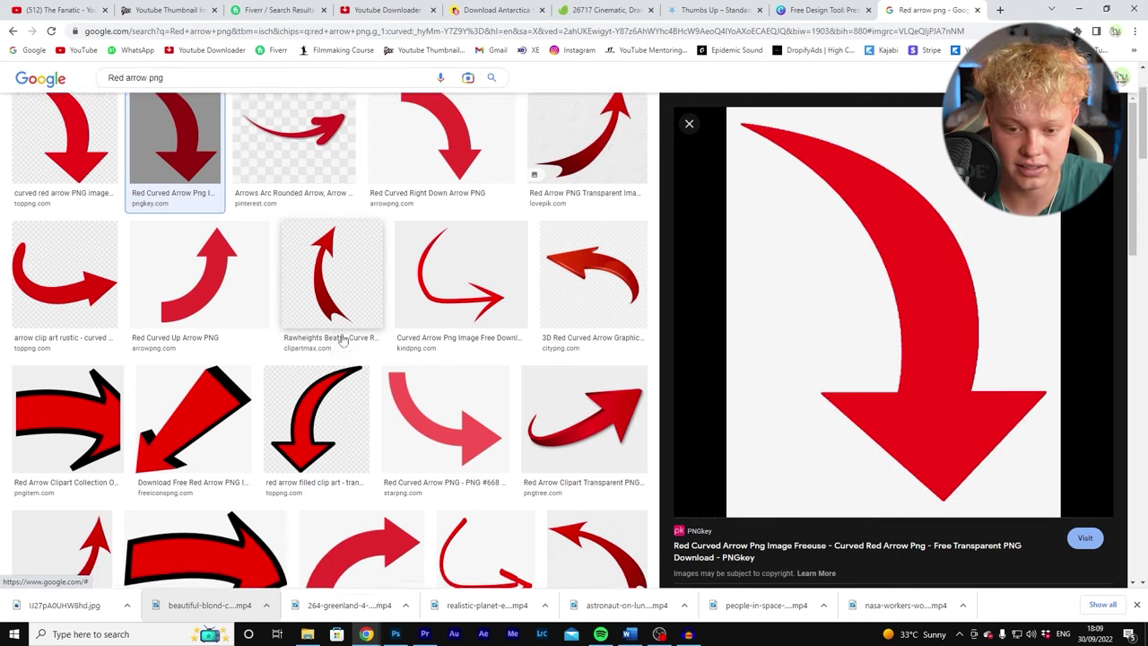
pyautogui.scroll(-3, 103, 375)
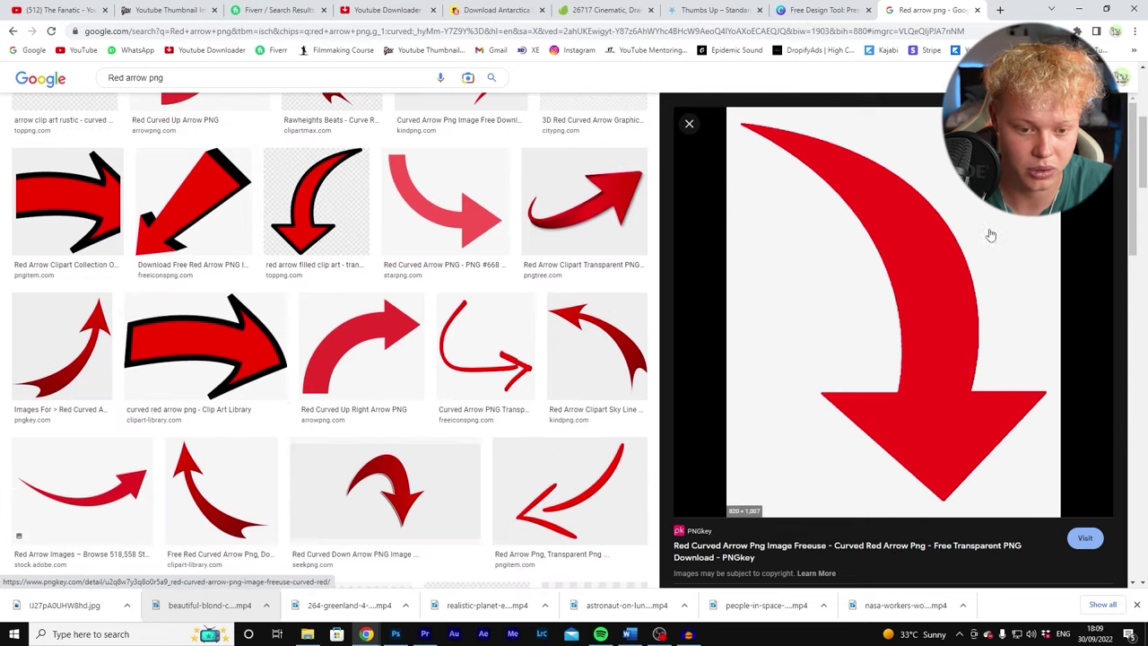
pyautogui.scroll(-2, 896, 269)
pyautogui.scroll(-1, 305, 394)
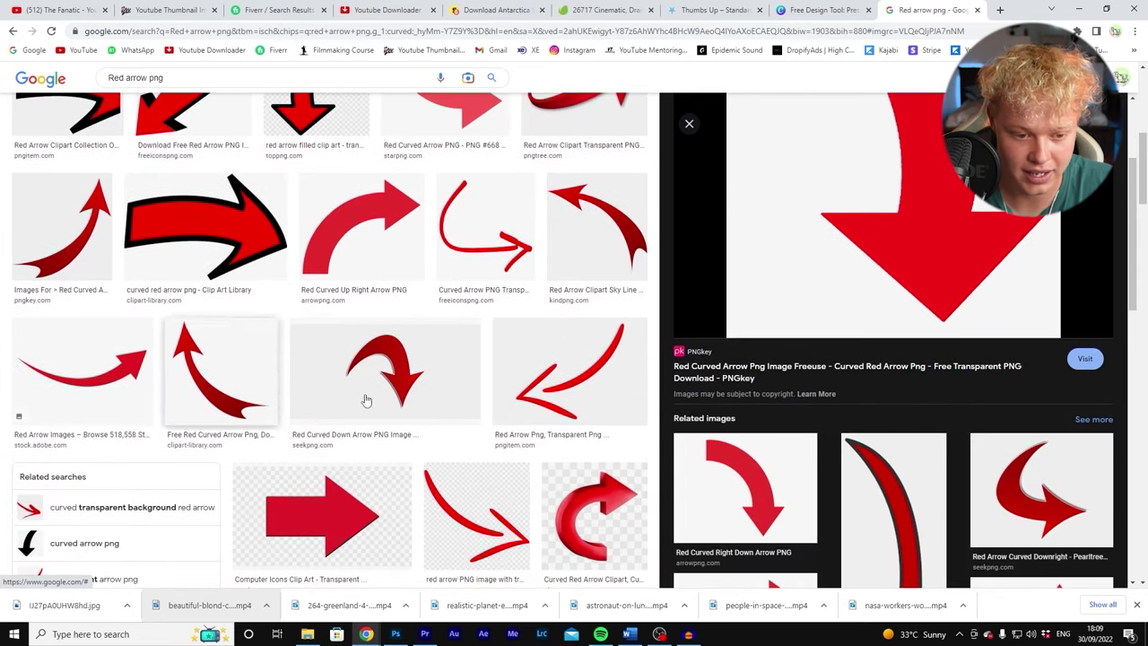
pyautogui.scroll(-8, 206, 421)
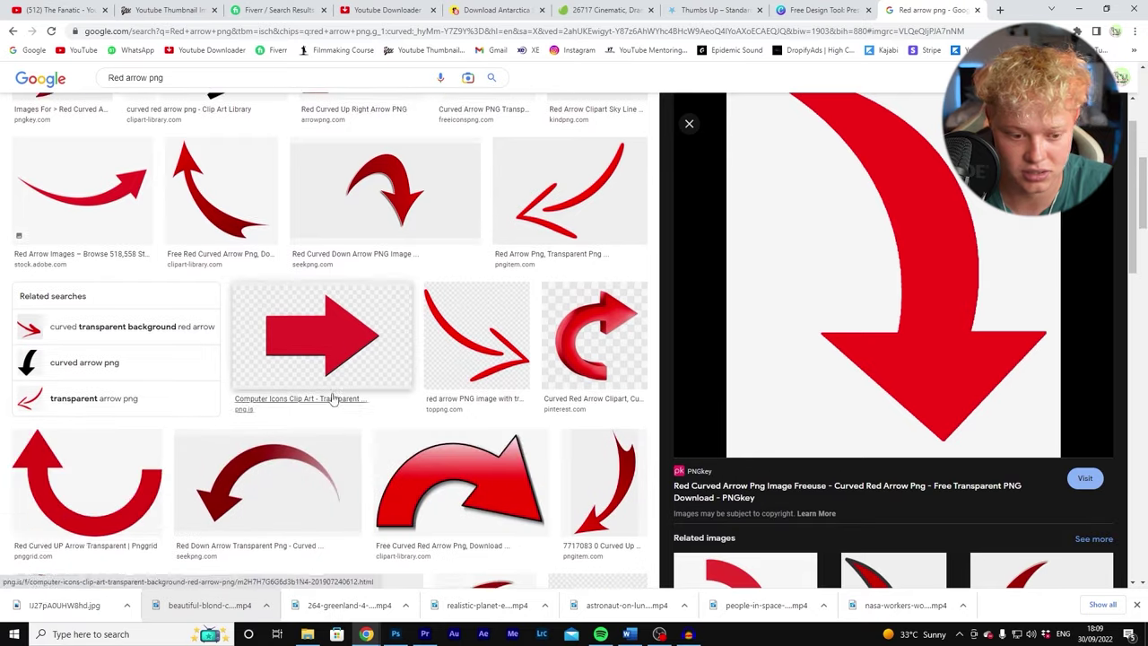
pyautogui.scroll(-2, 403, 439)
pyautogui.click(287, 417)
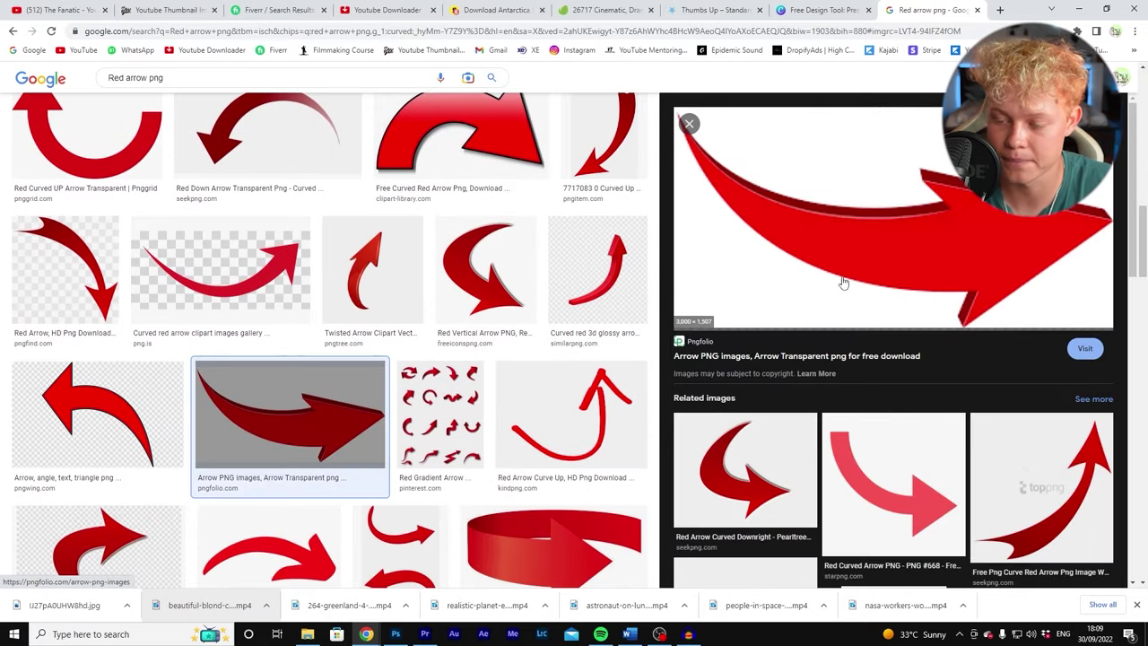
pyautogui.rightClick(863, 274)
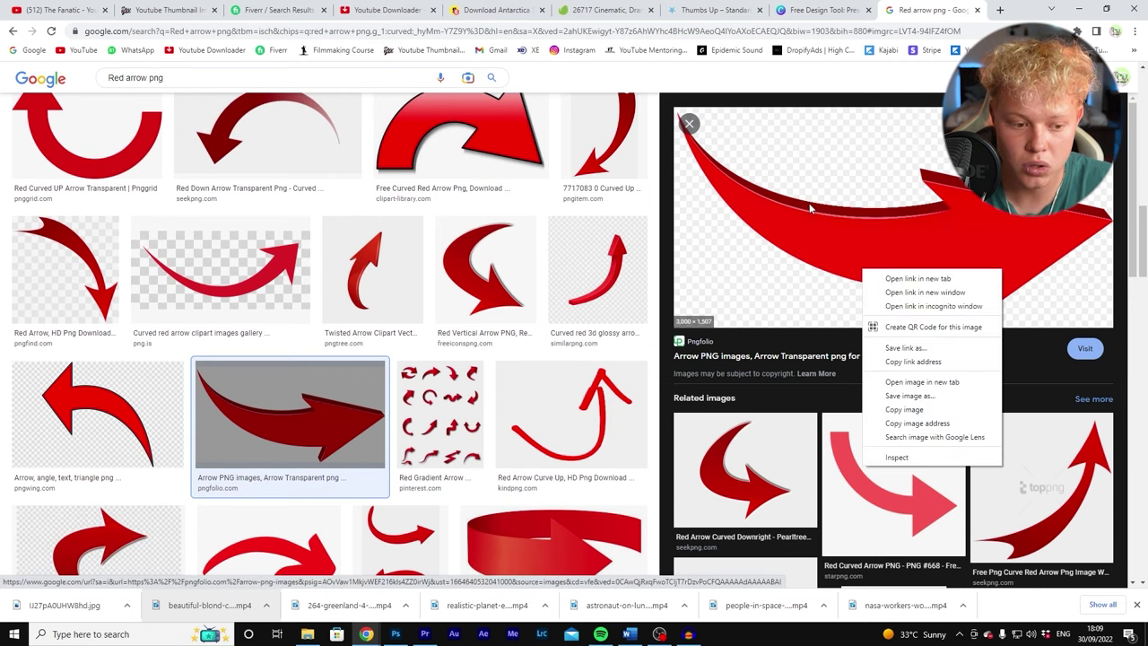
pyautogui.click(926, 396)
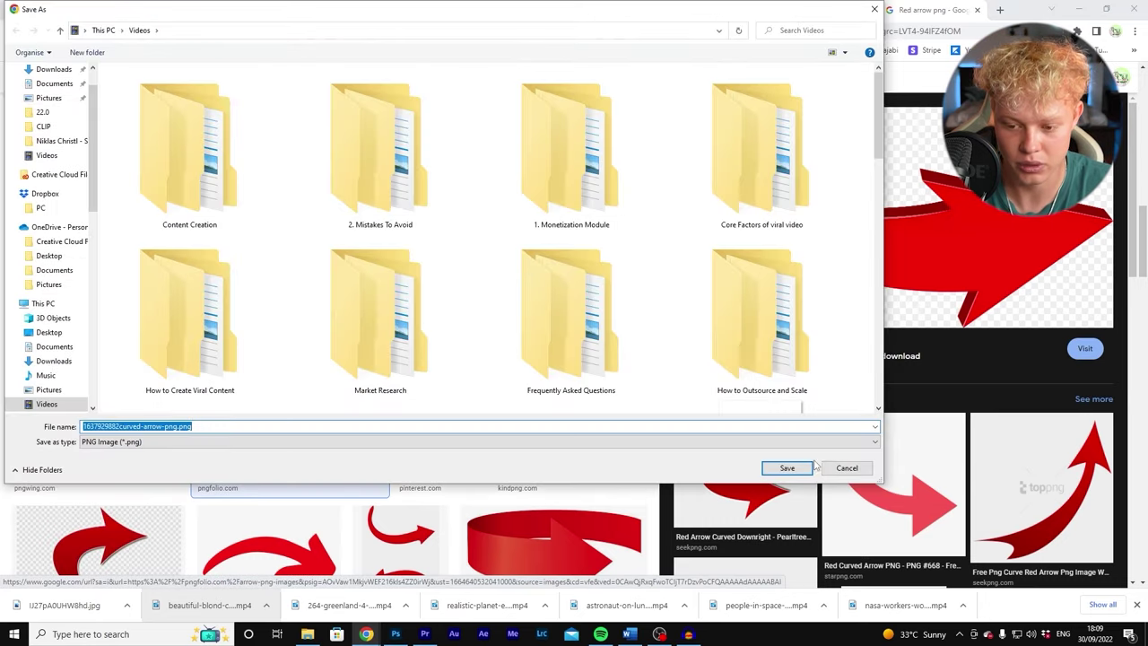
pyautogui.click(786, 467)
pyautogui.moveTo(36, 605); pyautogui.dragTo(391, 330)
pyautogui.click(549, 235)
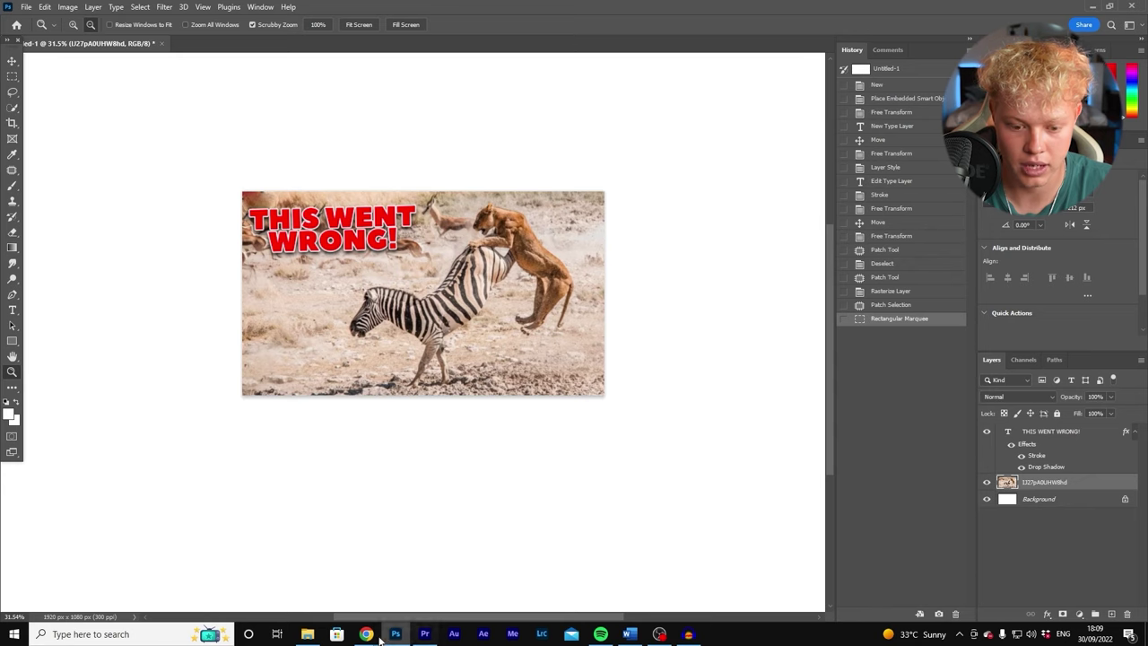
pyautogui.moveTo(366, 634)
pyautogui.click(466, 583)
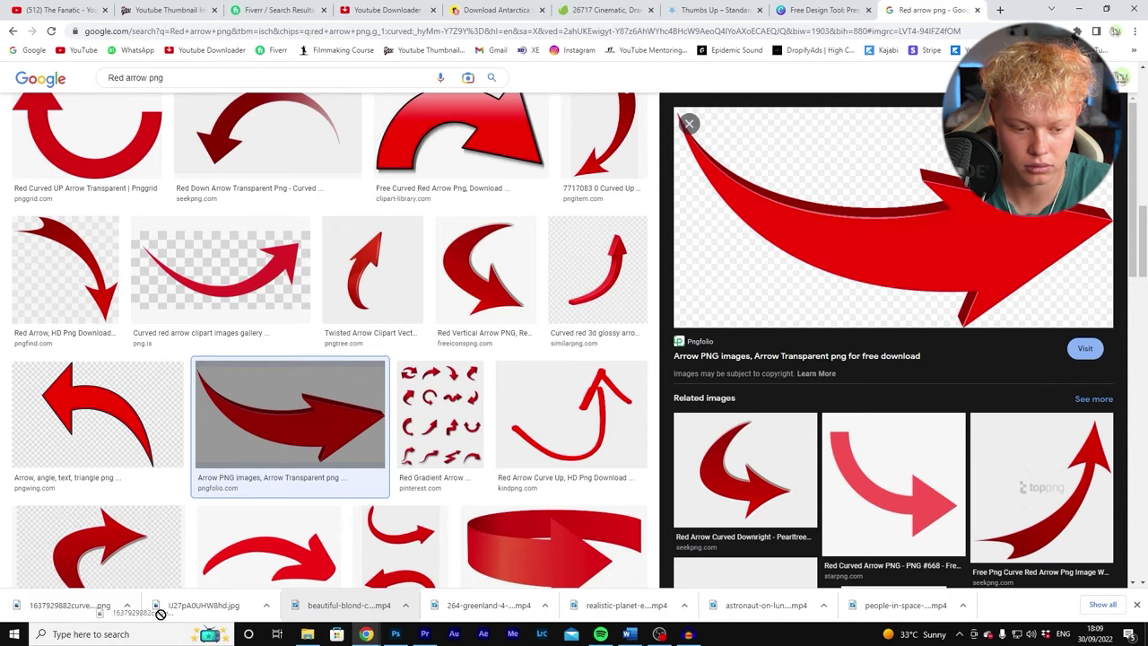
pyautogui.moveTo(386, 639); pyautogui.dragTo(411, 428)
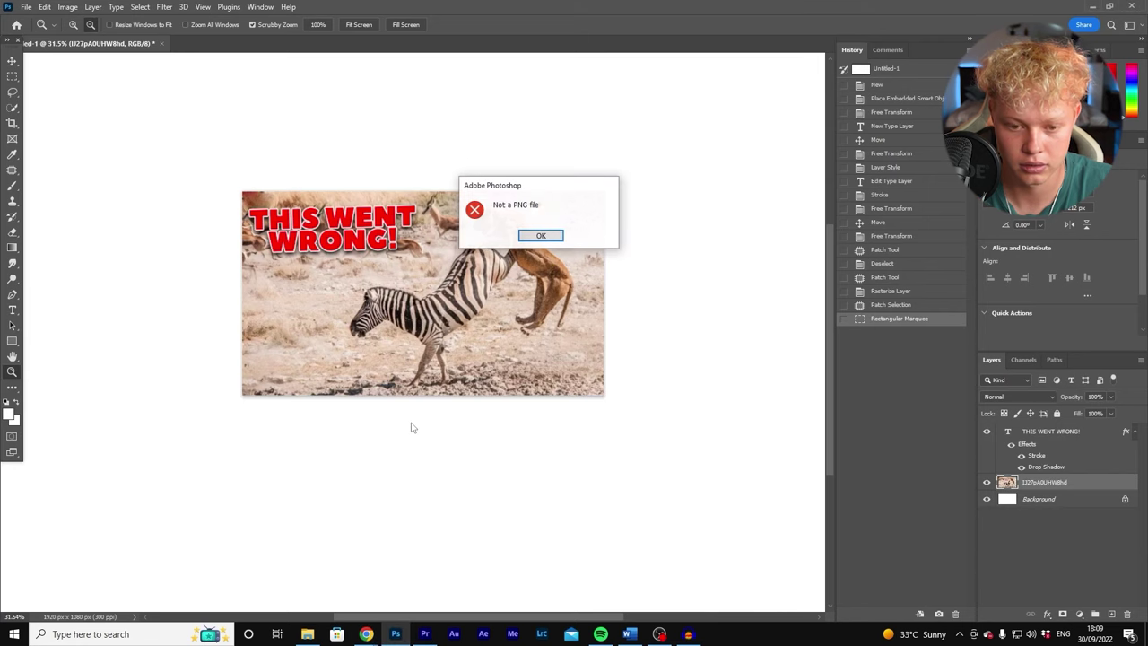
pyautogui.click(541, 235)
# - Look through further red arrow image results and related images in Chrome for a replacement curved arrow, previewing Adobe Stock's red arrow
pyautogui.moveTo(368, 632)
pyautogui.click(422, 583)
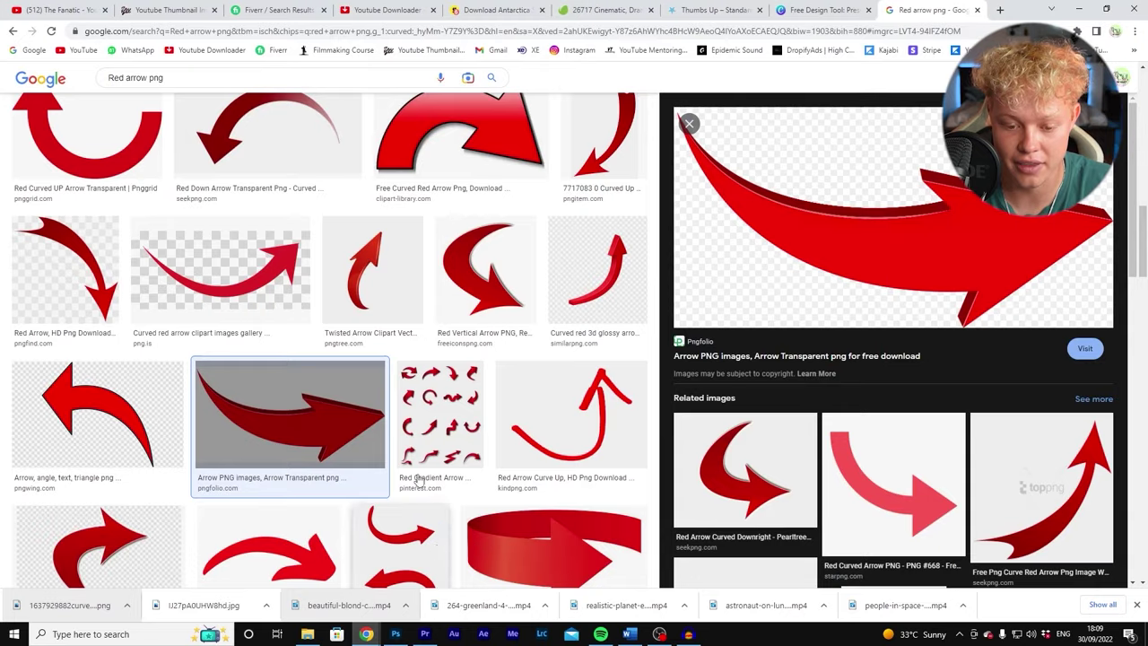
pyautogui.scroll(-3, 418, 482)
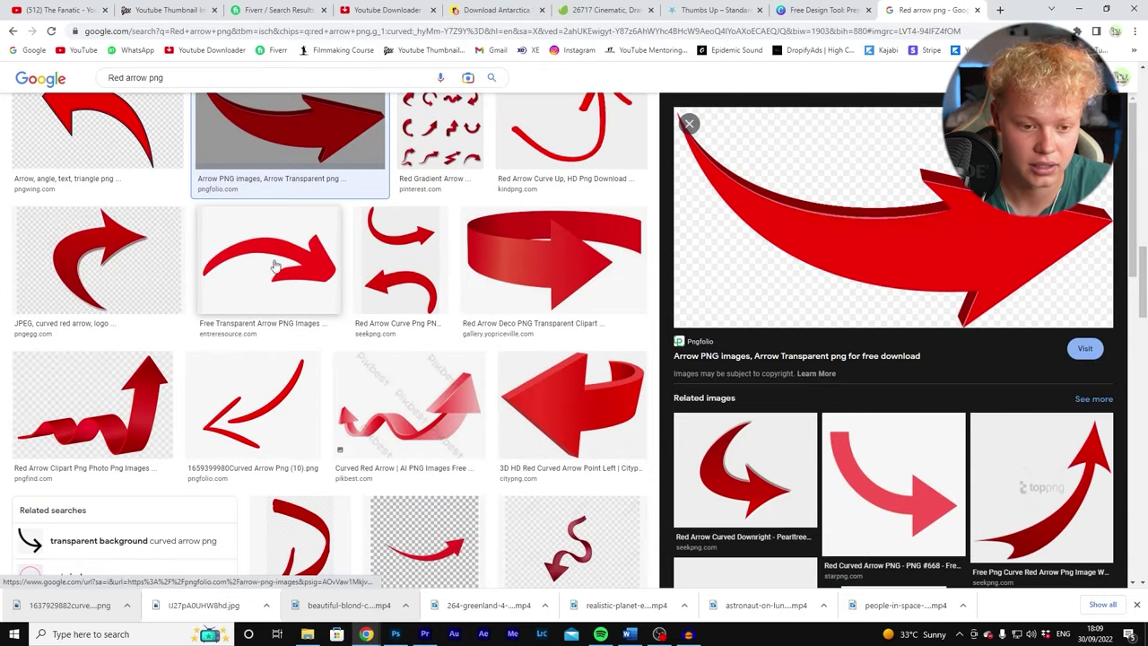
pyautogui.scroll(-7, 275, 266)
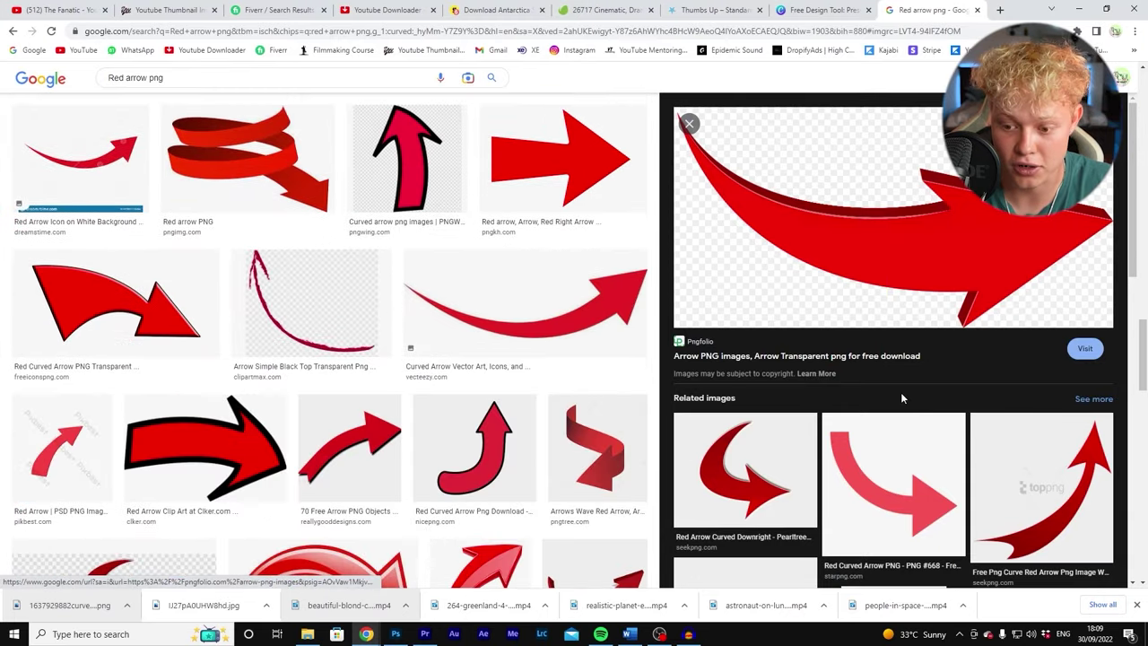
pyautogui.scroll(-6, 900, 391)
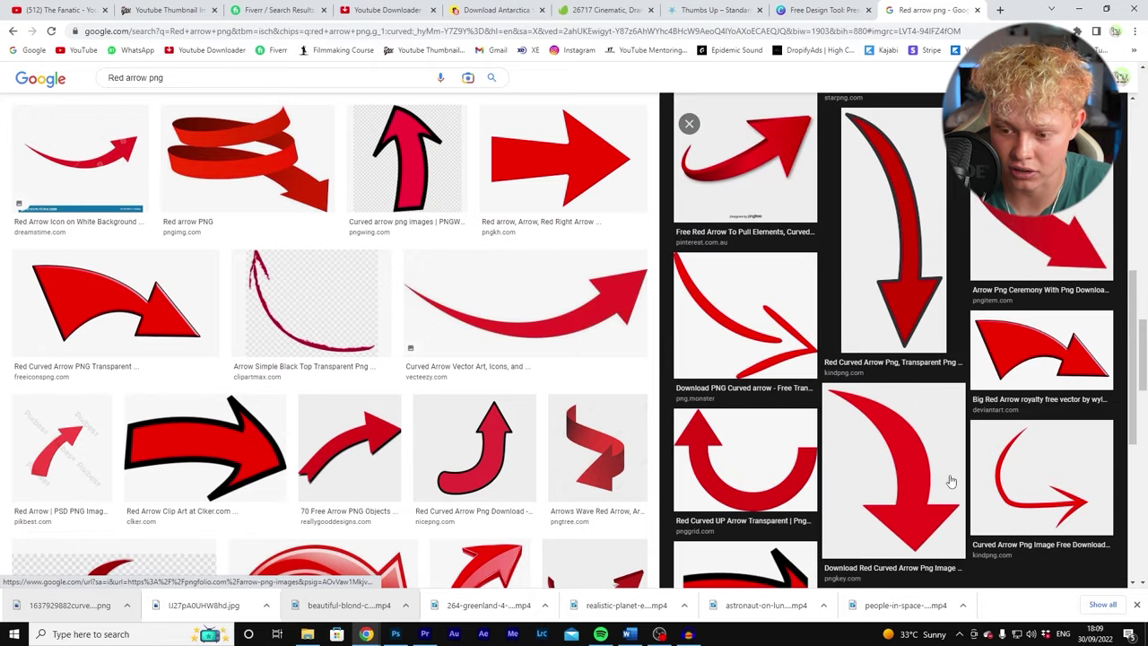
pyautogui.scroll(-4, 322, 302)
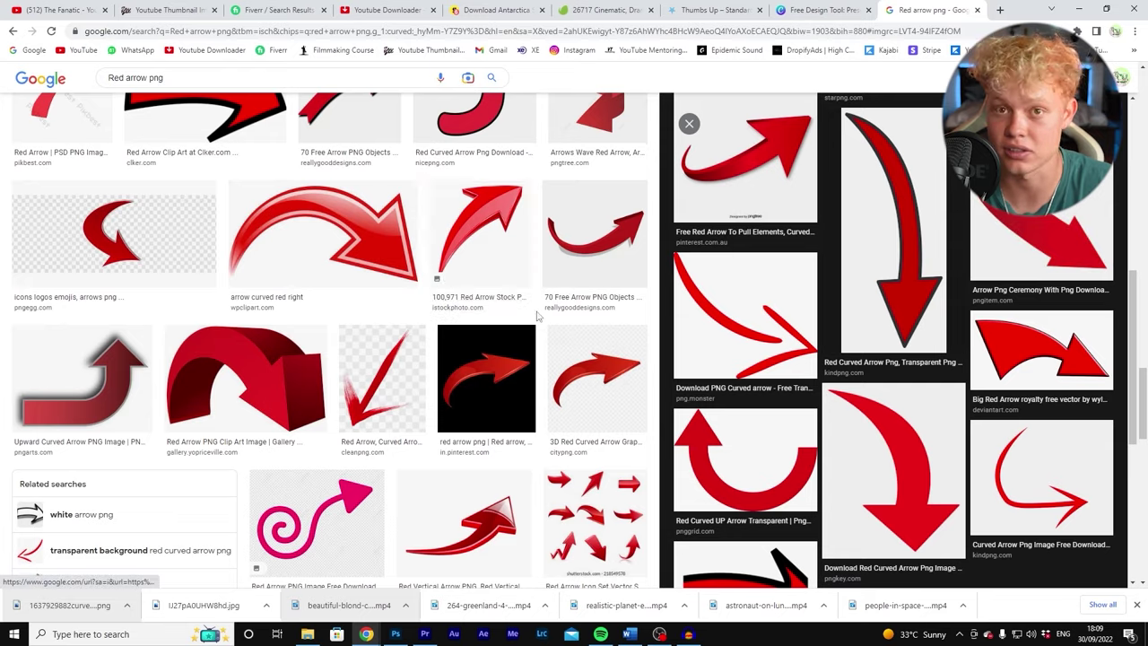
pyautogui.scroll(-4, 439, 296)
pyautogui.scroll(-3, 375, 360)
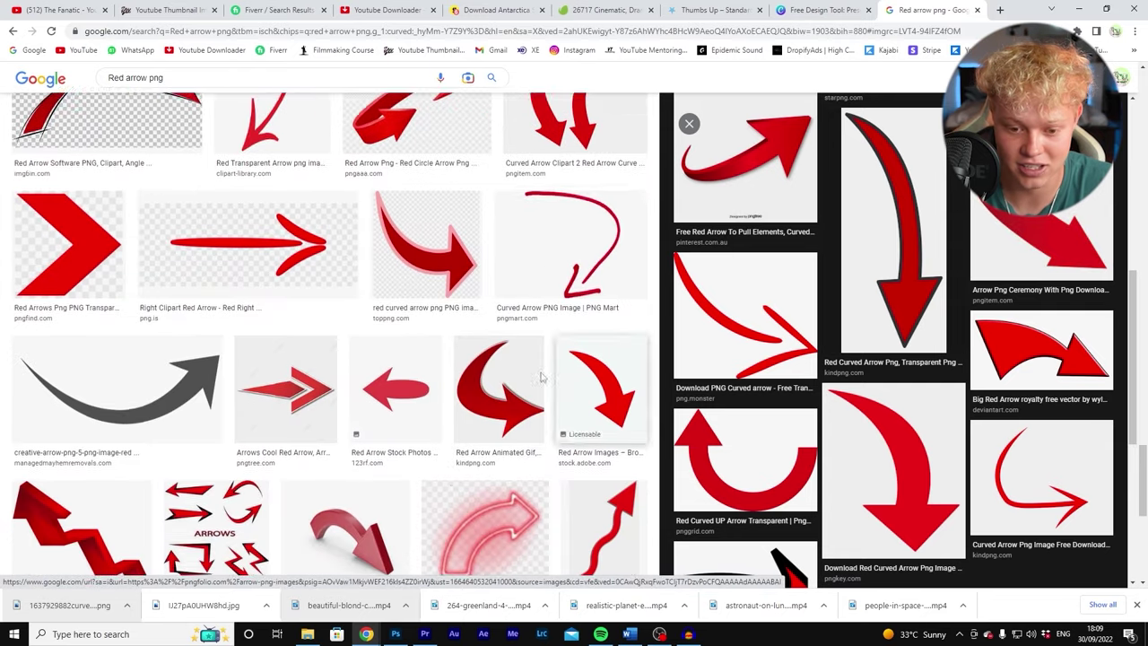
pyautogui.click(606, 328)
pyautogui.scroll(-2, 368, 435)
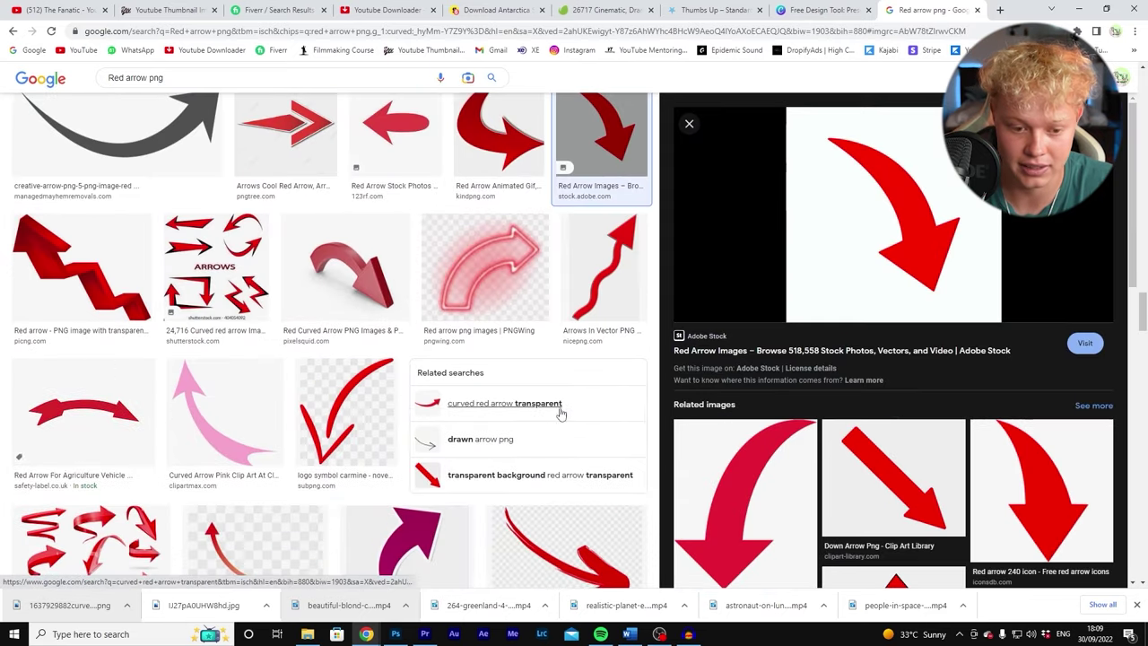
pyautogui.scroll(-1, 789, 494)
pyautogui.scroll(-2, 721, 471)
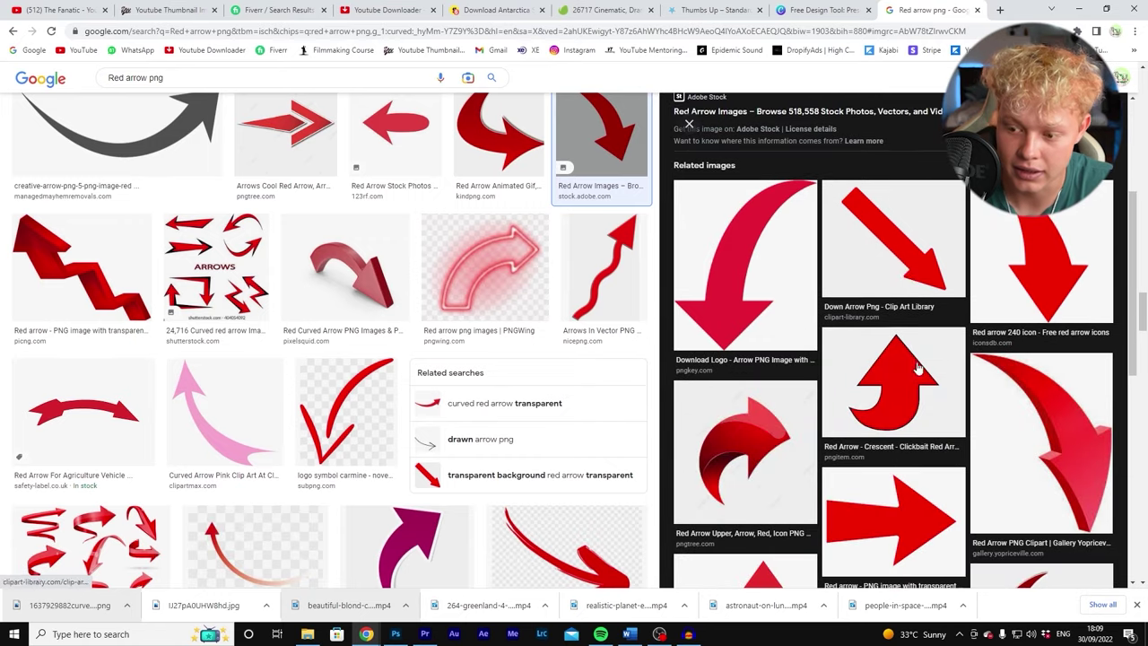
pyautogui.scroll(-2, 917, 368)
pyautogui.scroll(-2, 843, 363)
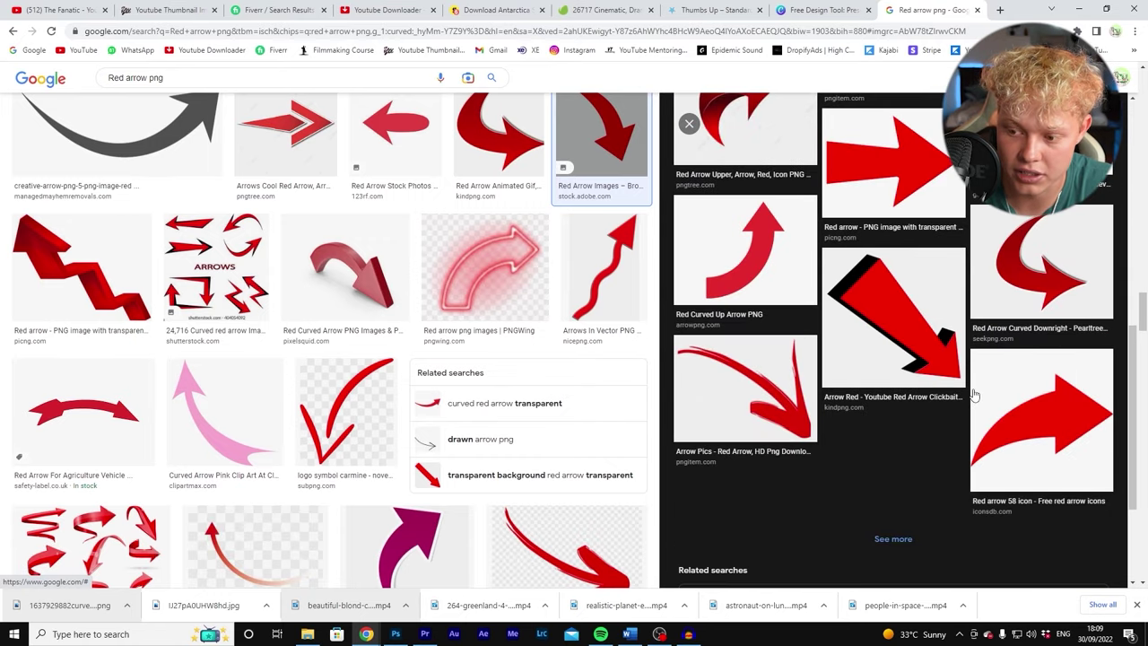
pyautogui.scroll(-3, 422, 308)
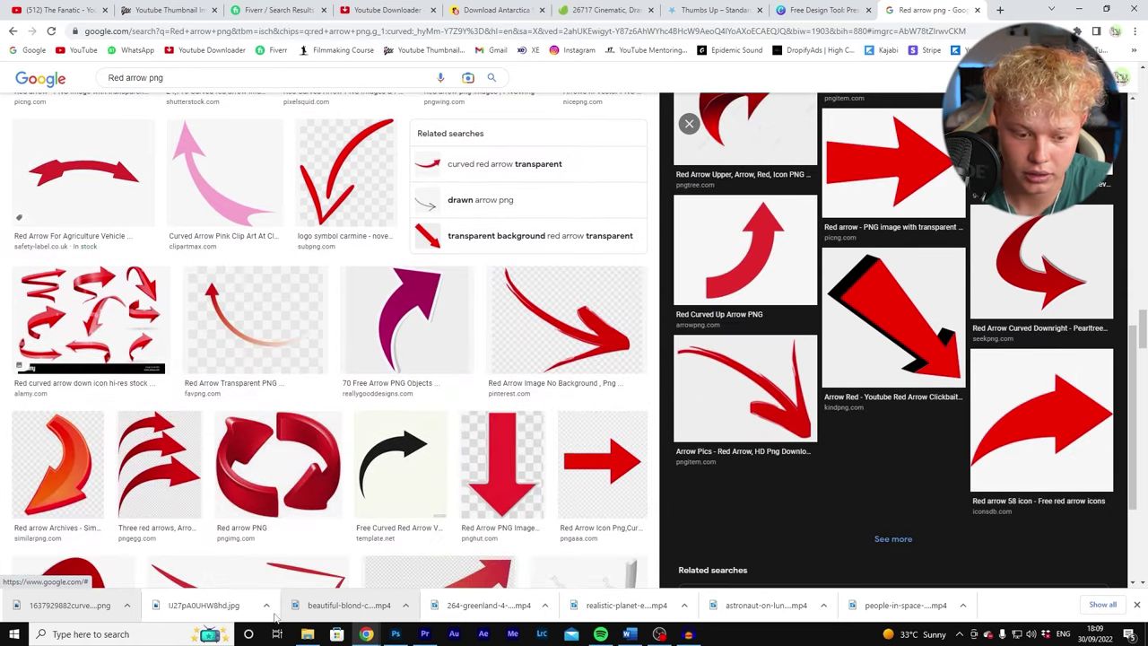
# - Place the orange-yellow arrow image 1 (14).png from the YouTube PACK ARROWS folder onto the thumbnail in Photoshop
pyautogui.click(308, 634)
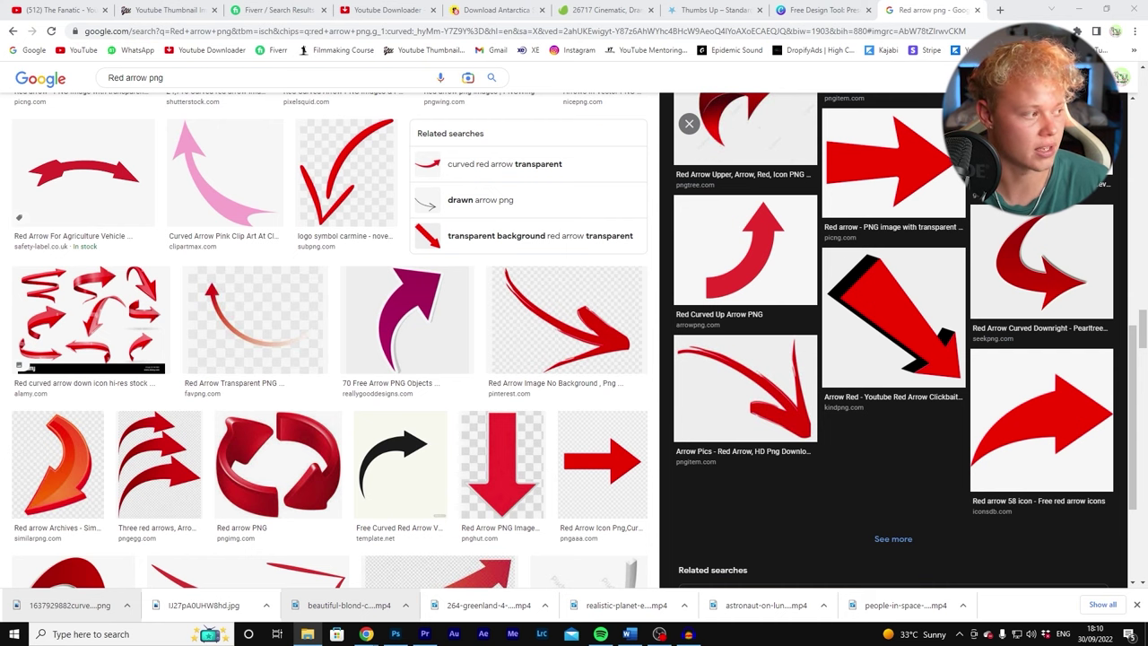
pyautogui.hotkey('alt', 'Tab')
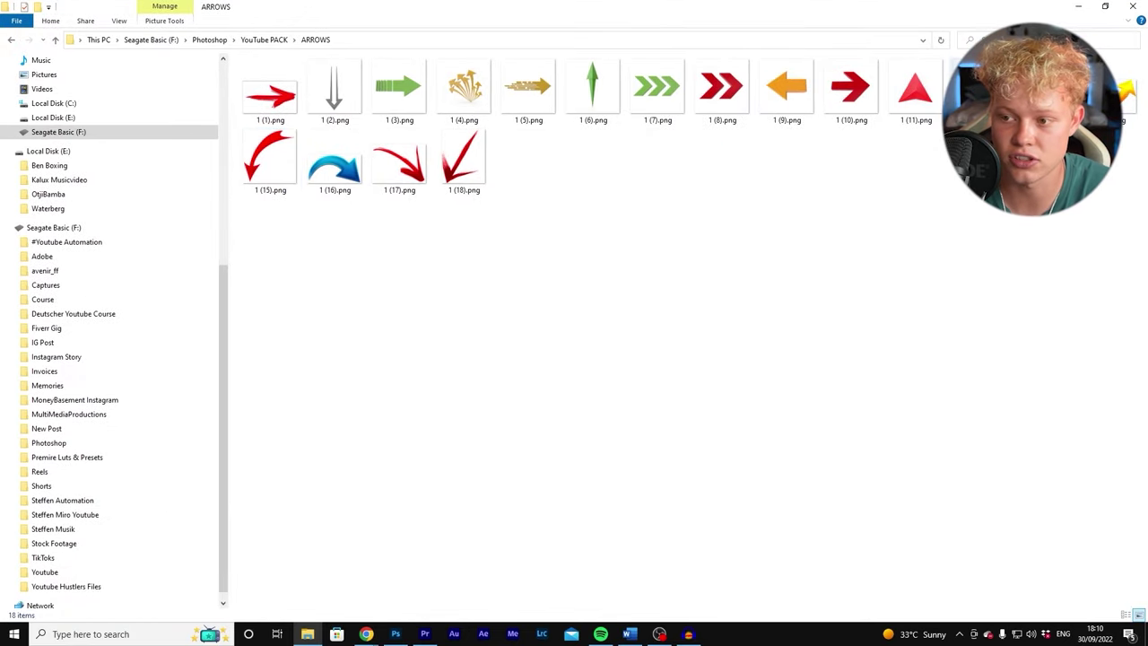
pyautogui.moveTo(1139, 118); pyautogui.dragTo(351, 298)
# - Scale the placed arrow to about 22%, rotate it to about 43° and position it below the text, pointing toward the lion
pyautogui.moveTo(584, 191); pyautogui.dragTo(313, 289)
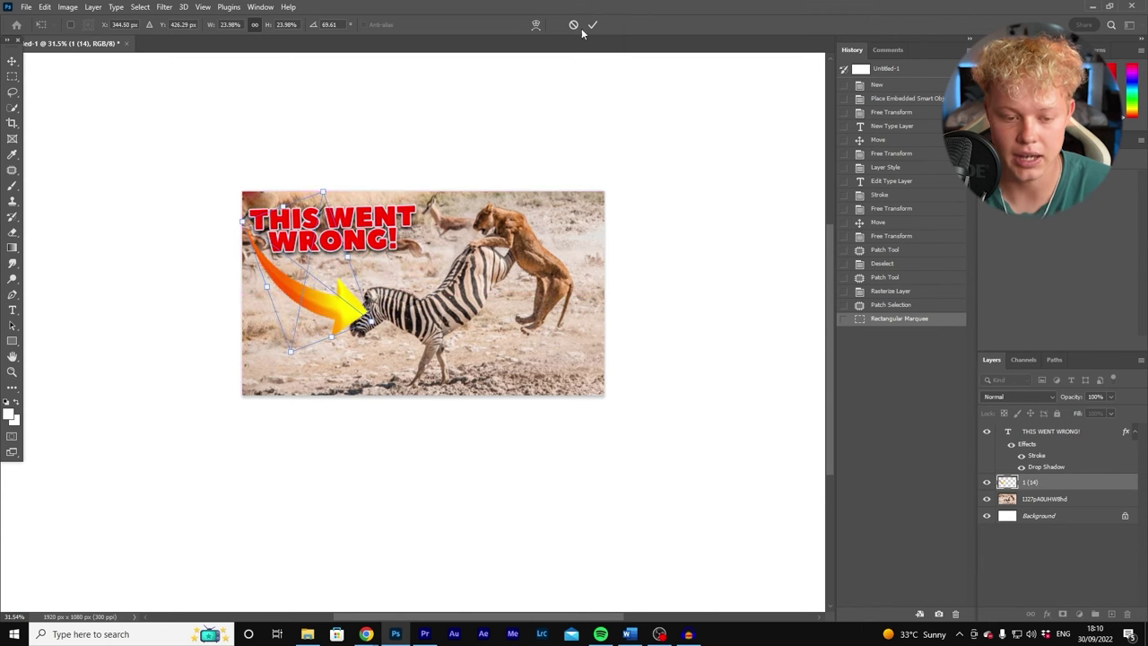
pyautogui.moveTo(372, 326); pyautogui.dragTo(305, 292)
pyautogui.moveTo(407, 320); pyautogui.dragTo(433, 291)
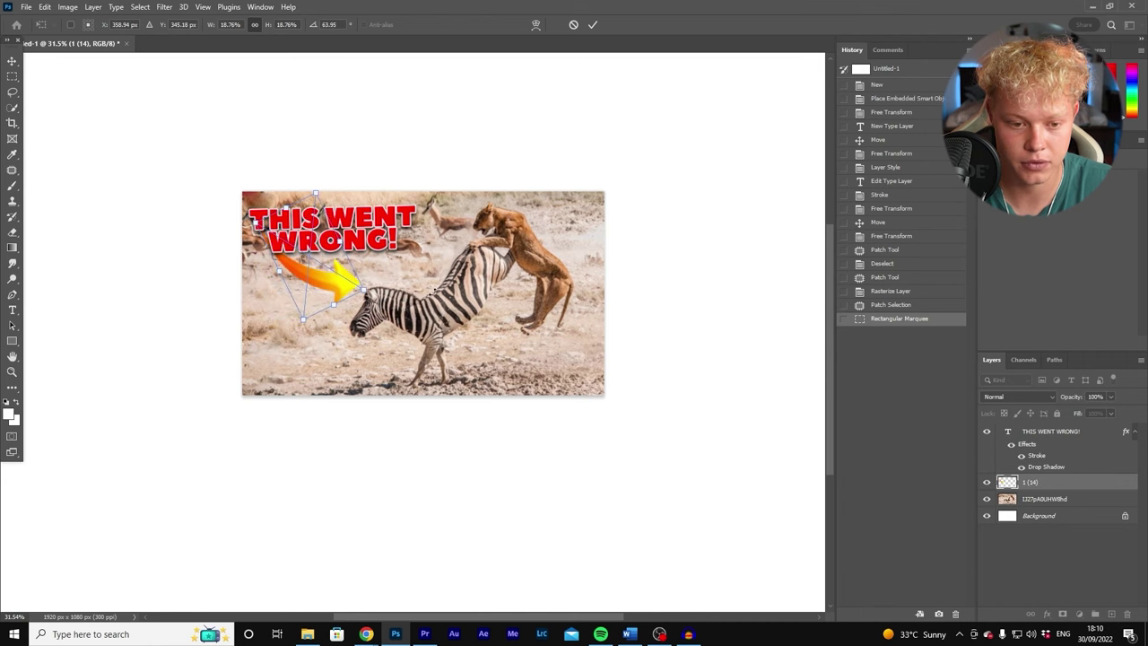
pyautogui.moveTo(338, 257); pyautogui.dragTo(377, 269)
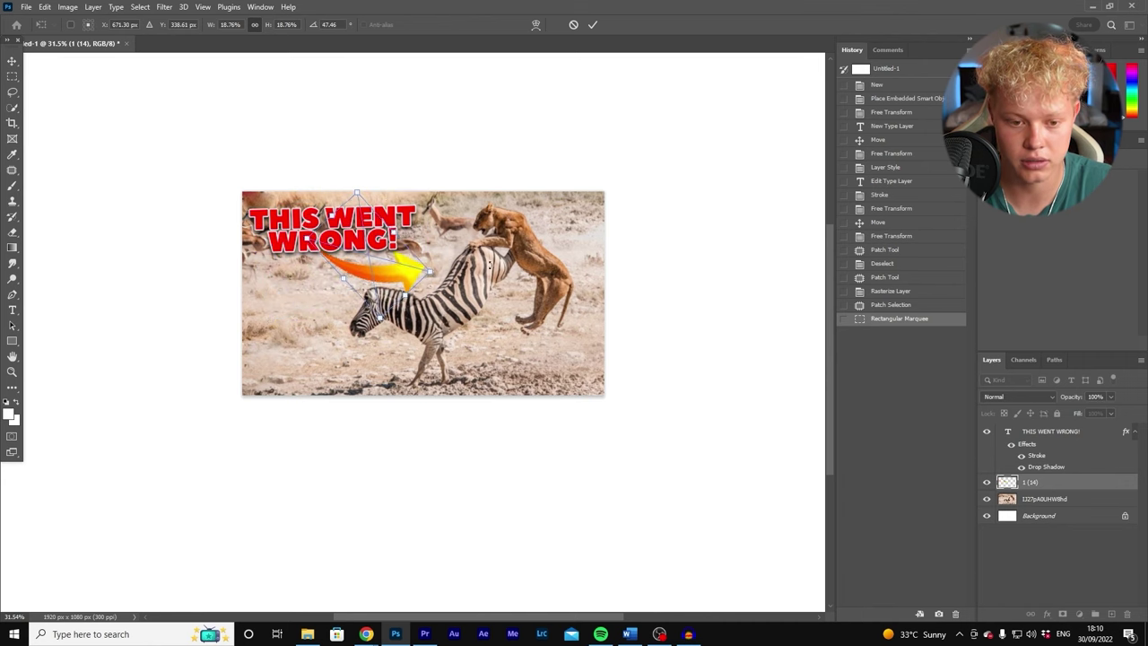
pyautogui.moveTo(446, 252); pyautogui.dragTo(460, 238)
pyautogui.moveTo(491, 283); pyautogui.dragTo(484, 290)
pyautogui.moveTo(430, 235); pyautogui.dragTo(409, 253)
pyautogui.moveTo(491, 285); pyautogui.dragTo(505, 275)
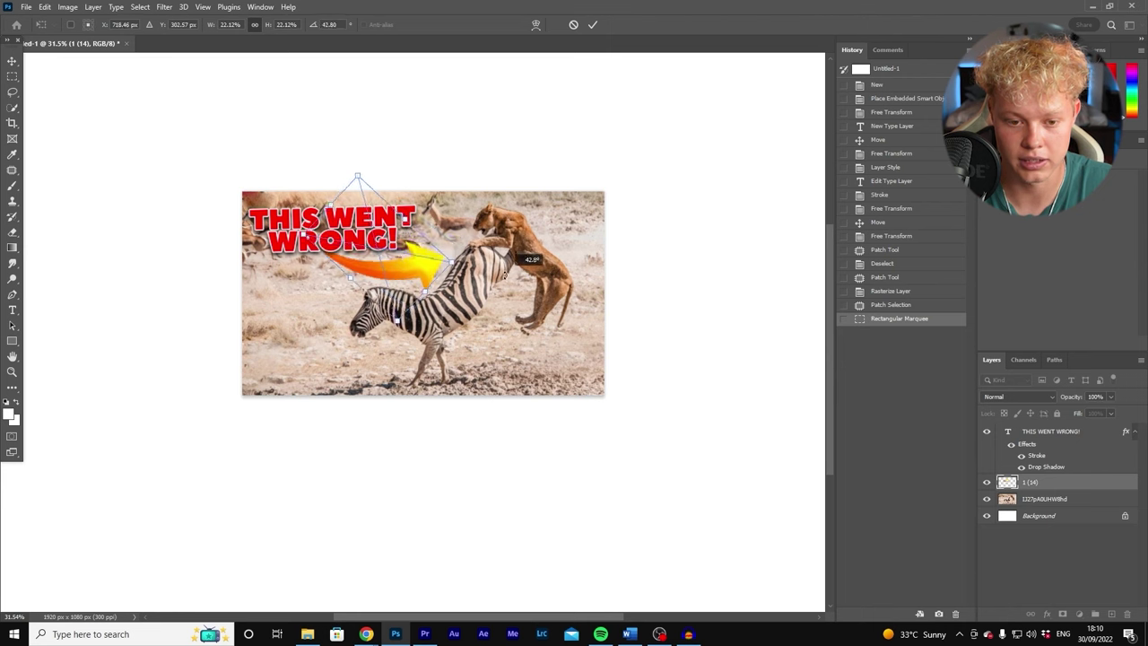
pyautogui.click(592, 29)
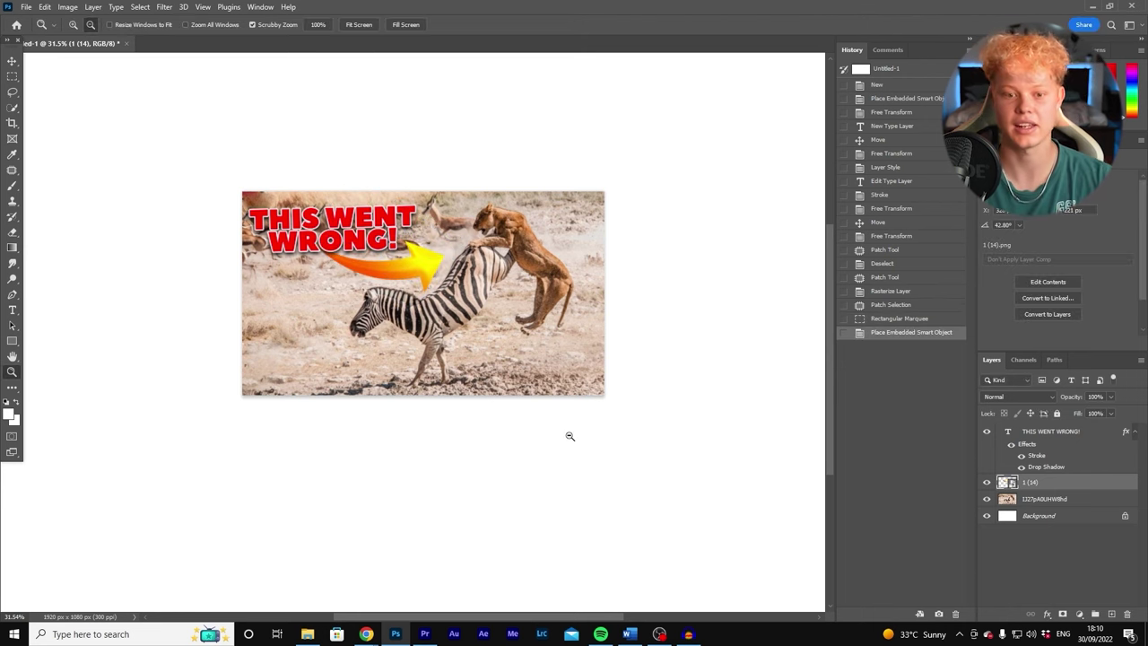
# - Delete the orange-yellow arrow layer from the thumbnail
pyautogui.click(11, 60)
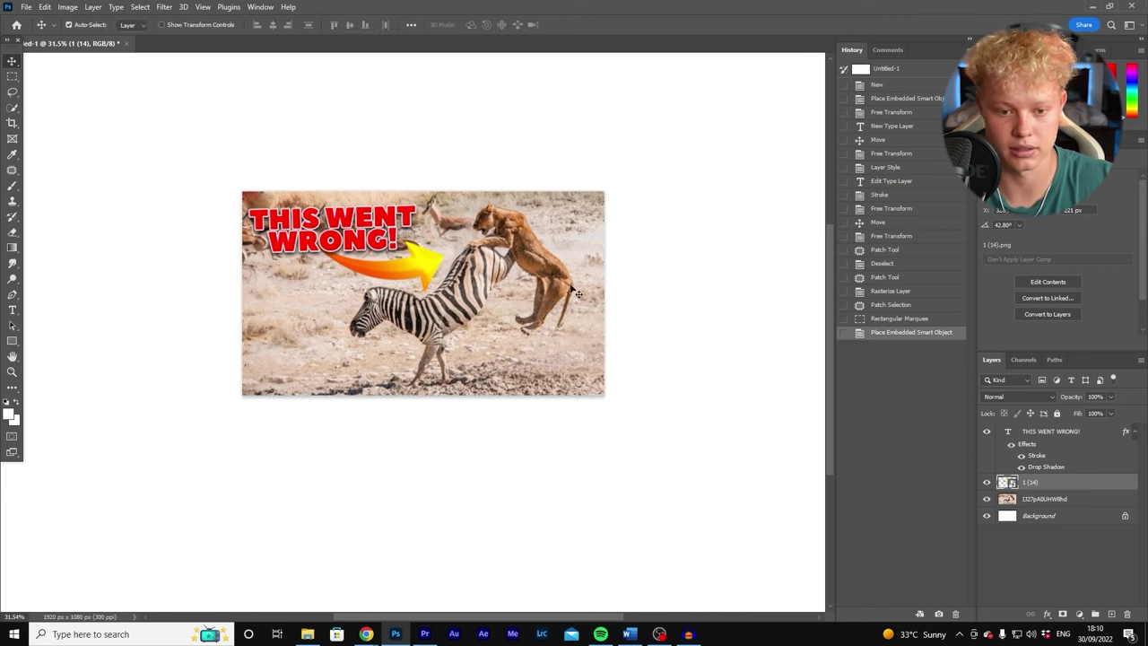
pyautogui.press('Delete')
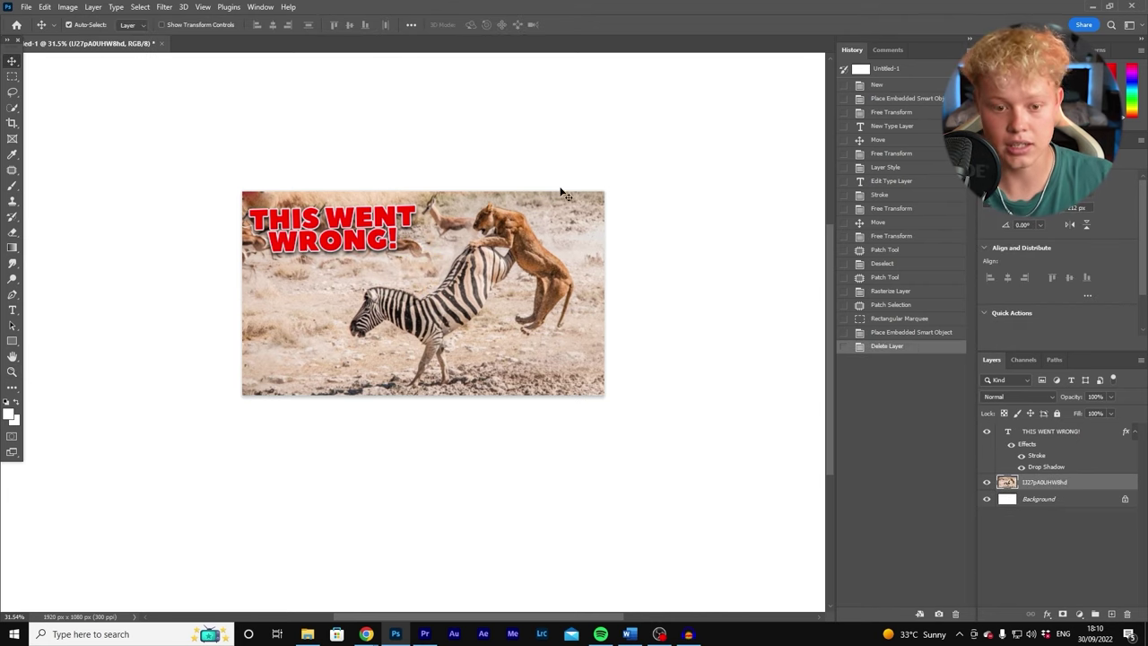
# - Enlarge the "THIS WENT WRONG!" text to about 121% and reposition it in the thumbnail's upper-left area
pyautogui.moveTo(380, 258); pyautogui.dragTo(466, 234)
pyautogui.hotkey('ctrl', 't')
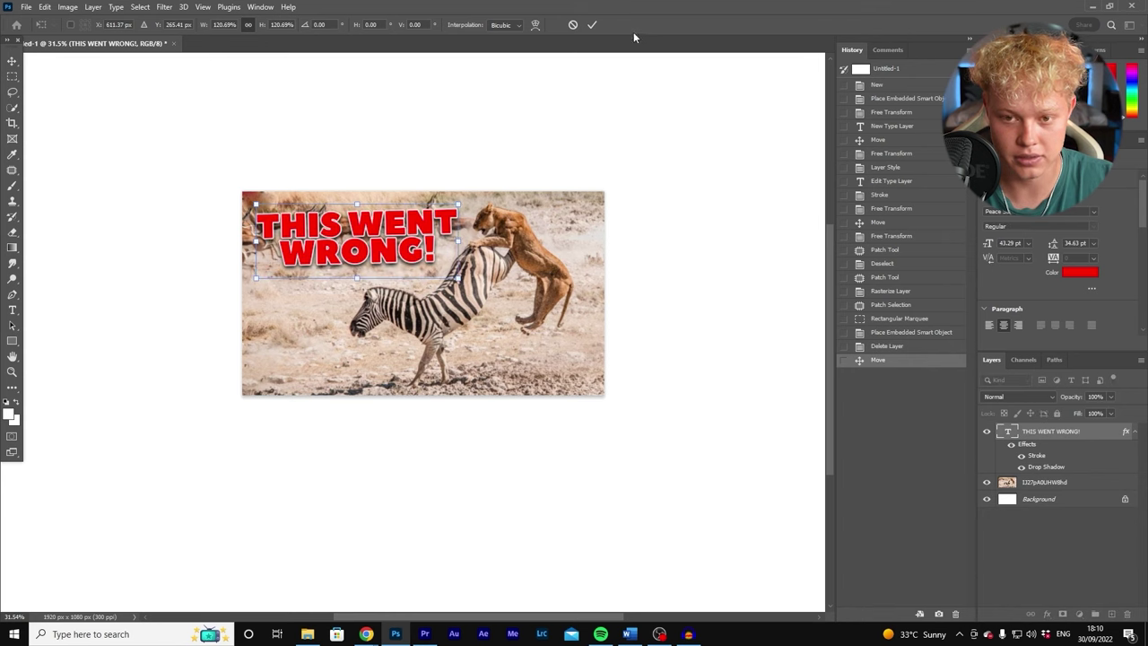
pyautogui.click(592, 26)
pyautogui.moveTo(354, 220); pyautogui.dragTo(354, 216)
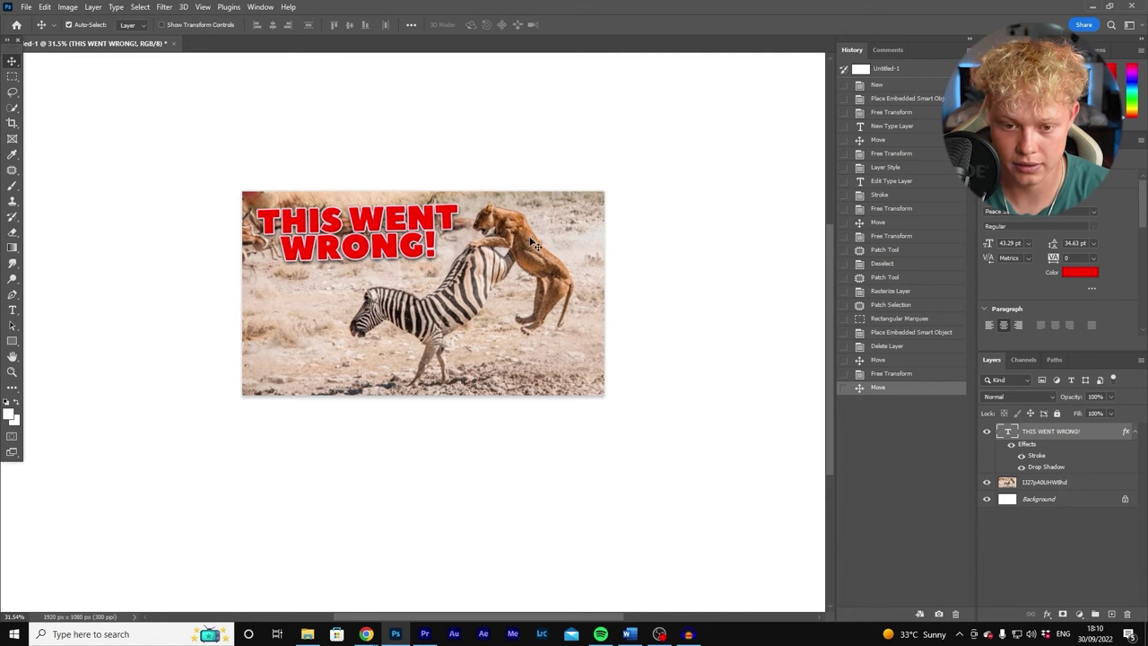
# - Draw an ellipse of about 349 by 358 px where the lion grips the zebra's hindquarters
pyautogui.rightClick(14, 342)
pyautogui.click(54, 342)
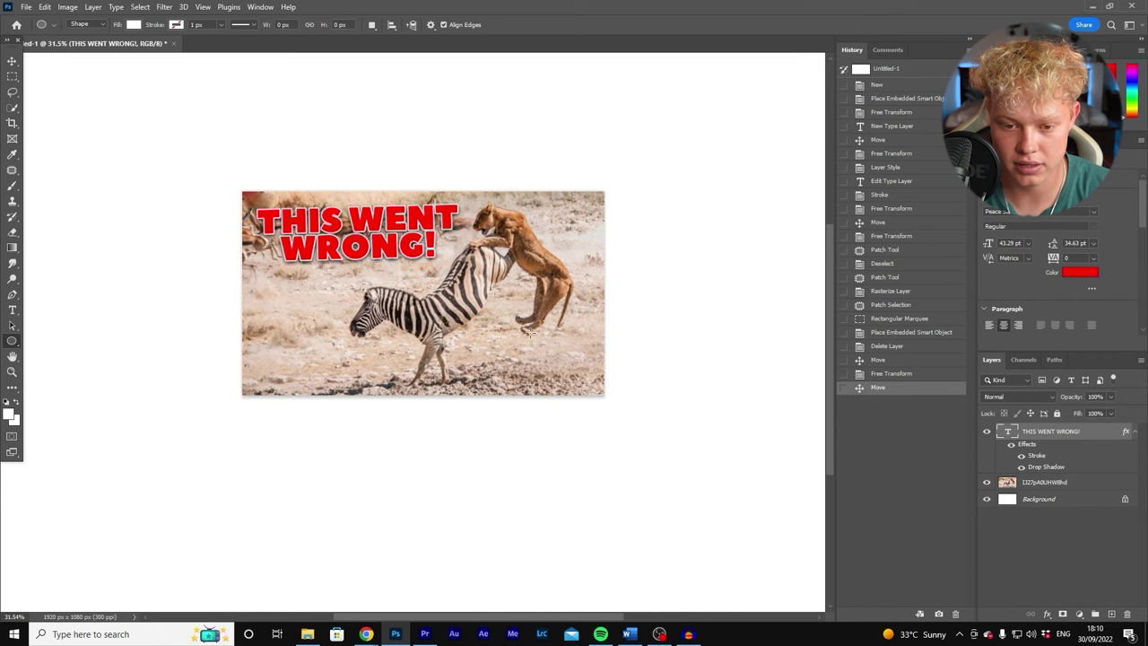
pyautogui.moveTo(462, 218); pyautogui.dragTo(459, 219)
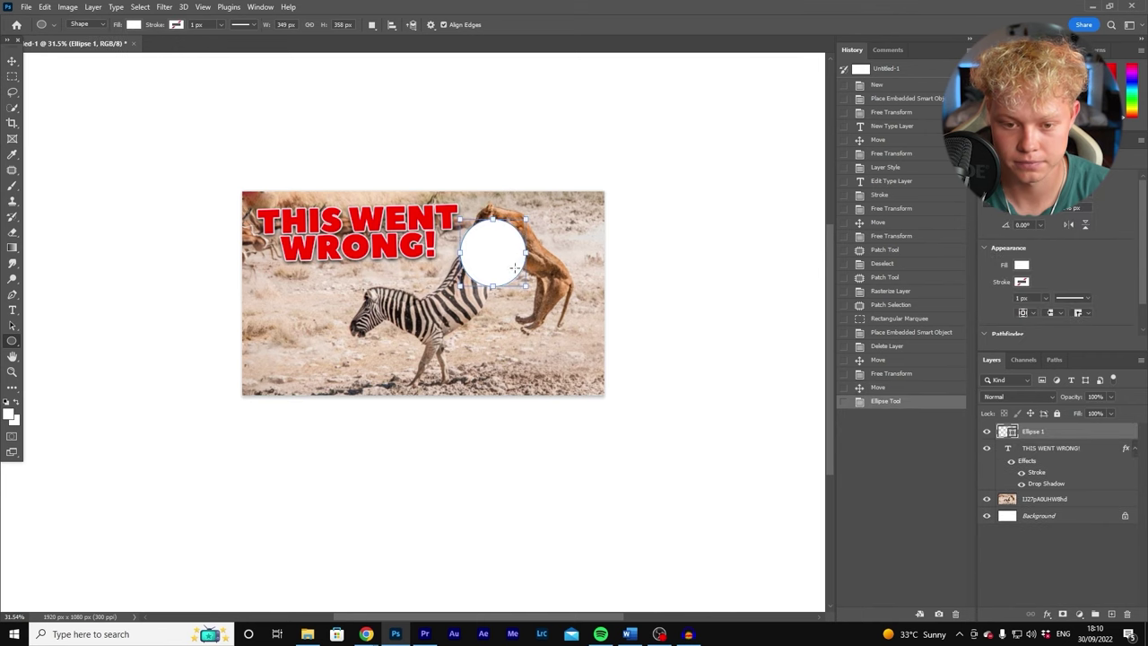
# - Remove the ellipse's fill and give it a red stroke about 40 px wide
pyautogui.click(133, 24)
pyautogui.click(68, 49)
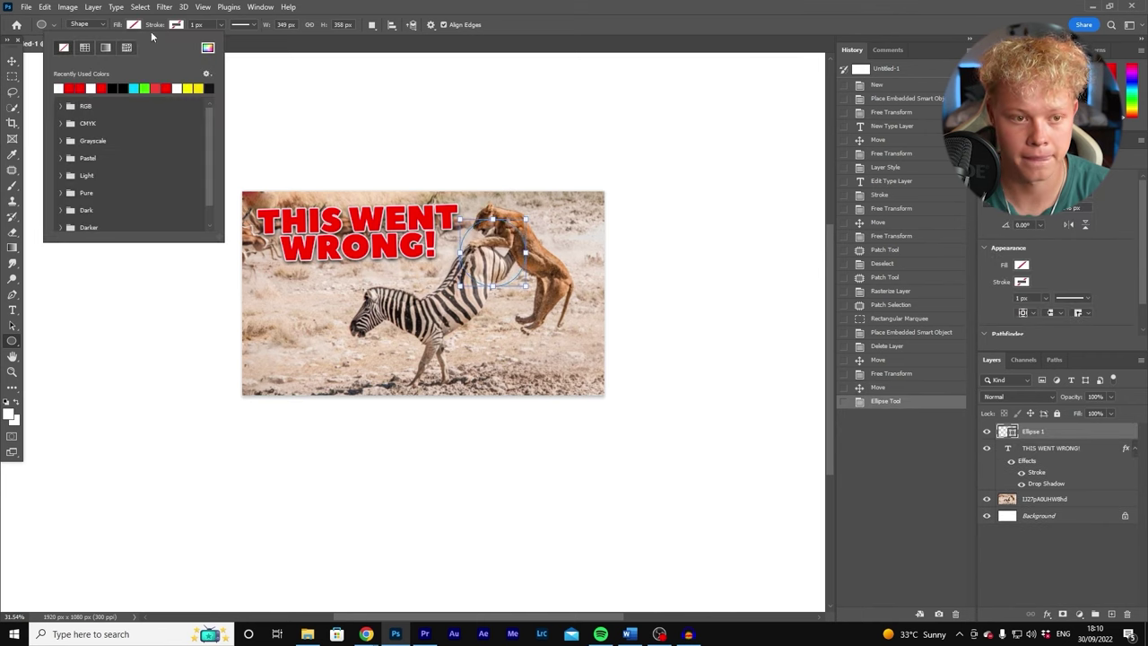
pyautogui.click(176, 24)
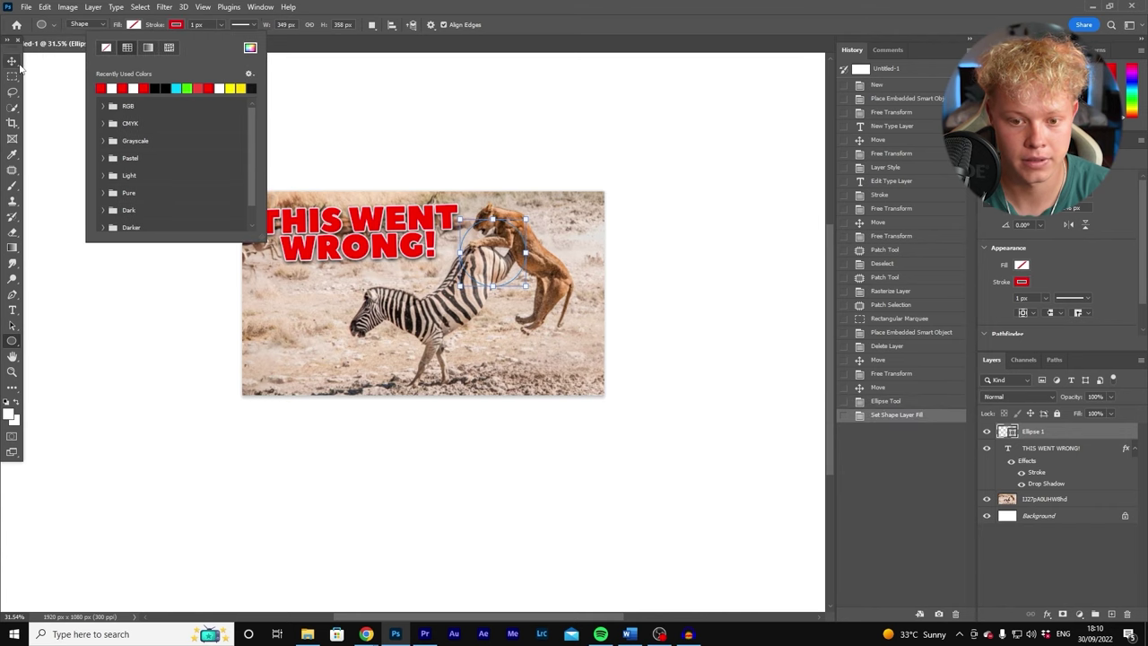
pyautogui.moveTo(226, 25); pyautogui.dragTo(229, 43)
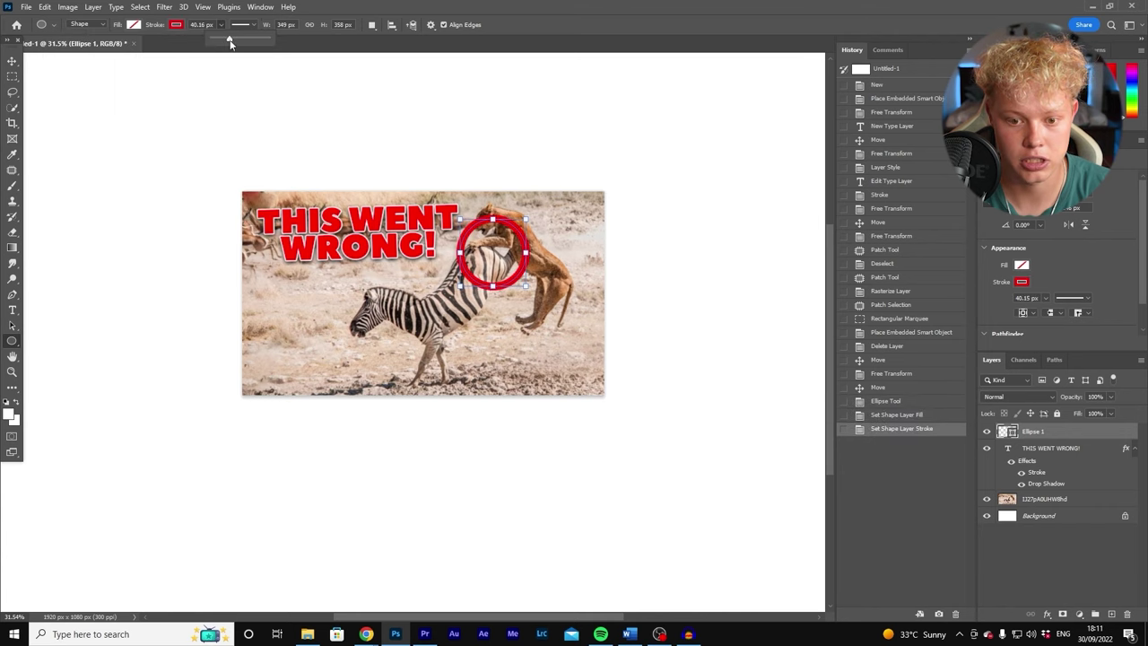
# - Scale the red circle to about 136% around the lion's head and upper body, and shift the text slightly to the left
pyautogui.click(11, 61)
pyautogui.moveTo(499, 229); pyautogui.dragTo(532, 245)
pyautogui.hotkey('ctrl', 't')
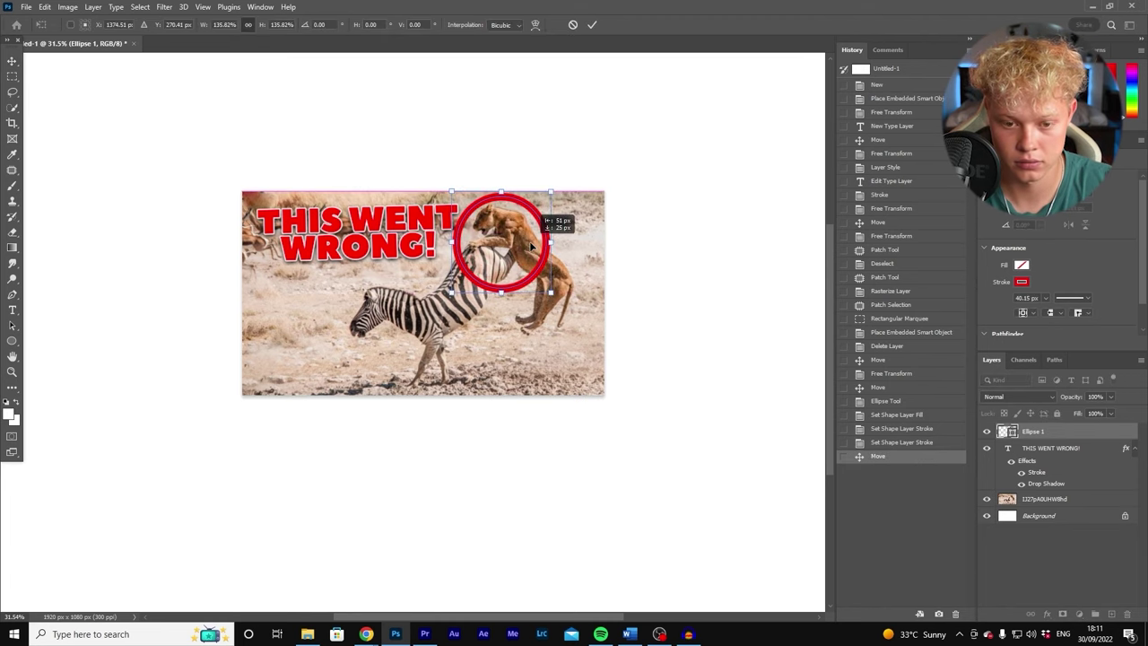
pyautogui.click(592, 25)
pyautogui.moveTo(311, 213); pyautogui.dragTo(304, 215)
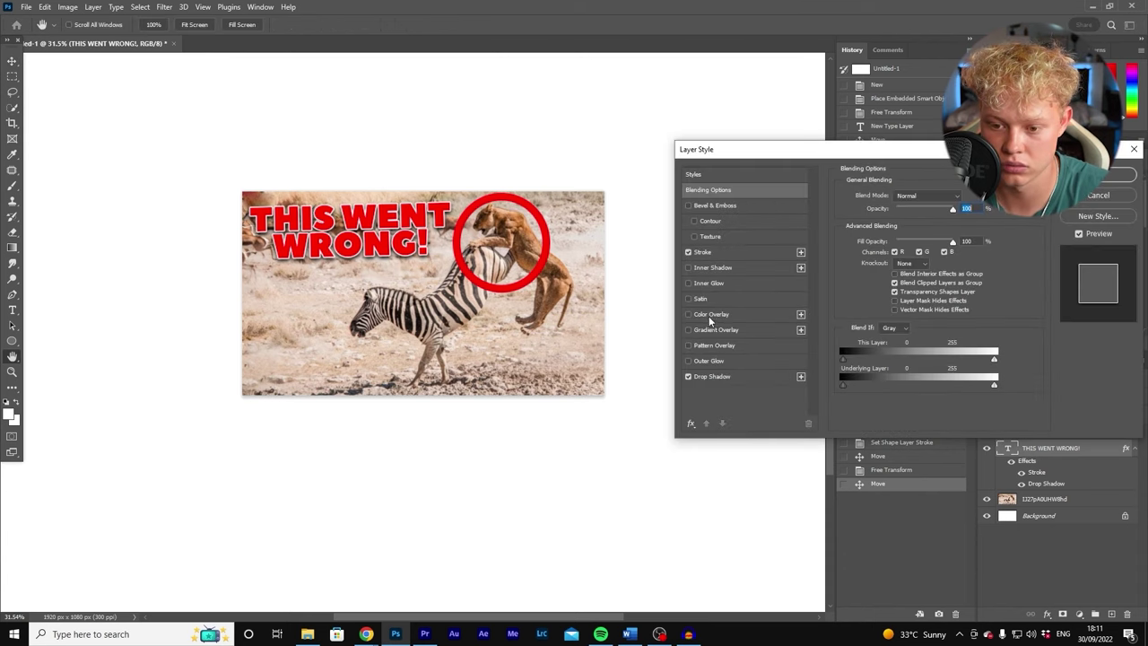
# - Apply a yellow (#f6ff00) Color Overlay to the circle around the lion
pyautogui.click(709, 314)
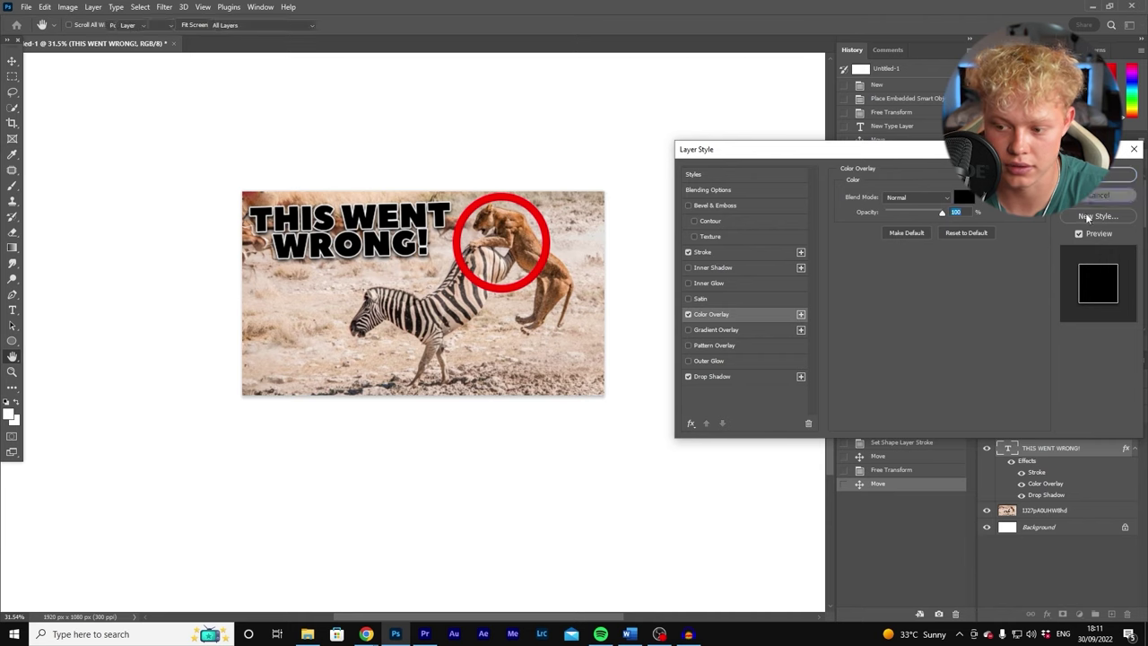
pyautogui.click(1096, 195)
pyautogui.click(1086, 434)
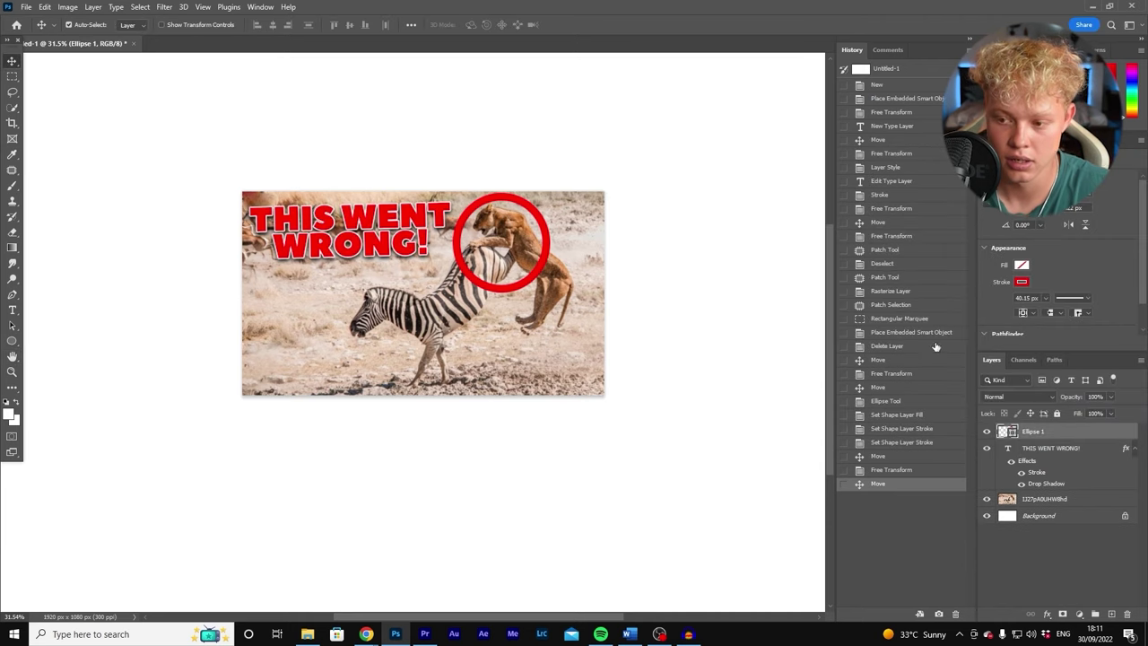
pyautogui.doubleClick(1087, 434)
pyautogui.click(703, 315)
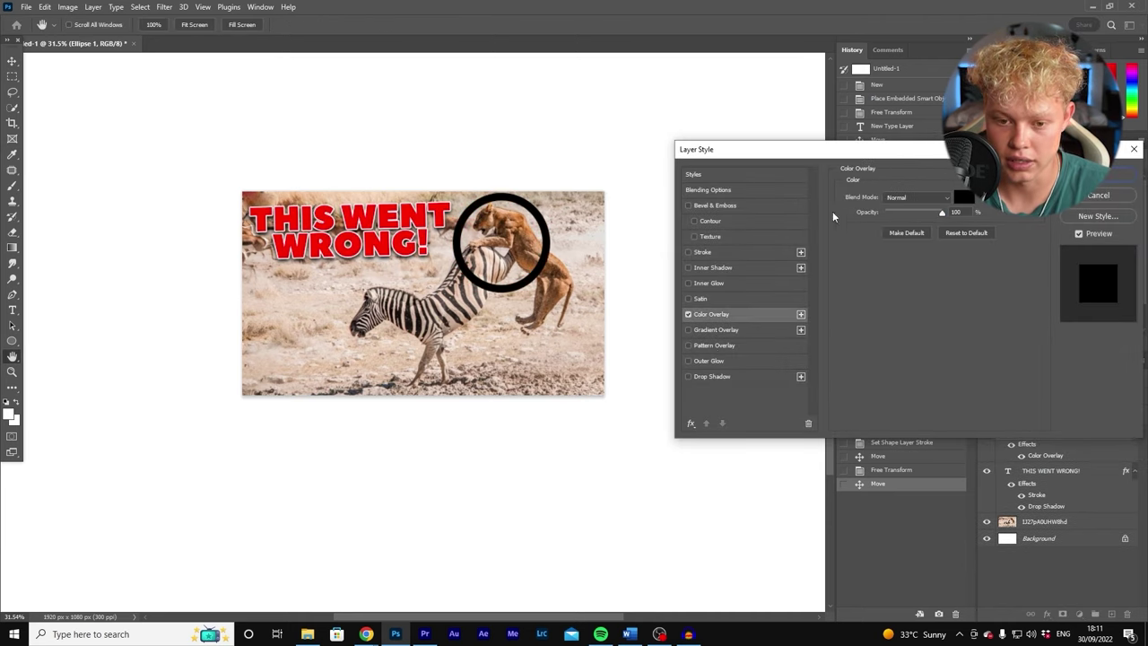
pyautogui.click(963, 194)
pyautogui.moveTo(705, 238); pyautogui.dragTo(592, 50)
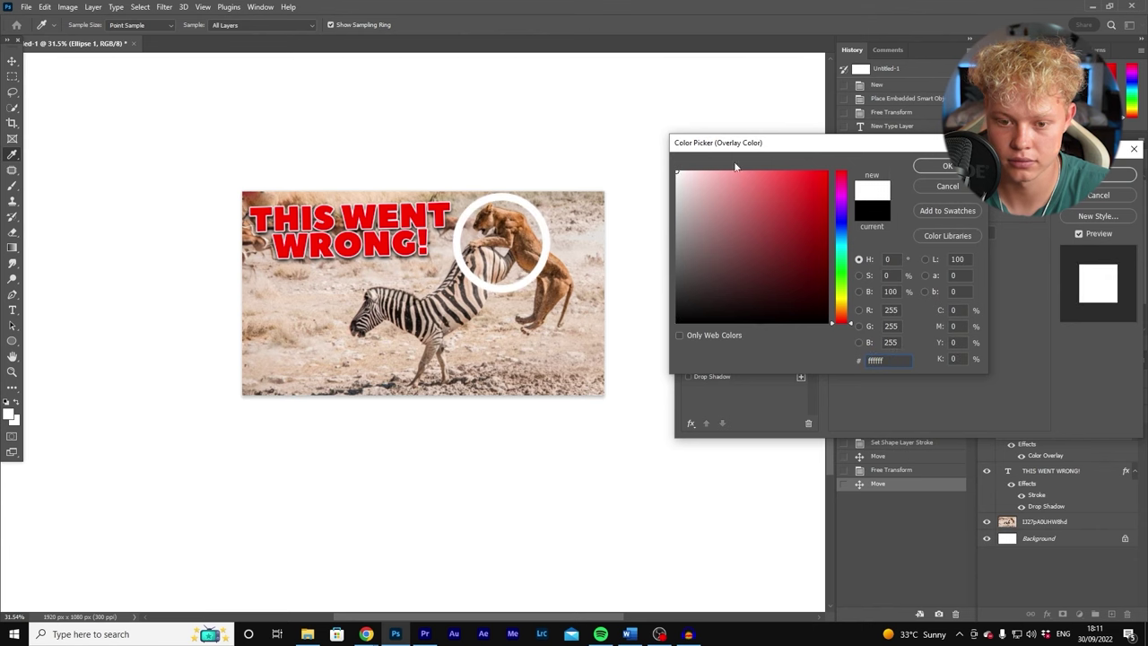
pyautogui.click(840, 269)
pyautogui.moveTo(789, 205); pyautogui.dragTo(829, 170)
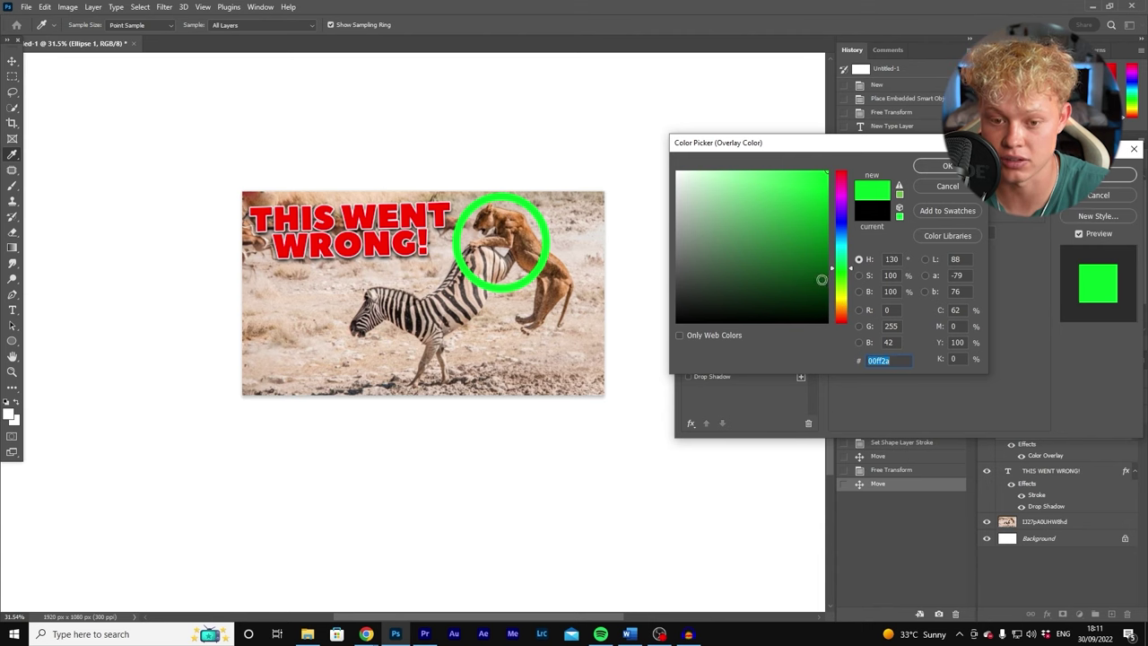
pyautogui.moveTo(841, 299); pyautogui.dragTo(833, 290)
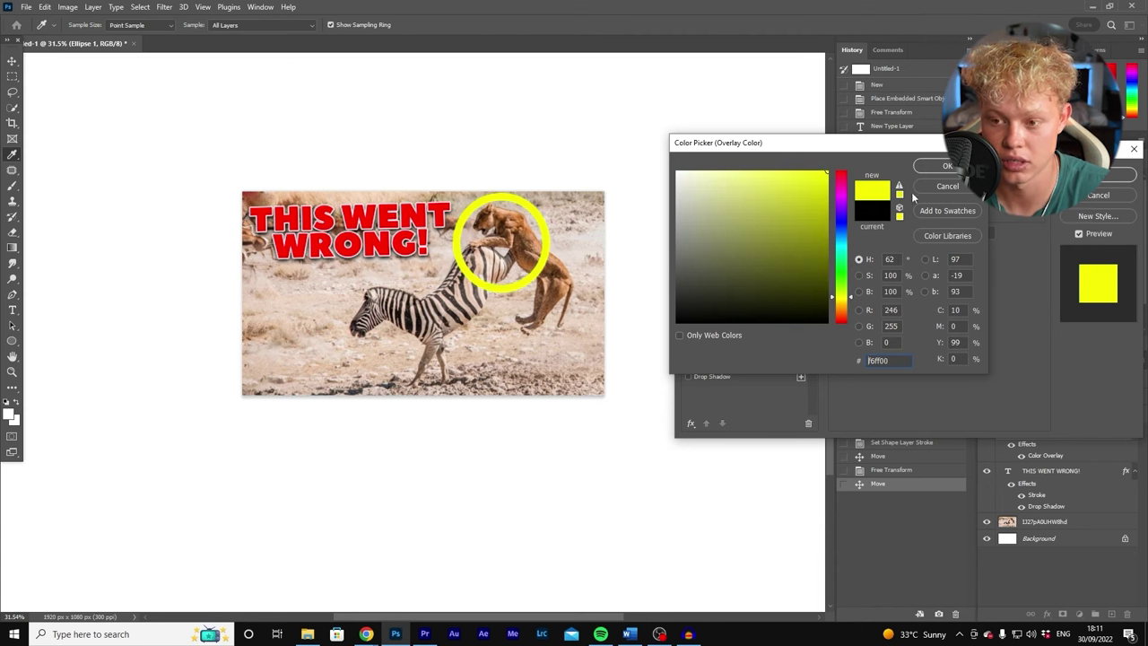
pyautogui.press('Return')
pyautogui.press('Return')
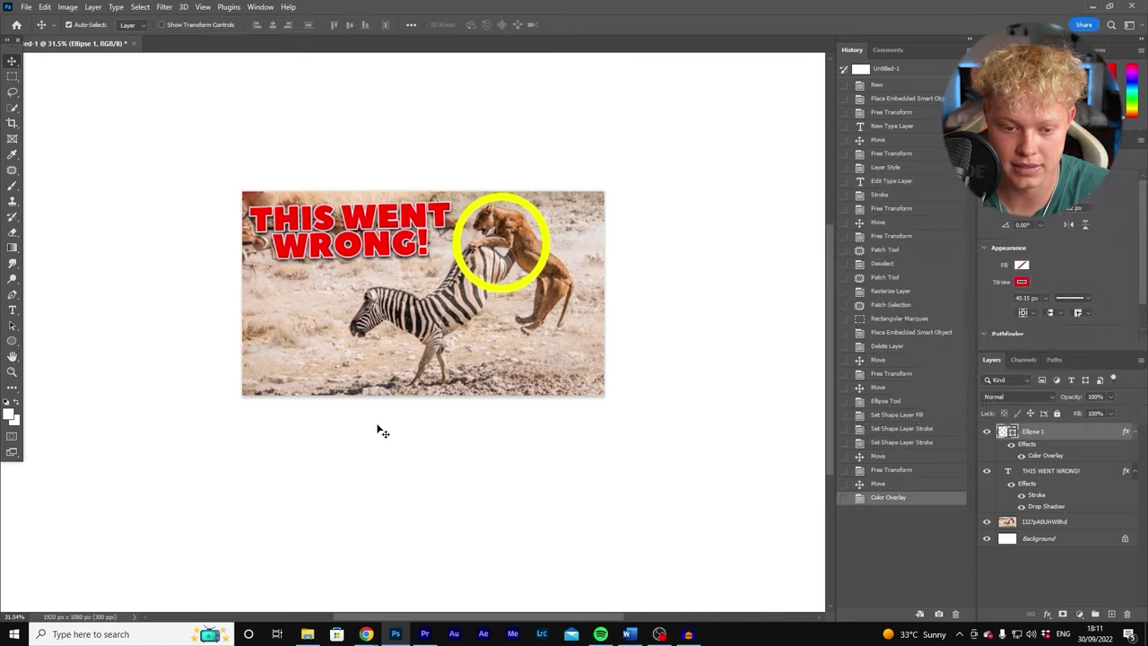
pyautogui.click(307, 634)
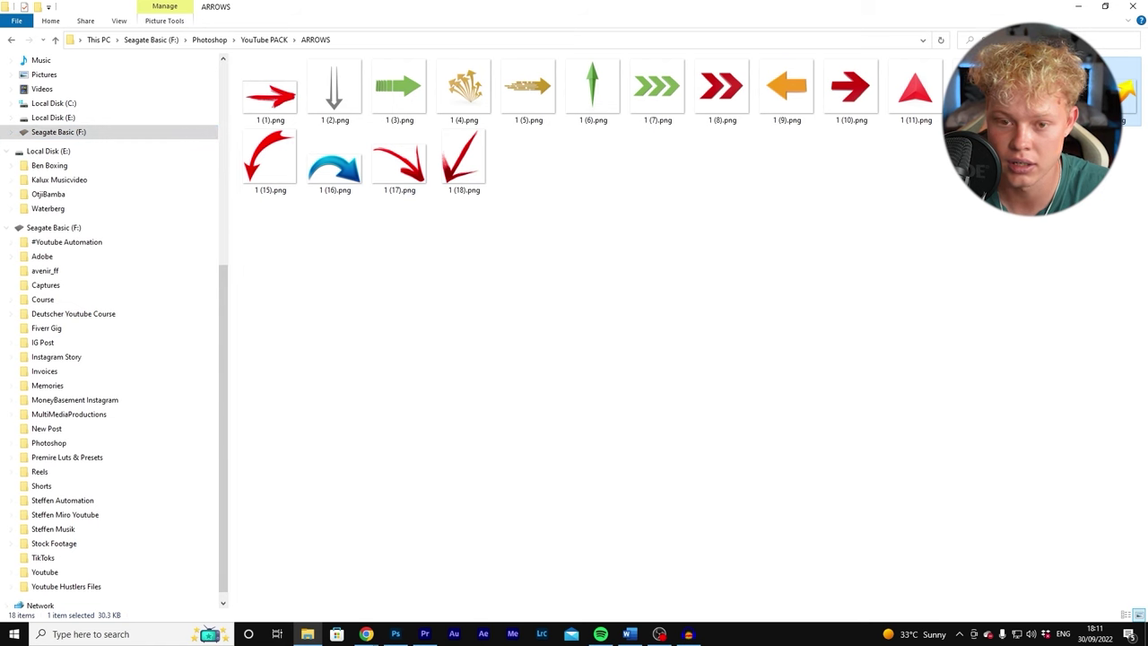
pyautogui.moveTo(848, 85); pyautogui.dragTo(421, 296)
pyautogui.moveTo(628, 502); pyautogui.dragTo(593, 498)
pyautogui.moveTo(676, 570); pyautogui.dragTo(448, 422)
pyautogui.moveTo(457, 373); pyautogui.dragTo(432, 412)
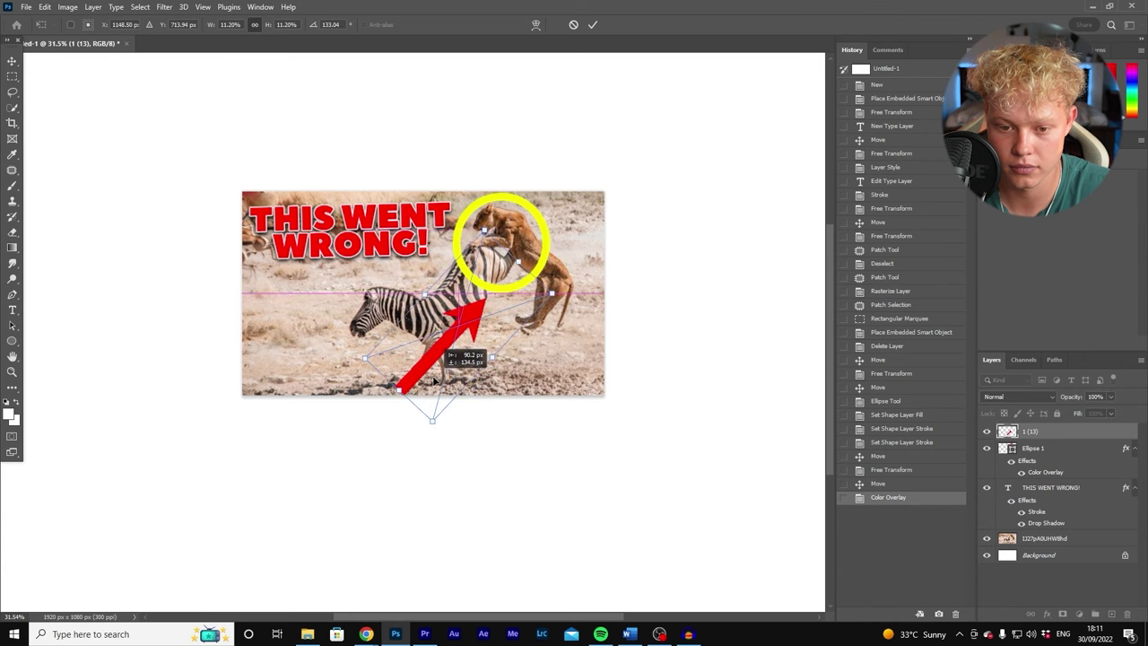
pyautogui.click(573, 24)
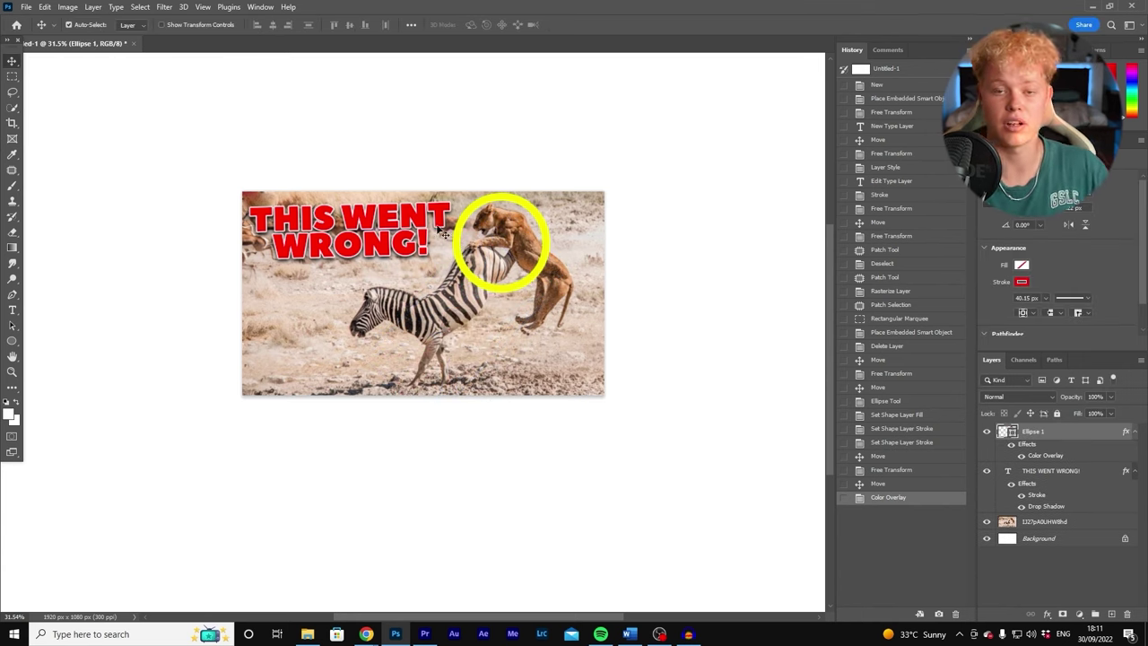
# - Export the finished design as a JPG named "Thumbnail" in the Videos folder
pyautogui.click(13, 375)
pyautogui.moveTo(431, 242); pyautogui.dragTo(571, 278)
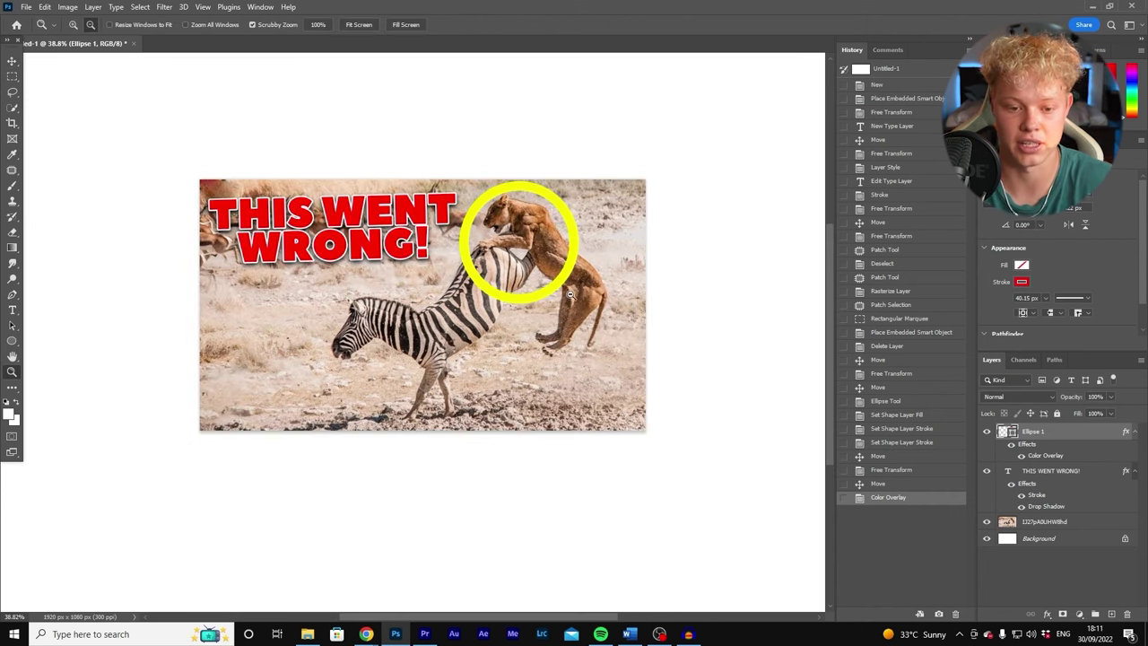
pyautogui.click(27, 7)
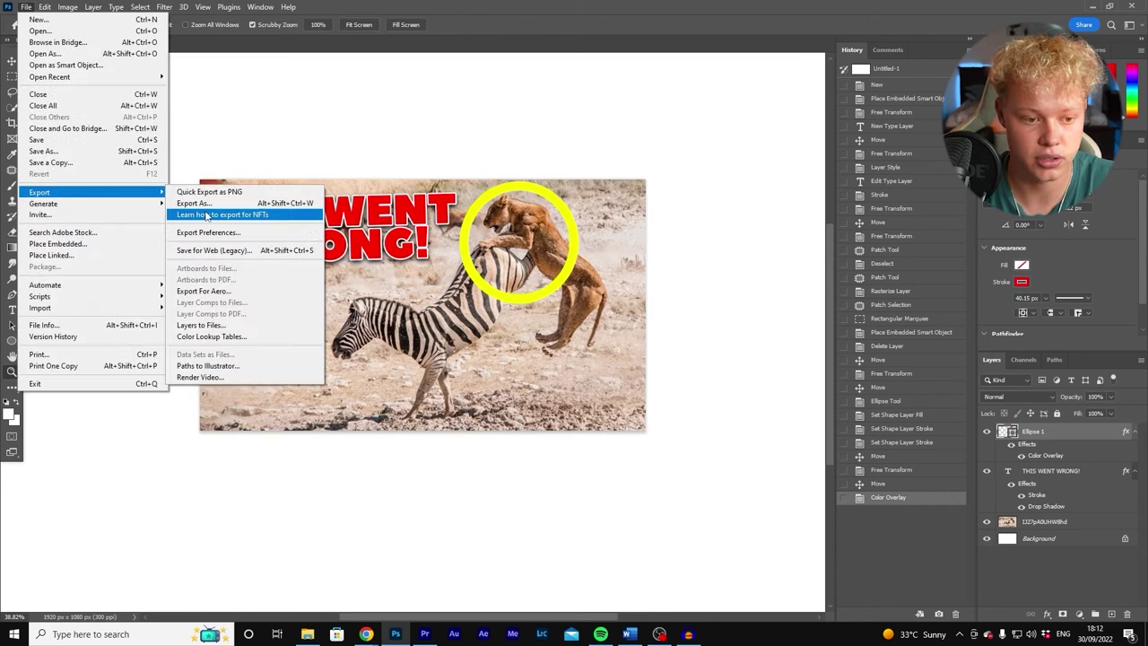
pyautogui.click(242, 208)
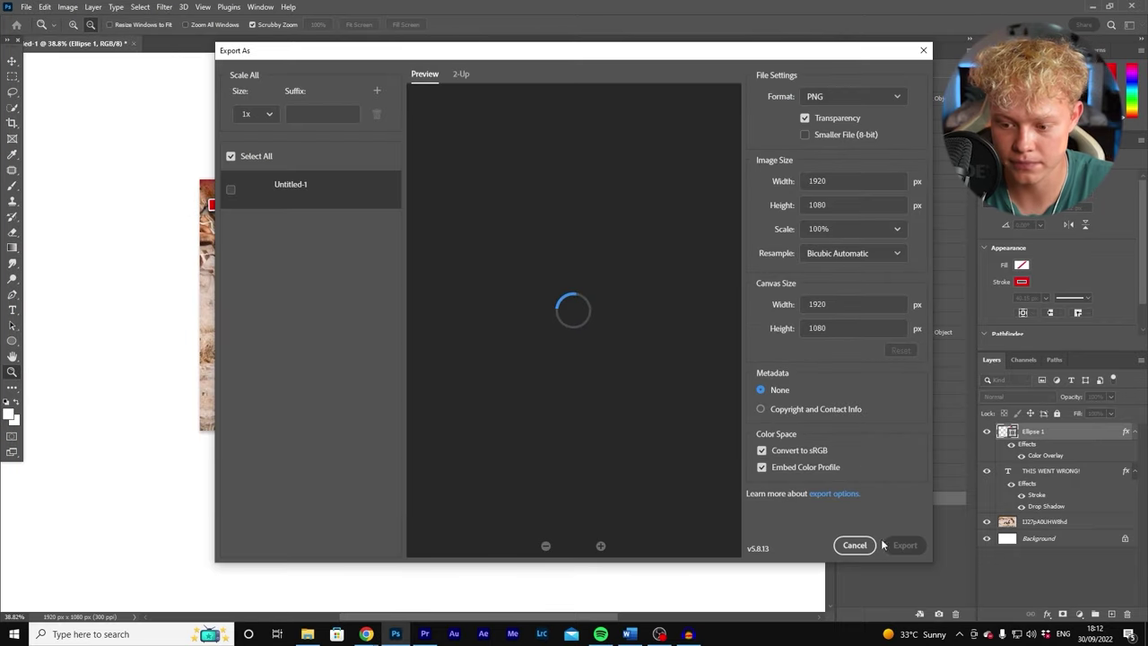
pyautogui.click(838, 95)
pyautogui.click(825, 127)
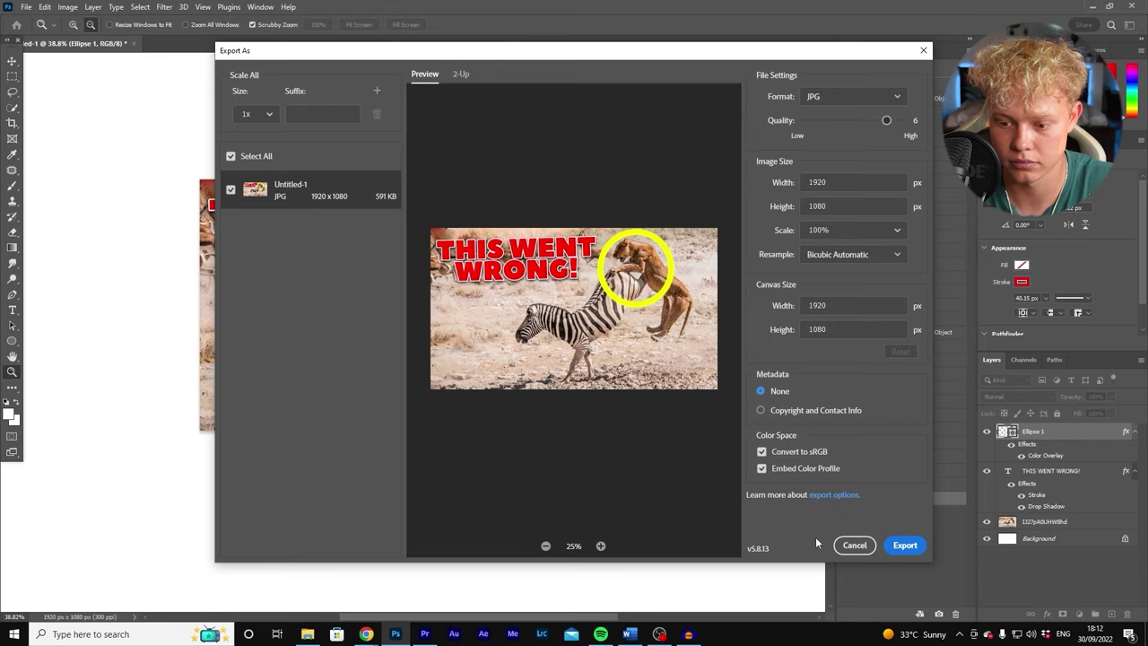
pyautogui.click(905, 545)
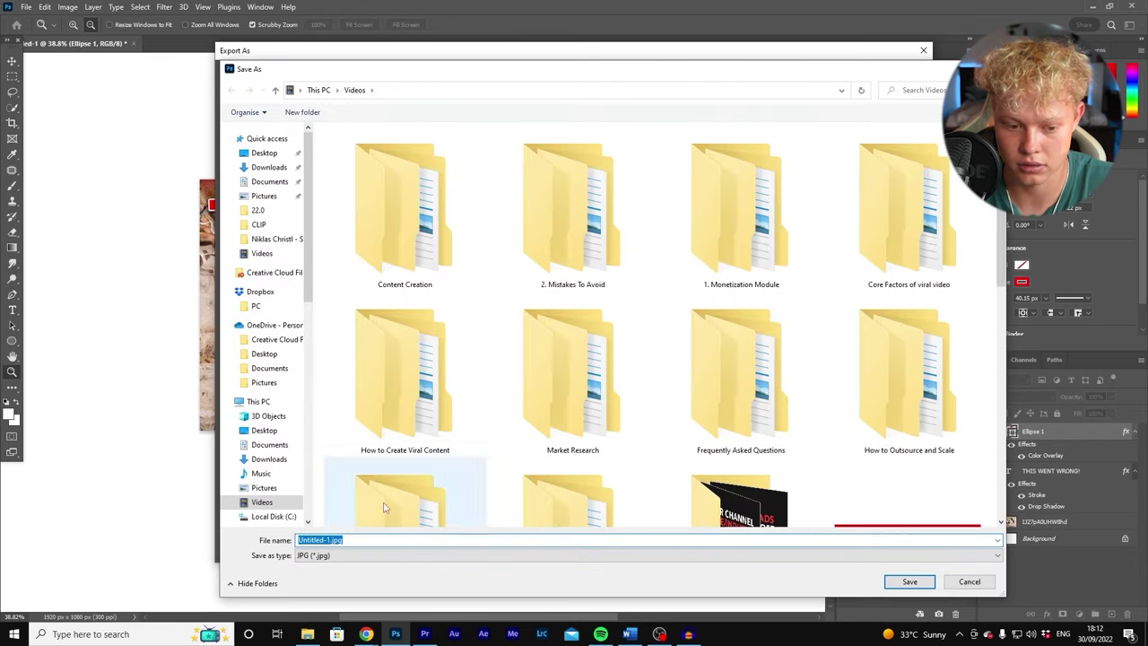
pyautogui.write('Thumbnail')
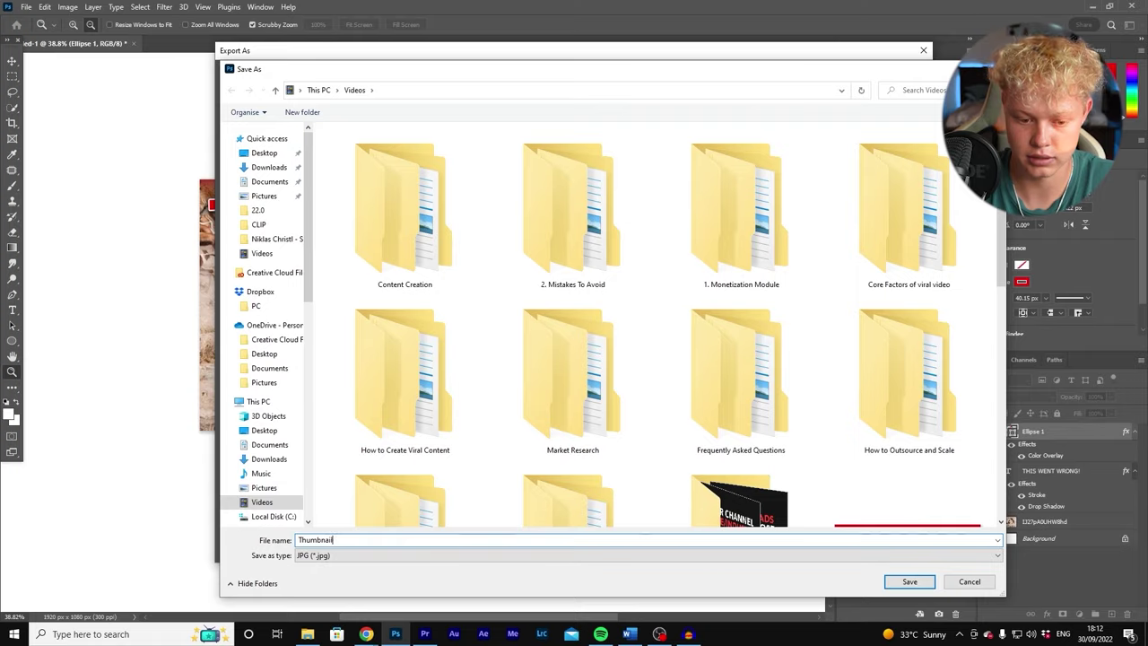
pyautogui.press('Return')
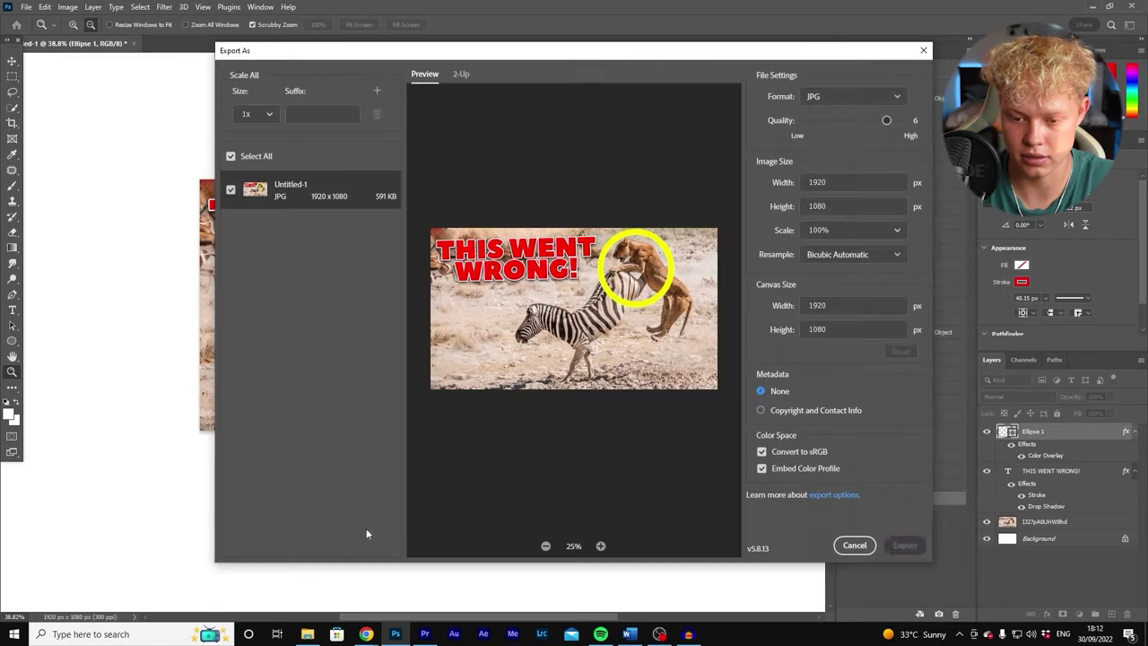
# - Switch to the thumbsup.tv page in Chrome and load the exported Thumbnail image from the Videos folder
pyautogui.moveTo(373, 637)
pyautogui.click(426, 579)
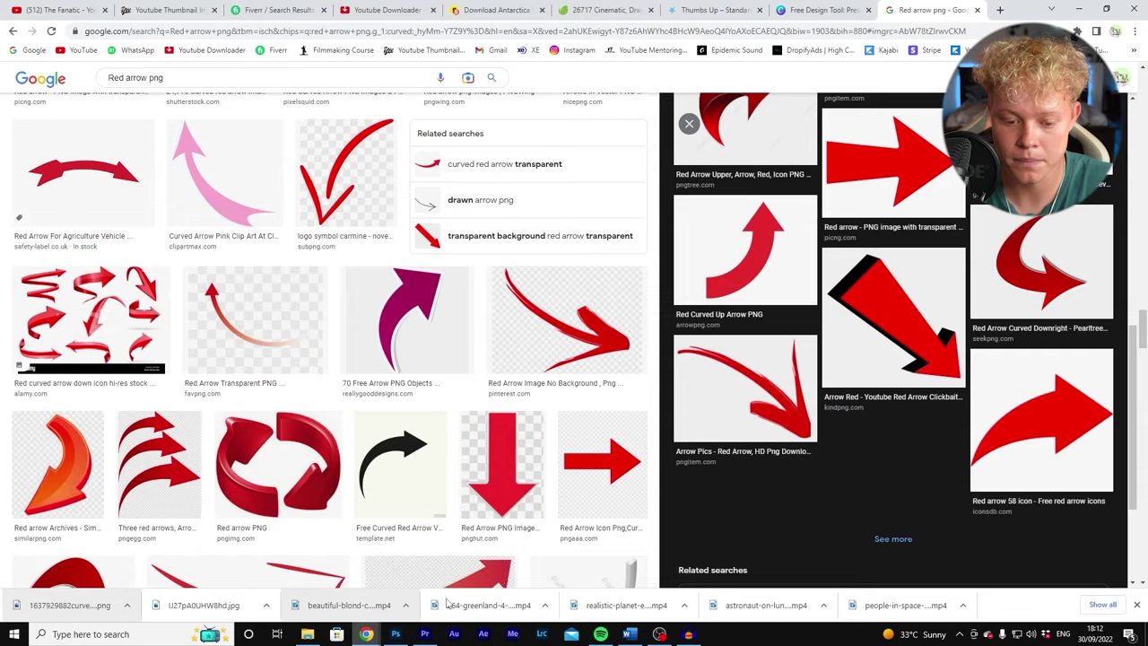
pyautogui.click(737, 8)
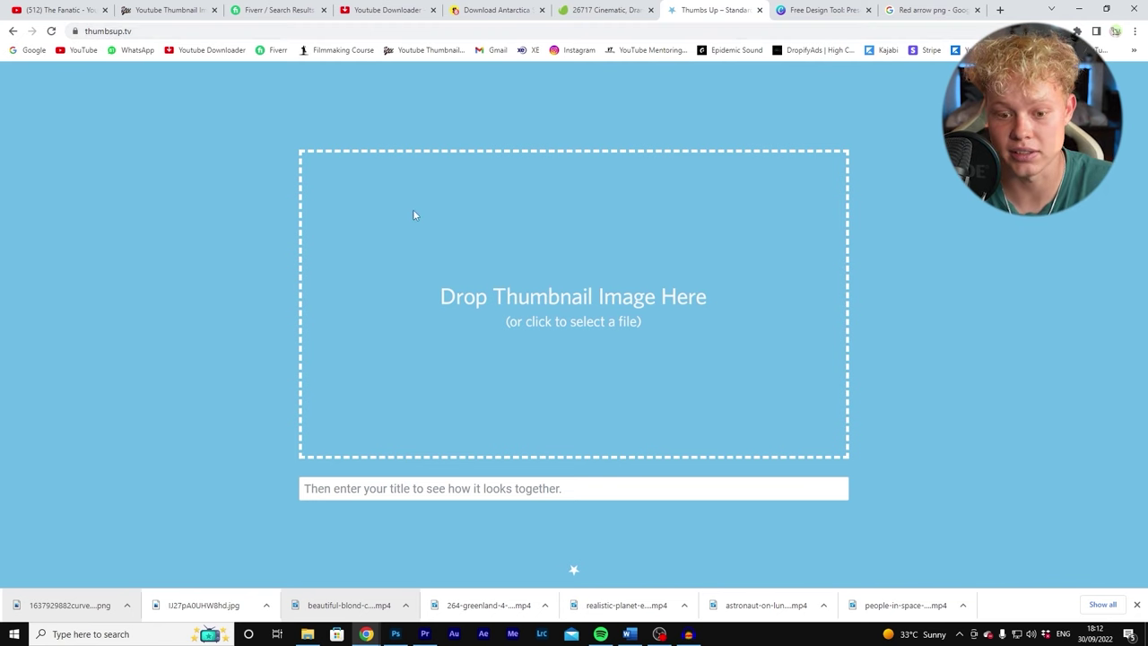
pyautogui.click(547, 338)
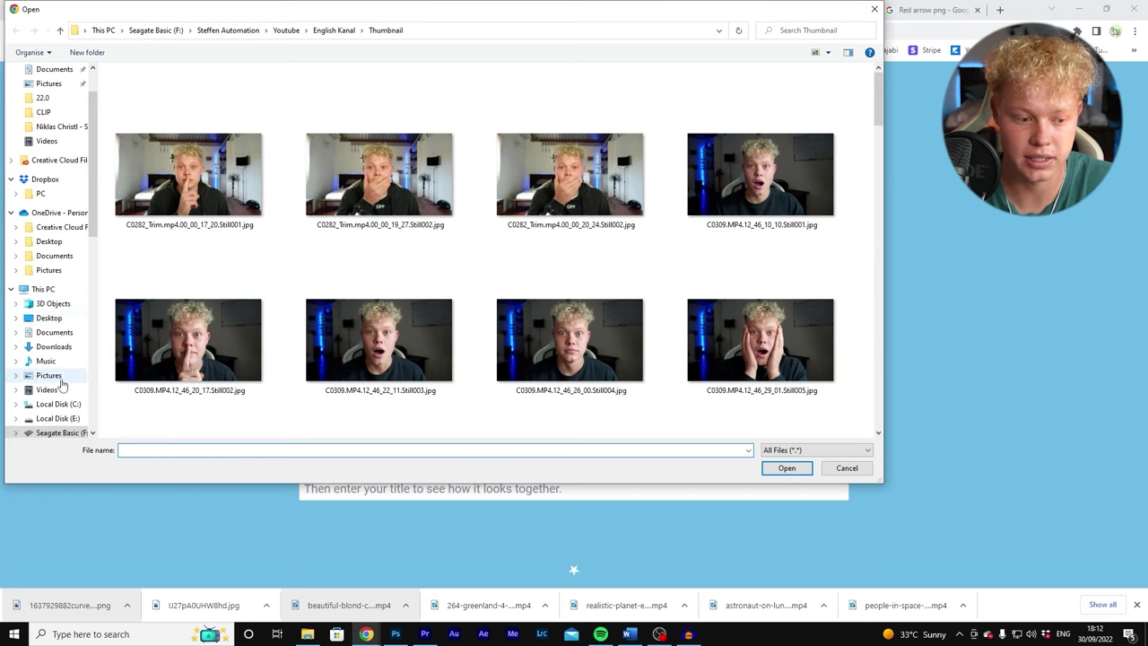
pyautogui.click(46, 374)
pyautogui.click(47, 389)
pyautogui.scroll(-3, 769, 224)
pyautogui.doubleClick(769, 205)
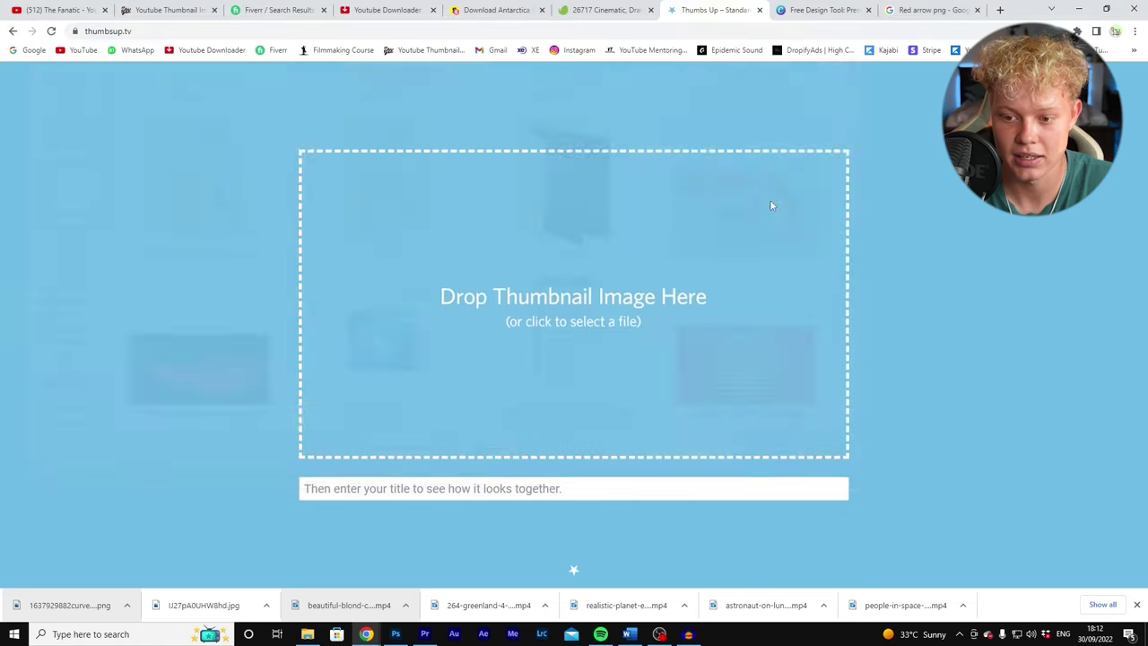
# - Examine how readable the thumbnail is in the web browser and mobile previews, down to the original image
pyautogui.scroll(-5, 500, 184)
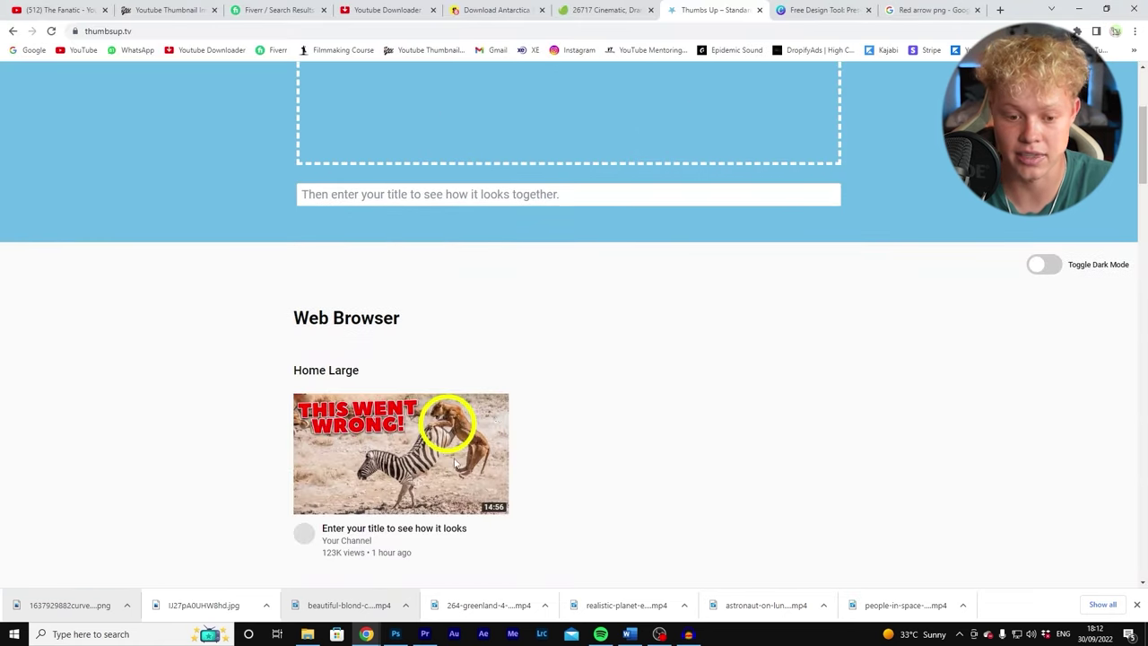
pyautogui.scroll(-2, 481, 385)
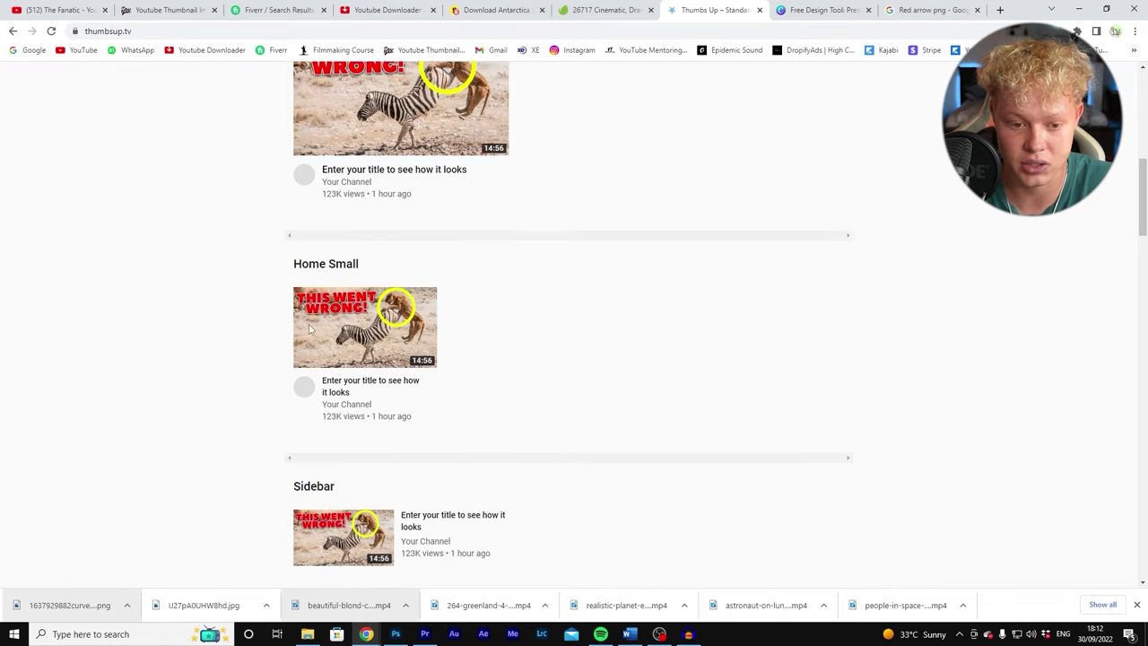
pyautogui.scroll(3, 493, 283)
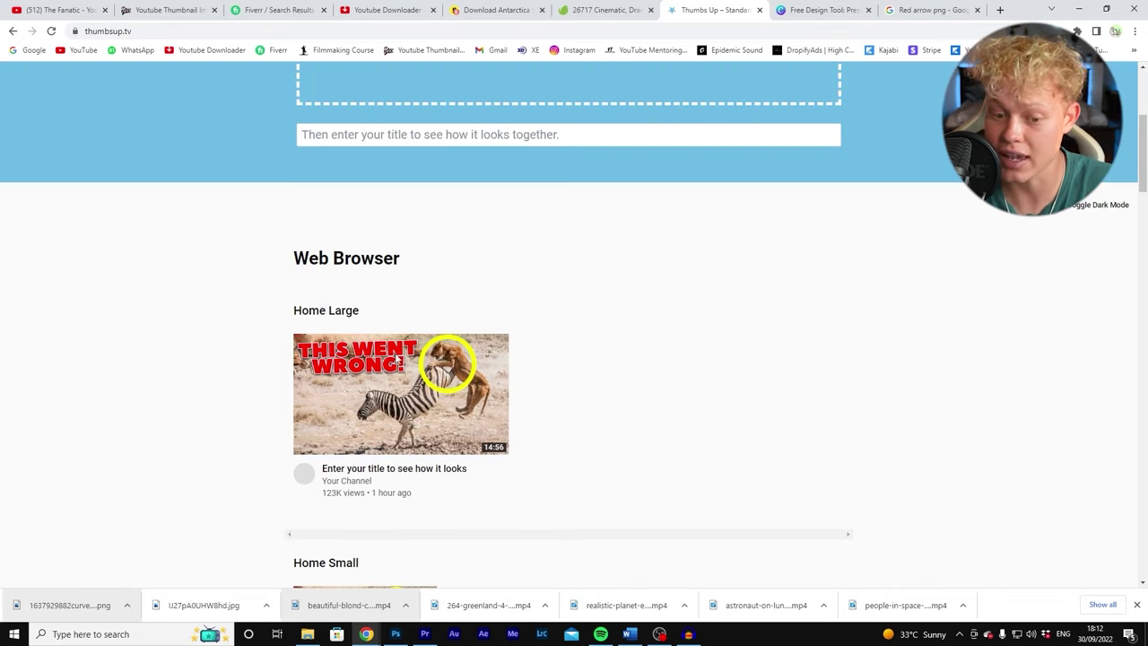
pyautogui.scroll(-2, 404, 318)
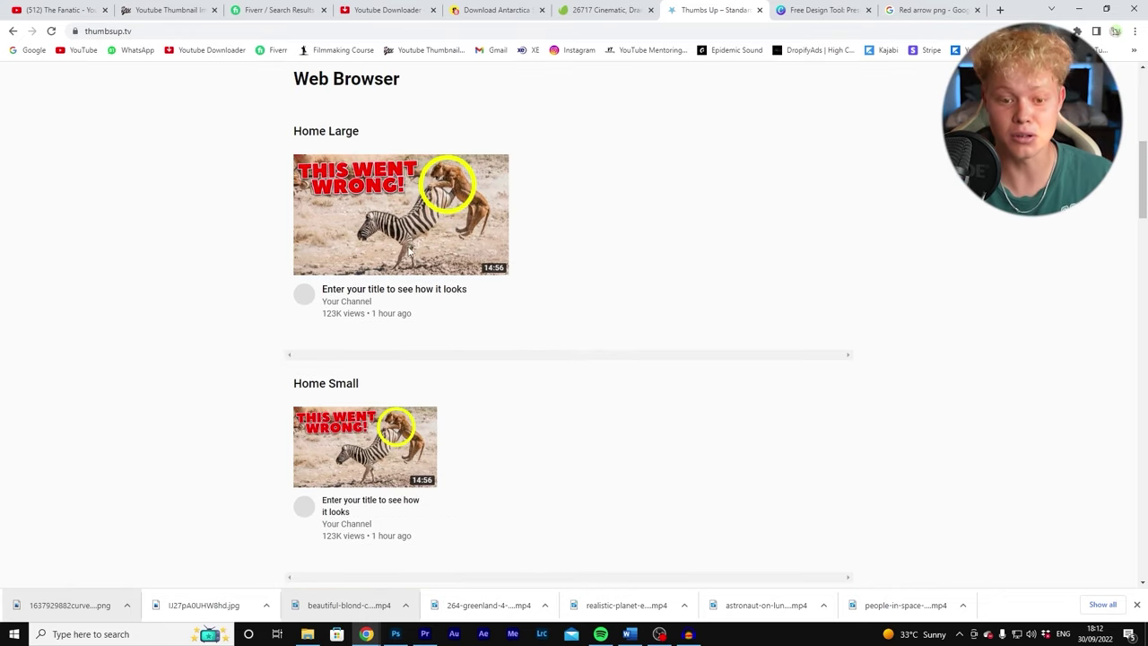
pyautogui.scroll(-5, 409, 246)
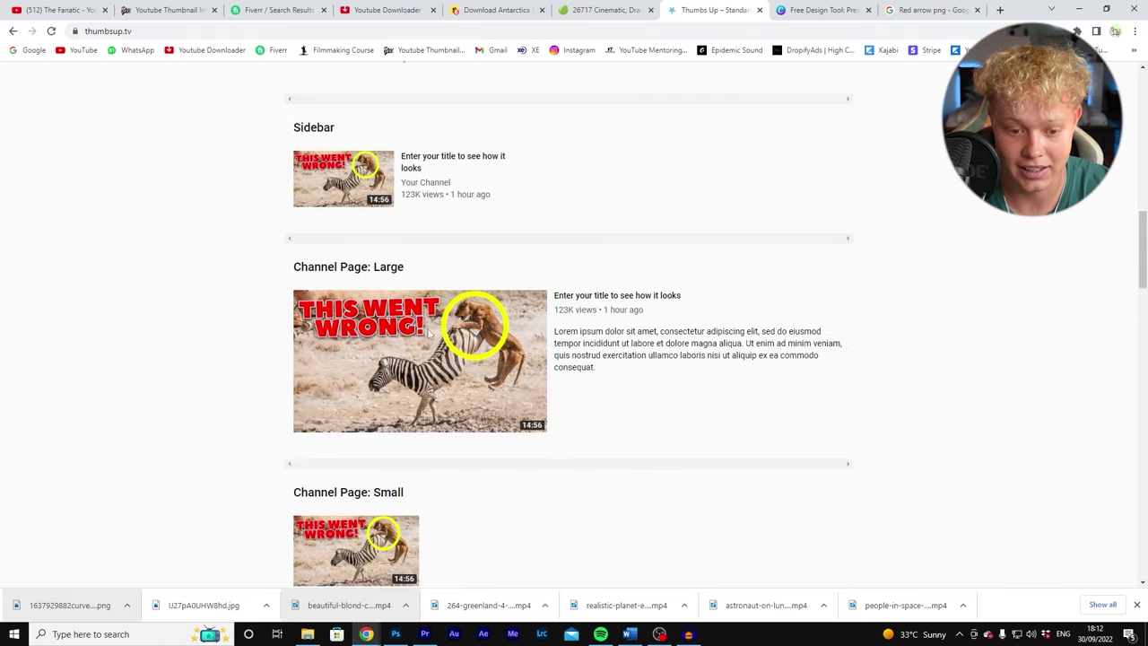
pyautogui.scroll(-3, 404, 376)
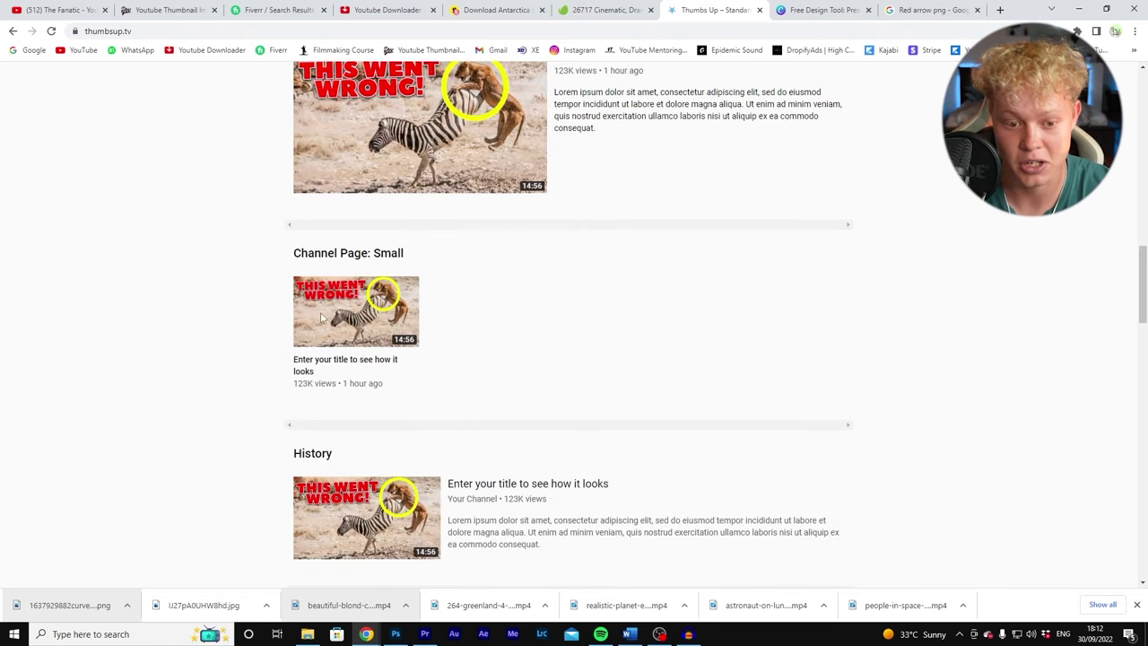
pyautogui.scroll(-3, 321, 317)
pyautogui.scroll(-3, 418, 299)
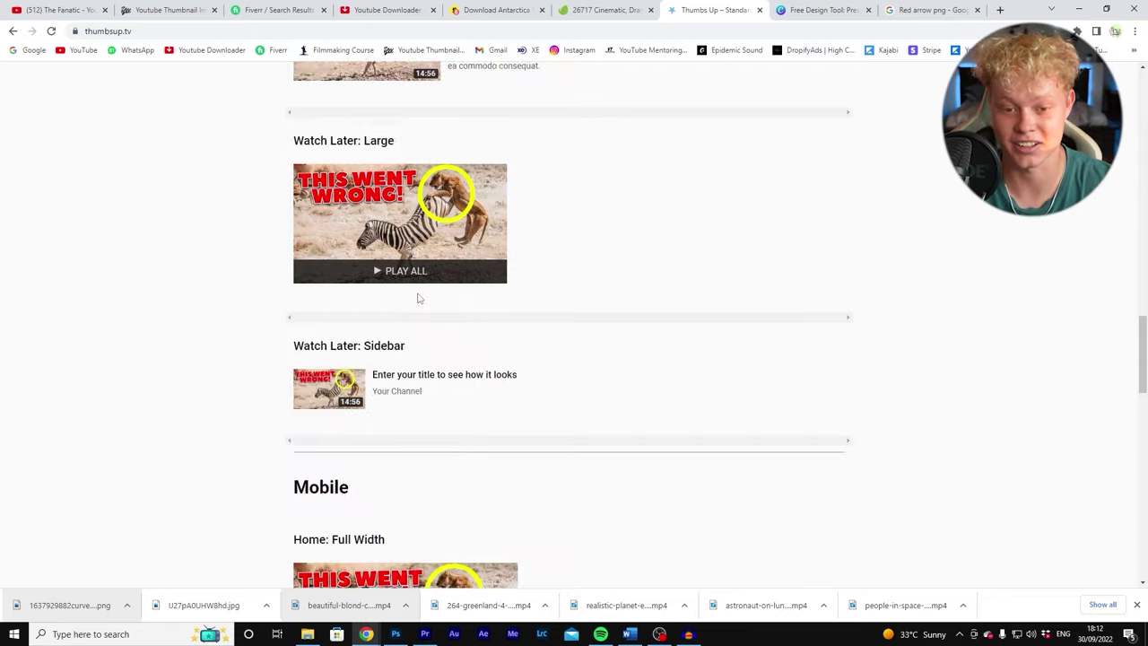
pyautogui.scroll(-4, 446, 272)
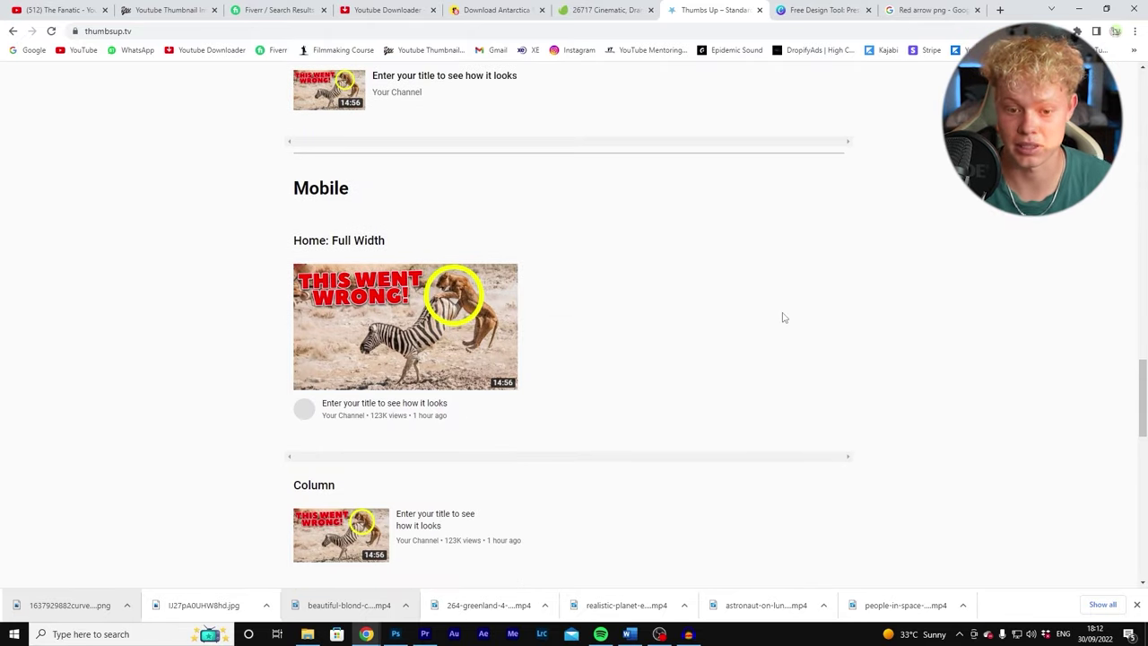
pyautogui.scroll(-9, 605, 221)
pyautogui.scroll(3, 372, 188)
pyautogui.scroll(-6, 372, 188)
pyautogui.scroll(-1, 701, 364)
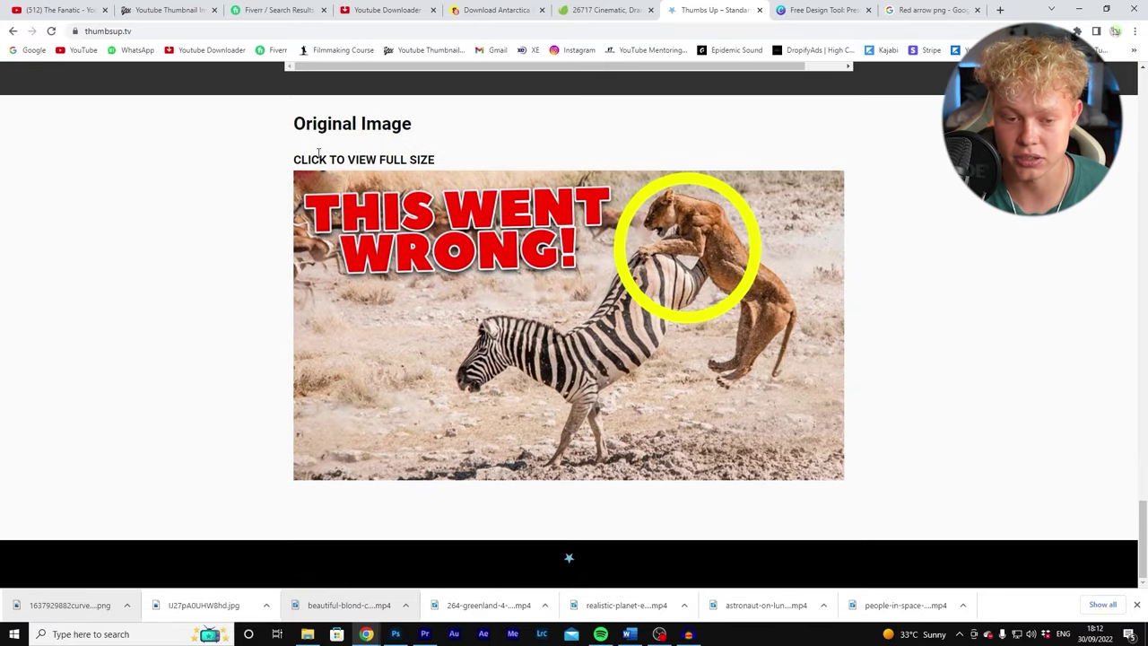
# - Review the Home Large, Mobile and Original Image previews of the thumbnail on thumbsup.tv once more
pyautogui.scroll(15, 415, 218)
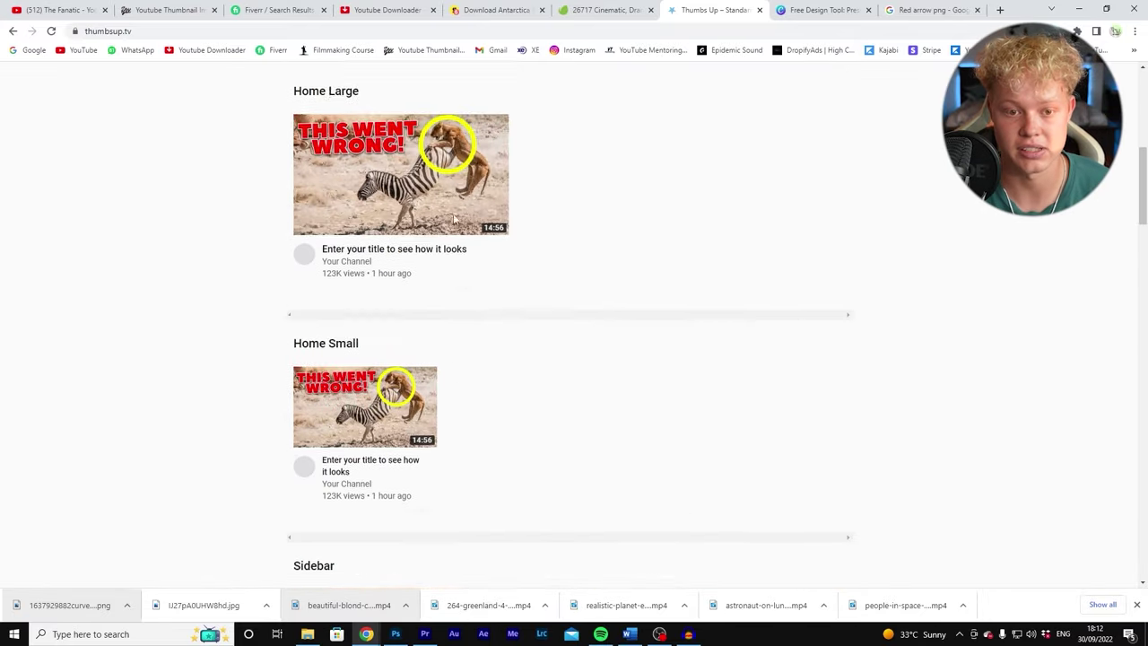
pyautogui.scroll(8, 454, 219)
pyautogui.scroll(-4, 439, 300)
pyautogui.moveTo(288, 218); pyautogui.dragTo(436, 225)
pyautogui.click(436, 225)
pyautogui.scroll(-12, 404, 246)
pyautogui.scroll(-7, 439, 286)
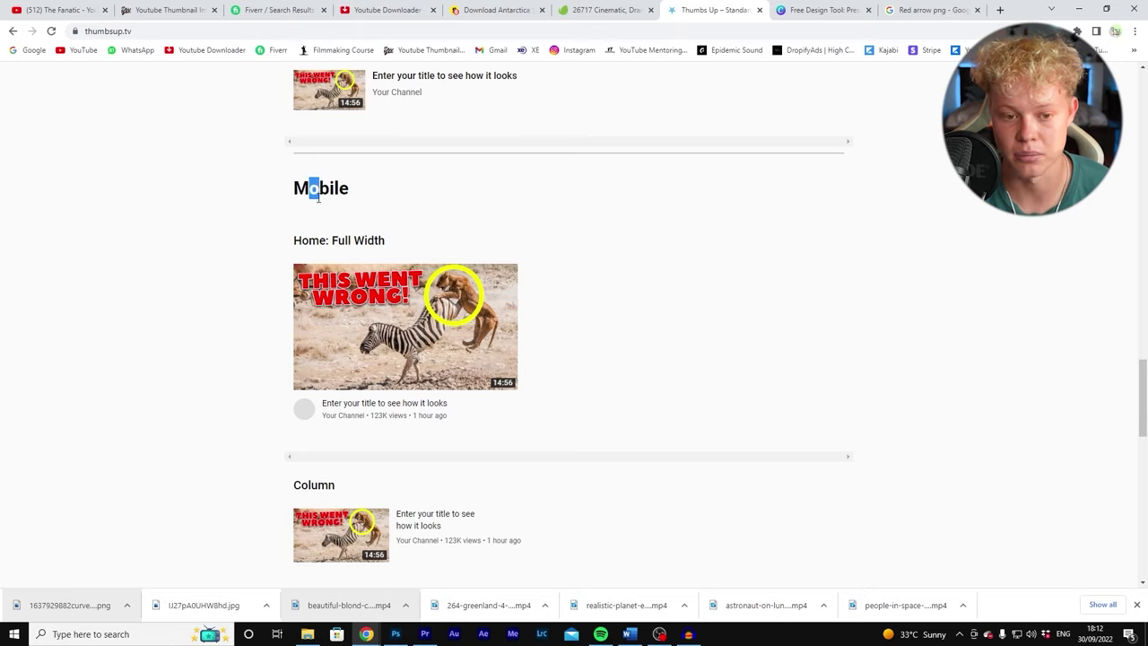
pyautogui.scroll(-15, 432, 295)
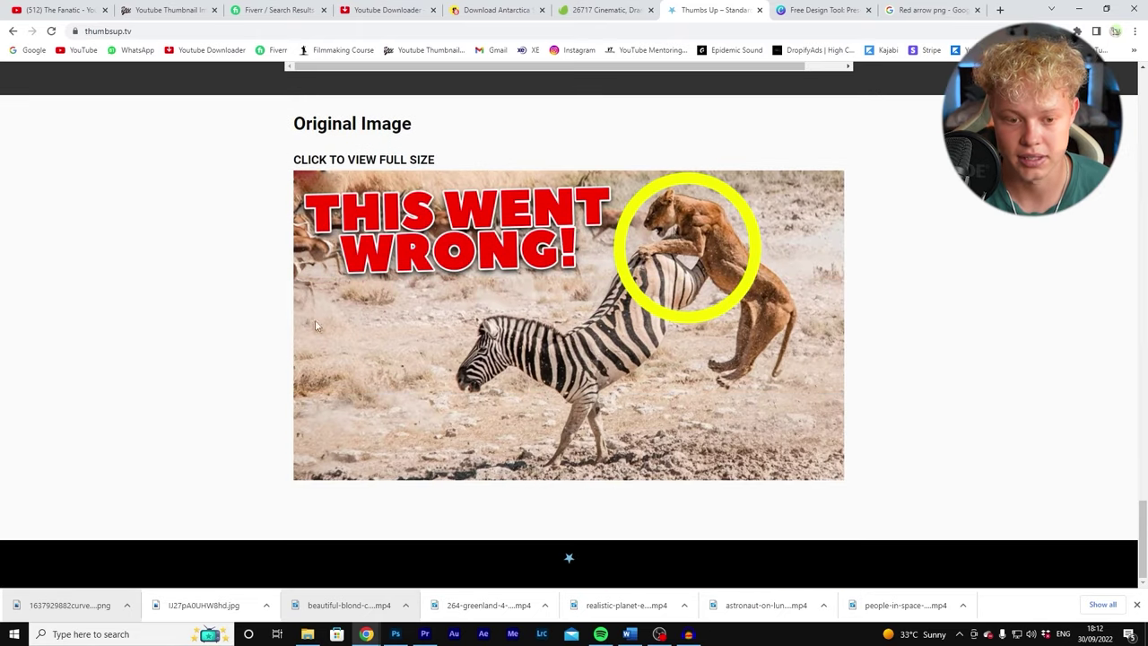
pyautogui.moveTo(292, 120); pyautogui.dragTo(495, 110)
pyautogui.scroll(20, 384, 166)
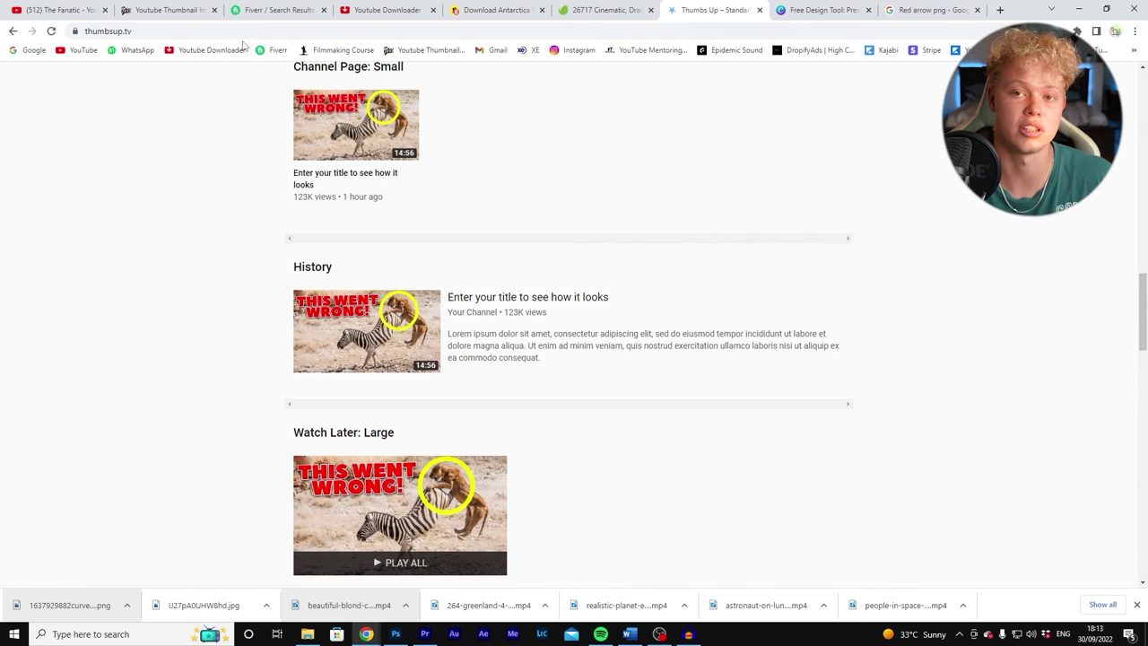
pyautogui.click(115, 32)
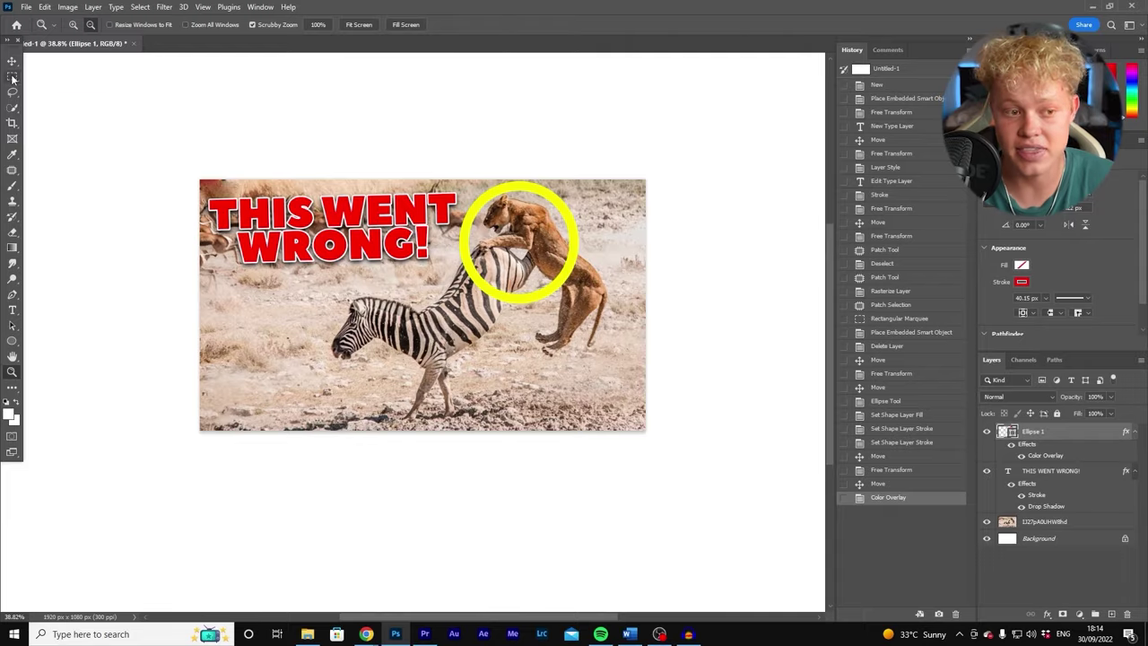
# - Try marquee-selecting the full-width strip along the thumbnail's bottom edge, and clear the selection
pyautogui.press('m')
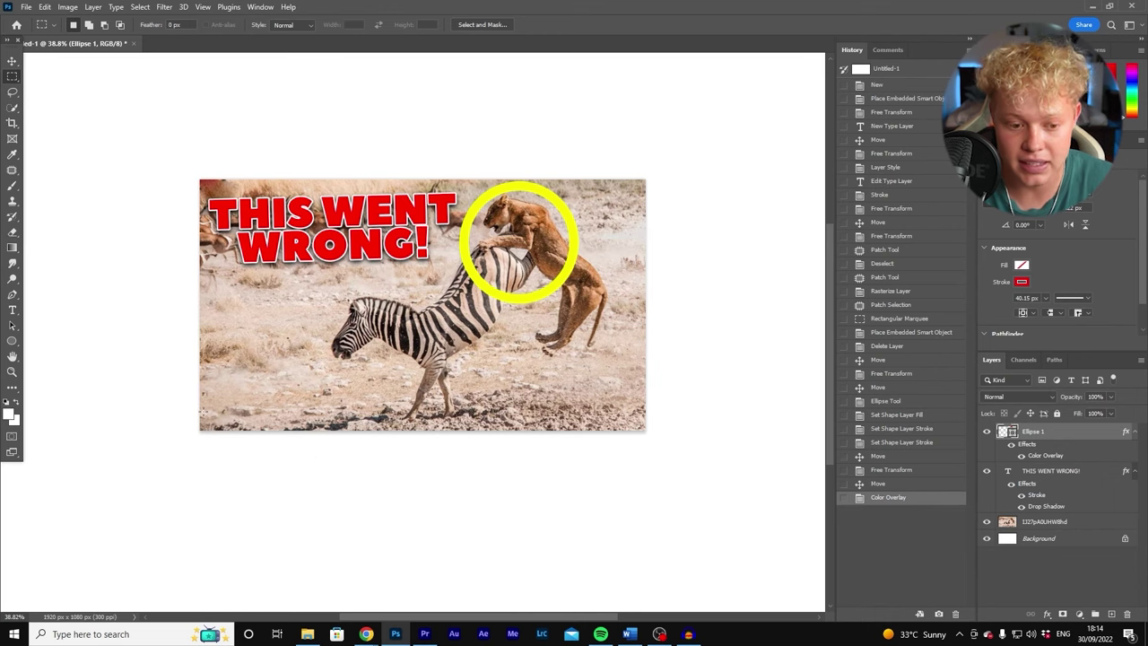
pyautogui.moveTo(379, 401); pyautogui.dragTo(381, 408)
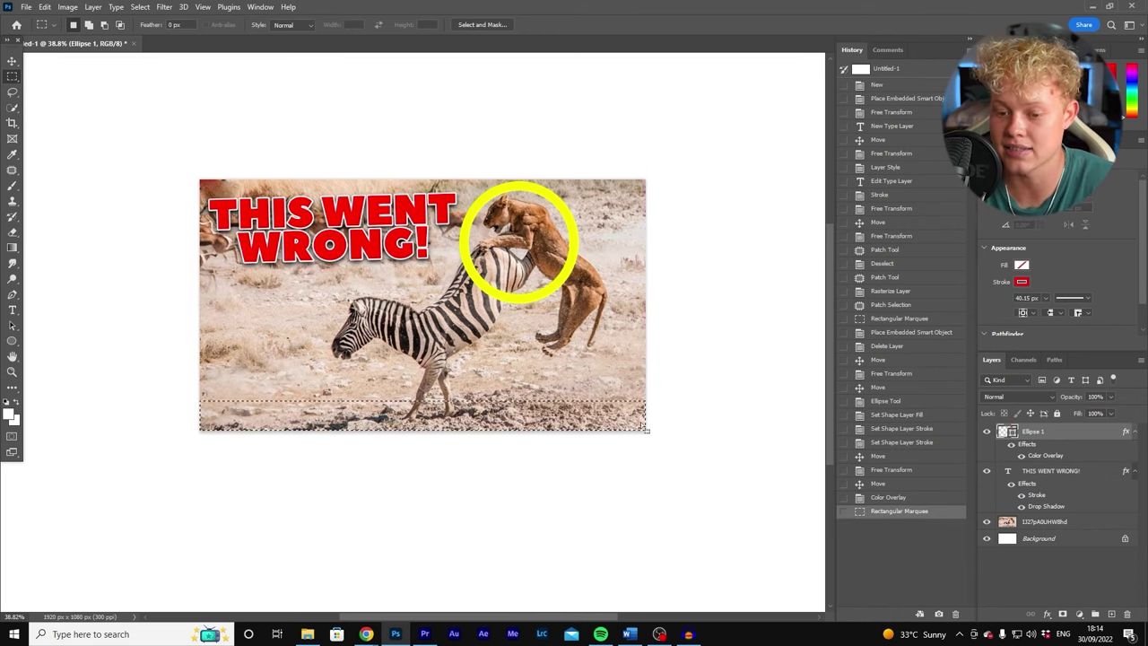
pyautogui.moveTo(537, 507); pyautogui.dragTo(574, 457)
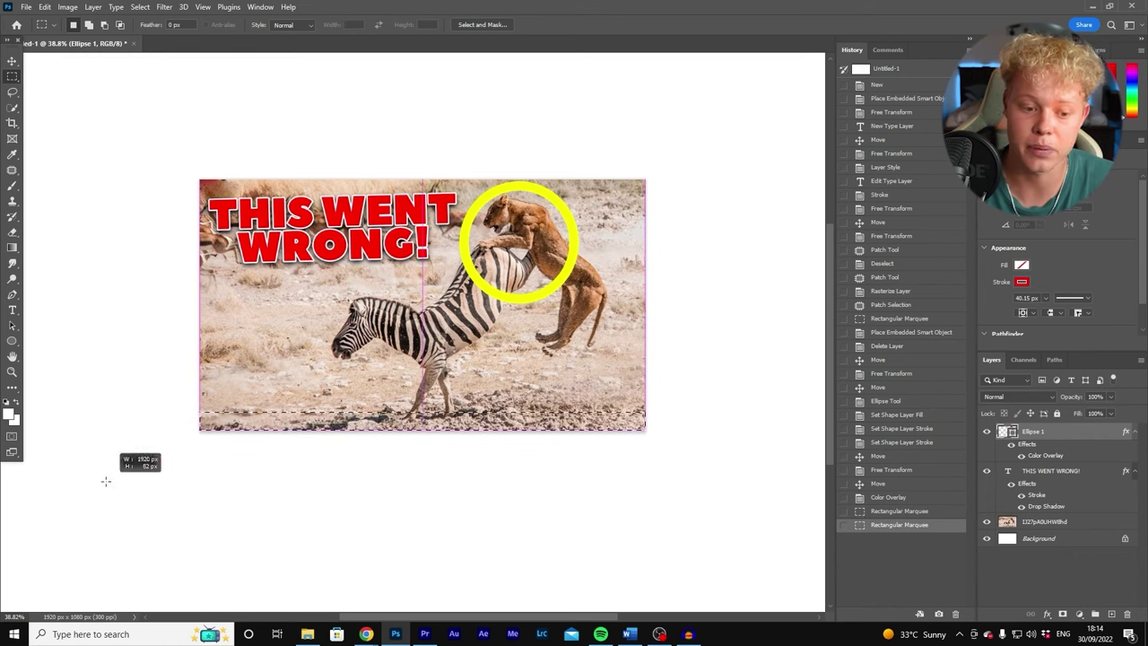
pyautogui.moveTo(106, 481); pyautogui.dragTo(107, 478)
pyautogui.moveTo(731, 454); pyautogui.dragTo(742, 403)
pyautogui.moveTo(644, 403); pyautogui.dragTo(558, 405)
pyautogui.moveTo(135, 449); pyautogui.dragTo(132, 448)
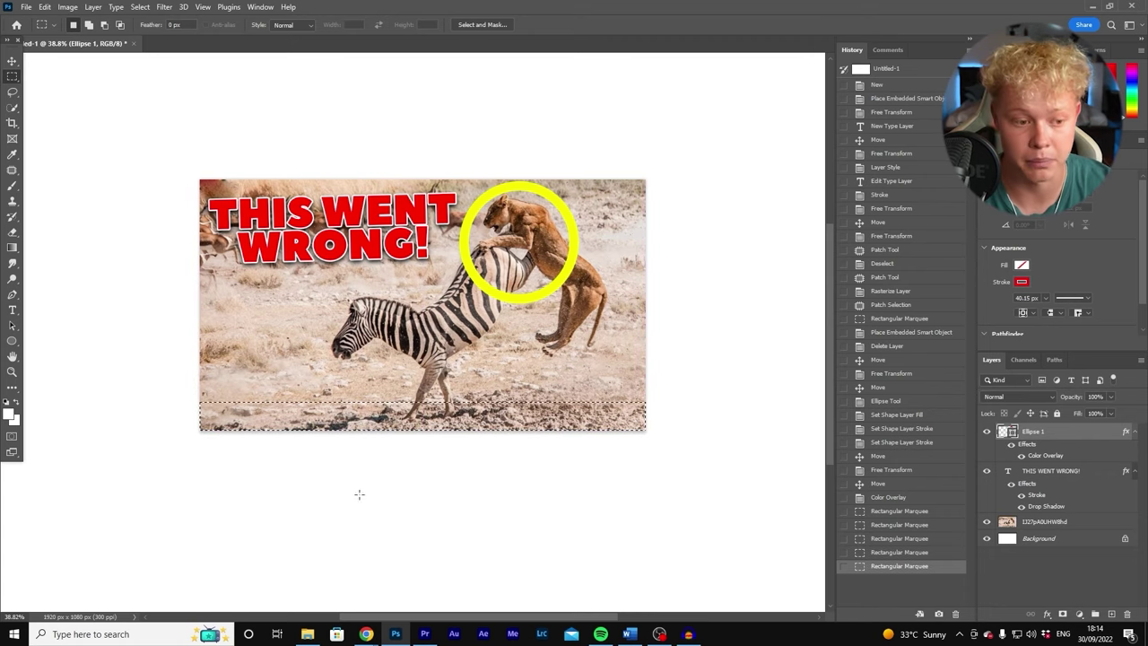
pyautogui.click(279, 126)
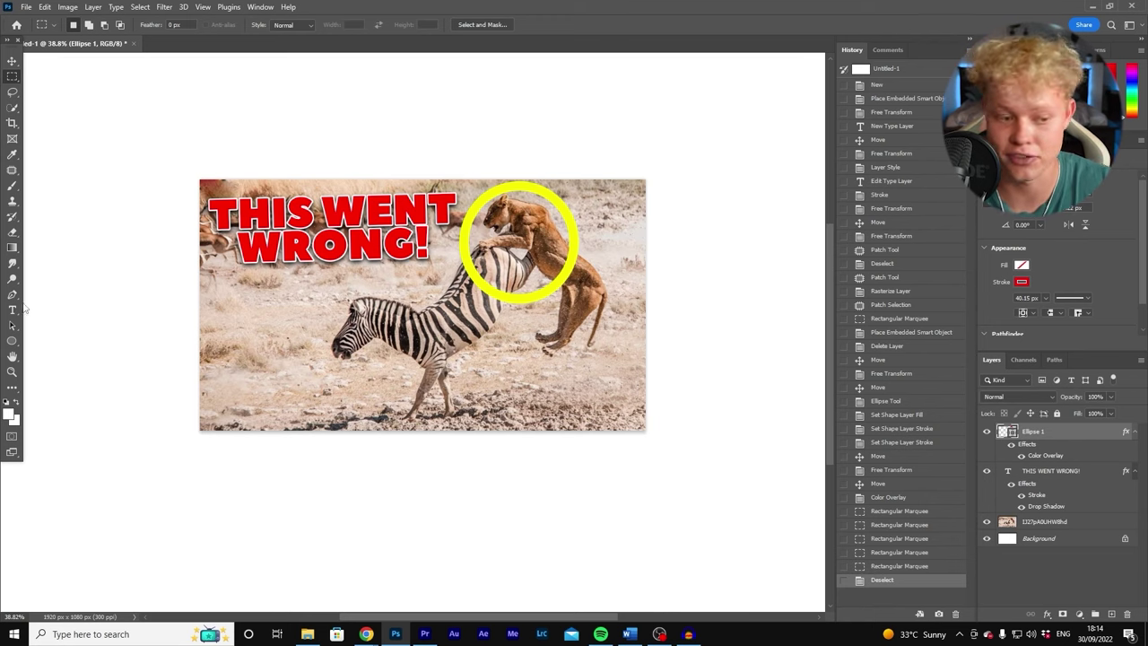
# - Recolour the whole "THIS WENT WRONG!" text to white (ffffff)
pyautogui.click(13, 311)
pyautogui.click(210, 211)
pyautogui.hotkey('ctrl', 'a')
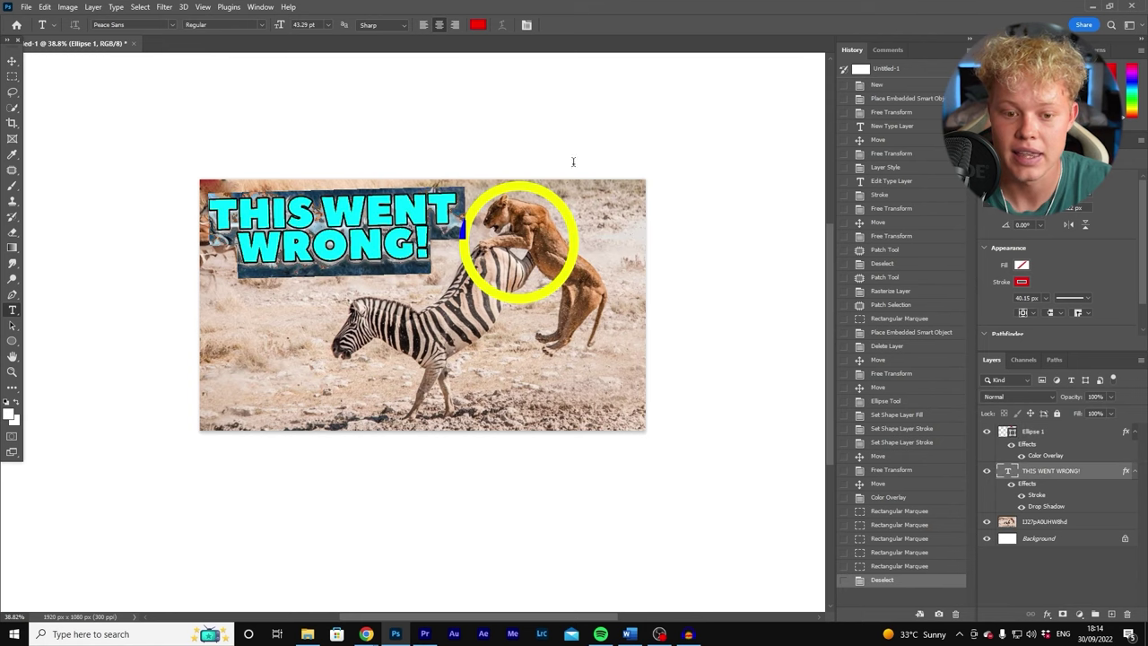
pyautogui.click(477, 24)
pyautogui.click(274, 64)
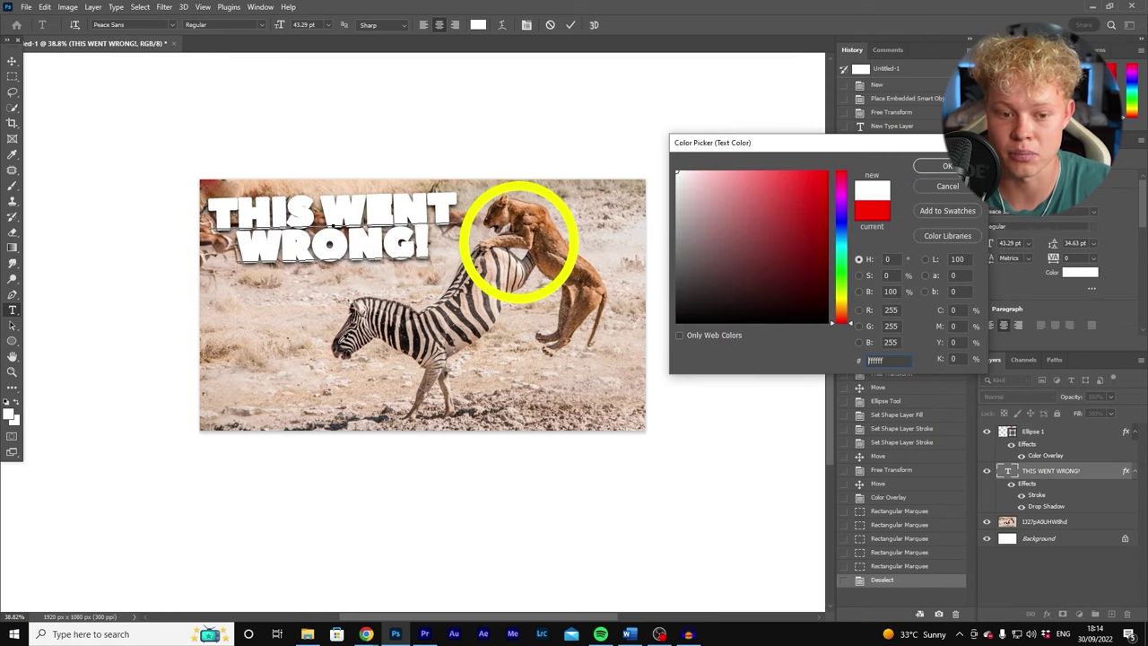
pyautogui.press('Return')
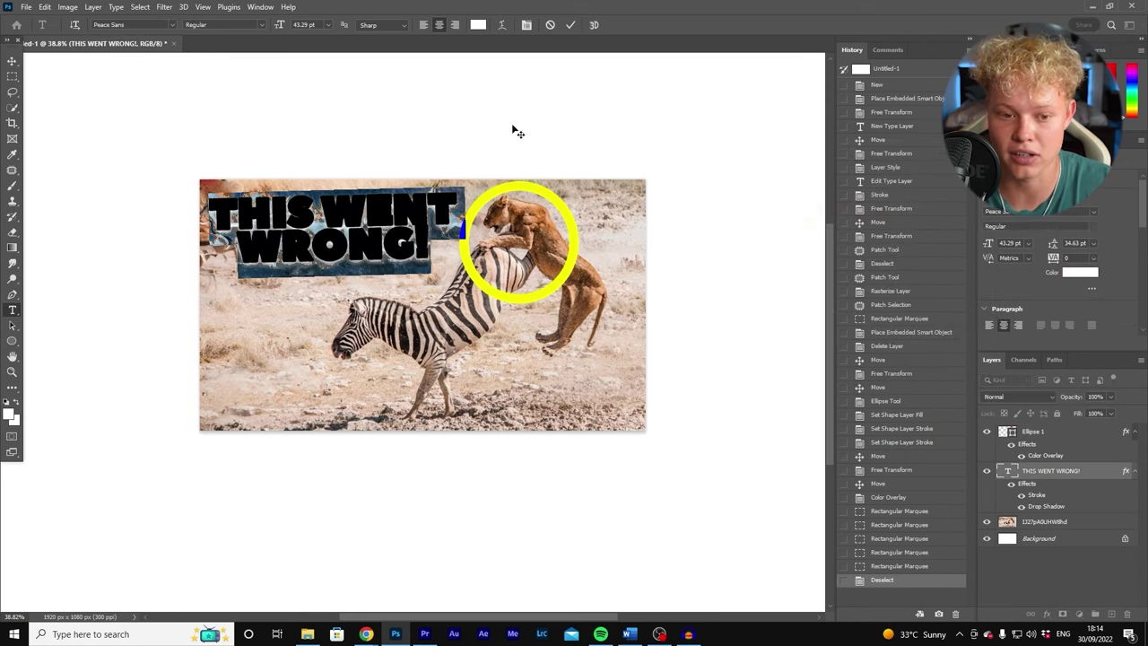
pyautogui.click(571, 24)
pyautogui.click(11, 371)
pyautogui.moveTo(480, 228); pyautogui.dragTo(529, 260)
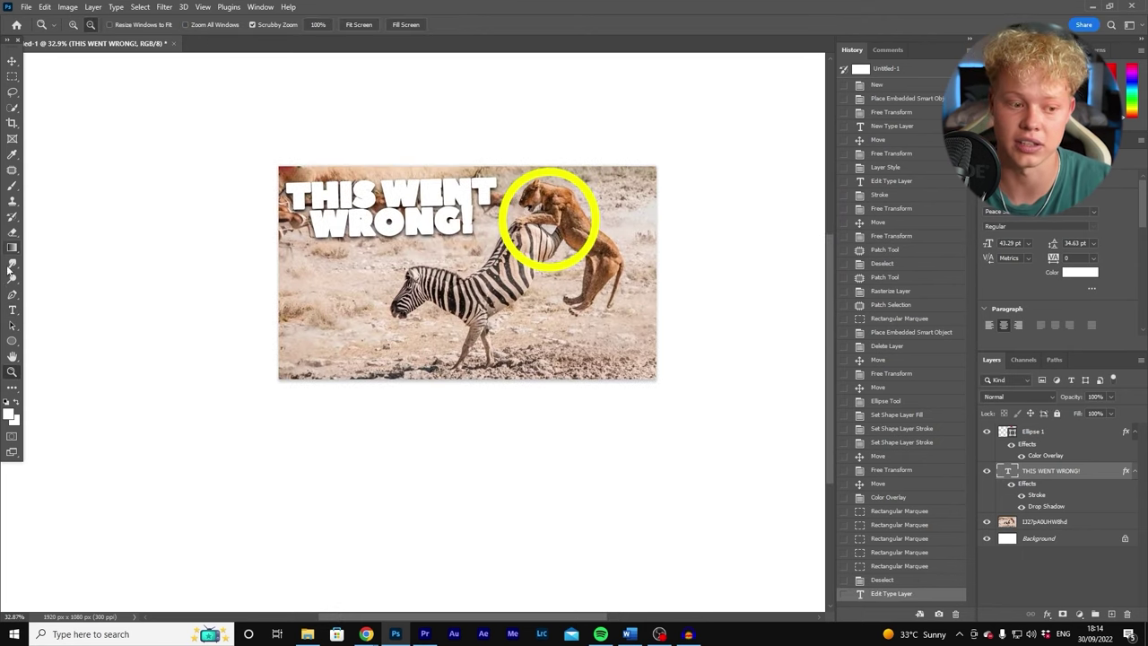
# - Set the fill colour of the "THIS WENT WRONG!" text to red (ff0000)
pyautogui.click(13, 310)
pyautogui.click(296, 191)
pyautogui.hotkey('ctrl', 'a')
pyautogui.click(478, 25)
pyautogui.write('ff0000')
pyautogui.click(923, 168)
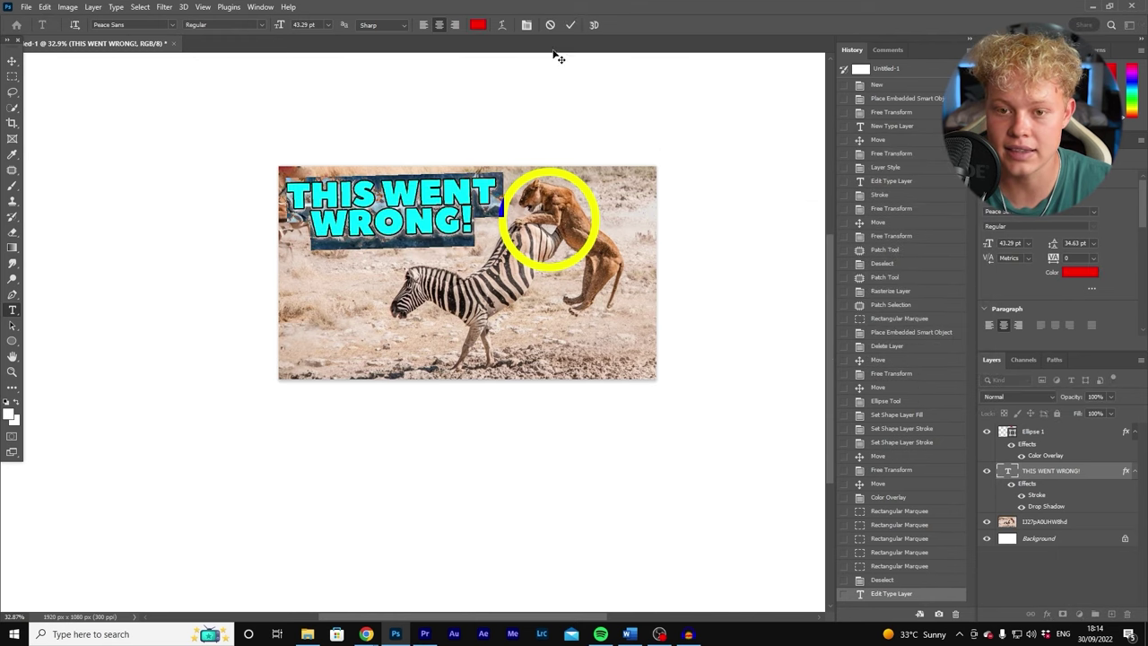
pyautogui.click(570, 24)
pyautogui.click(13, 371)
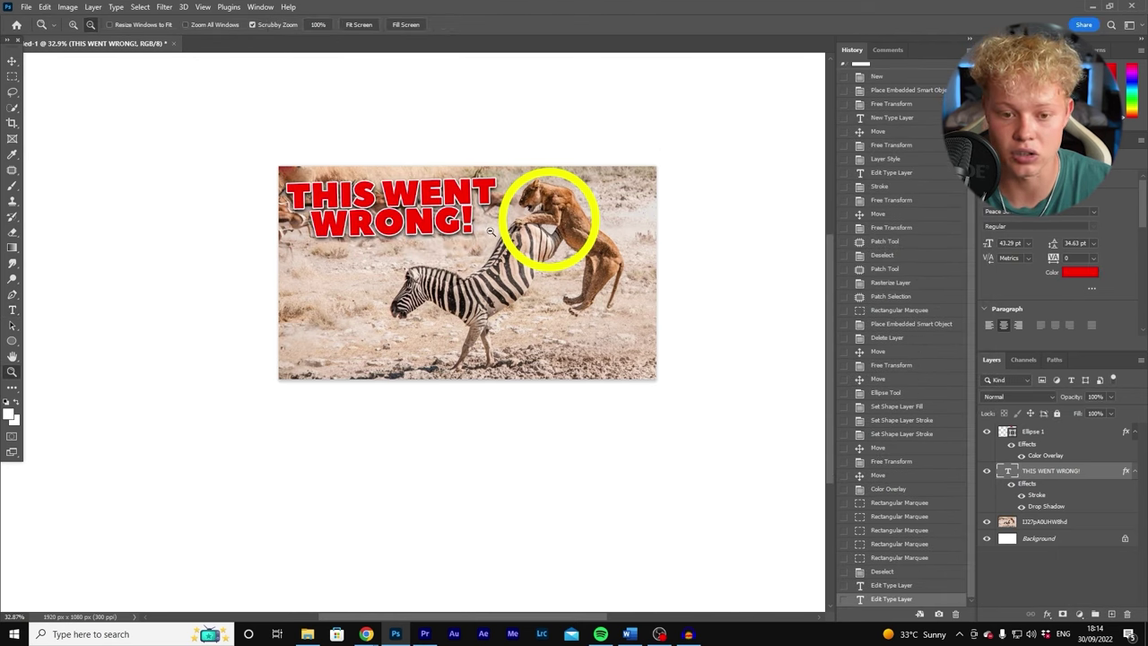
pyautogui.keyDown('alt'); pyautogui.click(565, 251); pyautogui.keyUp('alt')
pyautogui.keyDown('alt'); pyautogui.click(565, 251); pyautogui.keyUp('alt')
pyautogui.keyDown('alt'); pyautogui.click(565, 251); pyautogui.keyUp('alt')
pyautogui.moveTo(565, 251); pyautogui.dragTo(583, 246)
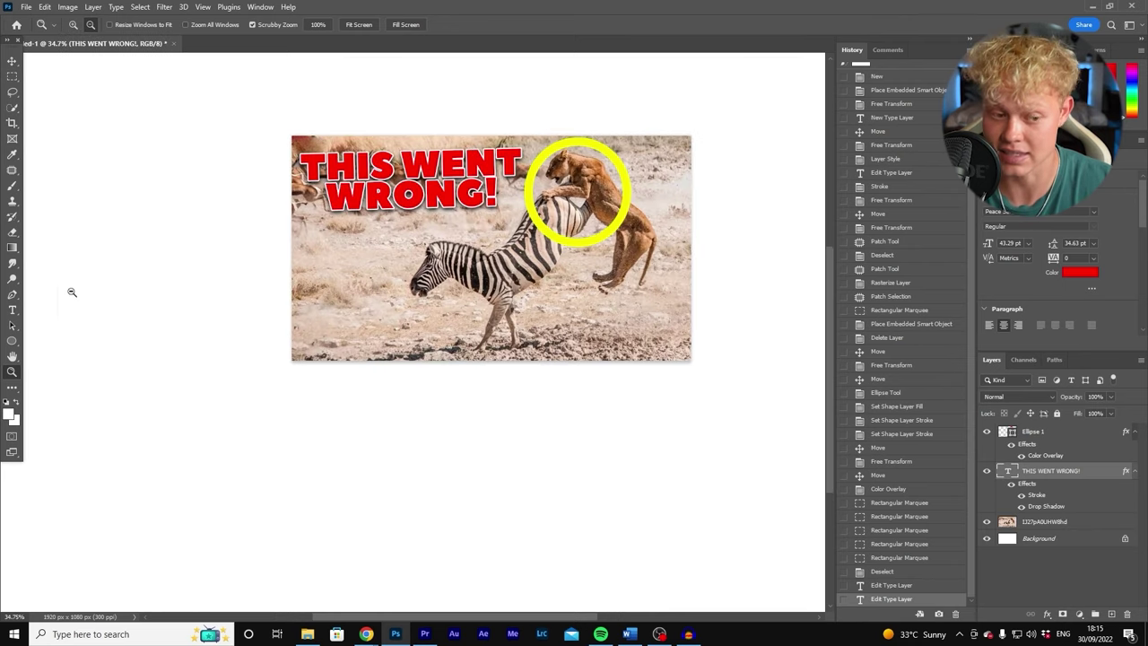
# - Recolour the entire "THIS WENT WRONG!" text to bright green (30ff00)
pyautogui.click(13, 310)
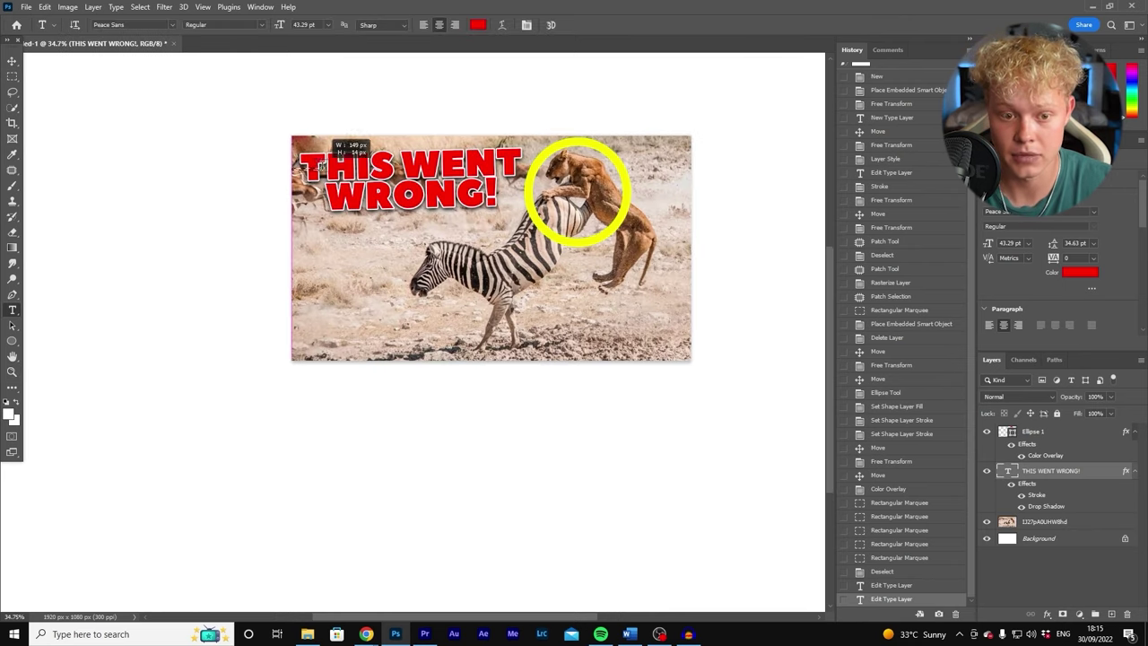
pyautogui.click(319, 161)
pyautogui.hotkey('ctrl', 'a')
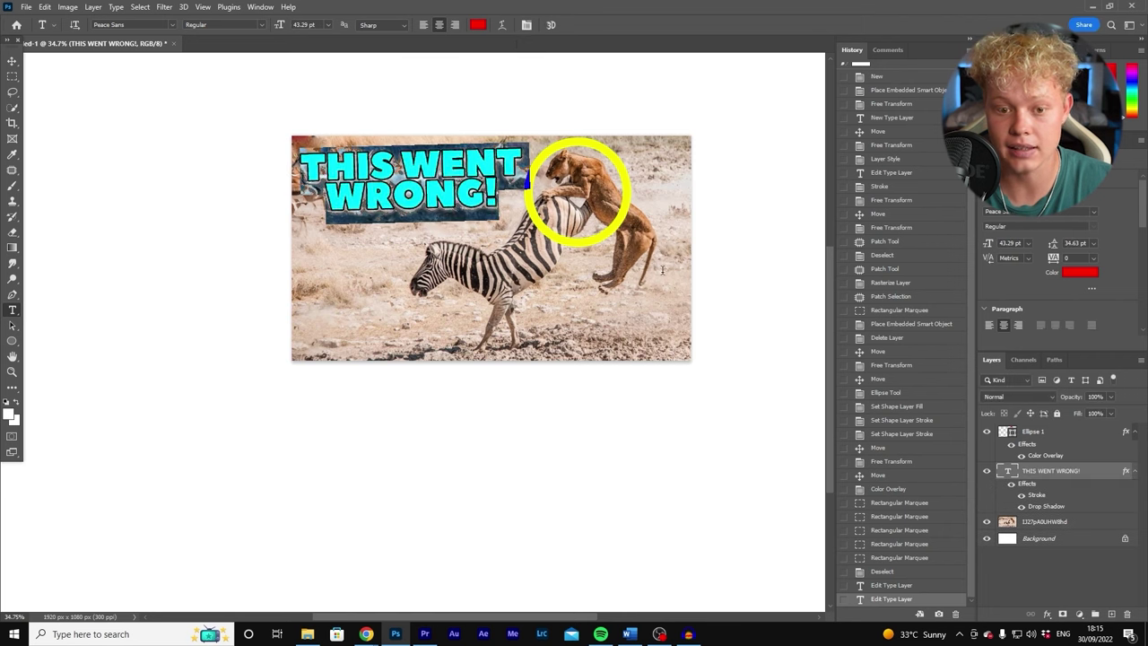
pyautogui.click(478, 24)
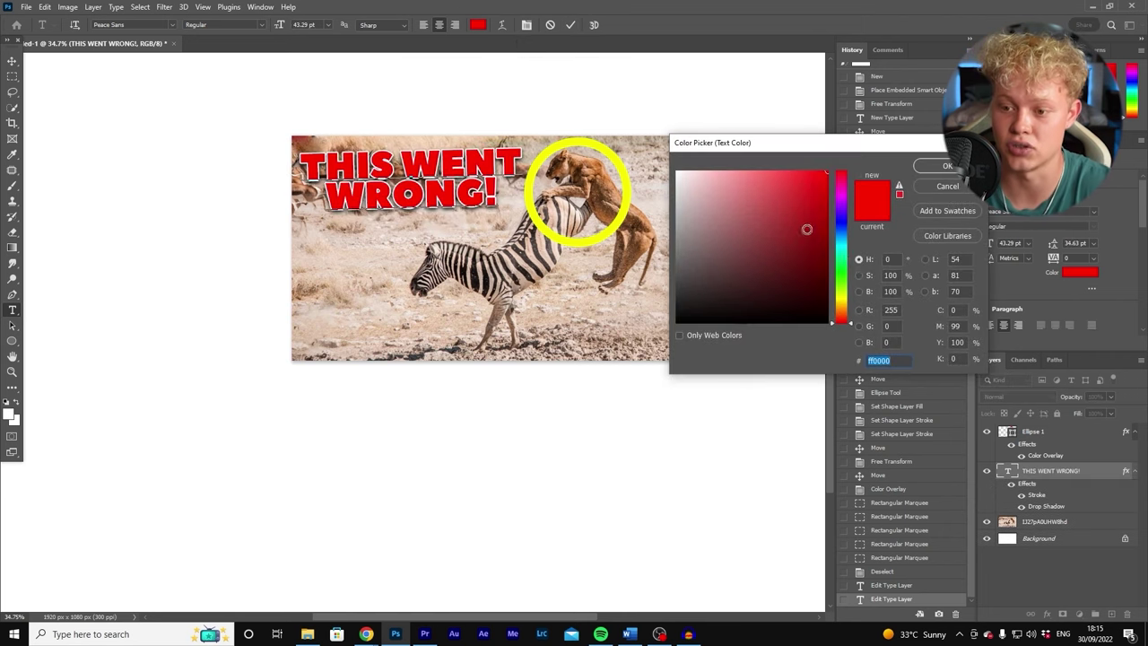
pyautogui.click(847, 279)
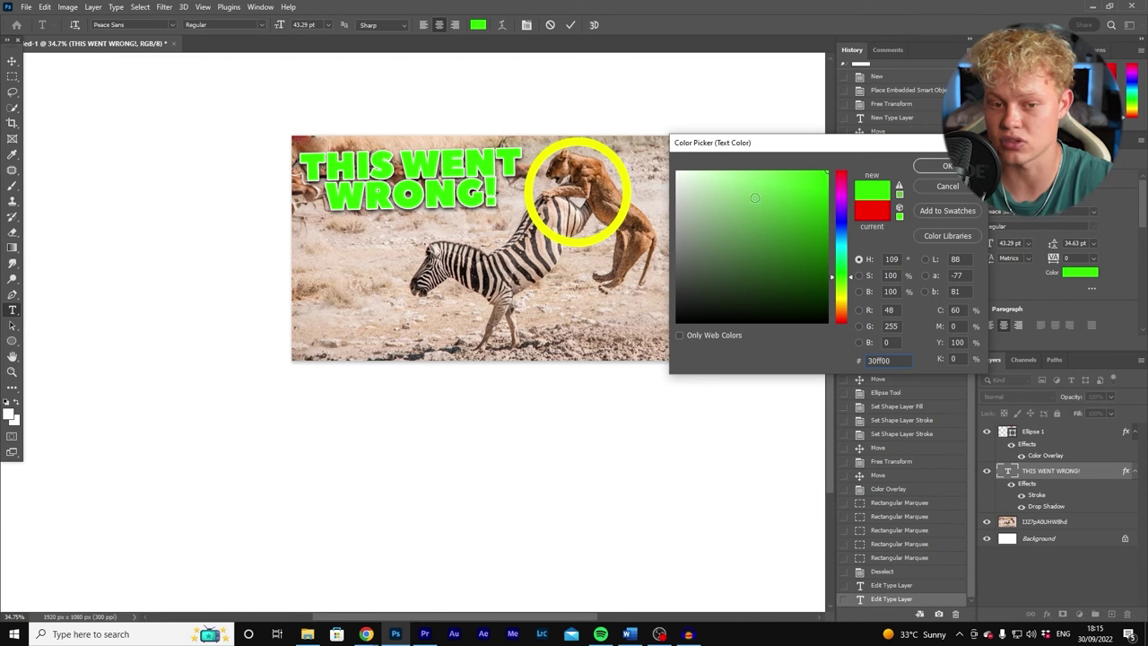
pyautogui.click(944, 168)
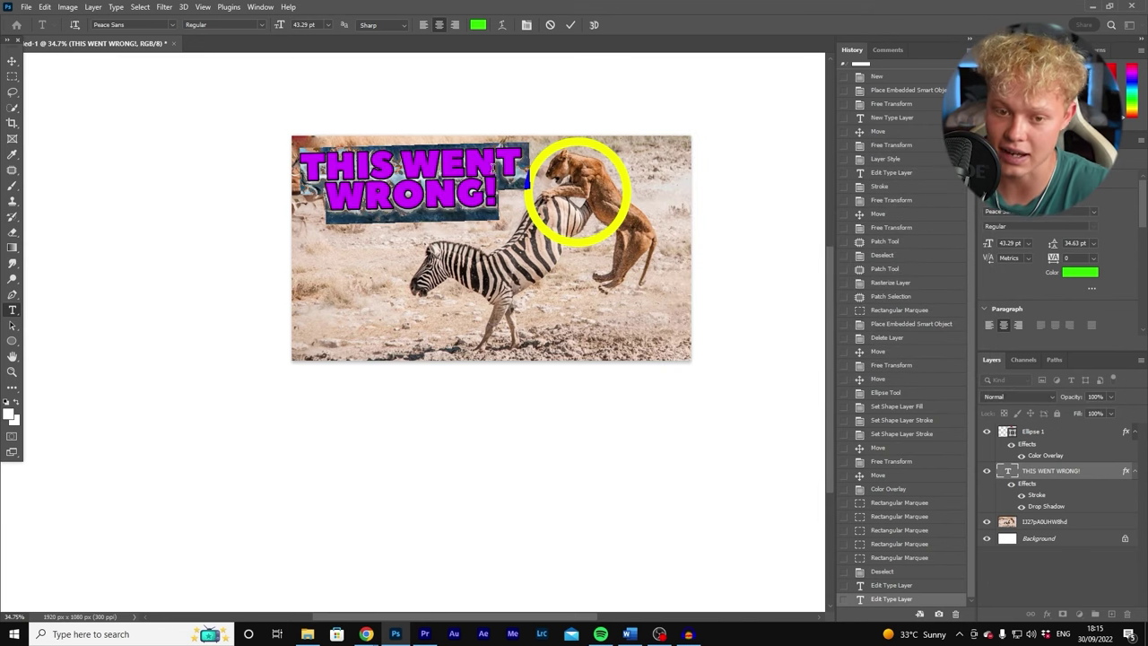
pyautogui.click(522, 69)
# - Try yellow (fff600) and orange (ff4e00, ff8400) as fill colours for the "THIS WENT WRONG!" text
pyautogui.click(505, 212)
pyautogui.hotkey('ctrl', 'a')
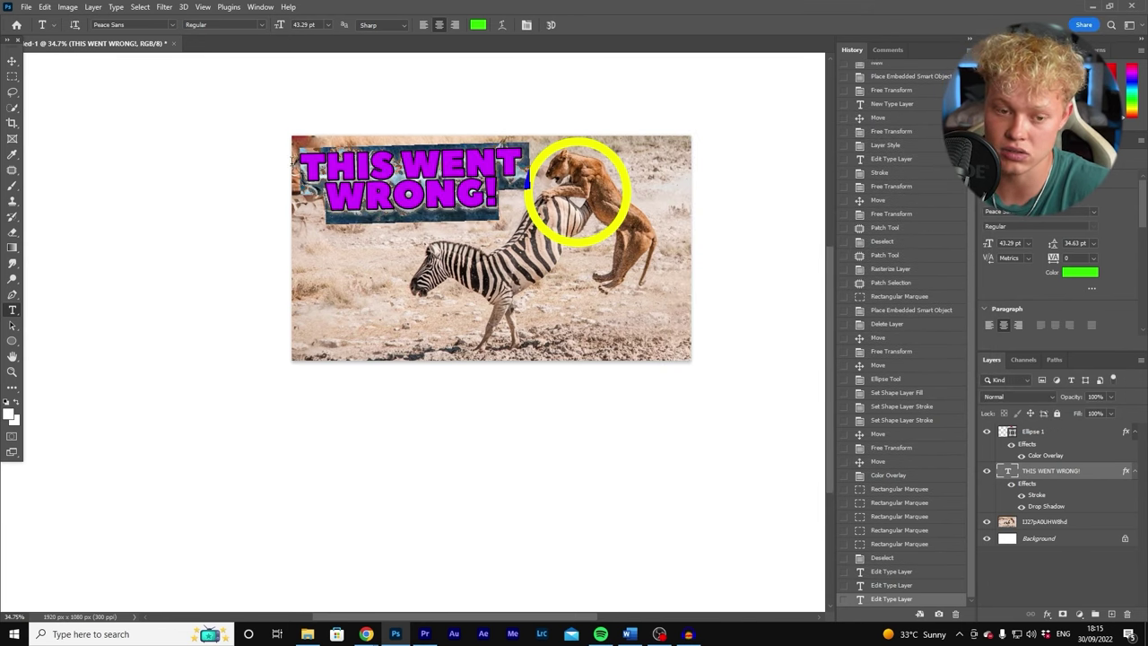
pyautogui.click(477, 24)
pyautogui.write('fff600')
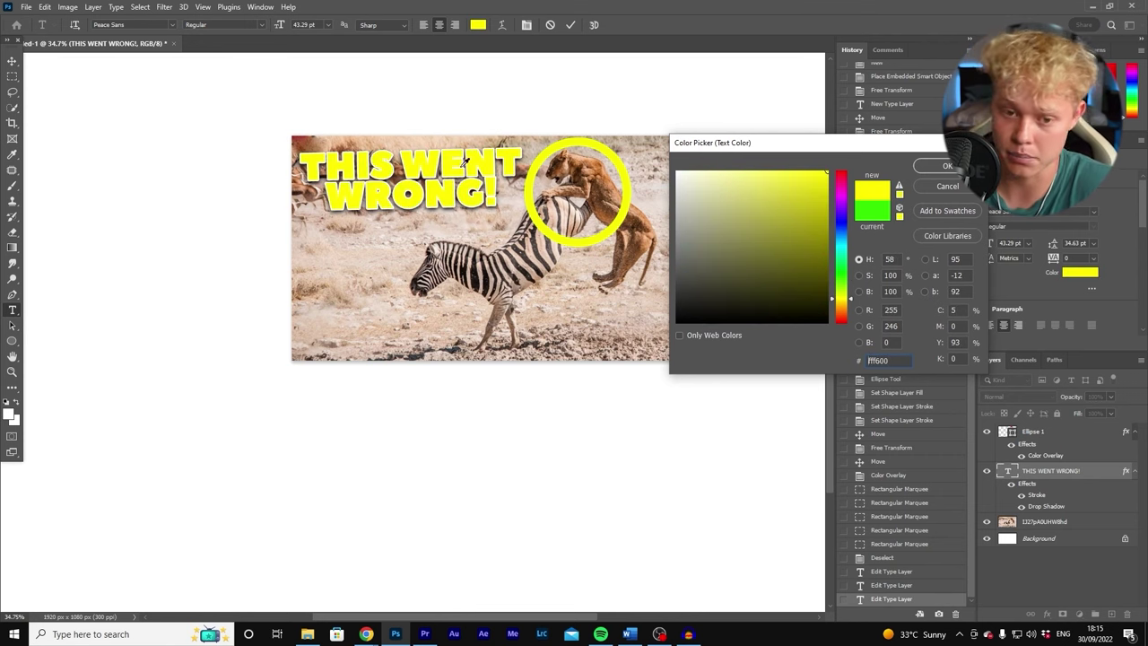
pyautogui.click(848, 240)
pyautogui.moveTo(847, 240)
pyautogui.mouseDown()
pyautogui.moveTo(857, 192)
pyautogui.moveTo(859, 319)
pyautogui.mouseUp()
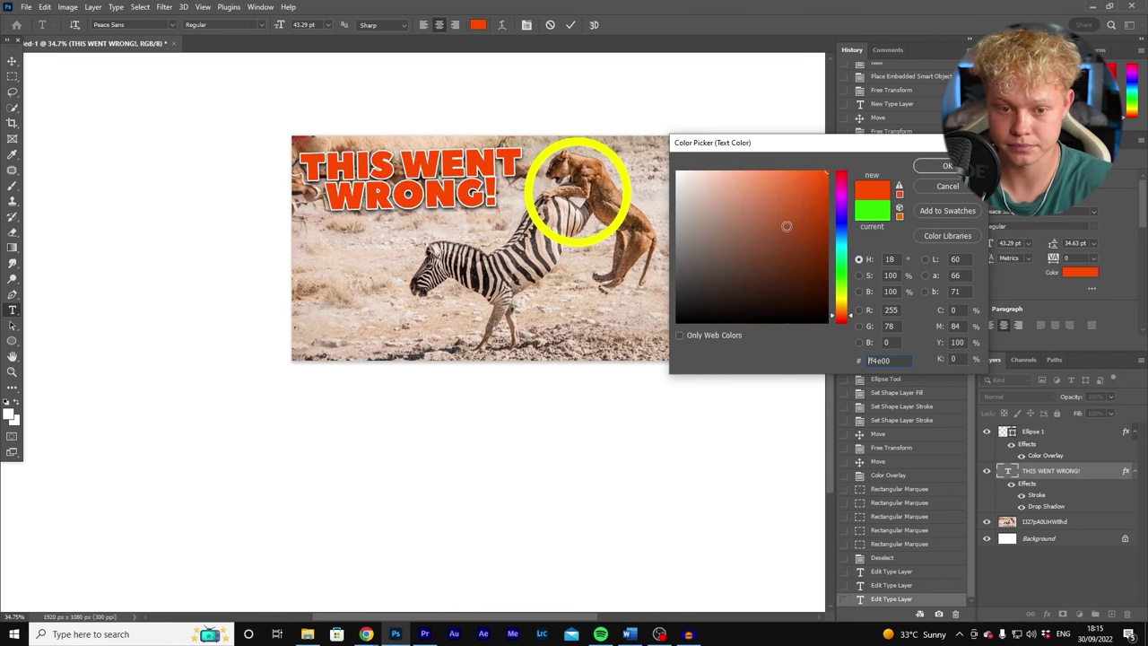
pyautogui.moveTo(843, 317); pyautogui.dragTo(842, 309)
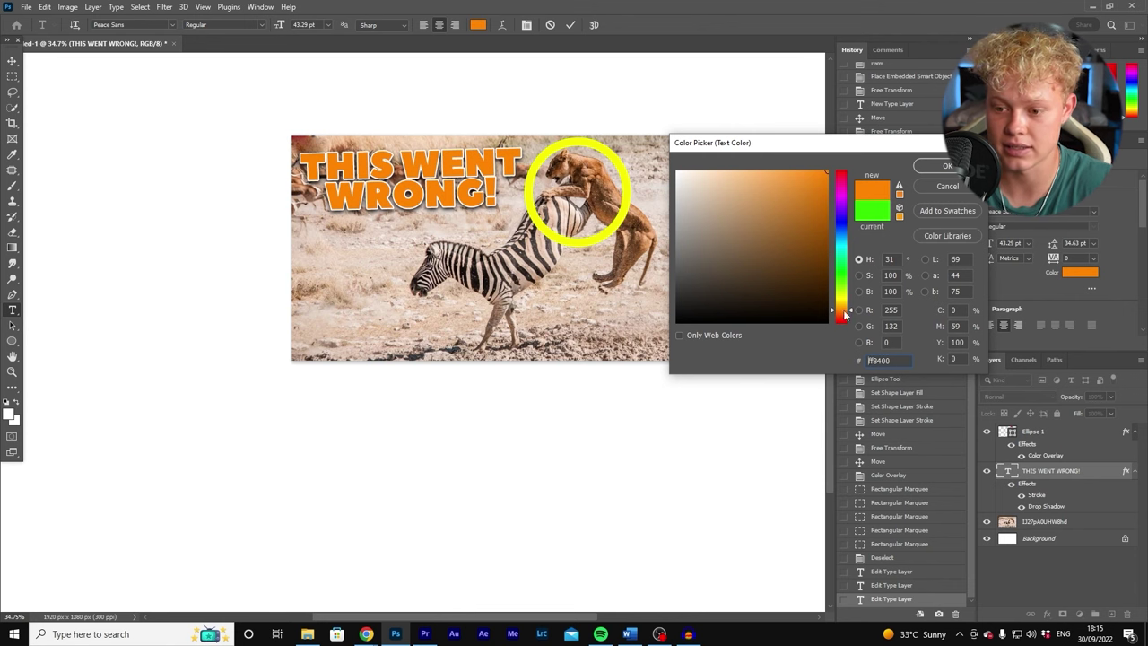
# - Choose pure red as the text colour for "THIS WENT WRONG!" and commit the text edit
pyautogui.moveTo(843, 203); pyautogui.dragTo(842, 172)
pyautogui.click(947, 165)
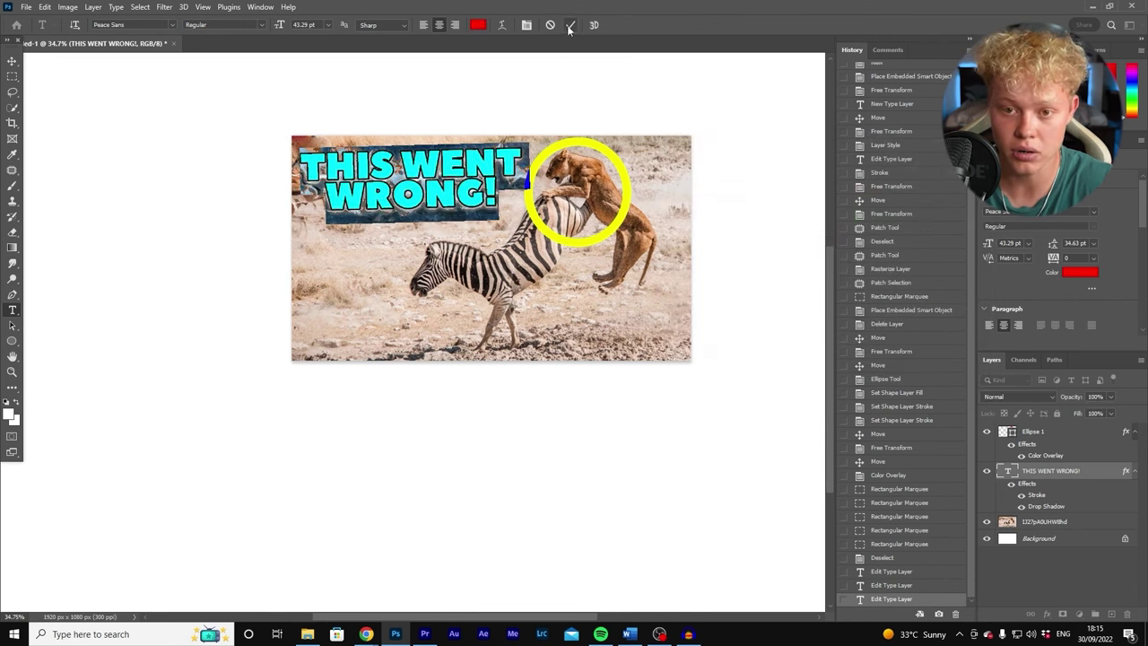
pyautogui.hotkey('ctrl', 'Return')
pyautogui.press('z')
pyautogui.moveTo(439, 201)
pyautogui.mouseDown()
pyautogui.moveTo(408, 202)
pyautogui.moveTo(440, 203)
pyautogui.mouseUp()
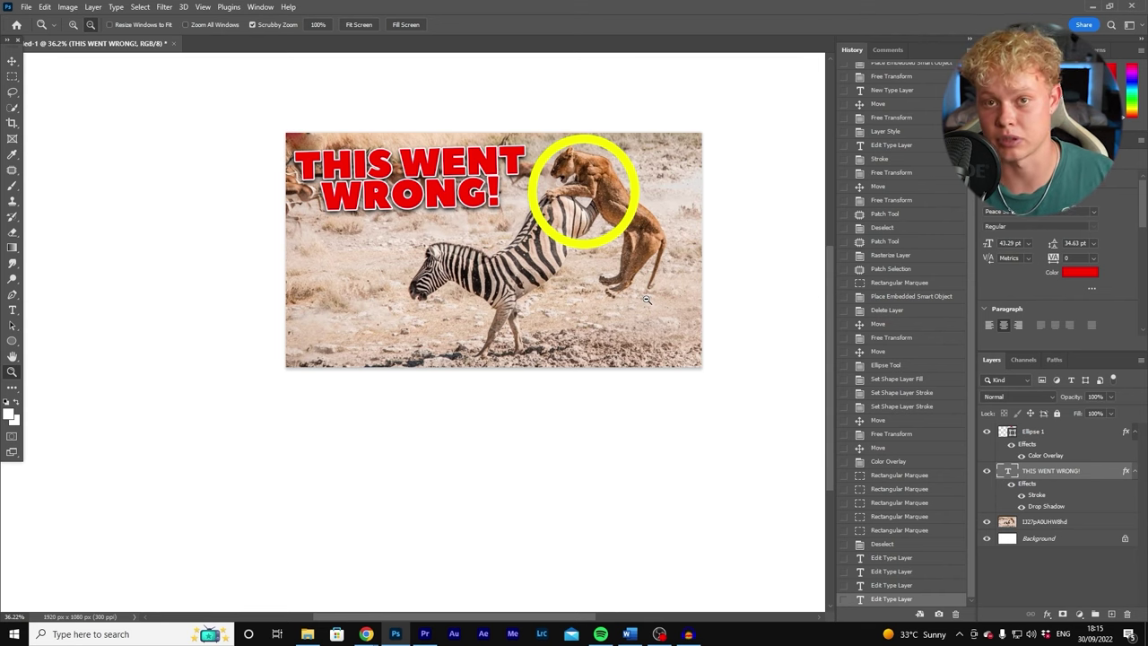
# - Change the Color Overlay of the circle around the lion to bright green
pyautogui.doubleClick(1080, 443)
pyautogui.click(726, 314)
pyautogui.click(958, 195)
pyautogui.click(843, 279)
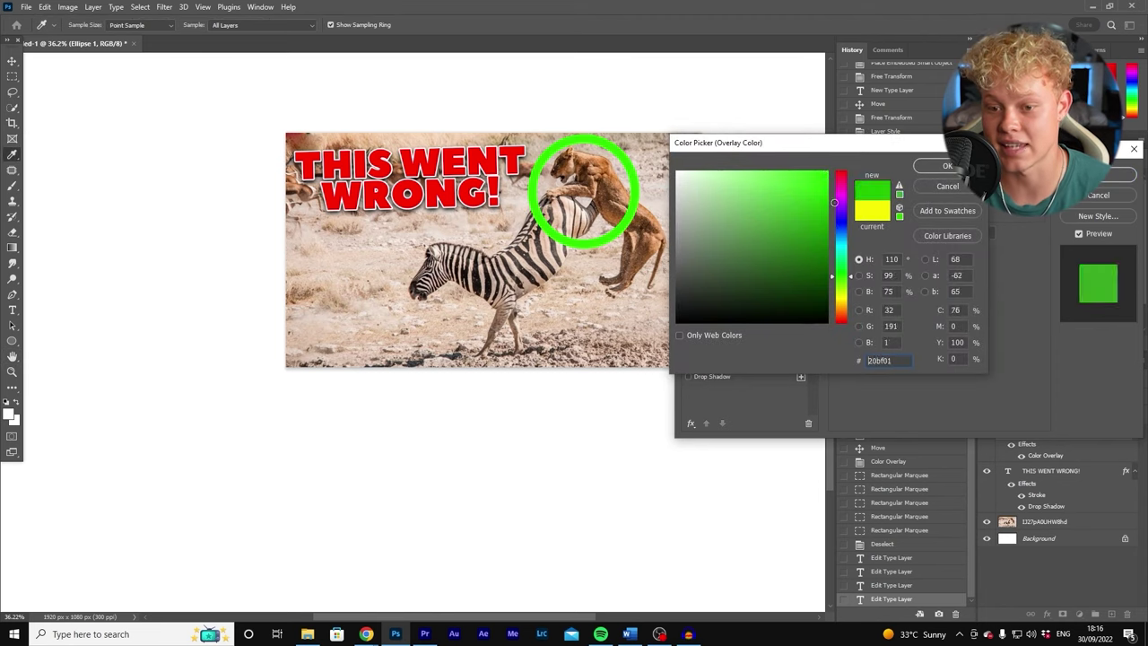
pyautogui.click(946, 165)
pyautogui.click(1127, 177)
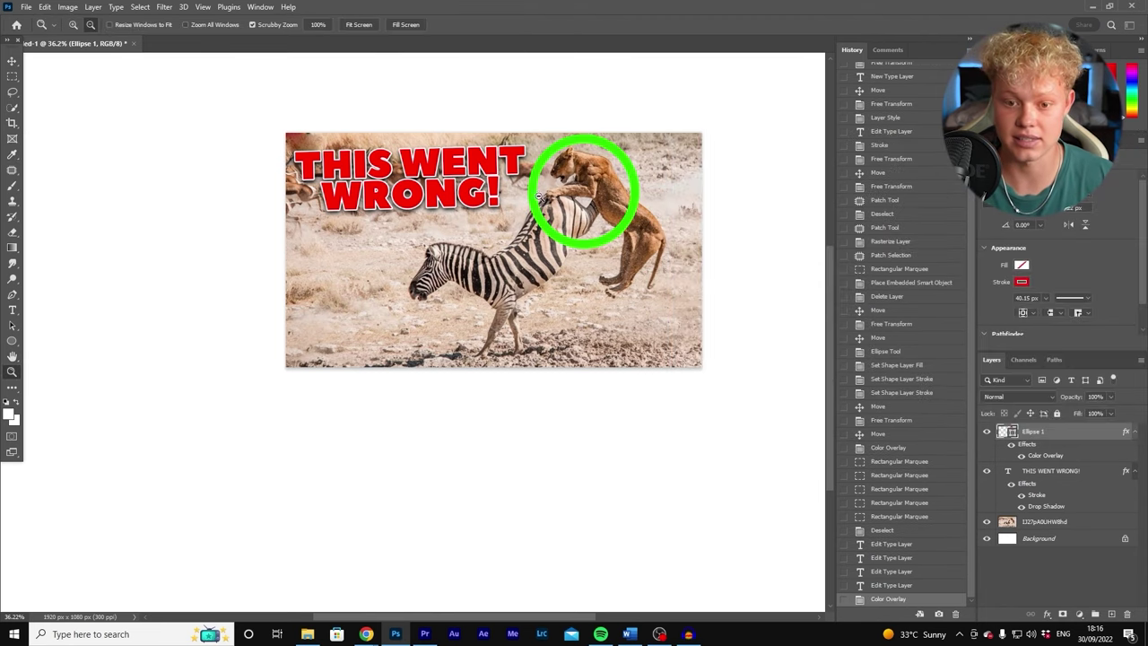
pyautogui.press('z')
pyautogui.keyDown('alt'); pyautogui.click(485, 231); pyautogui.keyUp('alt')
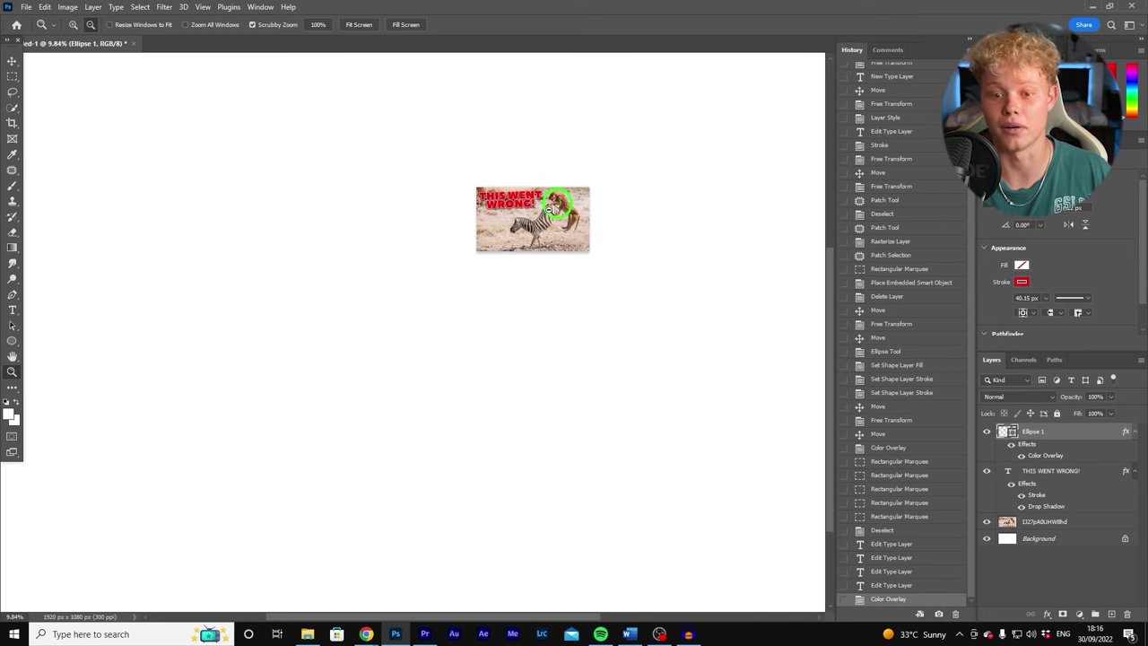
pyautogui.moveTo(549, 209); pyautogui.dragTo(525, 220)
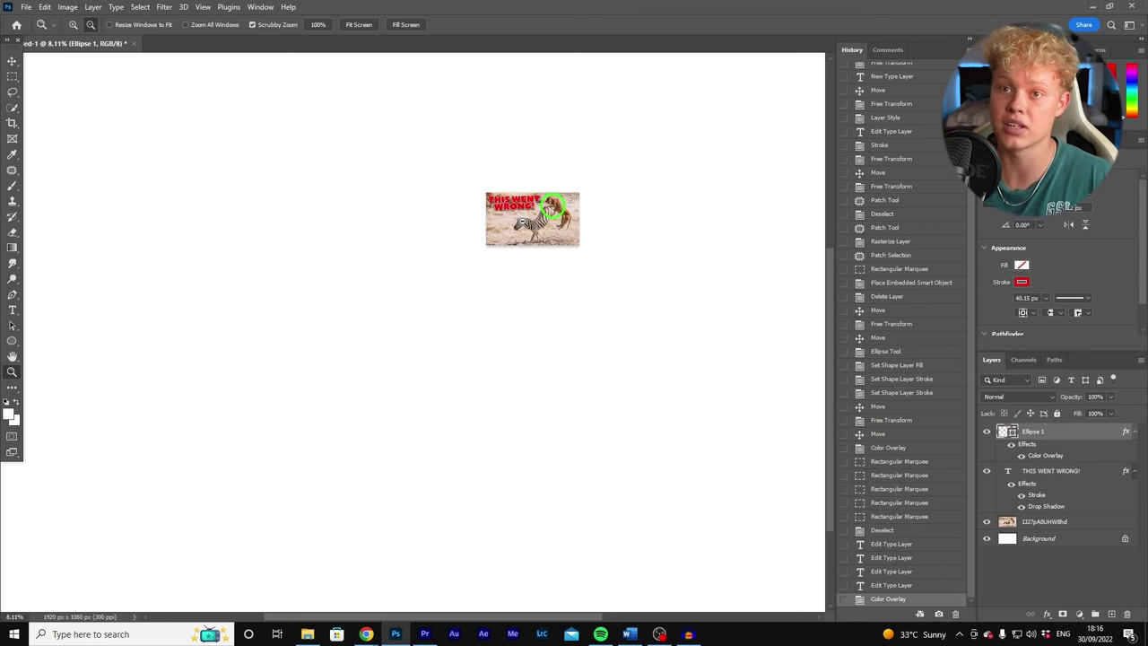
pyautogui.moveTo(469, 174); pyautogui.dragTo(648, 259)
pyautogui.moveTo(489, 277); pyautogui.dragTo(533, 338)
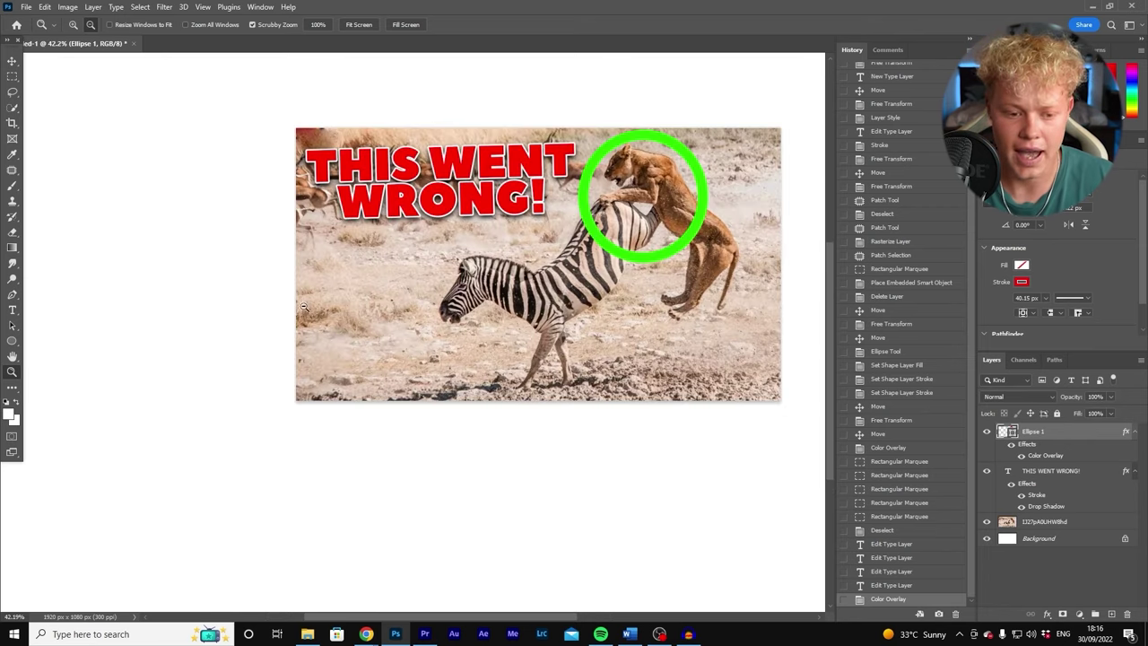
# - Place the red arrow image "1 (13).png" from File Explorer onto the canvas, rotated about 134° below the title text
pyautogui.click(11, 340)
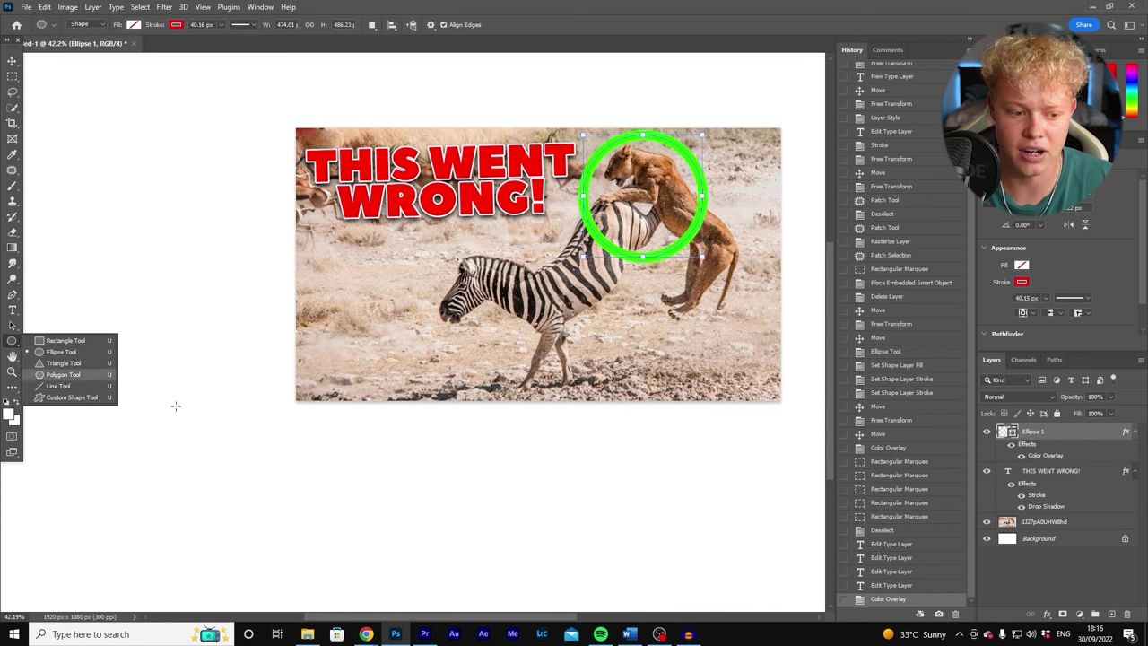
pyautogui.click(307, 634)
pyautogui.moveTo(596, 537); pyautogui.dragTo(516, 296)
pyautogui.moveTo(783, 296); pyautogui.dragTo(307, 317)
pyautogui.press('Return')
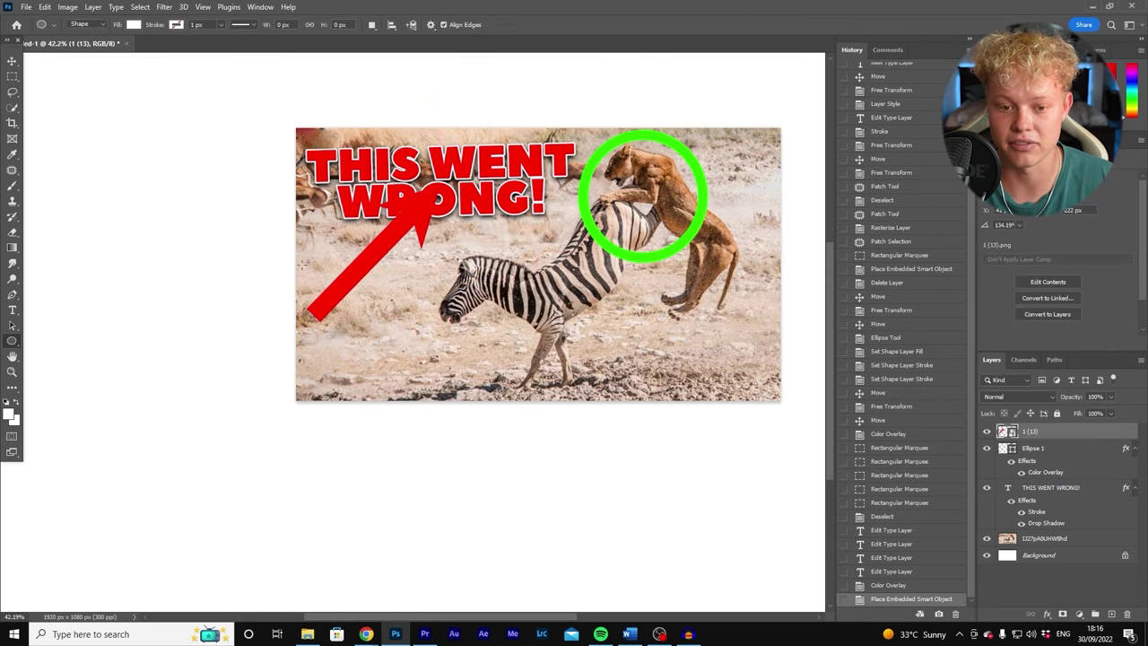
# - Try rotating the red arrow to about 163° so it points at the zebra's head, and delete the arrow layer
pyautogui.click(12, 57)
pyautogui.hotkey('ctrl', 't')
pyautogui.moveTo(269, 295); pyautogui.dragTo(269, 200)
pyautogui.moveTo(482, 181); pyautogui.dragTo(469, 261)
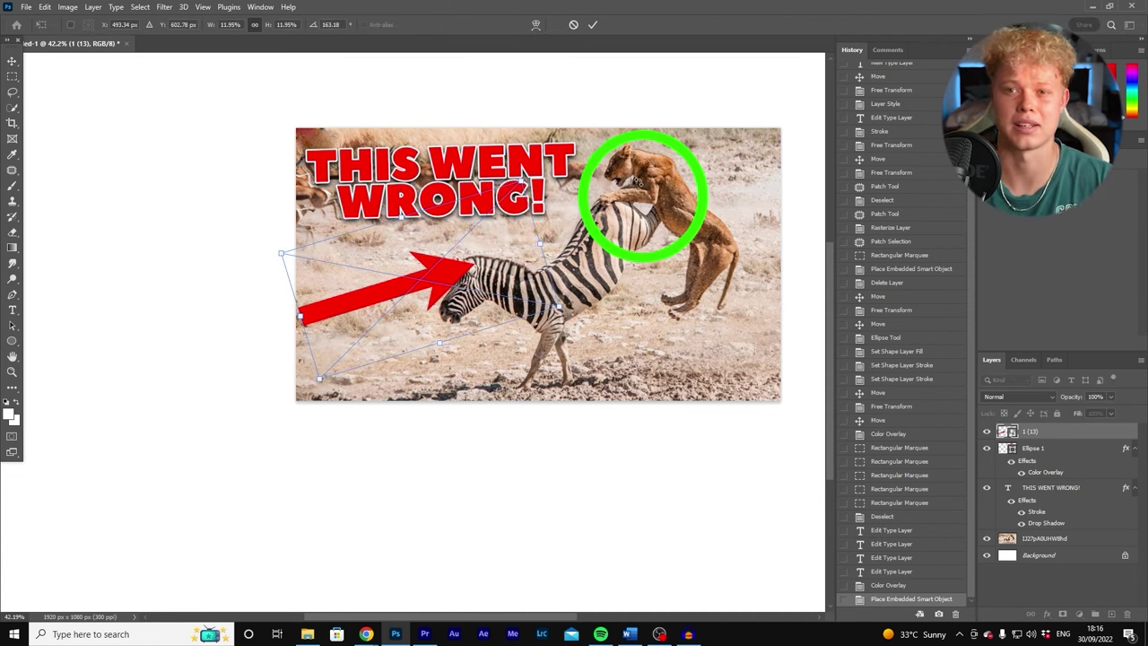
pyautogui.click(574, 25)
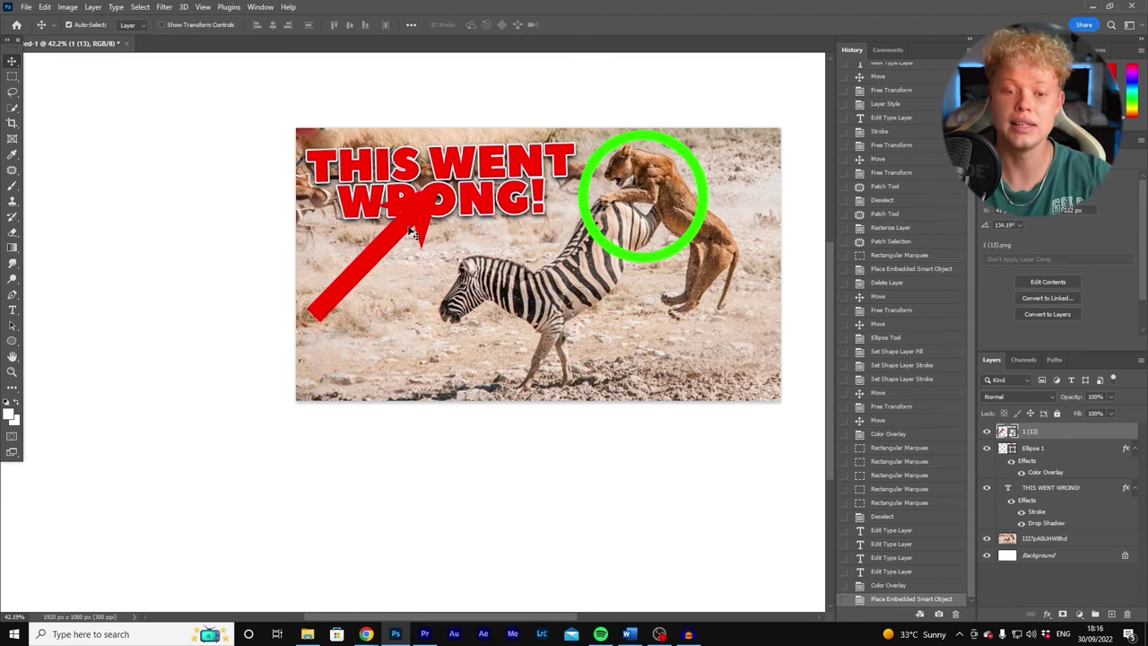
pyautogui.press('Delete')
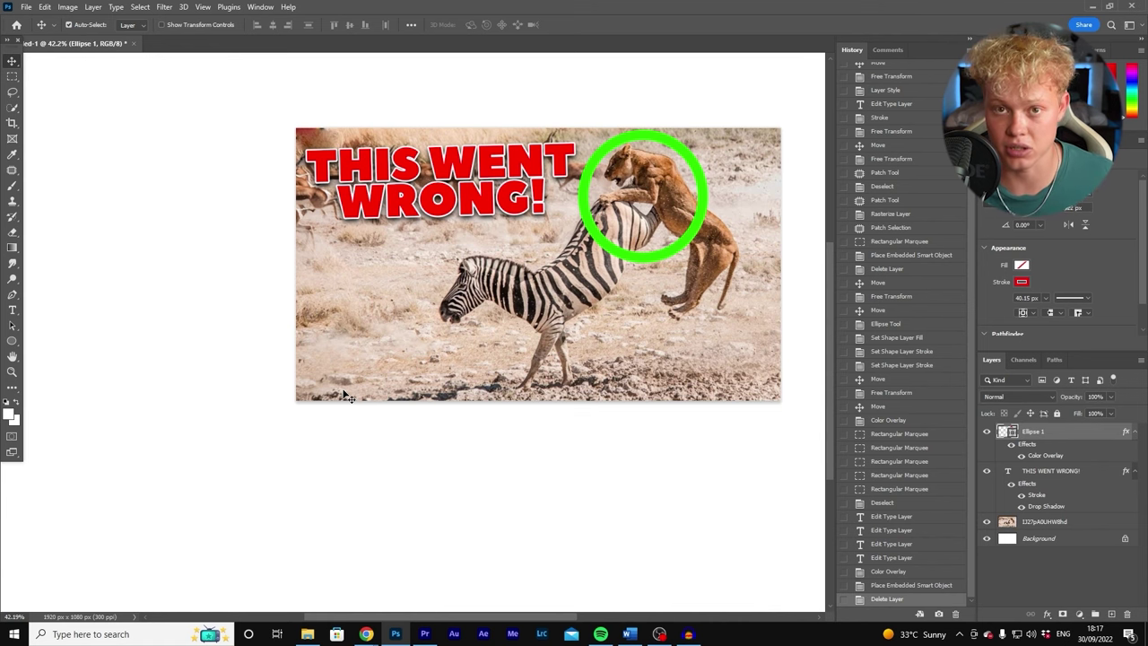
# - Examine the "THIS WENT WRONG!" title and its white stroke up close
pyautogui.scroll(1, 343, 395)
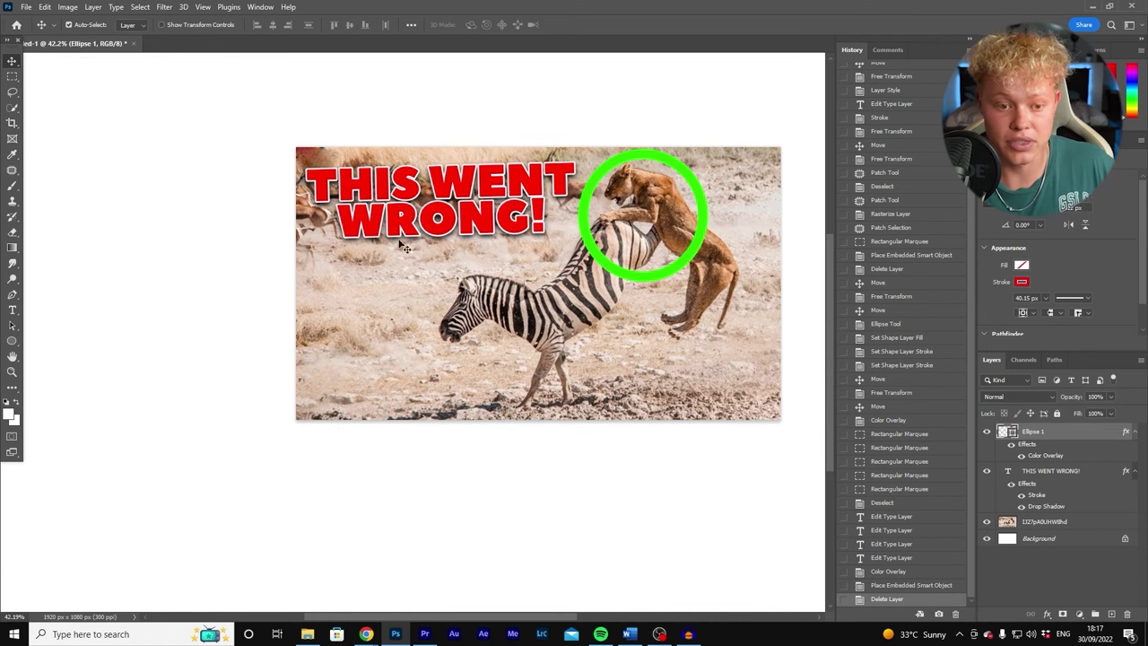
pyautogui.click(12, 372)
pyautogui.moveTo(700, 249); pyautogui.dragTo(772, 248)
pyautogui.moveTo(391, 201); pyautogui.dragTo(139, 170)
pyautogui.moveTo(203, 188); pyautogui.dragTo(337, 165)
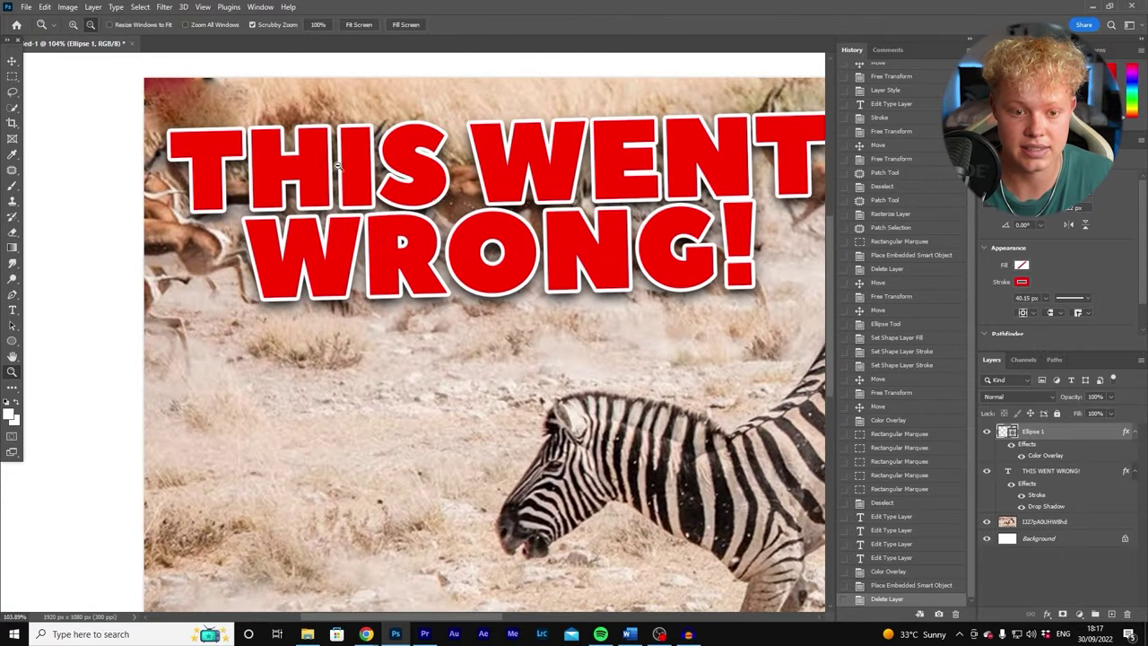
# - View the whole thumbnail at a reduced size to judge the title and green circle
pyautogui.moveTo(565, 234); pyautogui.dragTo(627, 224)
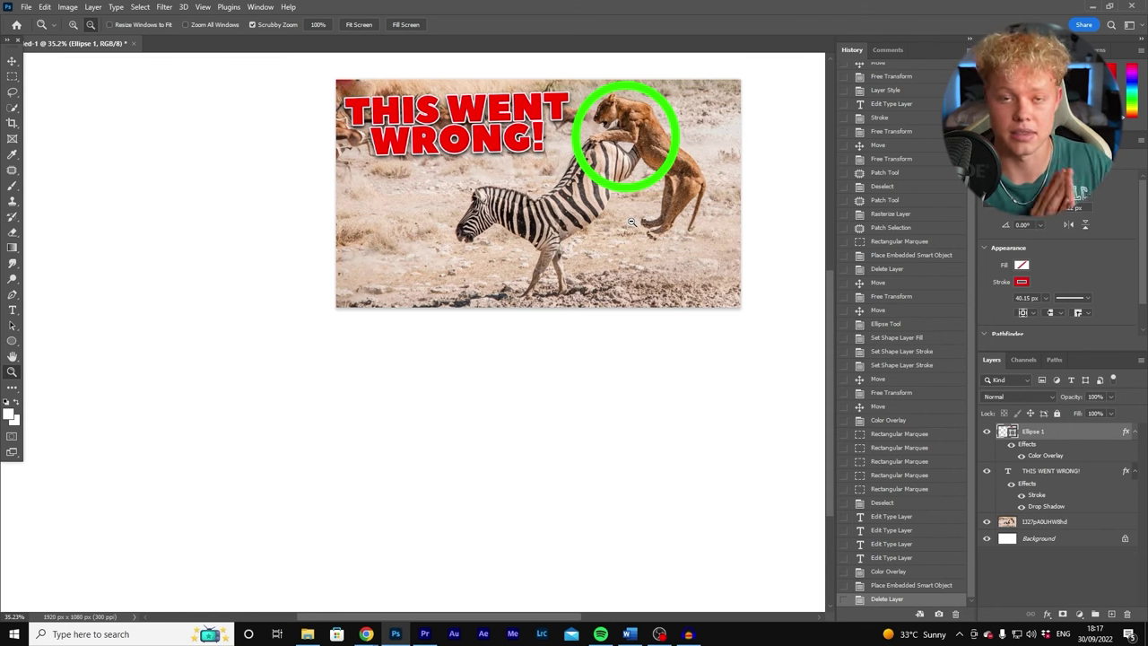
pyautogui.moveTo(631, 221); pyautogui.dragTo(244, 212)
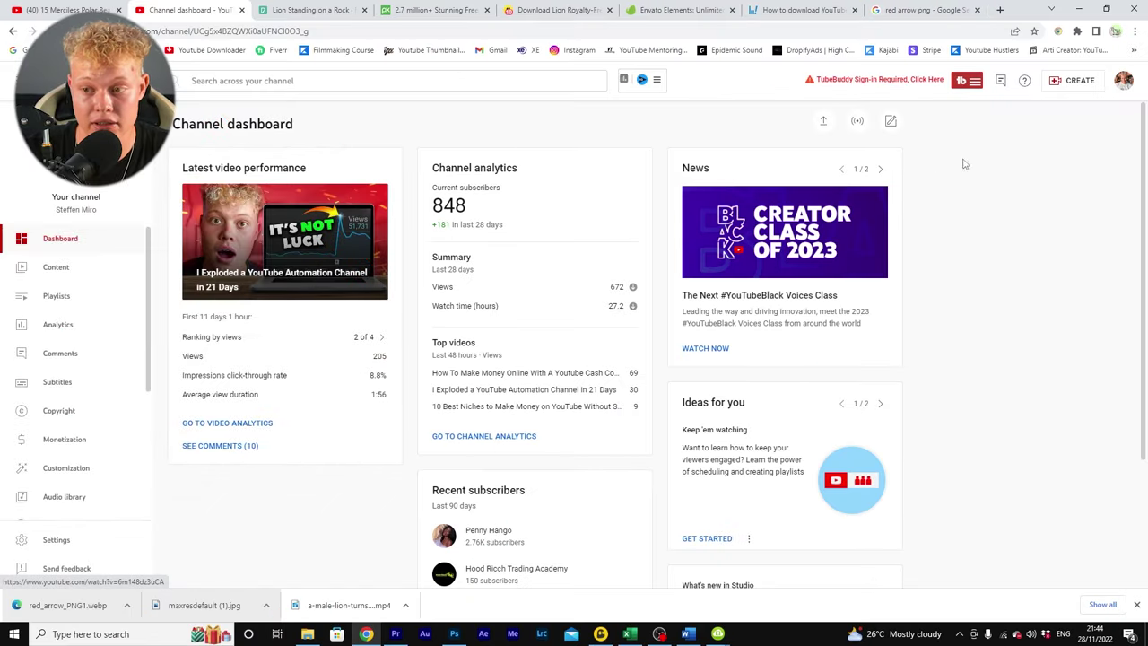
# - Switch to YouTube Studio in Chrome and upload the male lion clip from the Premiere Pro 22.0 folder as a new video
pyautogui.click(1077, 83)
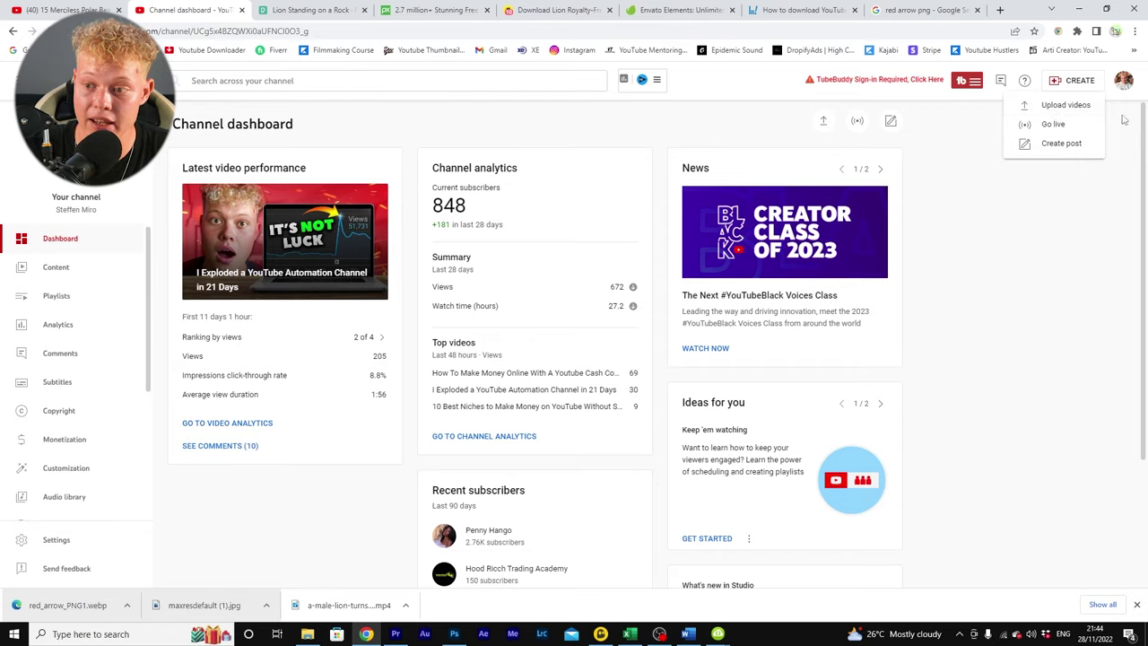
pyautogui.click(1072, 106)
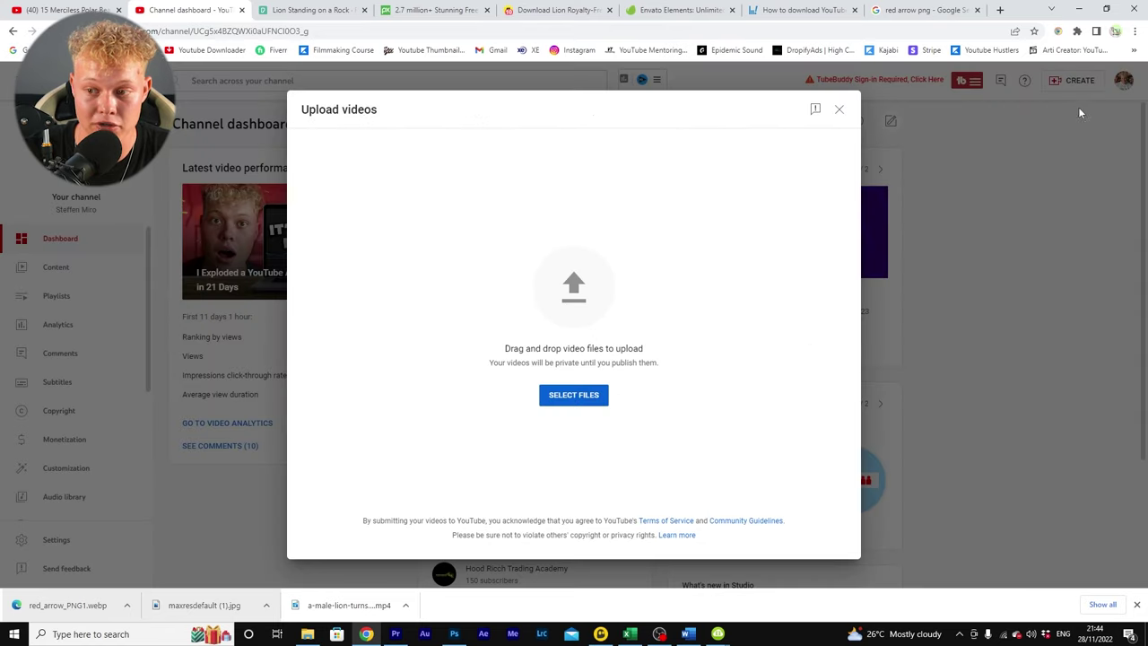
pyautogui.click(571, 396)
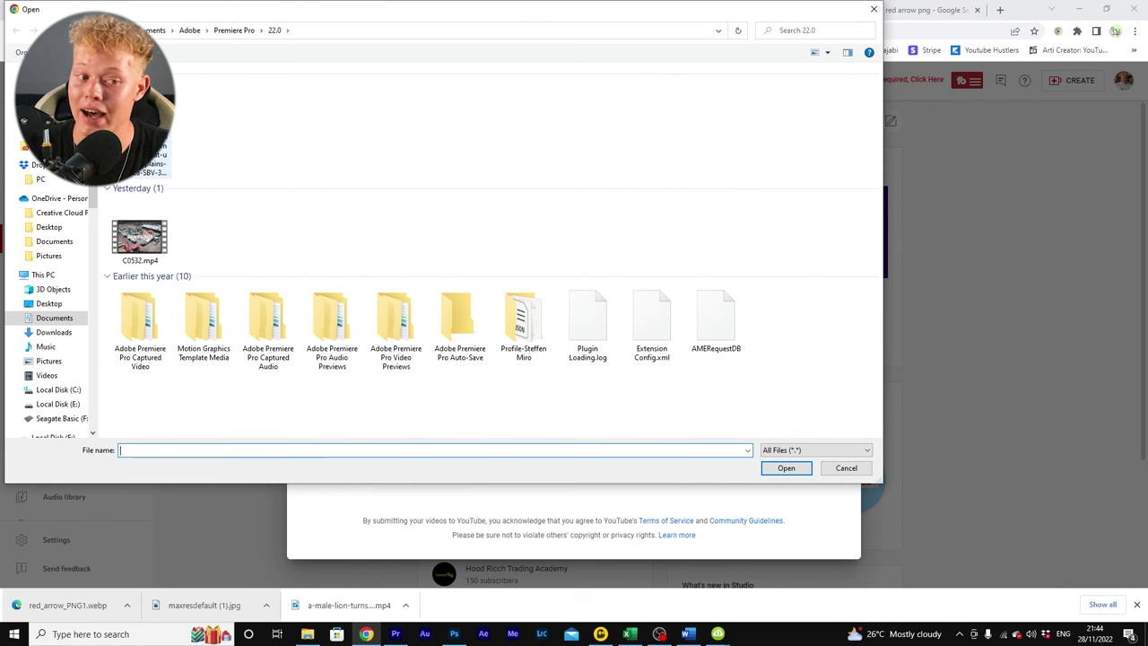
pyautogui.doubleClick(144, 117)
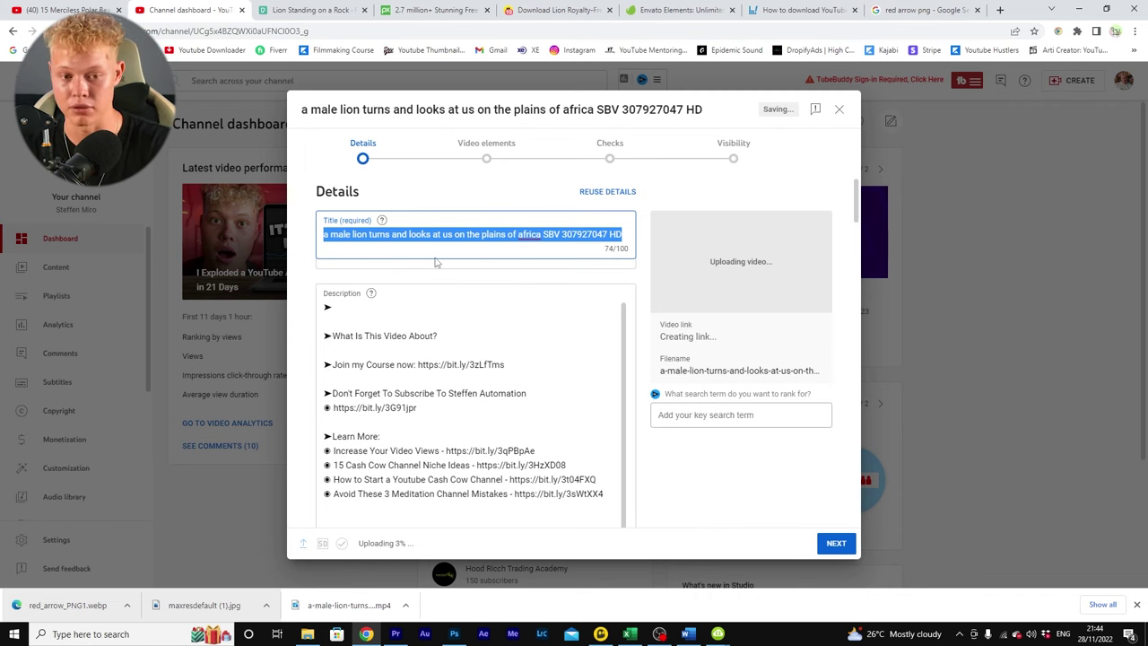
# - Replace the upload's title with "15 Merciless Polar Bears Crushing Their Prey To Death", copied from the open polar bear video
pyautogui.press('BackSpace')
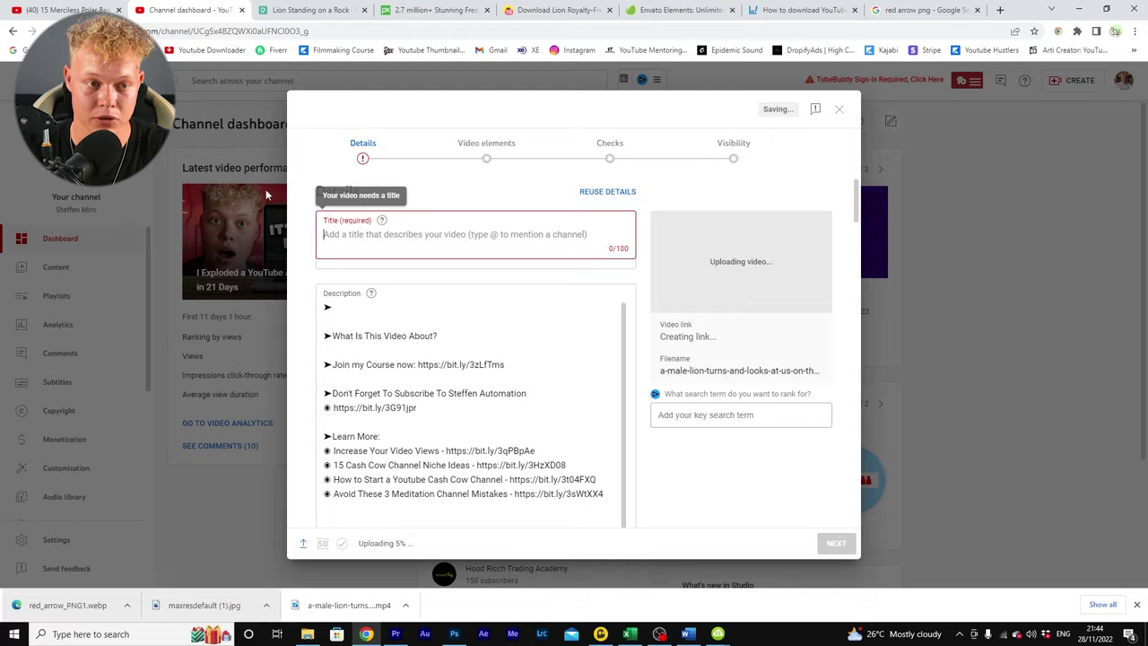
pyautogui.click(79, 9)
pyautogui.rightClick(242, 525)
pyautogui.click(269, 435)
pyautogui.hotkey('ctrl', 'Tab')
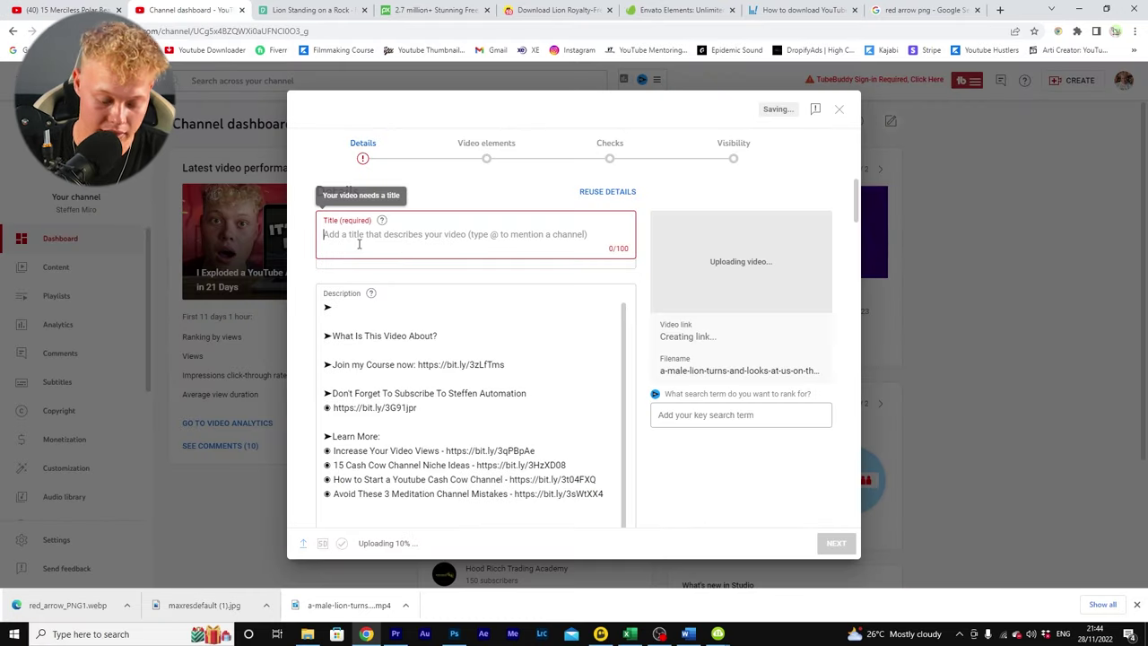
pyautogui.hotkey('ctrl', 'v')
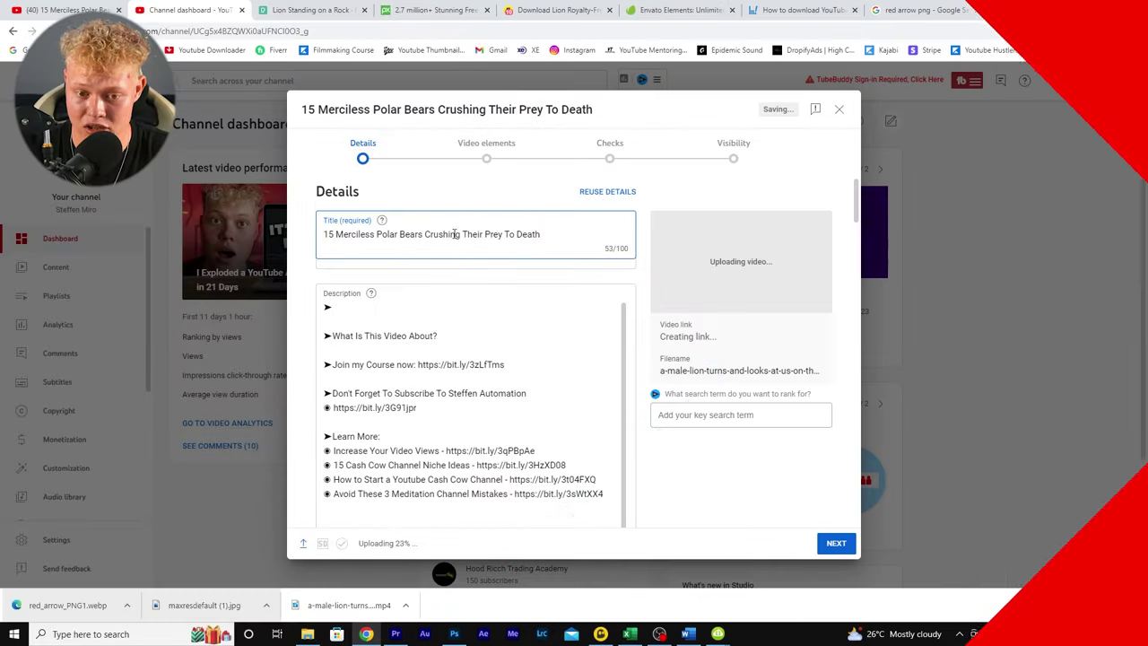
# - Copy the video title into the first line of the upload's description
pyautogui.moveTo(321, 244); pyautogui.dragTo(575, 259)
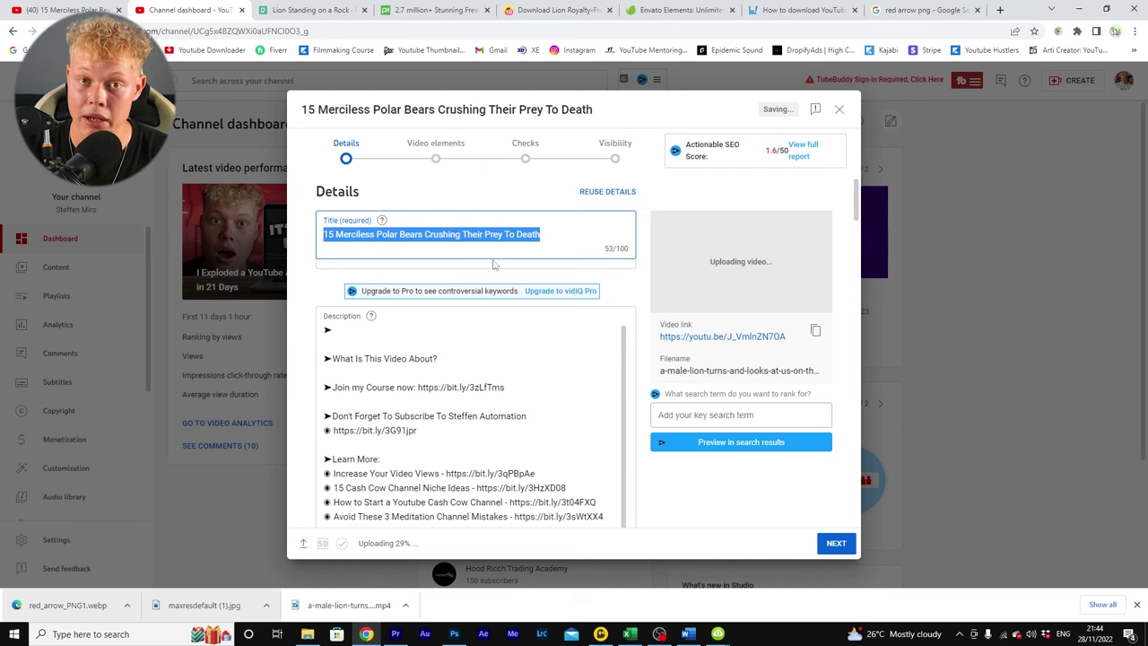
pyautogui.rightClick(413, 240)
pyautogui.click(443, 287)
pyautogui.click(358, 331)
pyautogui.hotkey('ctrl', 'v')
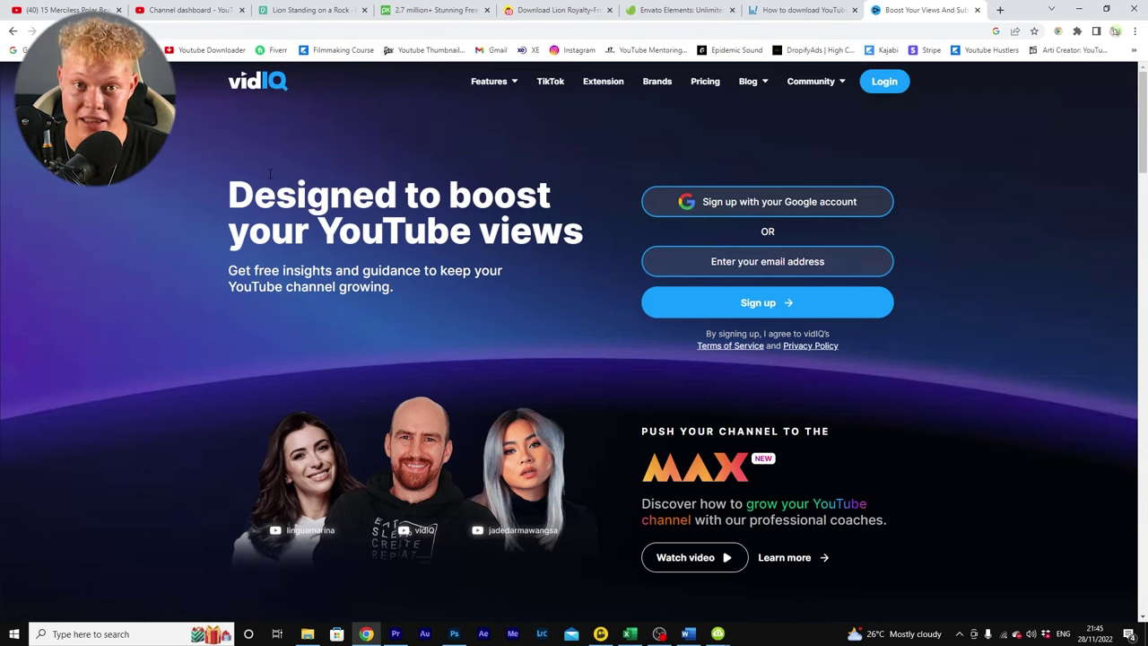
# - Copy all of the polar bear video's tags with vidIQ and paste them into the upload's tags
pyautogui.hotkey('ctrl', '1')
pyautogui.scroll(-15, 446, 341)
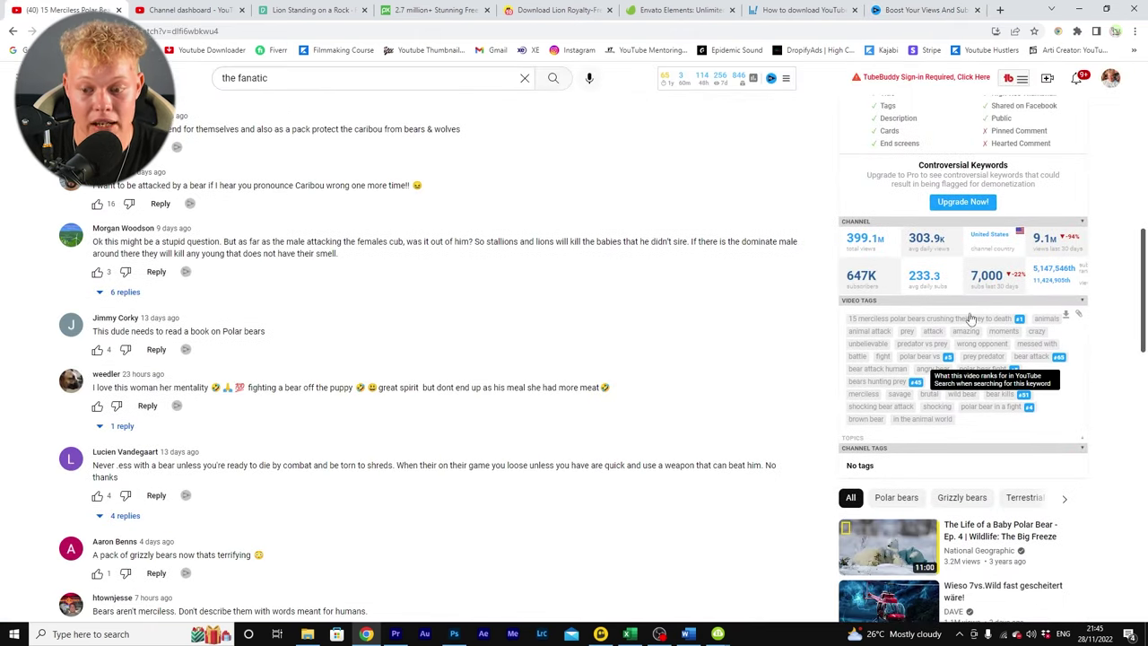
pyautogui.click(1079, 315)
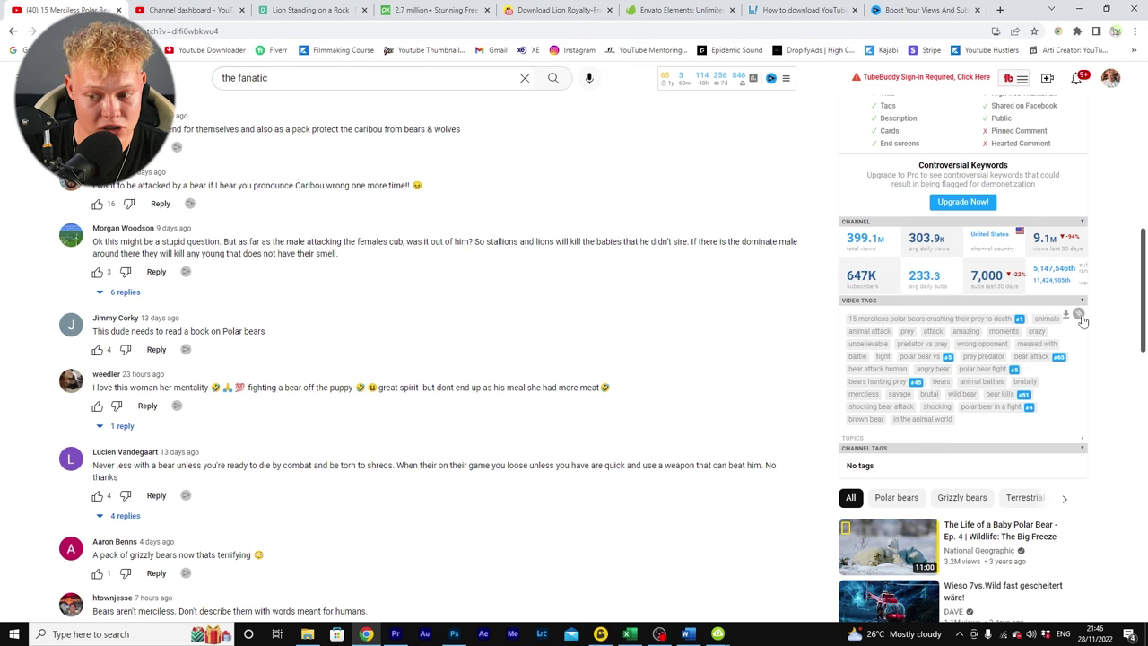
pyautogui.hotkey('ctrl', '2')
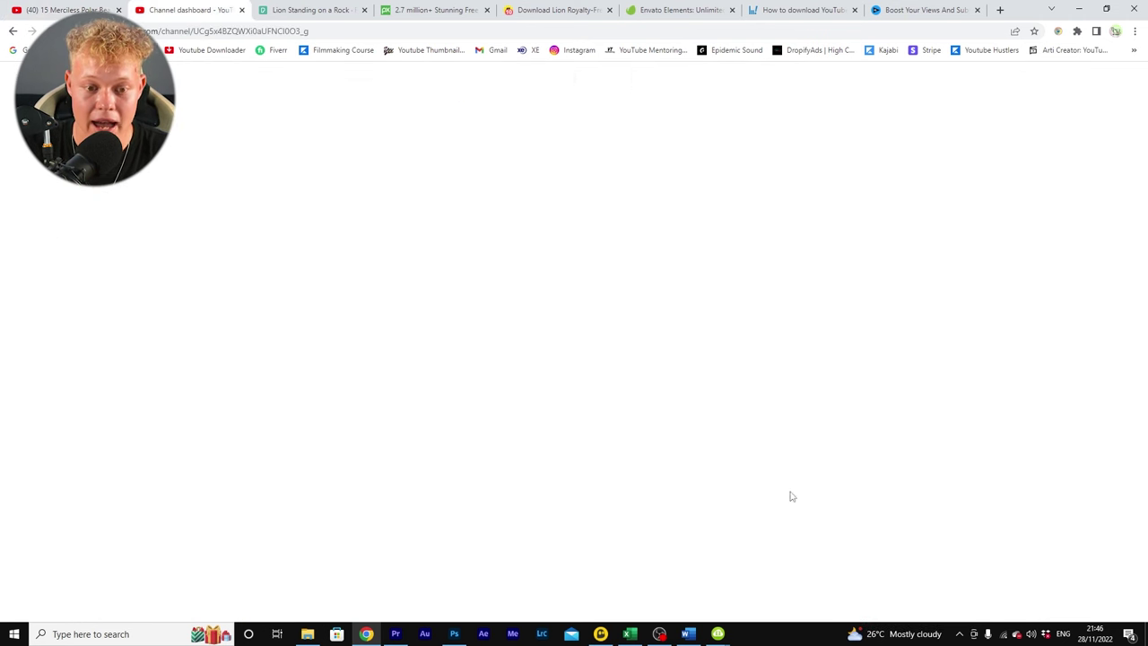
pyautogui.scroll(-15, 480, 283)
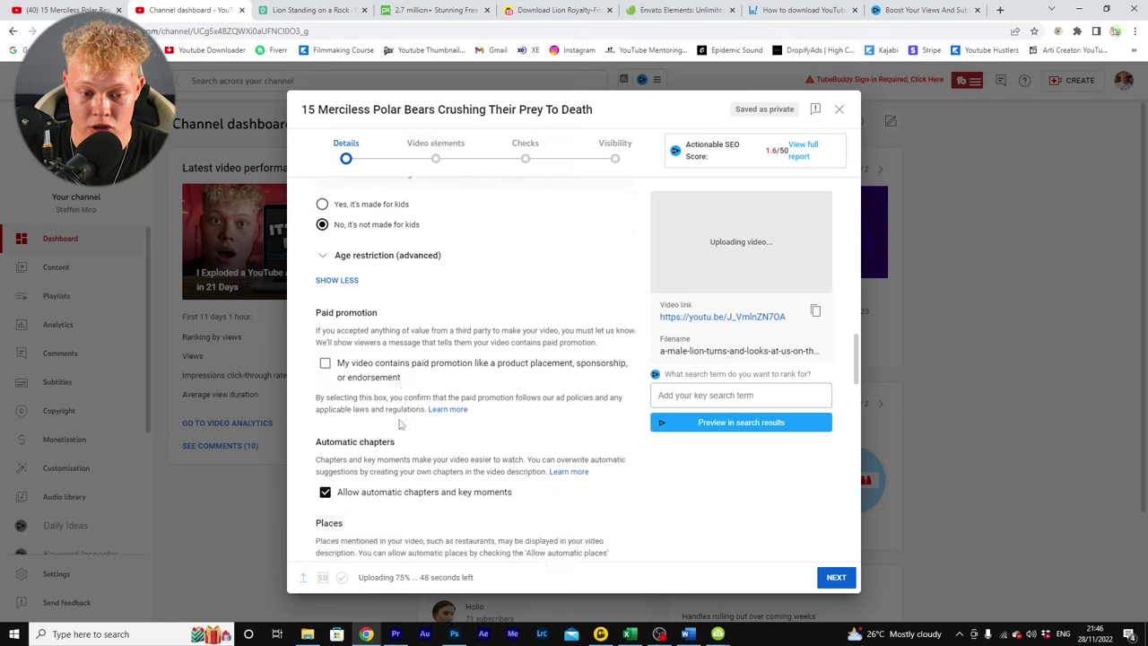
pyautogui.click(418, 368)
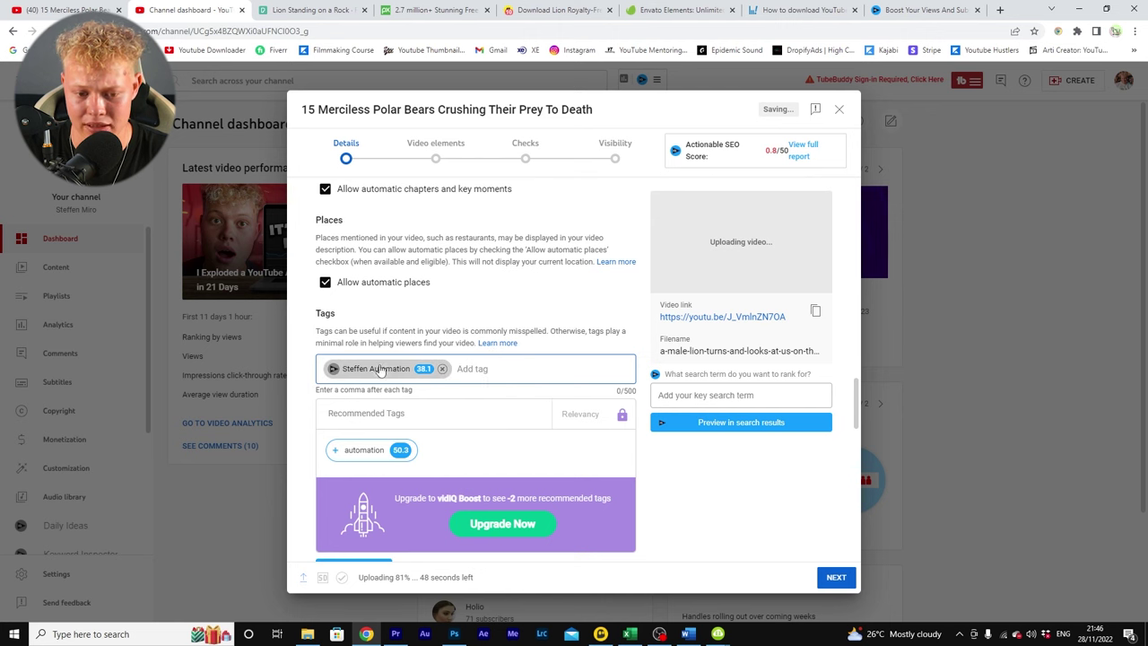
pyautogui.hotkey('ctrl', 'v')
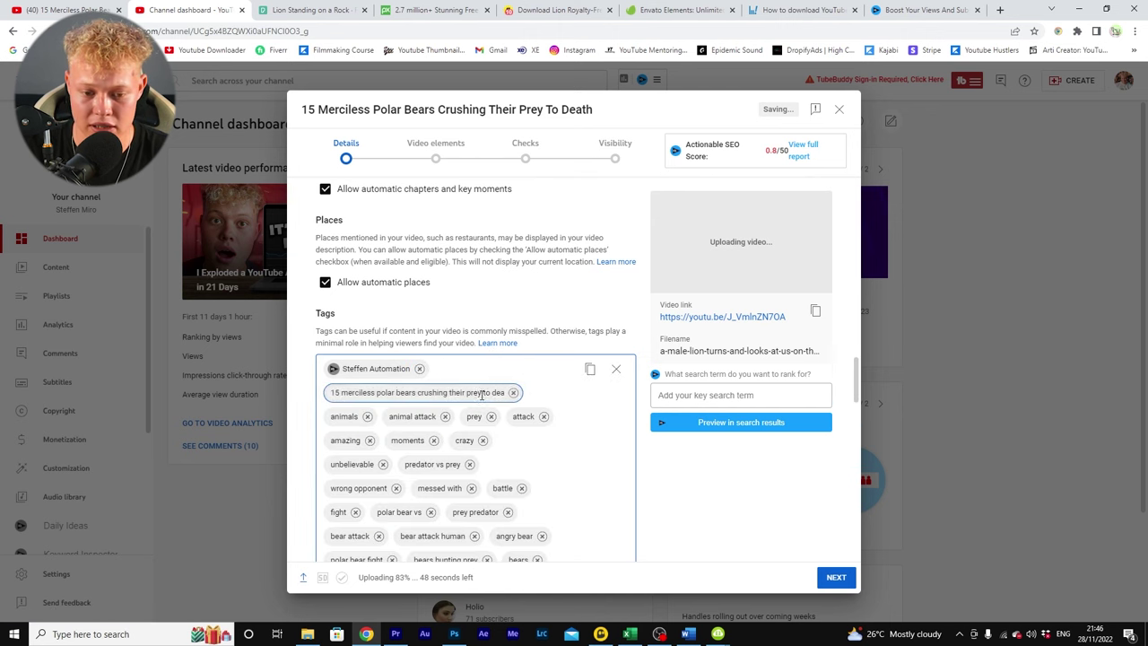
# - Review the pasted tags, then the description's recommended links and channel introduction paragraphs
pyautogui.scroll(-2, 404, 377)
pyautogui.scroll(-2, 358, 341)
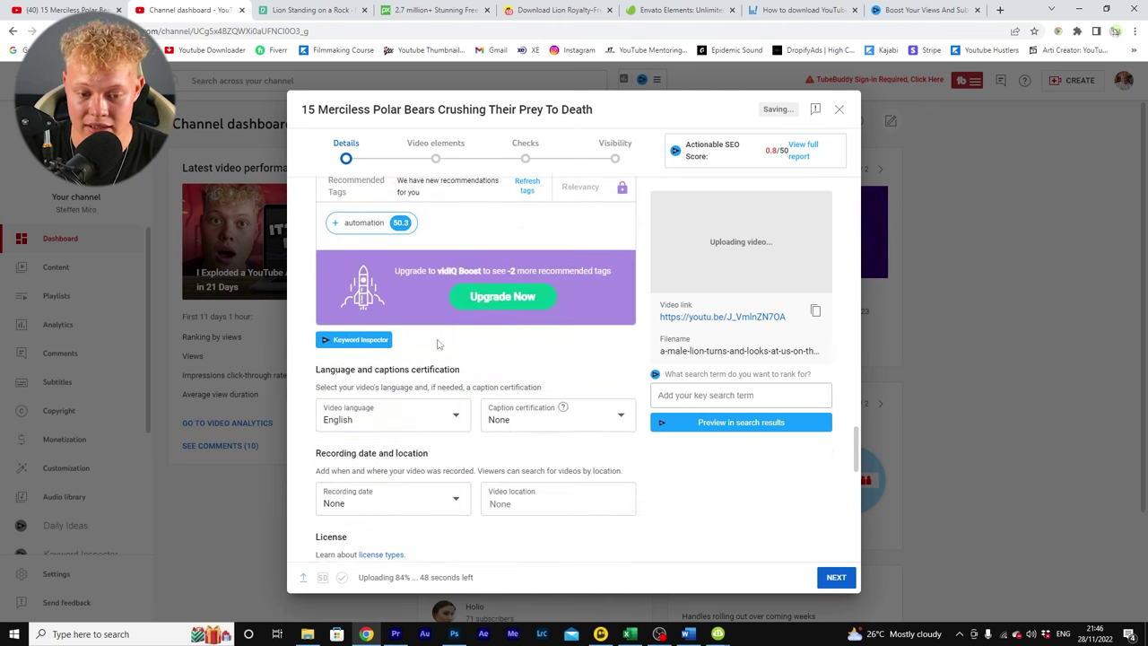
pyautogui.scroll(4, 386, 406)
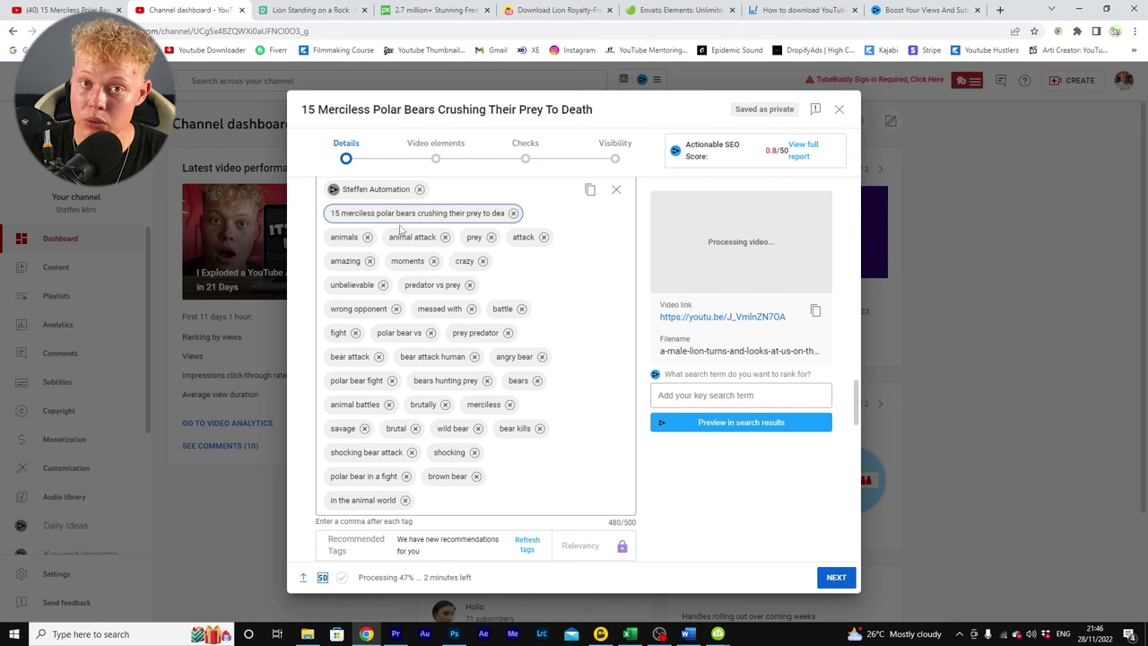
pyautogui.scroll(4, 520, 375)
pyautogui.scroll(-2, 430, 439)
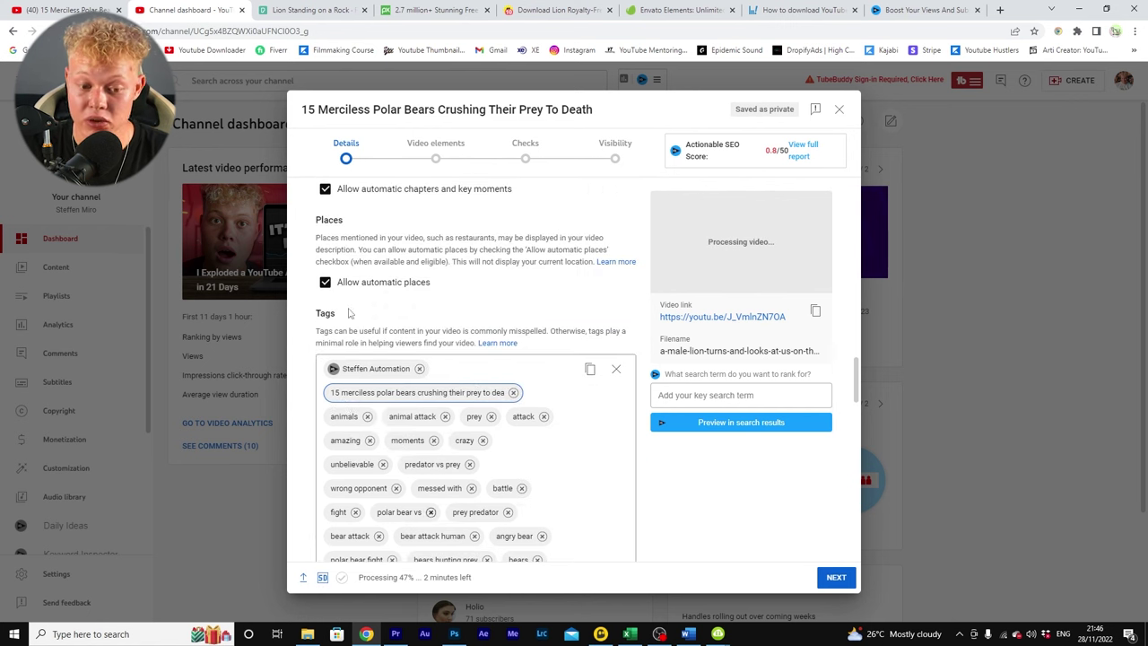
pyautogui.scroll(15, 442, 517)
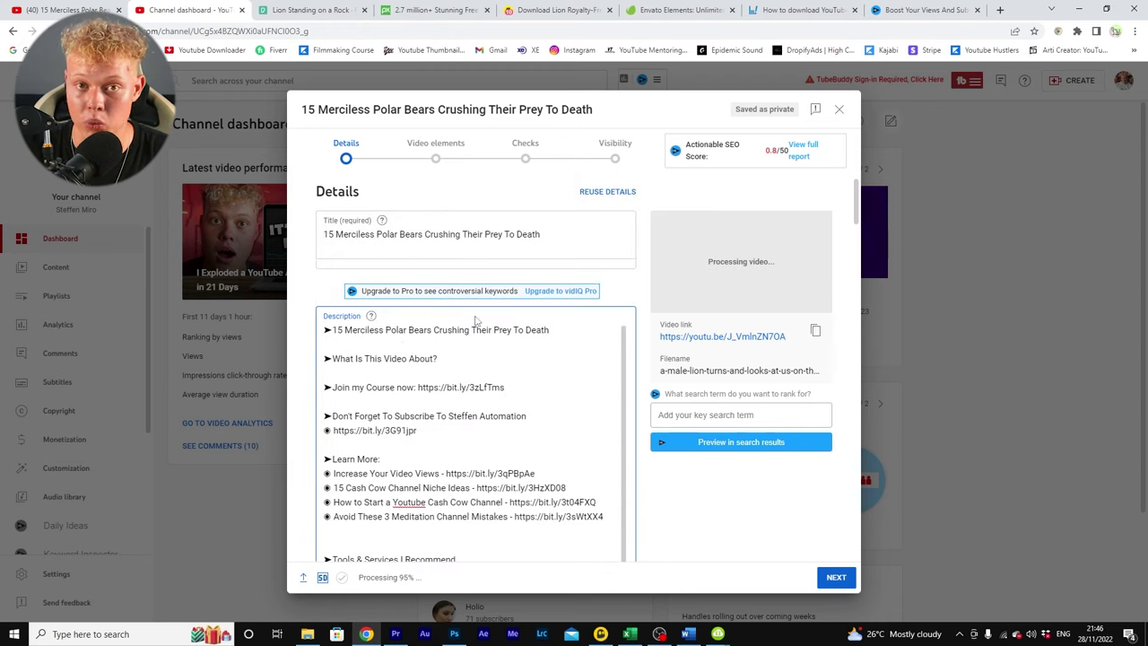
pyautogui.scroll(-3, 489, 332)
pyautogui.scroll(-3, 634, 390)
pyautogui.scroll(-2, 418, 382)
pyautogui.moveTo(339, 403); pyautogui.dragTo(615, 470)
pyautogui.click(608, 455)
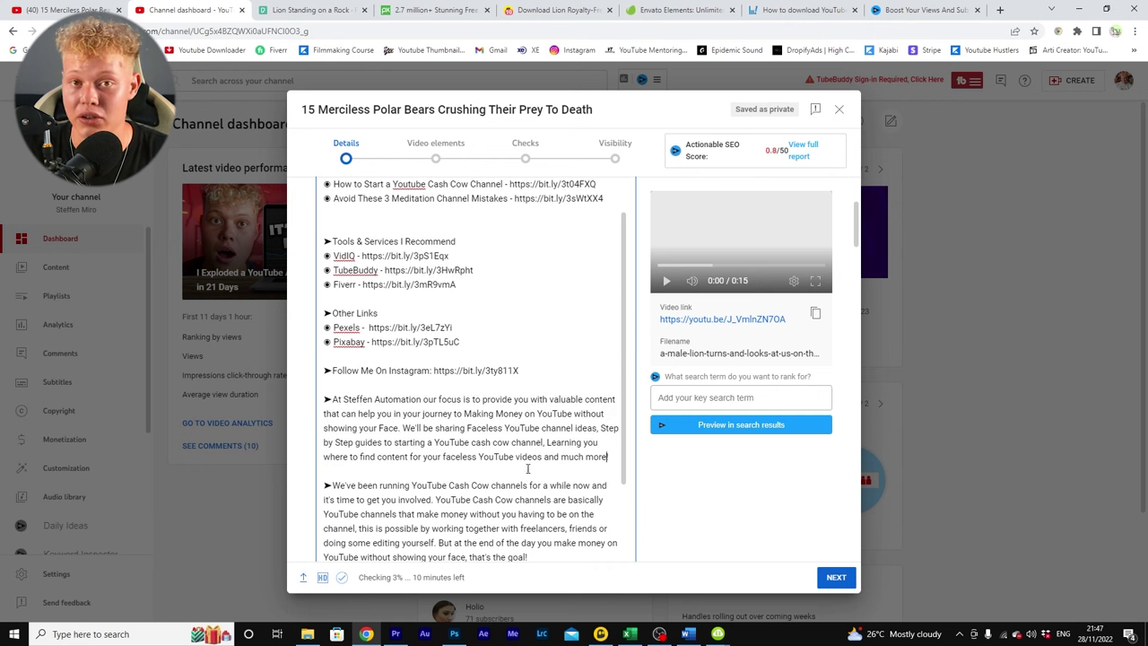
pyautogui.moveTo(367, 402); pyautogui.dragTo(332, 179)
pyautogui.moveTo(560, 457); pyautogui.dragTo(568, 457)
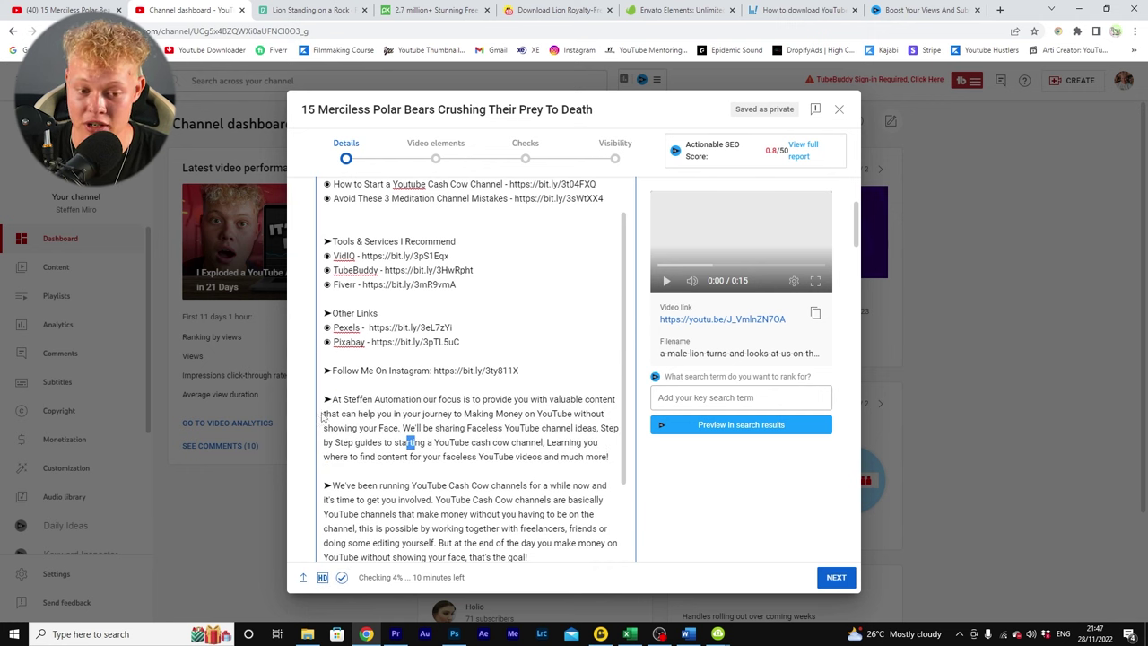
pyautogui.moveTo(440, 405); pyautogui.dragTo(349, 401)
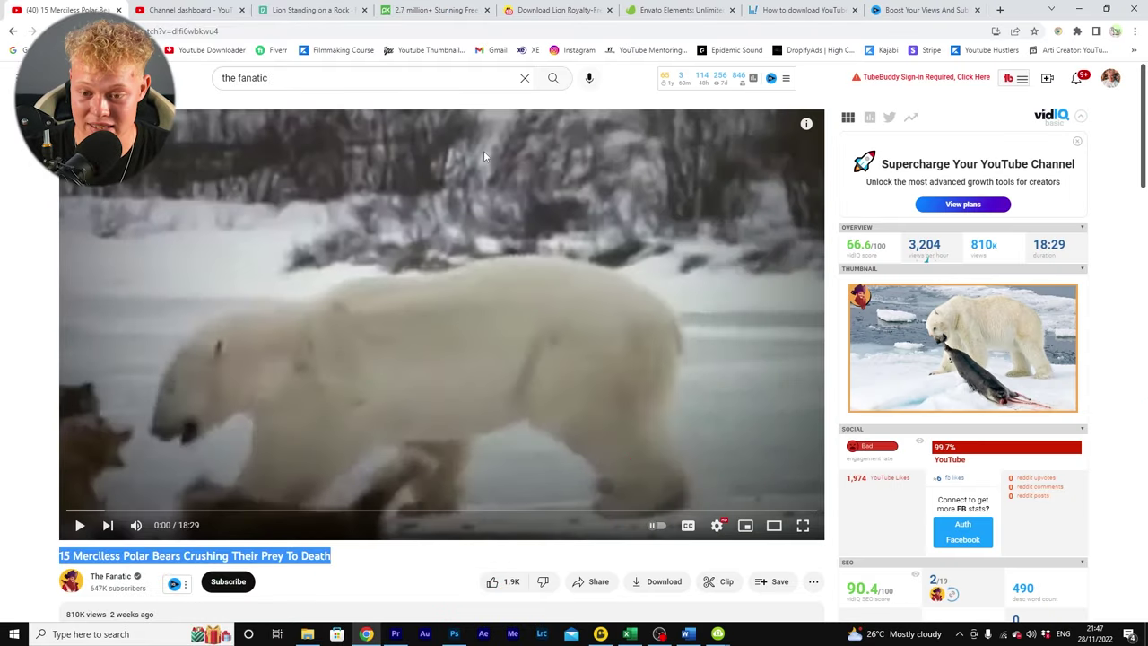
# - Examine the vidIQ details and suggested videos on the polar bear video's page
pyautogui.scroll(-15, 602, 305)
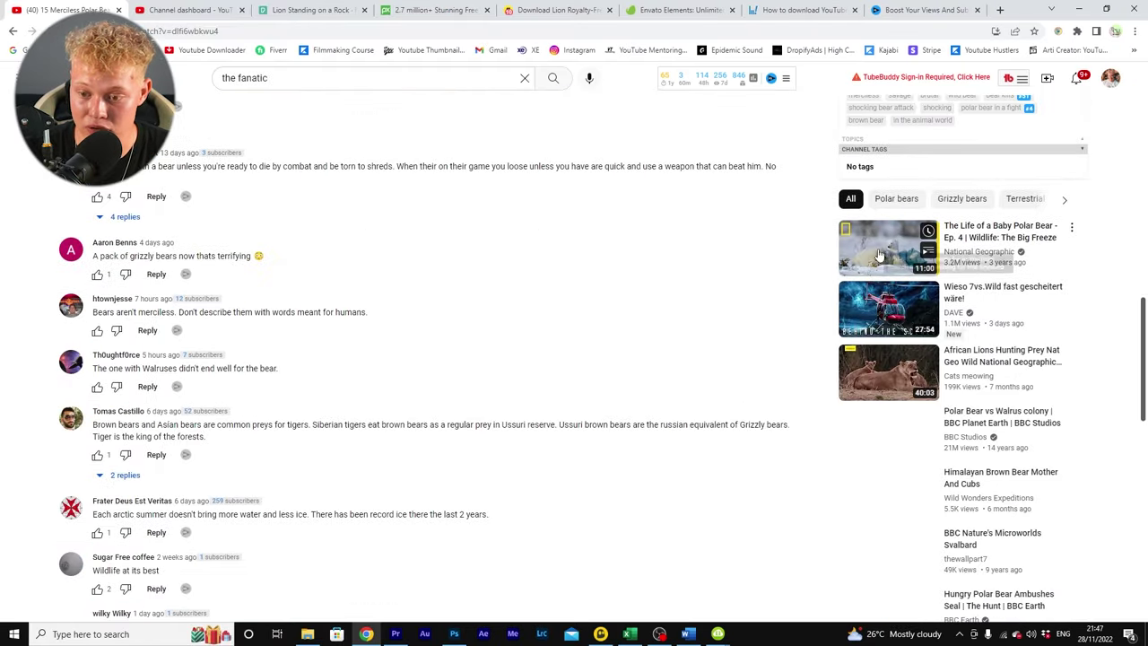